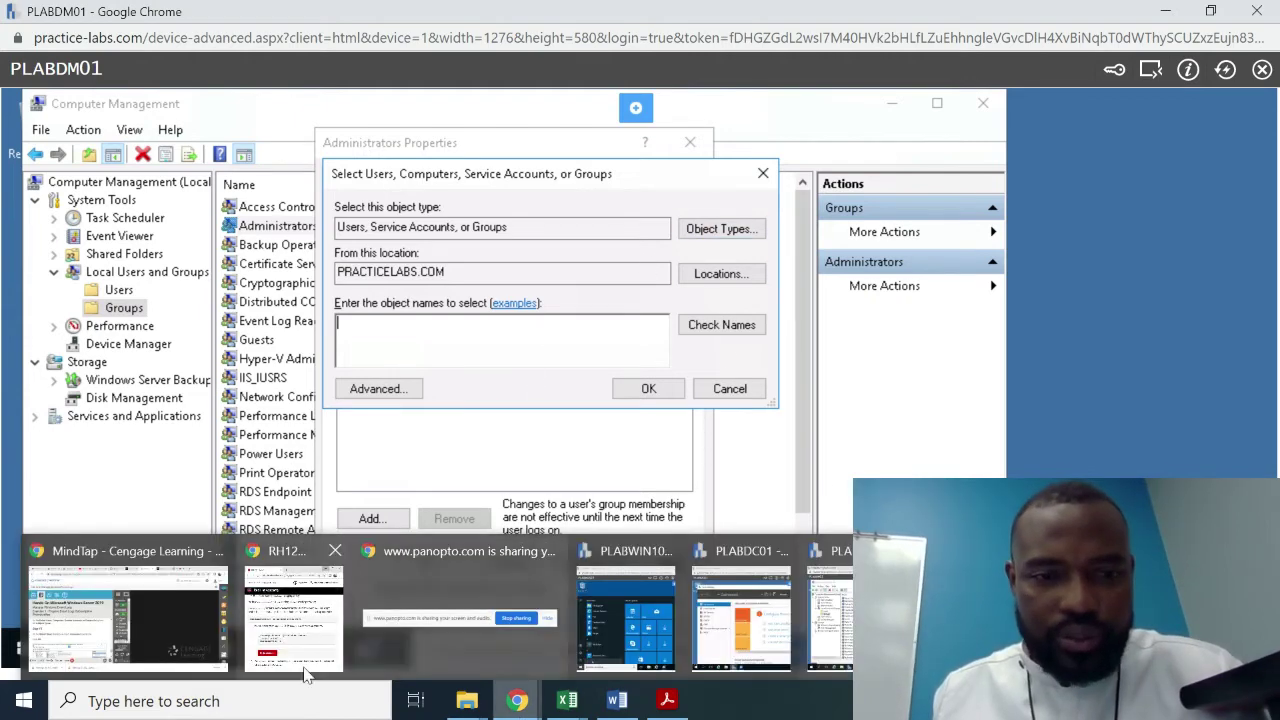
- Switch to the MindTap lab instructions and read steps 13 and 14 on object types and the object name
click(97, 640)
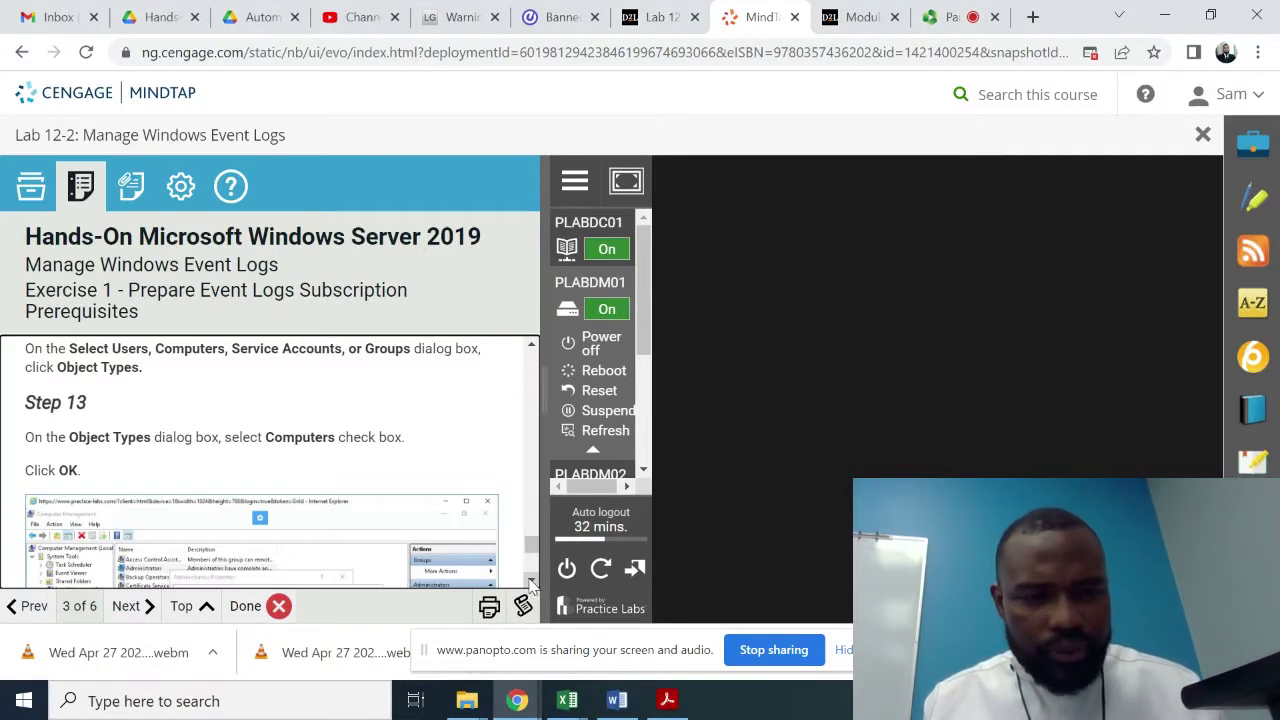
scroll(530, 585, down, 5)
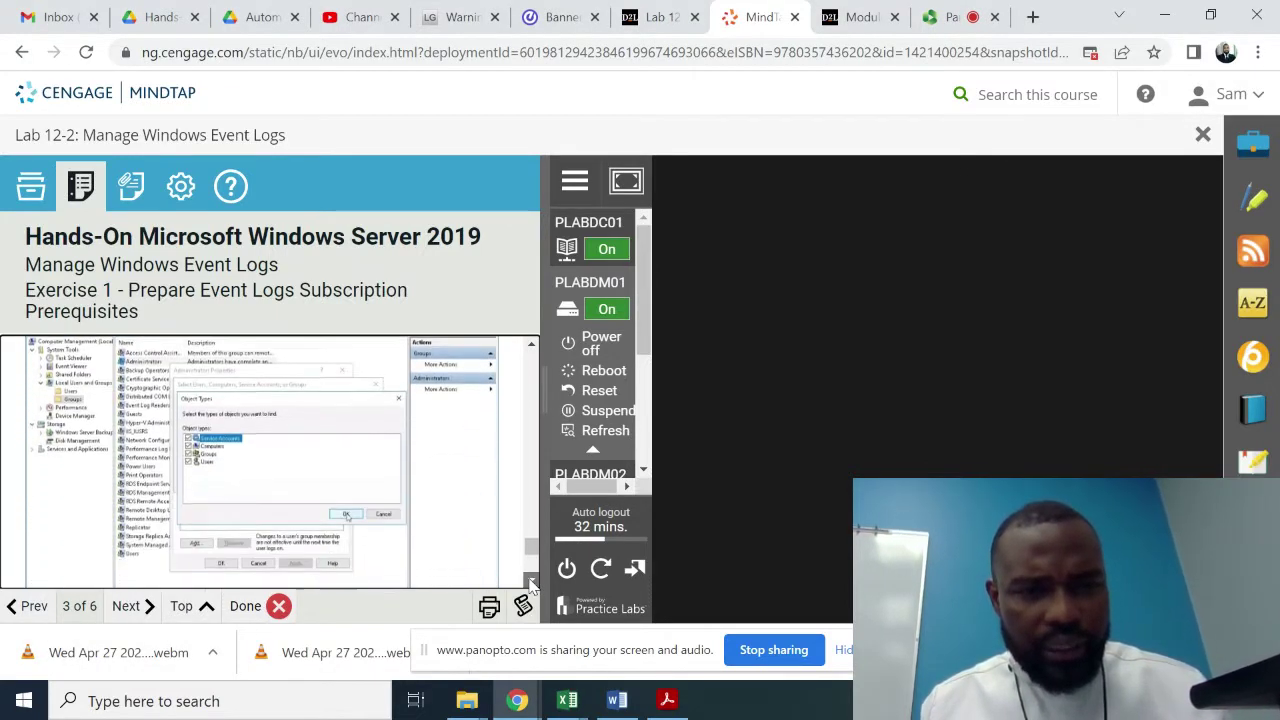
scroll(530, 585, down, 5)
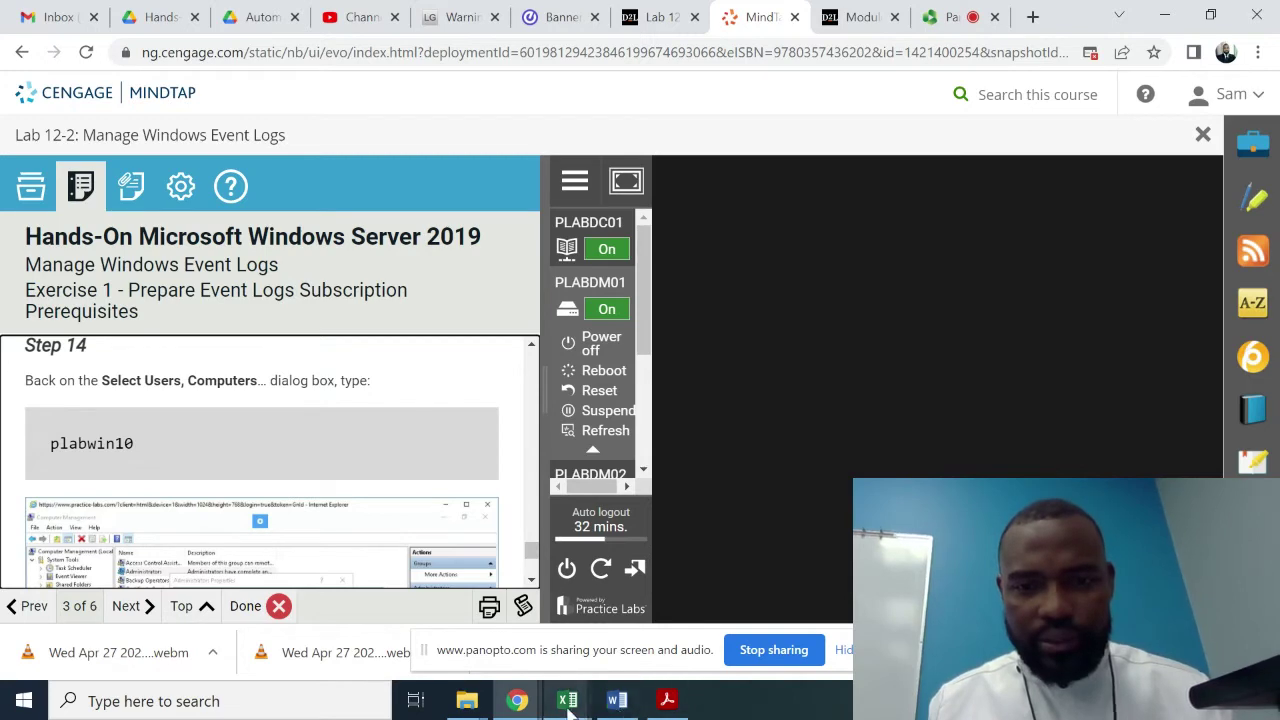
- Return to the PLABDM01 session, enter plabwin10 as the object name to select, and check the name
mouse_move(519, 703)
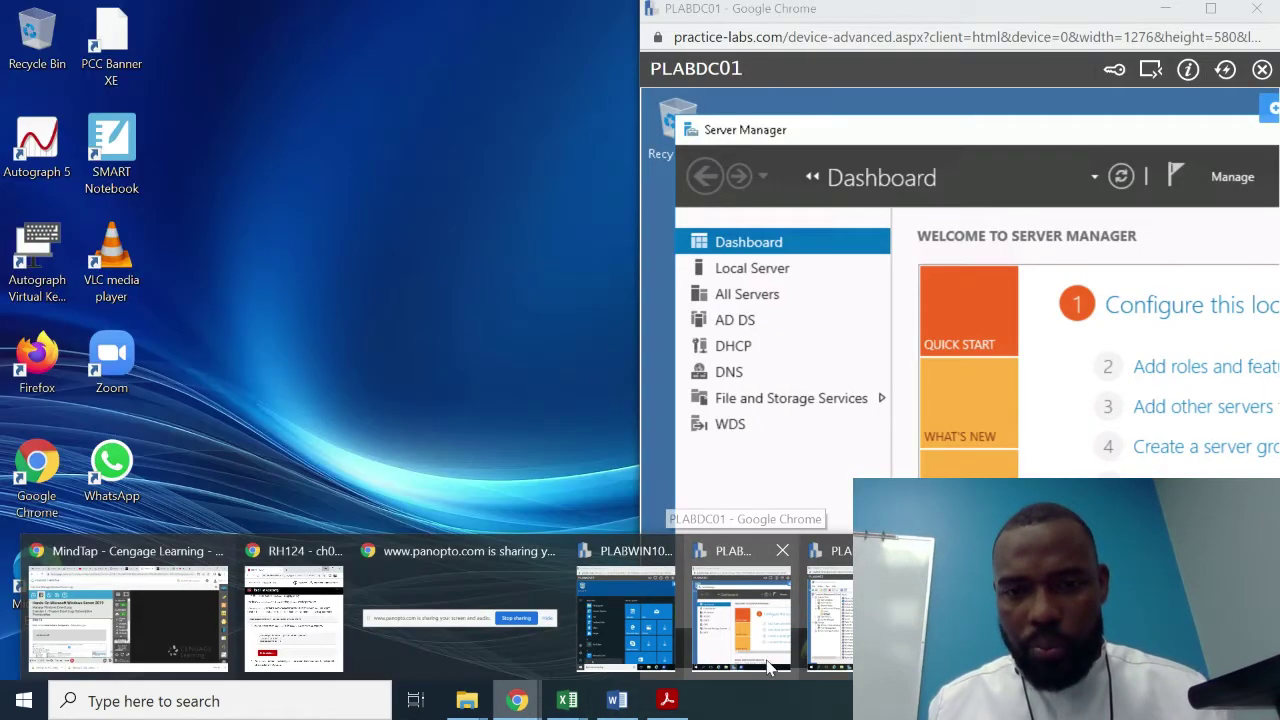
mouse_move(645, 637)
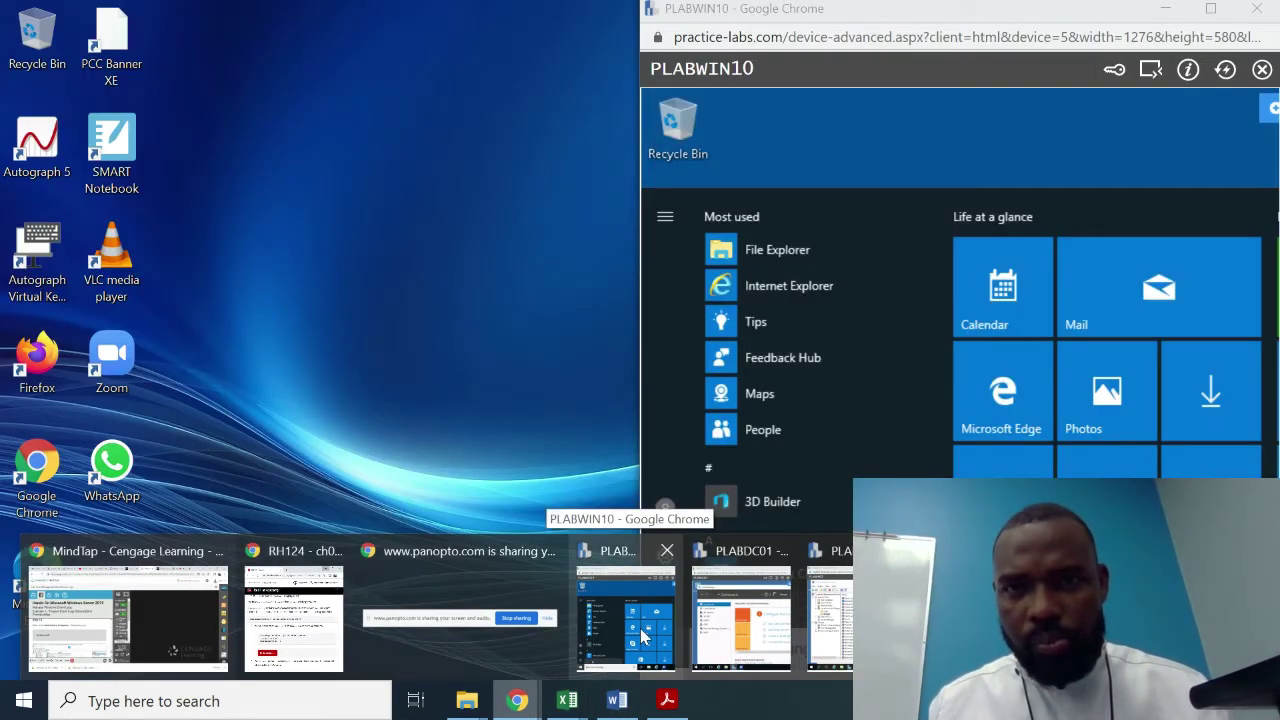
mouse_move(733, 640)
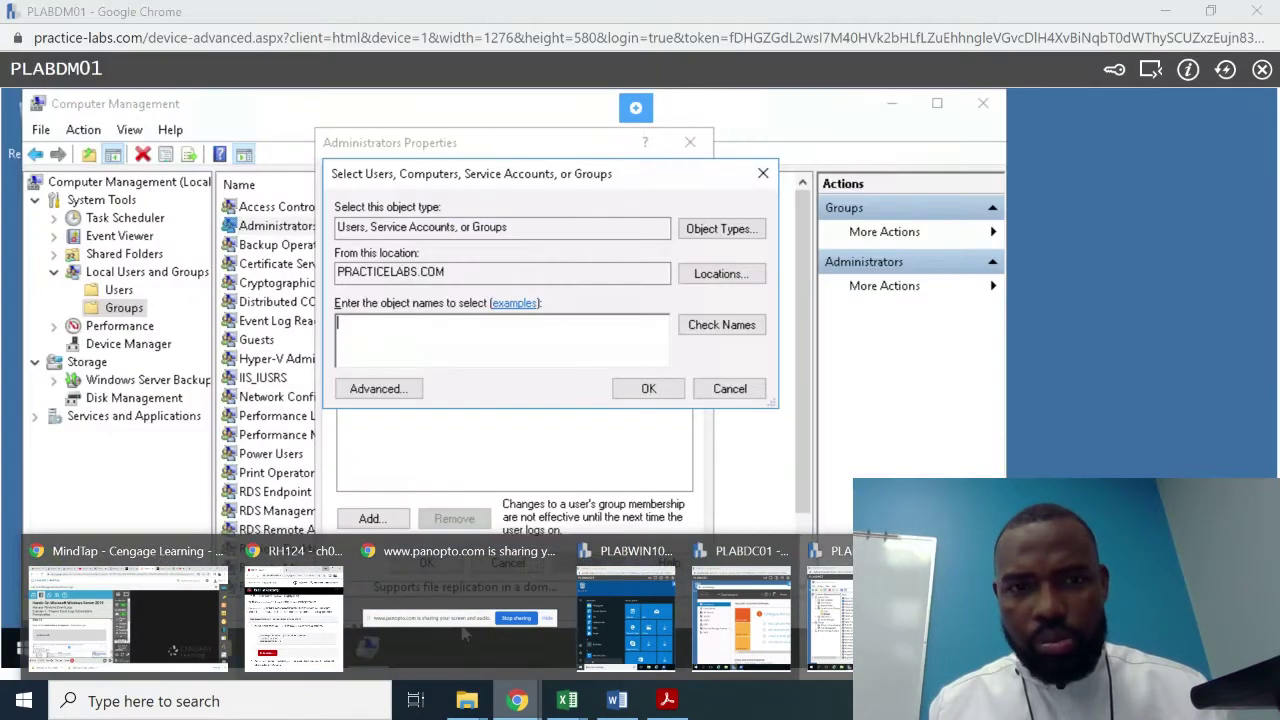
click(833, 660)
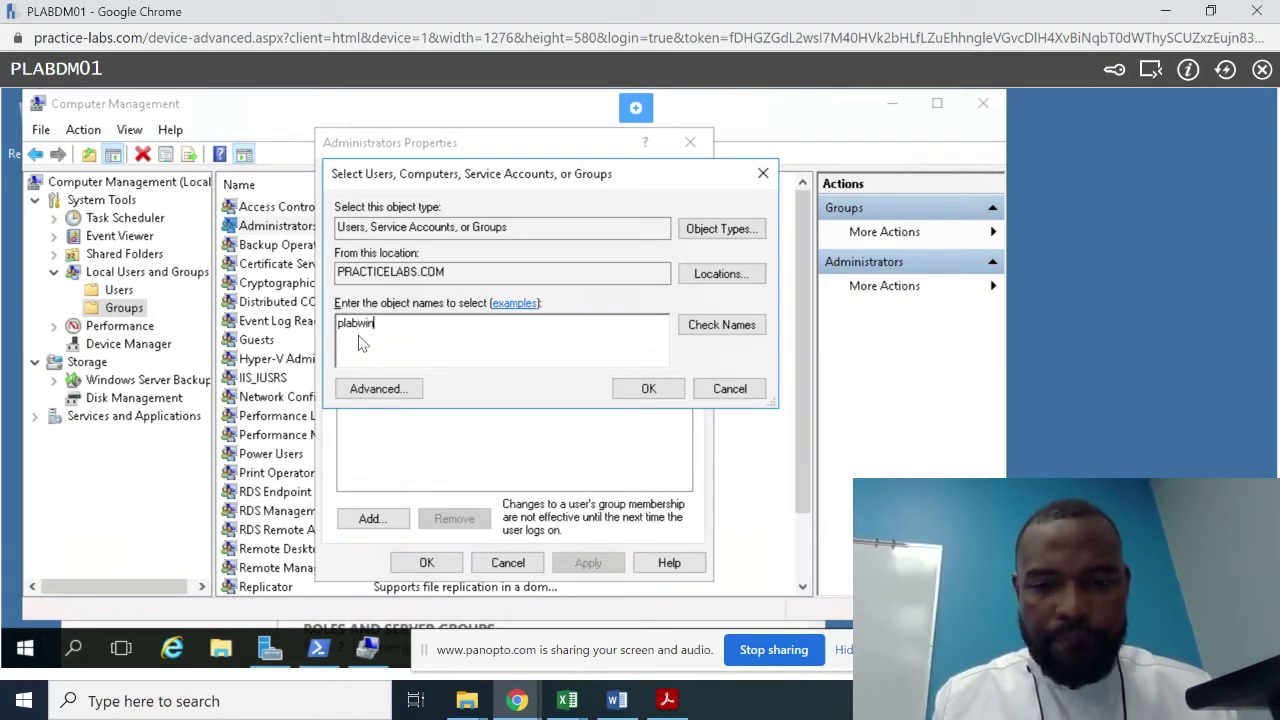
click(736, 330)
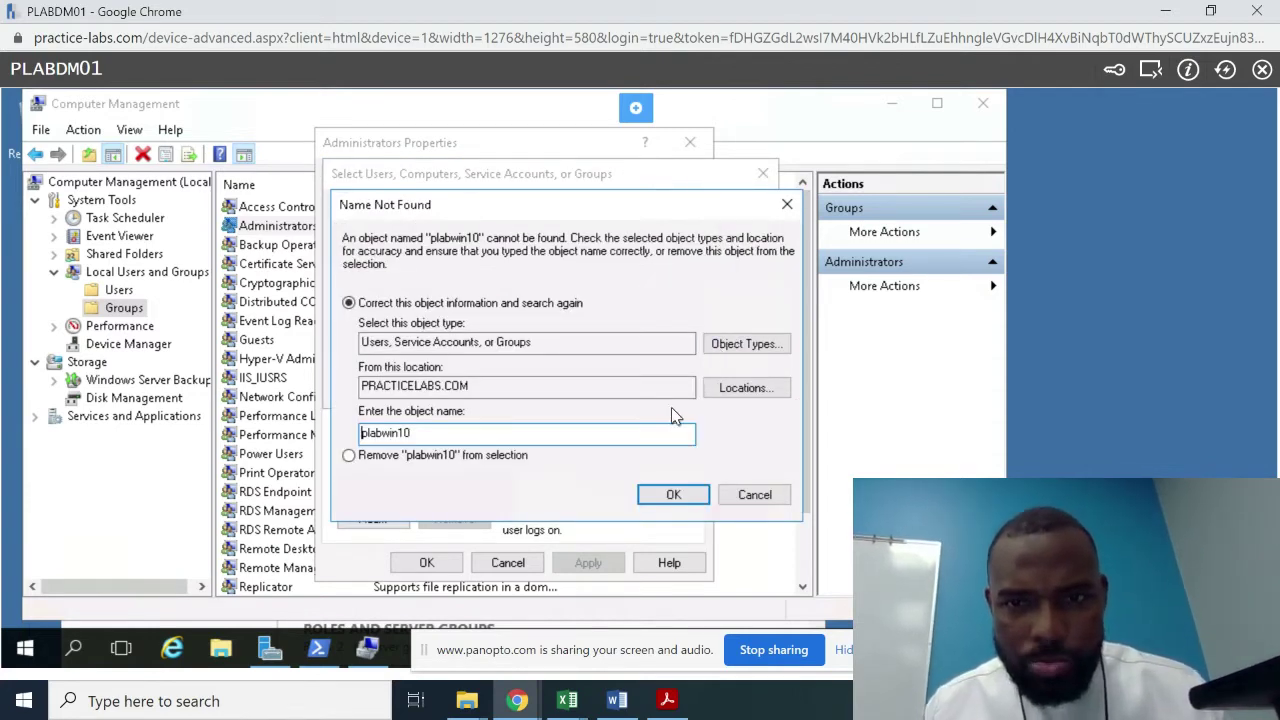
- Try to find plabwin10 again and accept it as a group member with the same object types
click(670, 505)
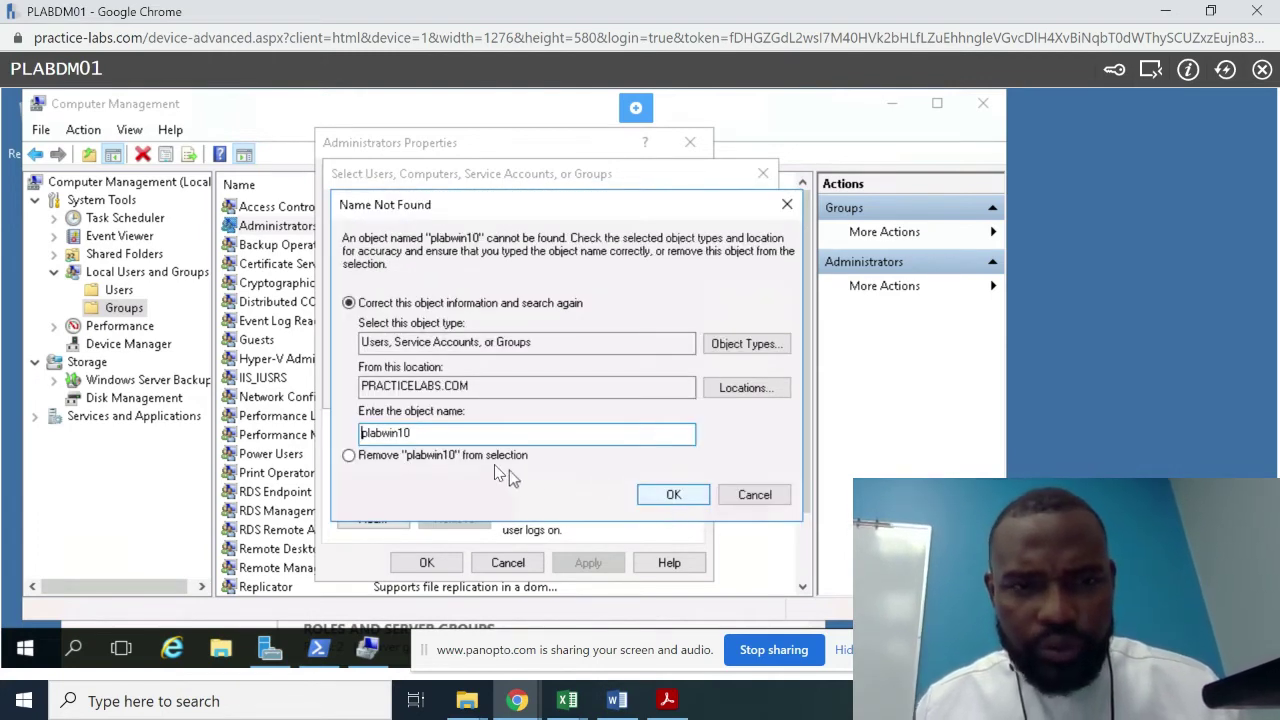
click(674, 501)
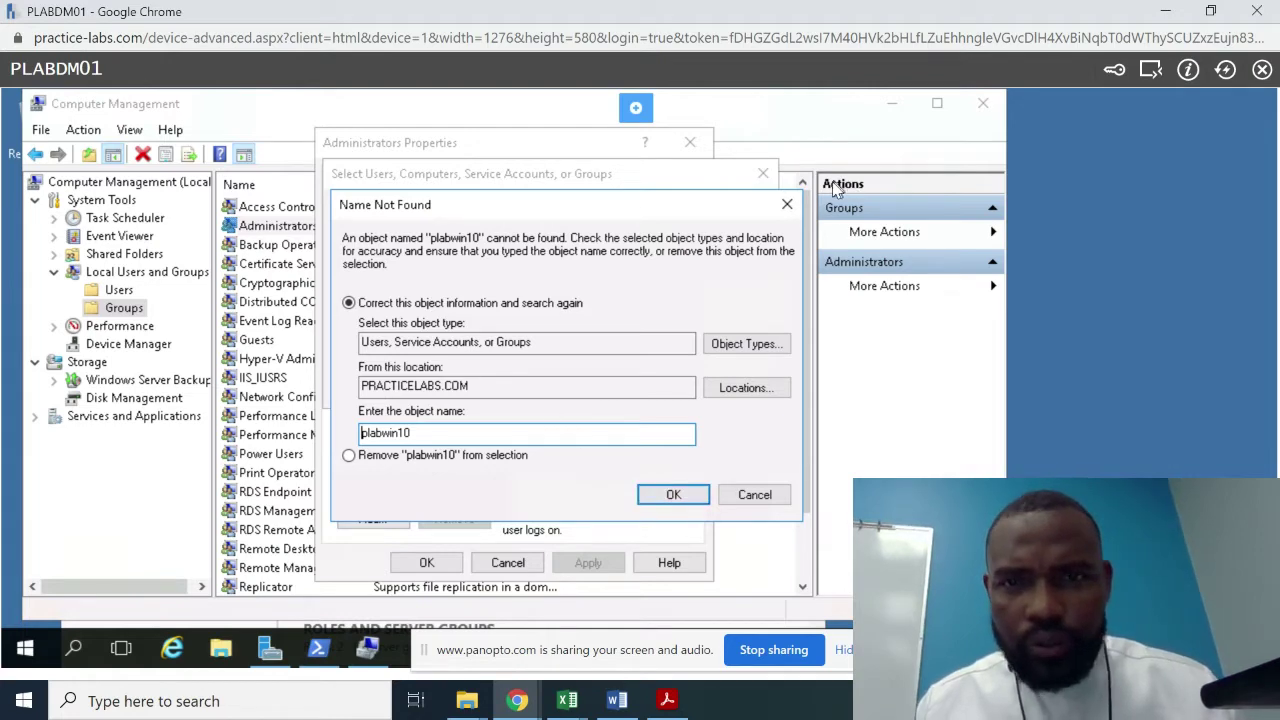
click(787, 204)
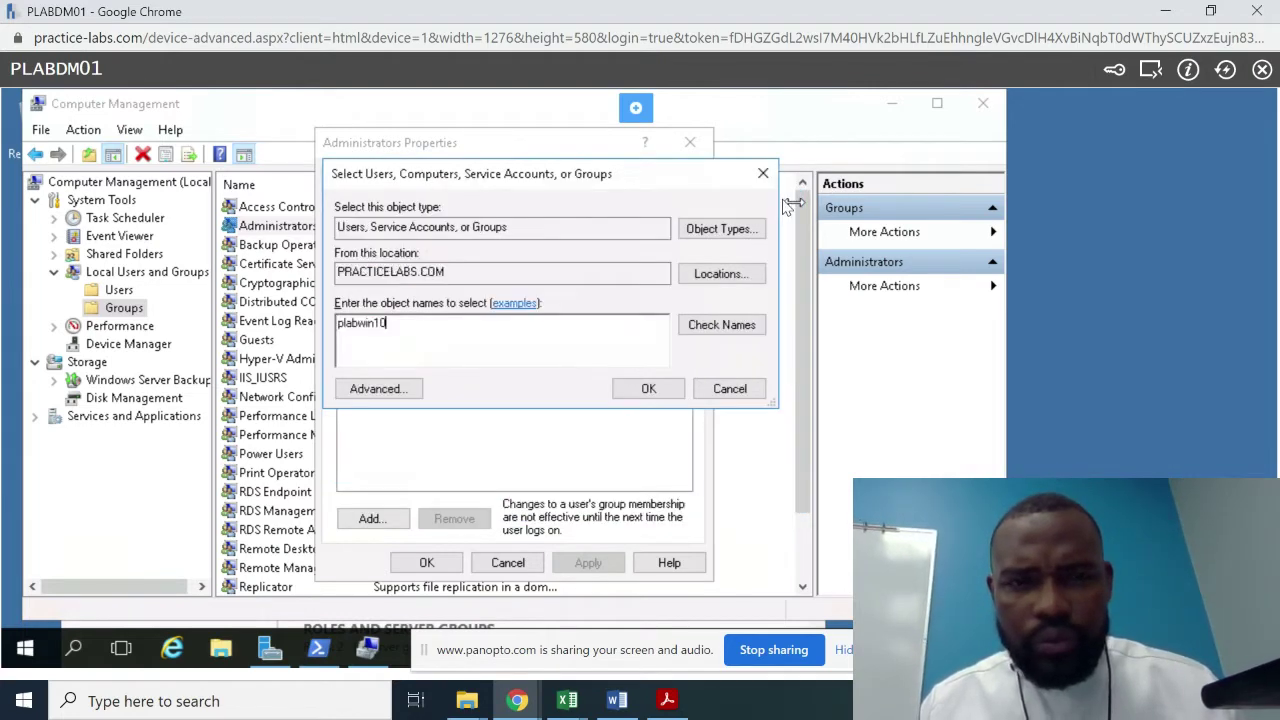
click(652, 388)
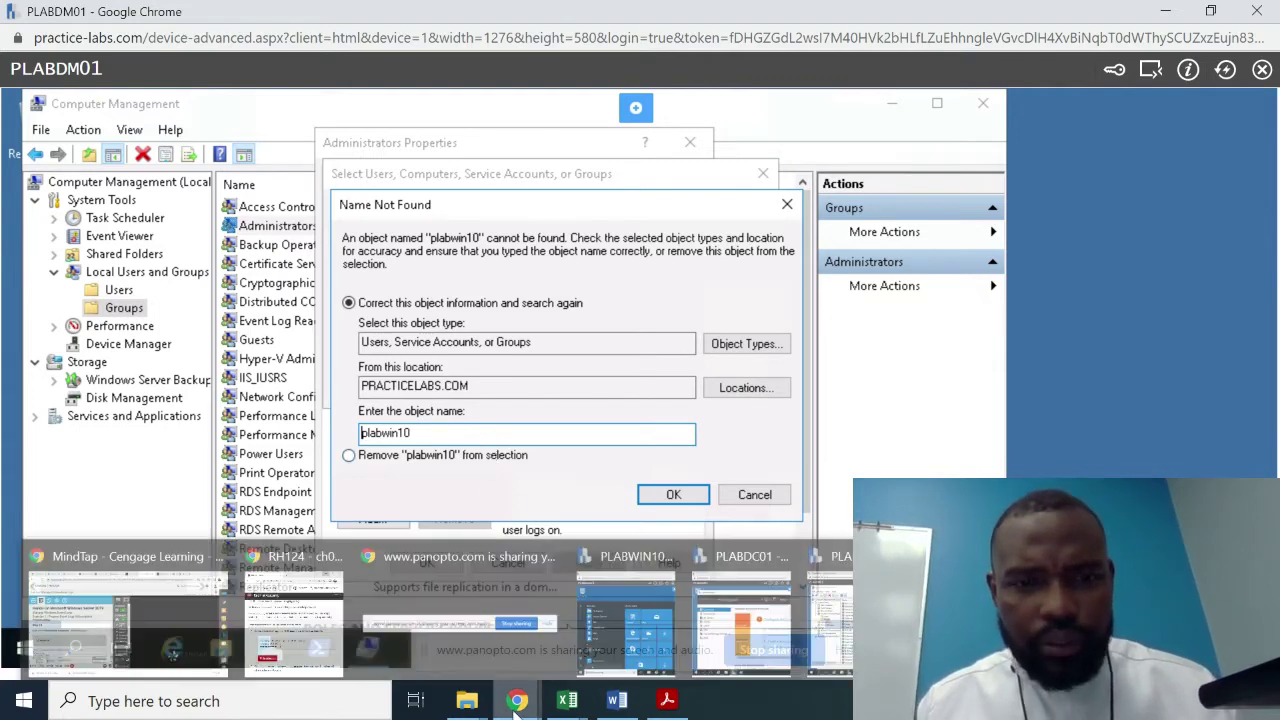
- Review steps 9 to 14 of the MindTap lab instructions on adding a computer to the Administrators group
click(130, 640)
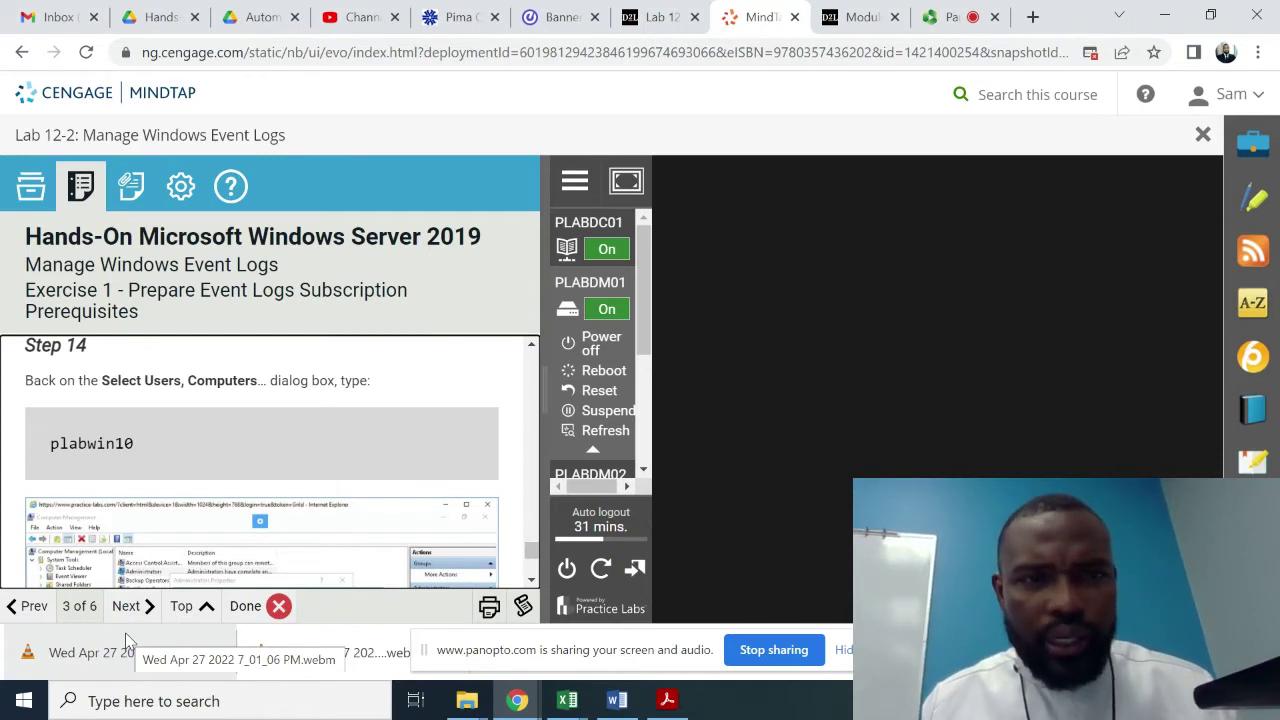
click(531, 345)
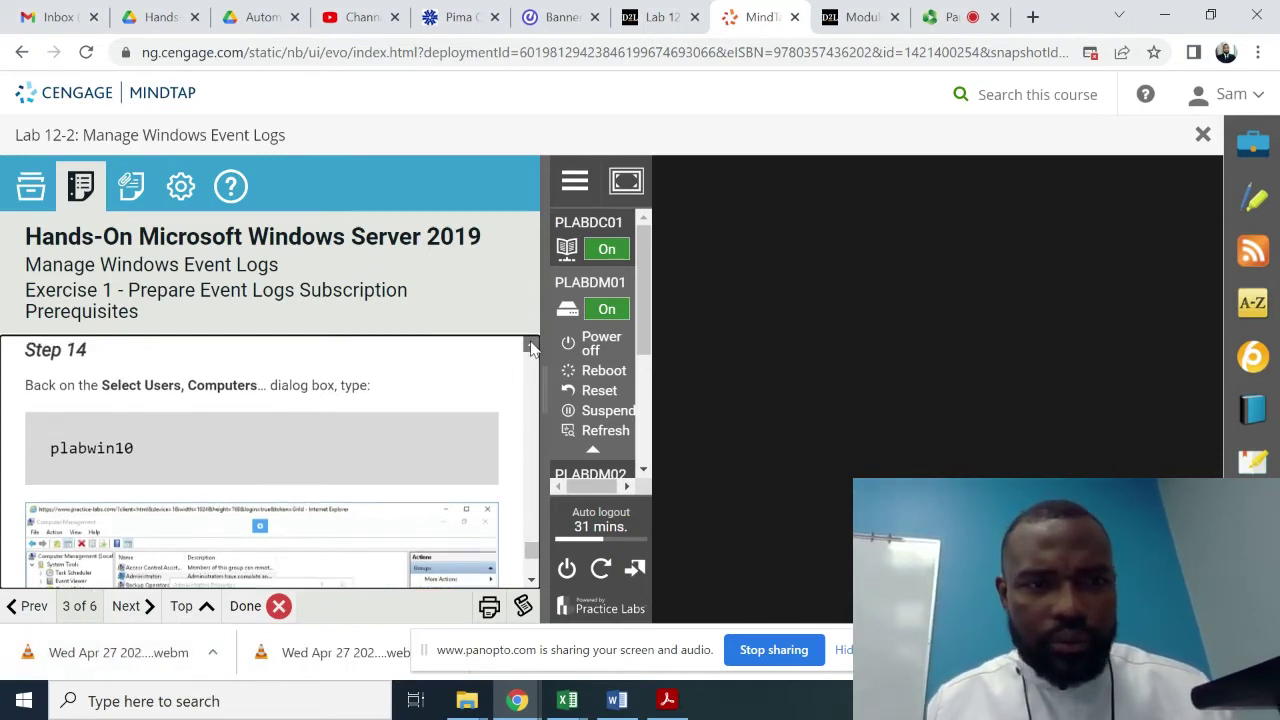
scroll(531, 345, up, 10)
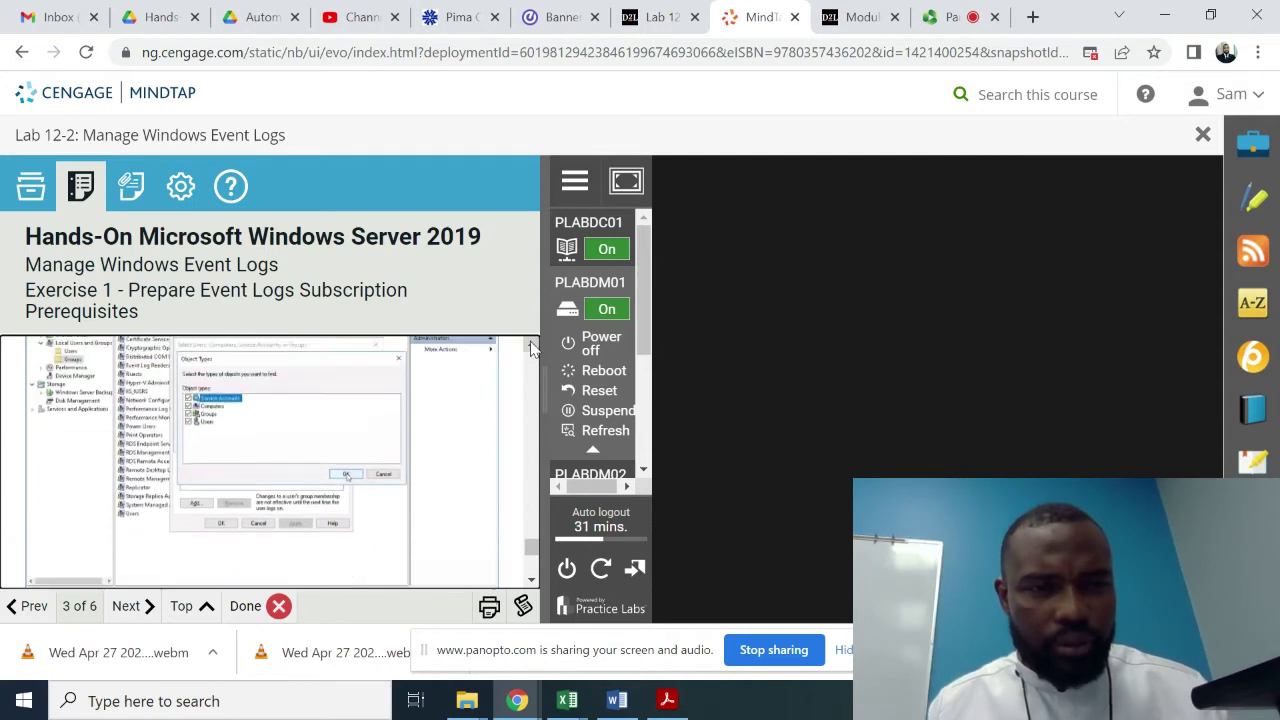
scroll(531, 345, up, 3)
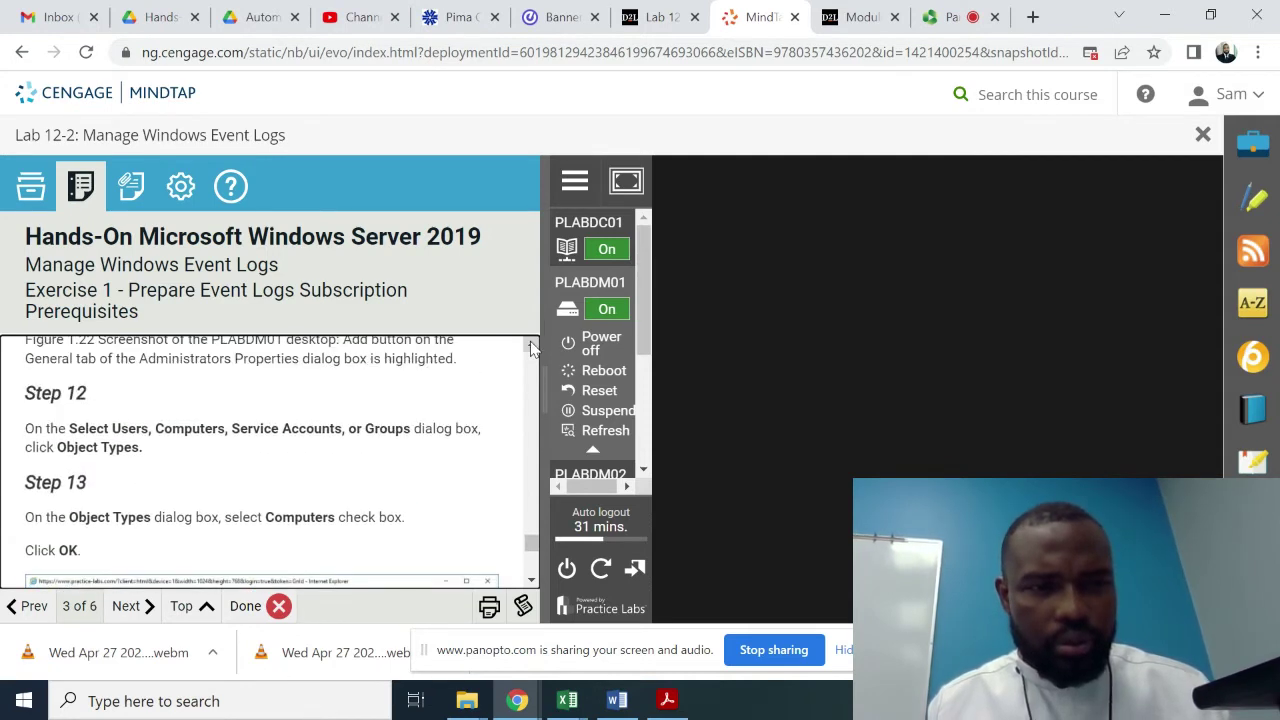
scroll(531, 345, up, 1)
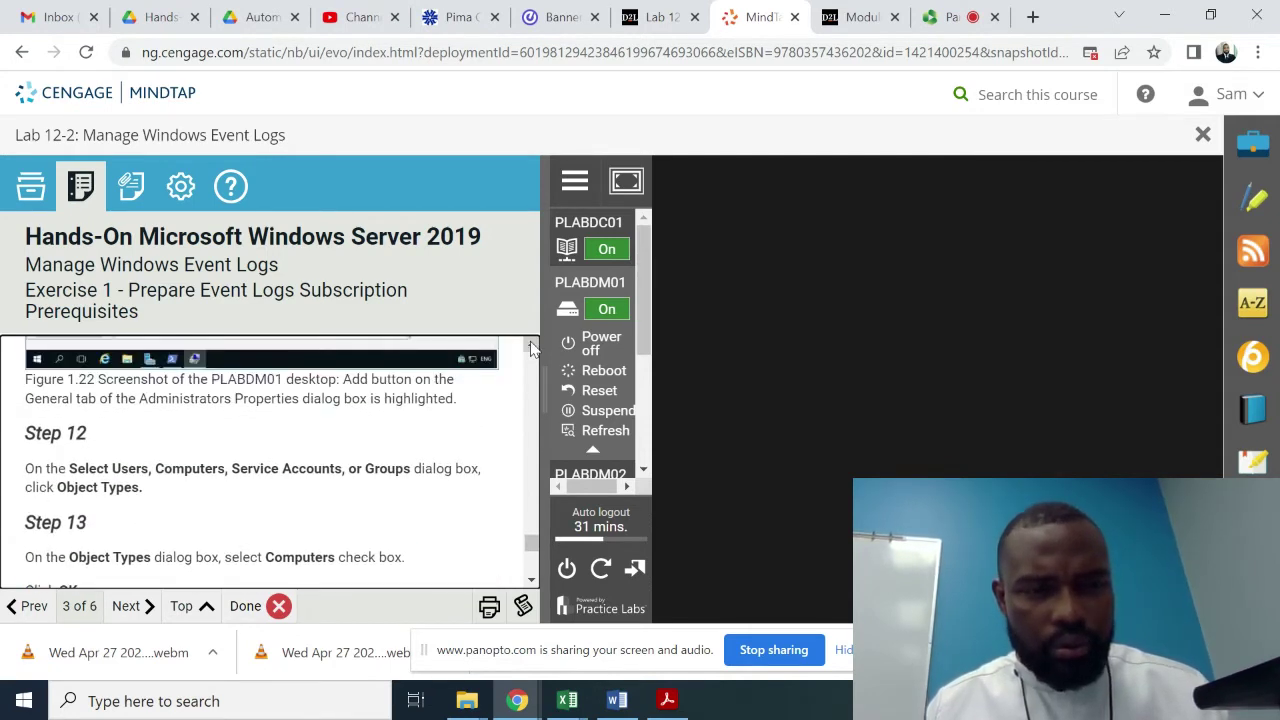
scroll(531, 345, up, 5)
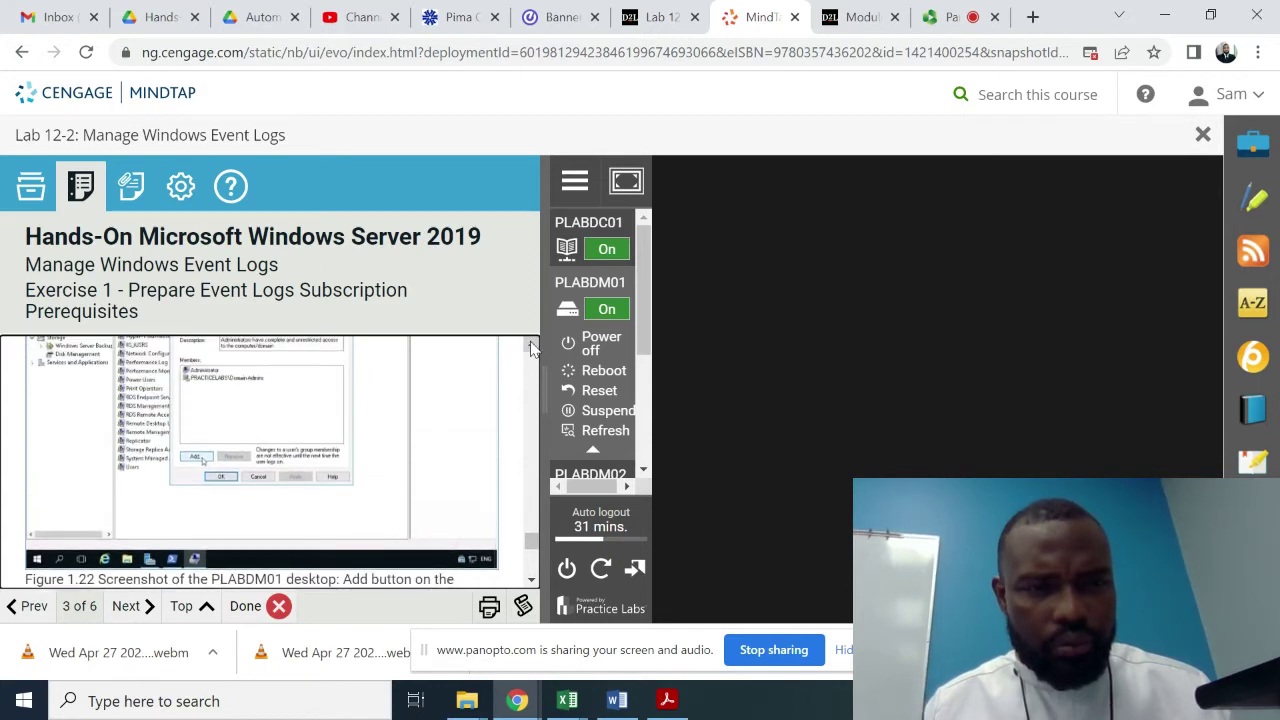
scroll(531, 345, up, 6)
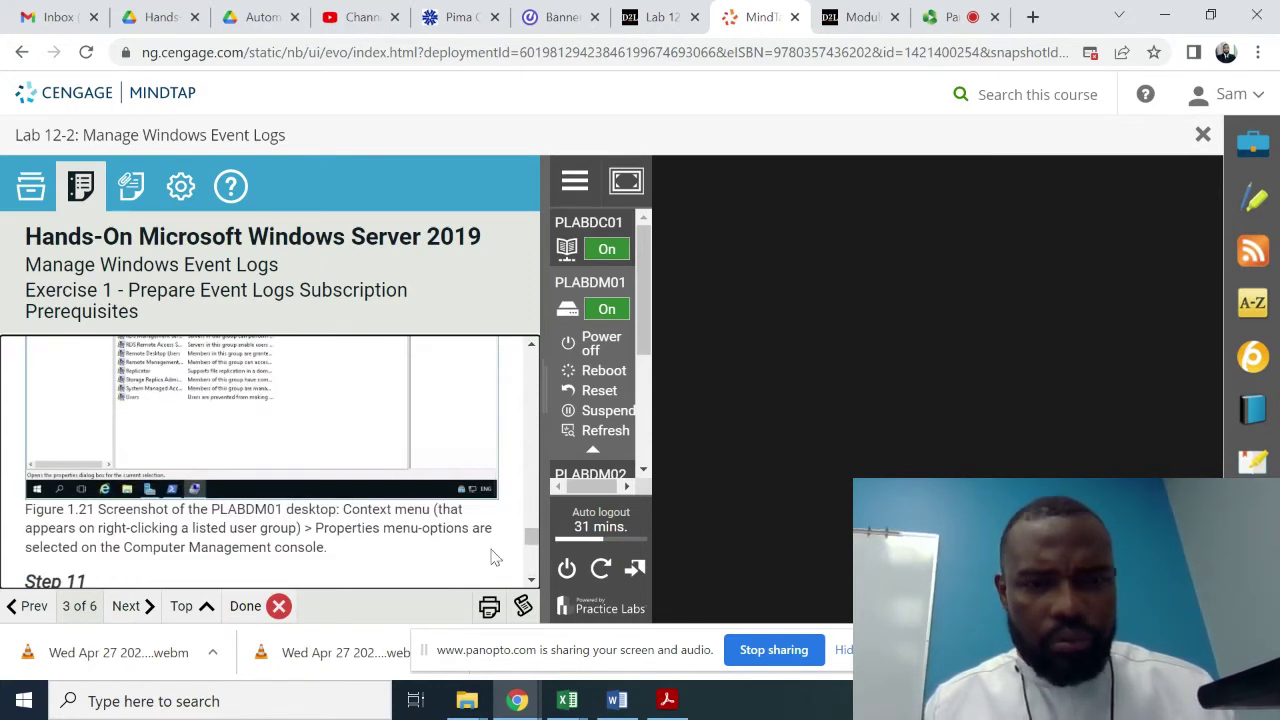
scroll(534, 586, down, 6)
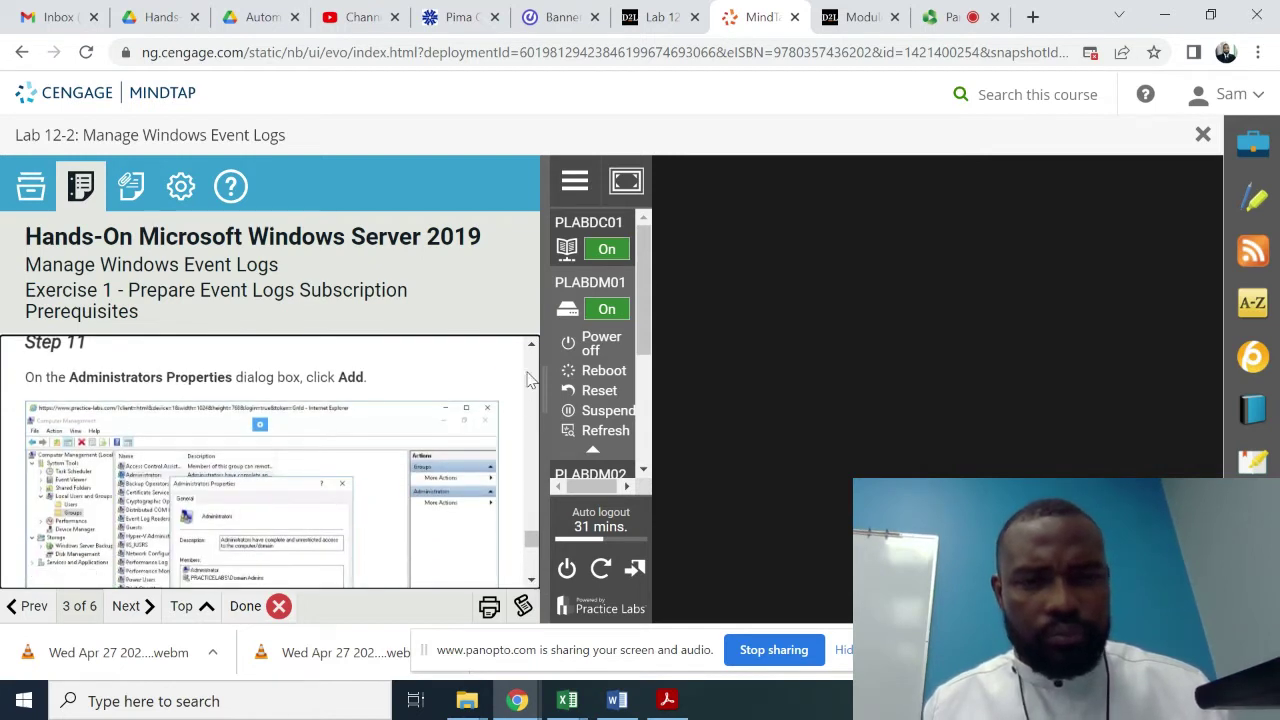
scroll(531, 346, up, 5)
scroll(533, 352, up, 7)
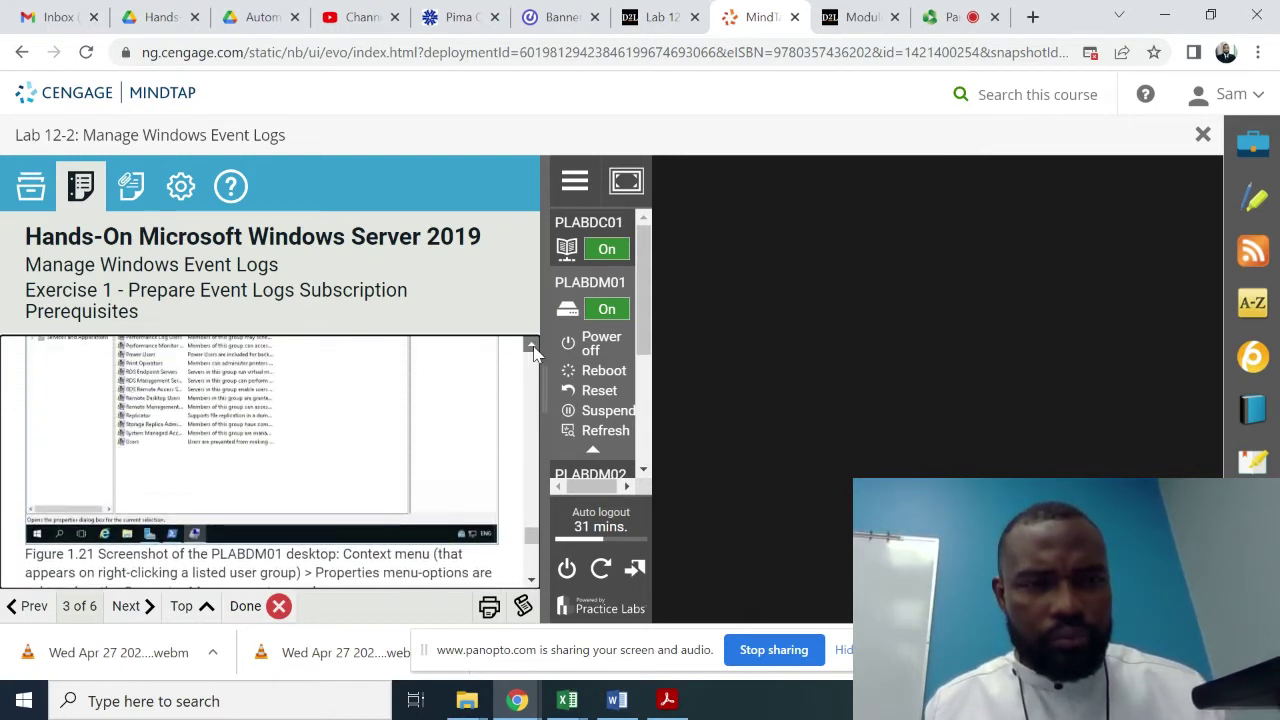
scroll(533, 352, up, 3)
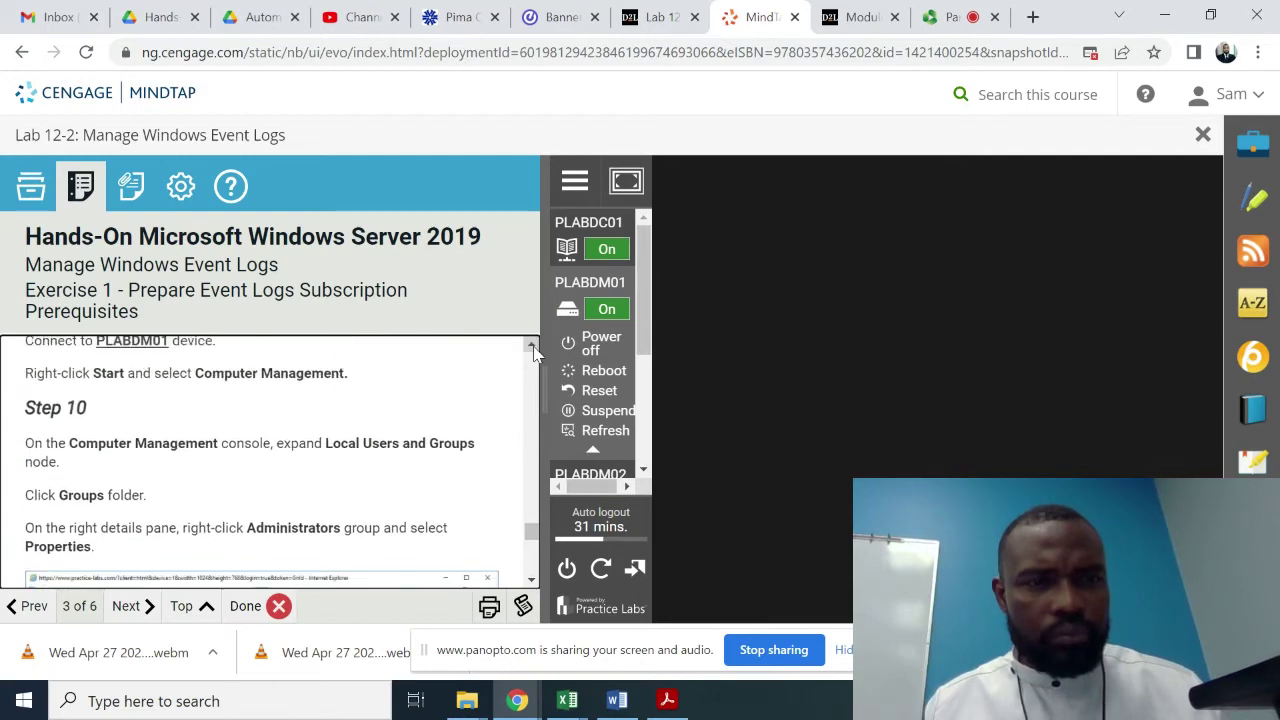
scroll(533, 352, up, 2)
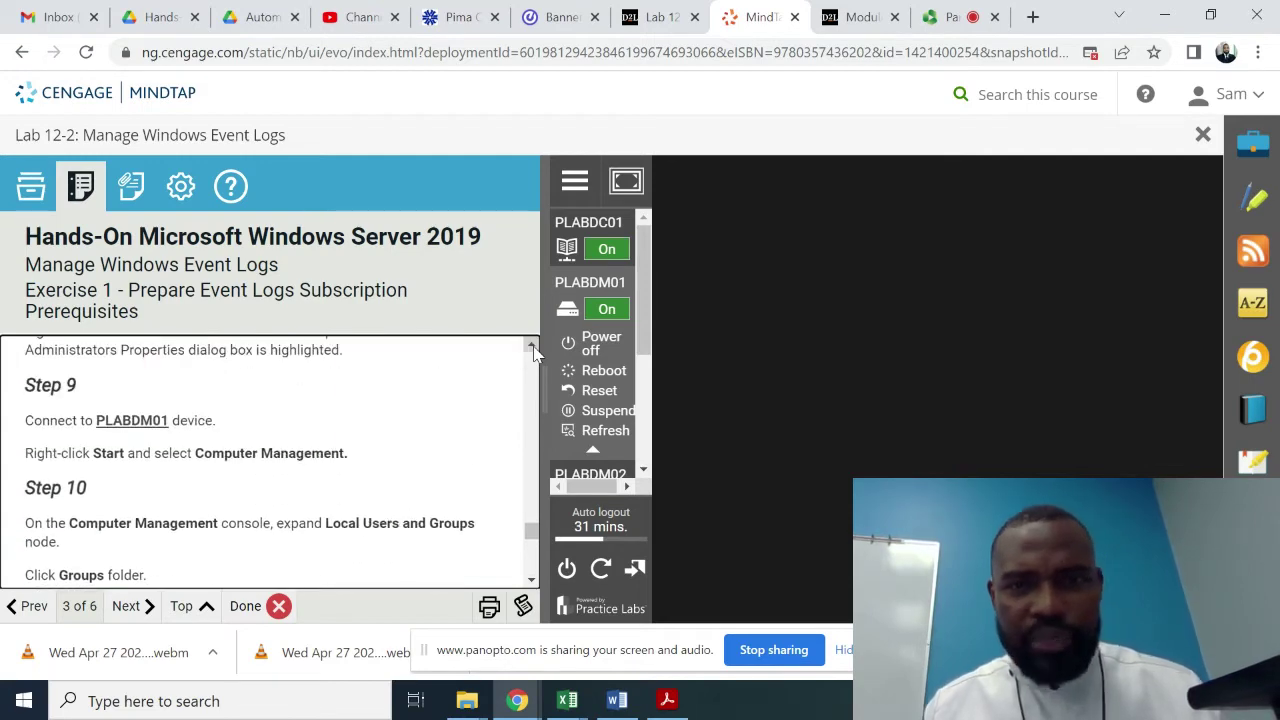
scroll(522, 598, down, 3)
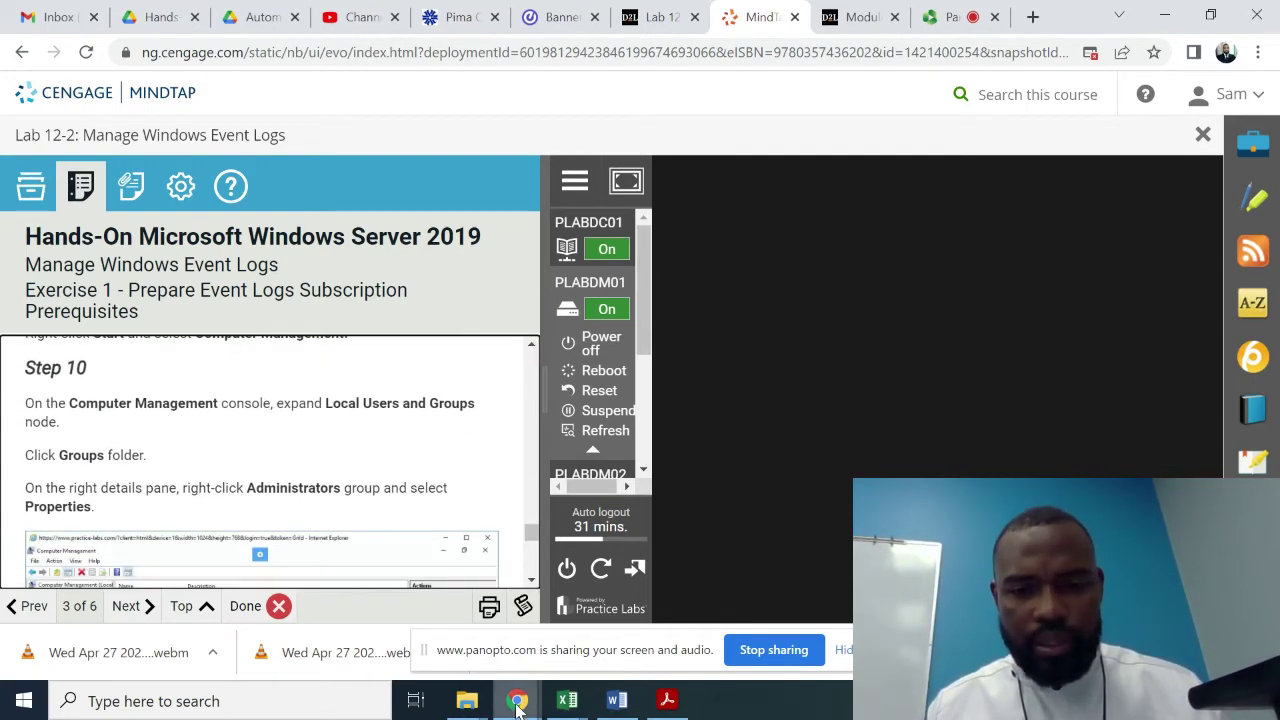
- Return to the PLABDM01 session and include Computers among the object types to find
mouse_move(515, 706)
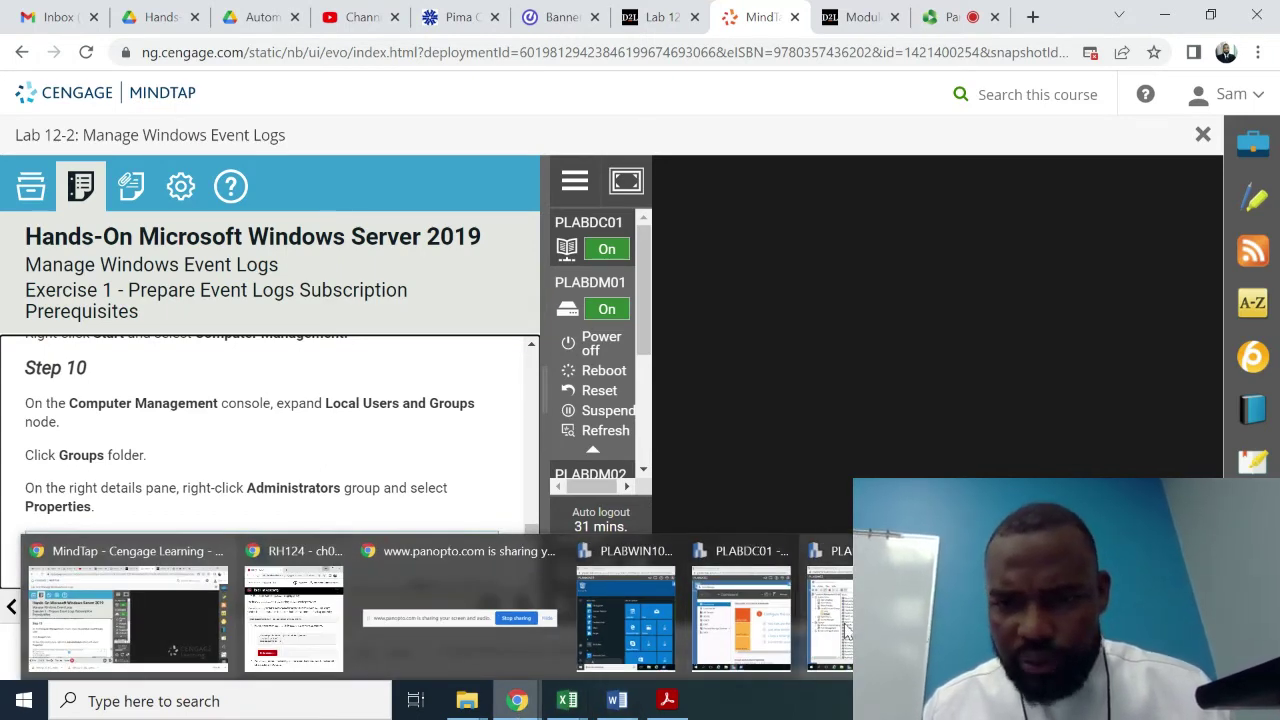
click(812, 615)
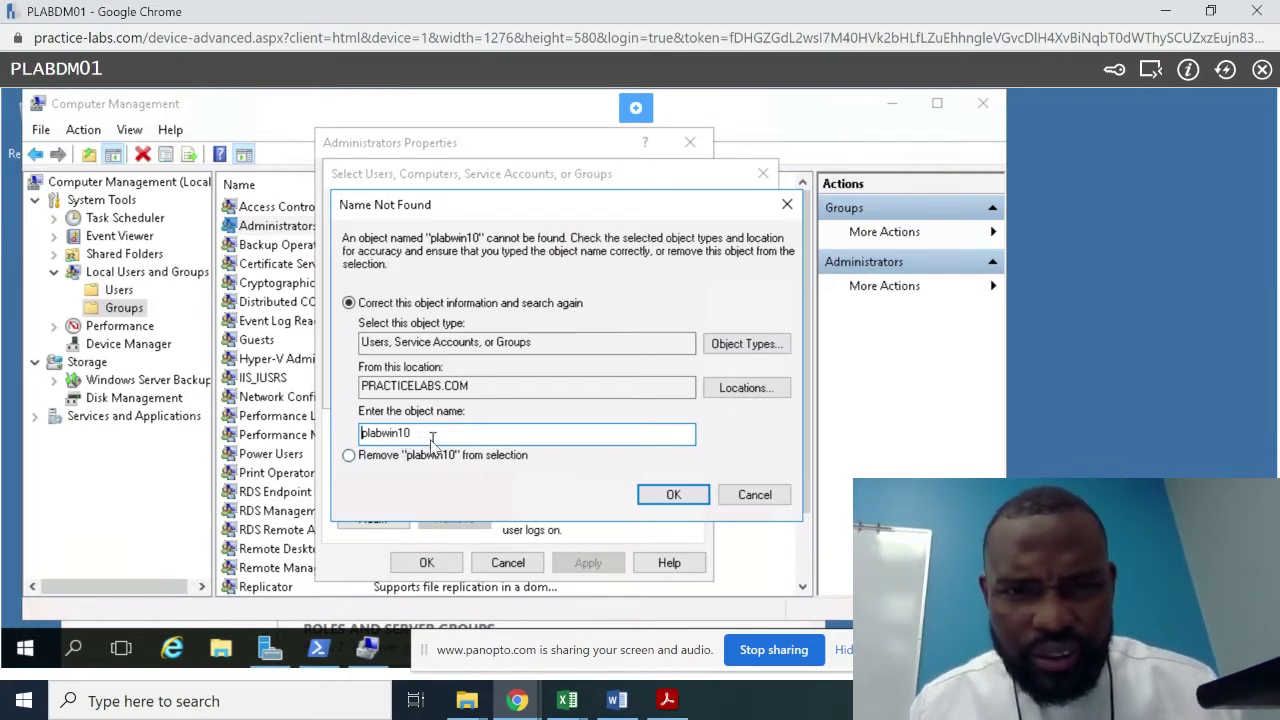
click(742, 346)
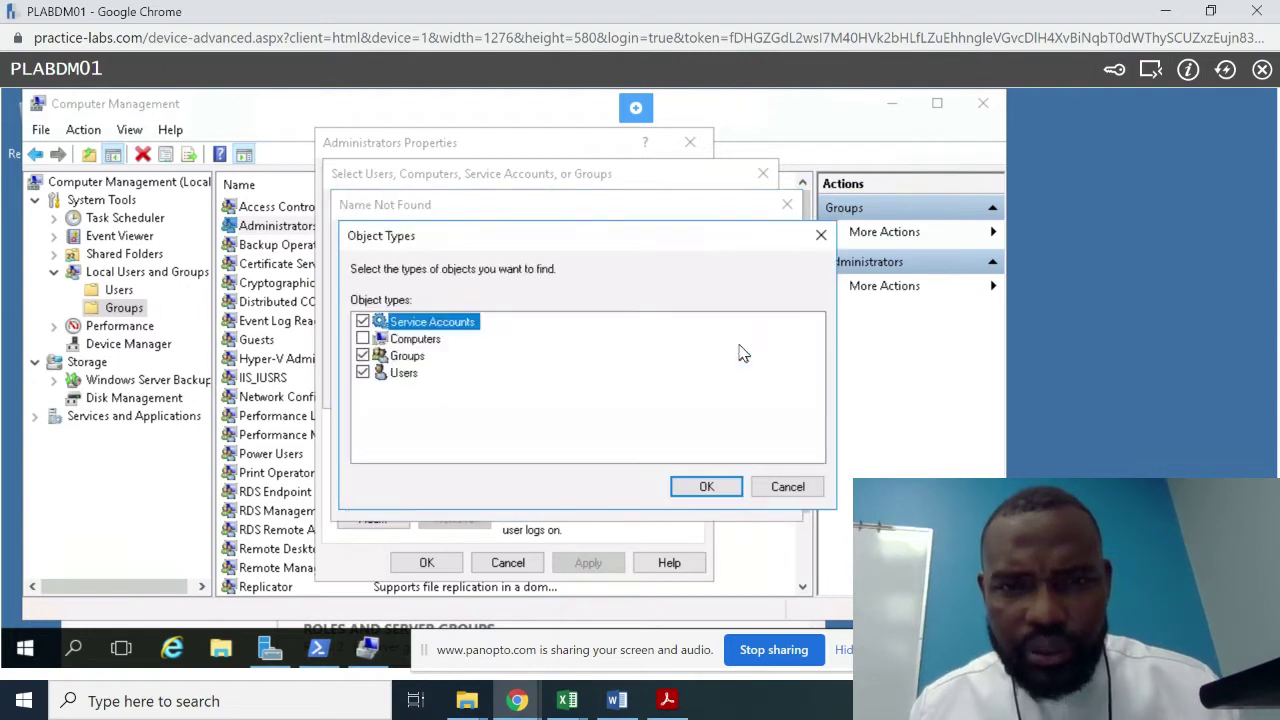
click(412, 340)
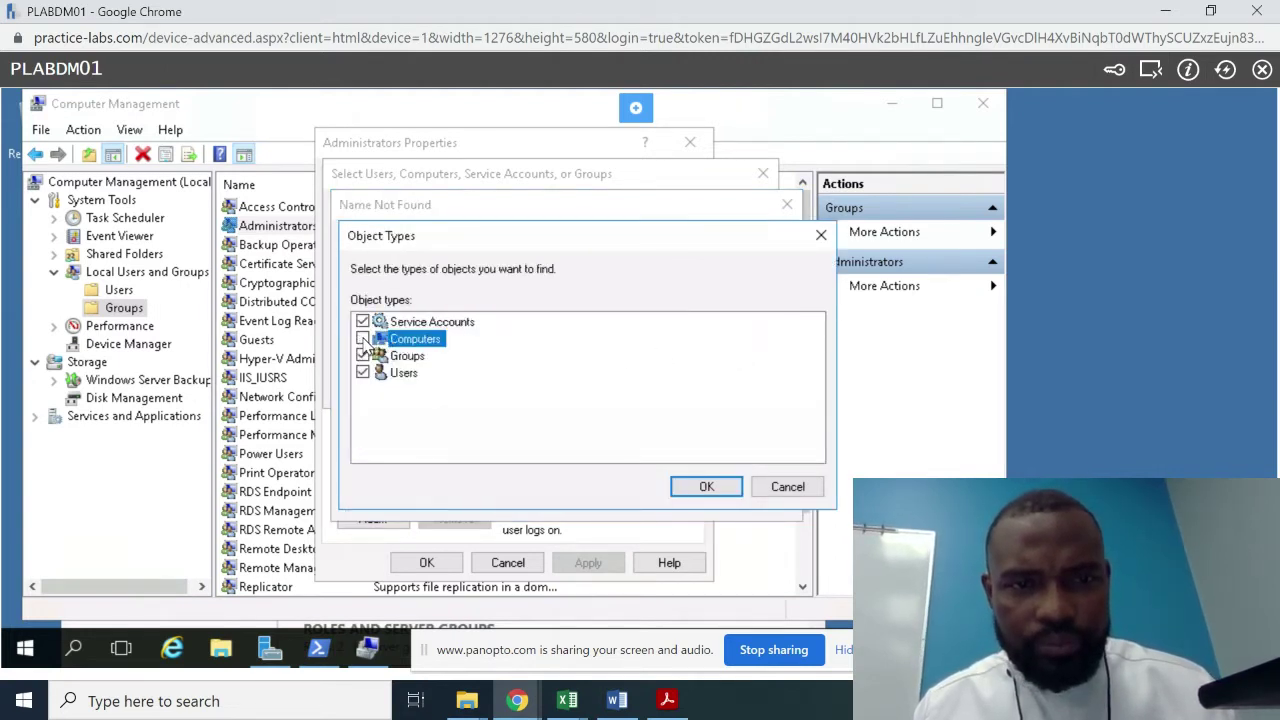
click(706, 486)
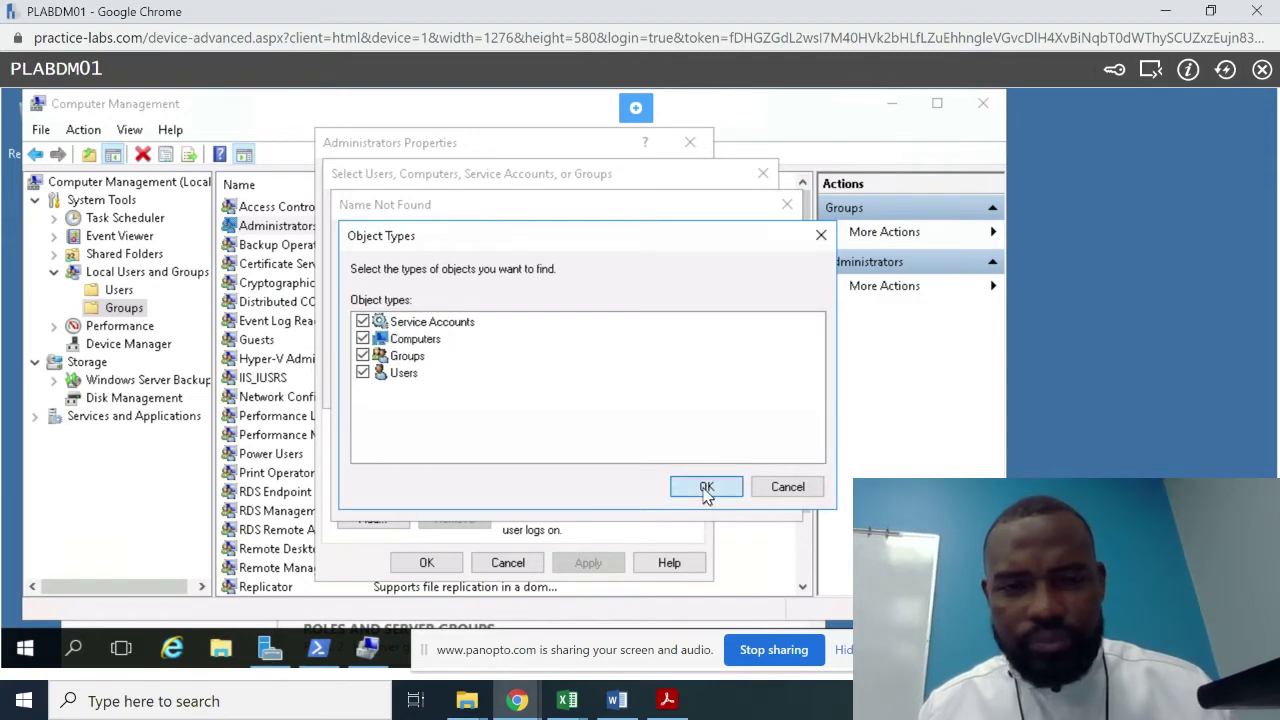
- Close the name correction dialog, check the name plabwin10 again, and add that computer to the Administrators members
click(432, 437)
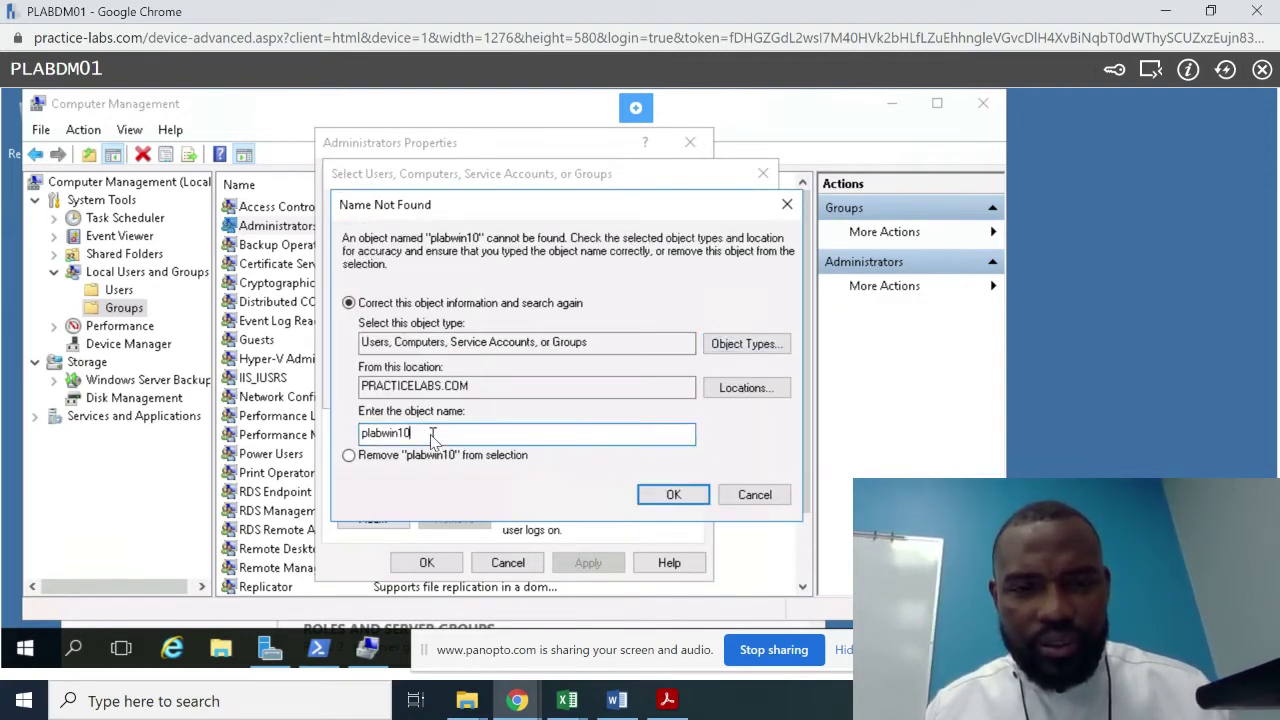
click(787, 204)
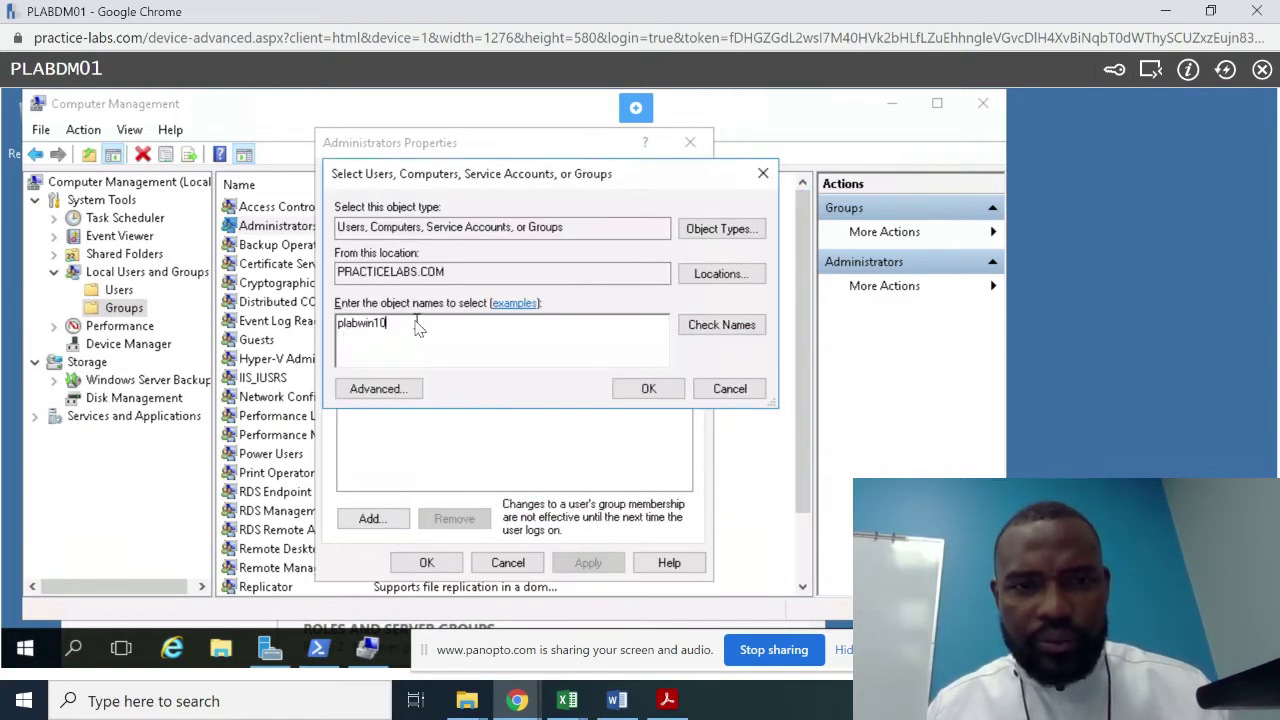
click(716, 327)
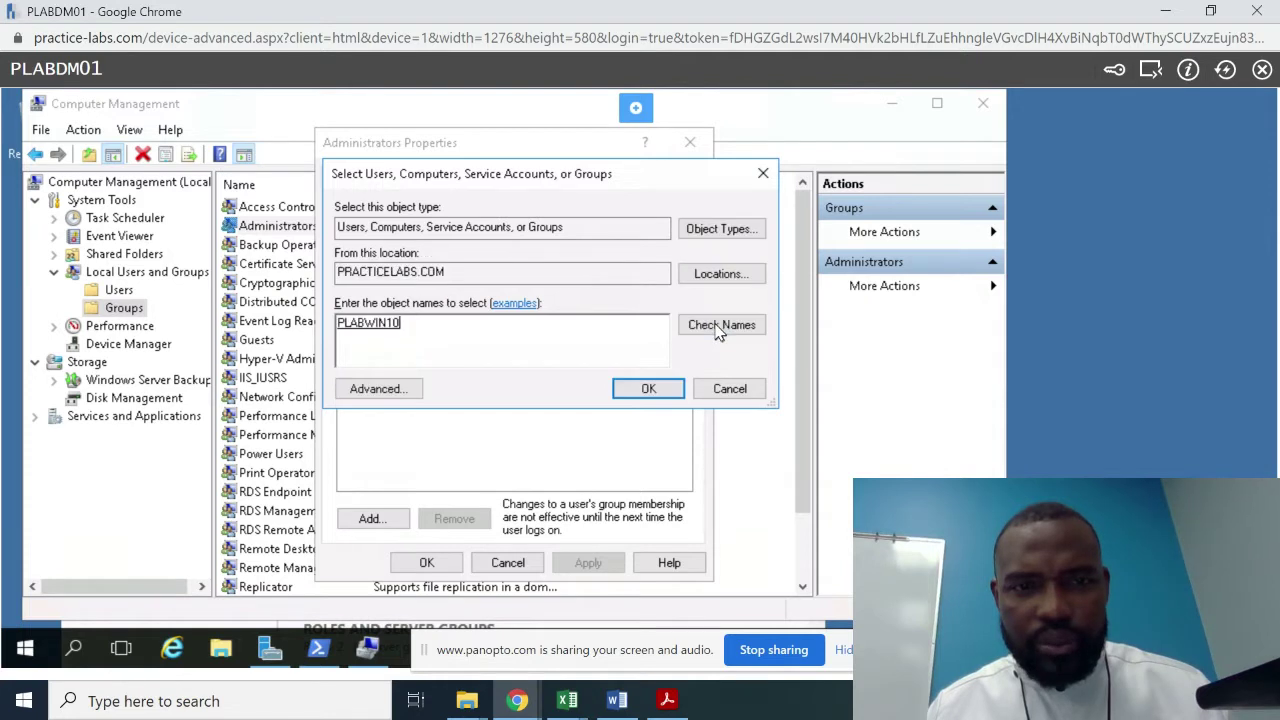
click(645, 388)
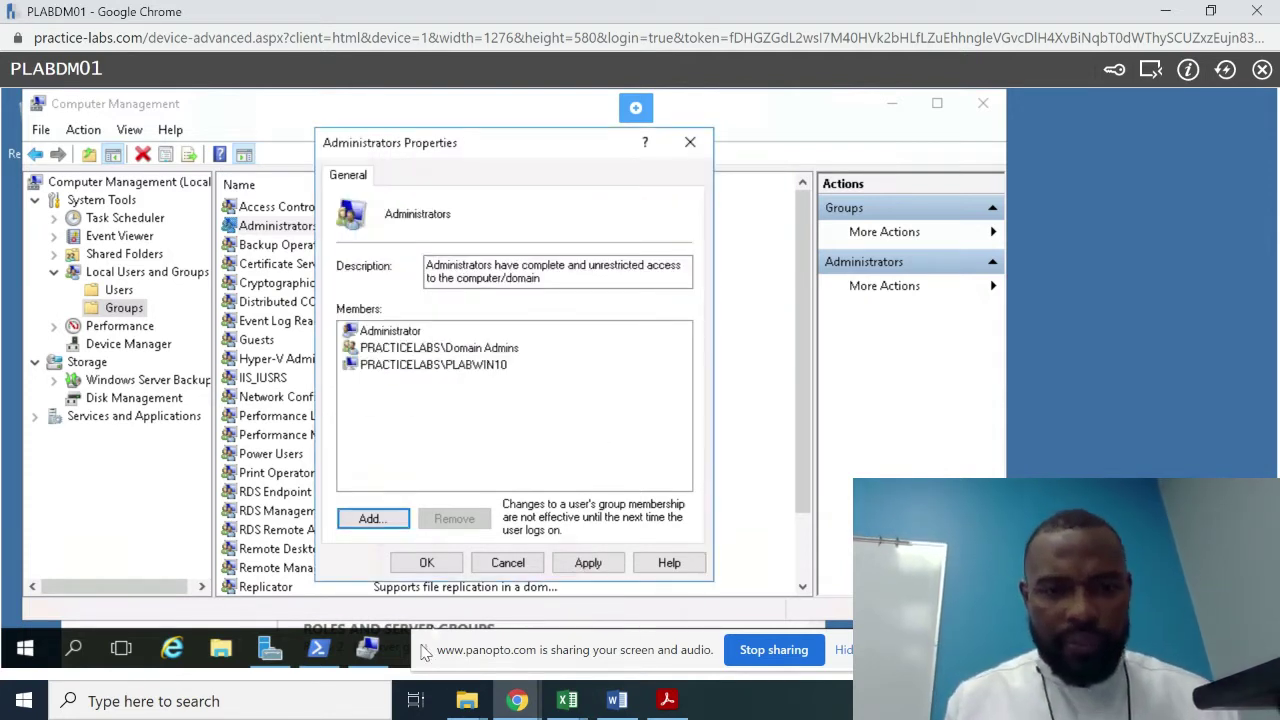
- Review the MindTap lab instructions from step 10 through step 14 and the PLABDM01 screenshot task
click(517, 703)
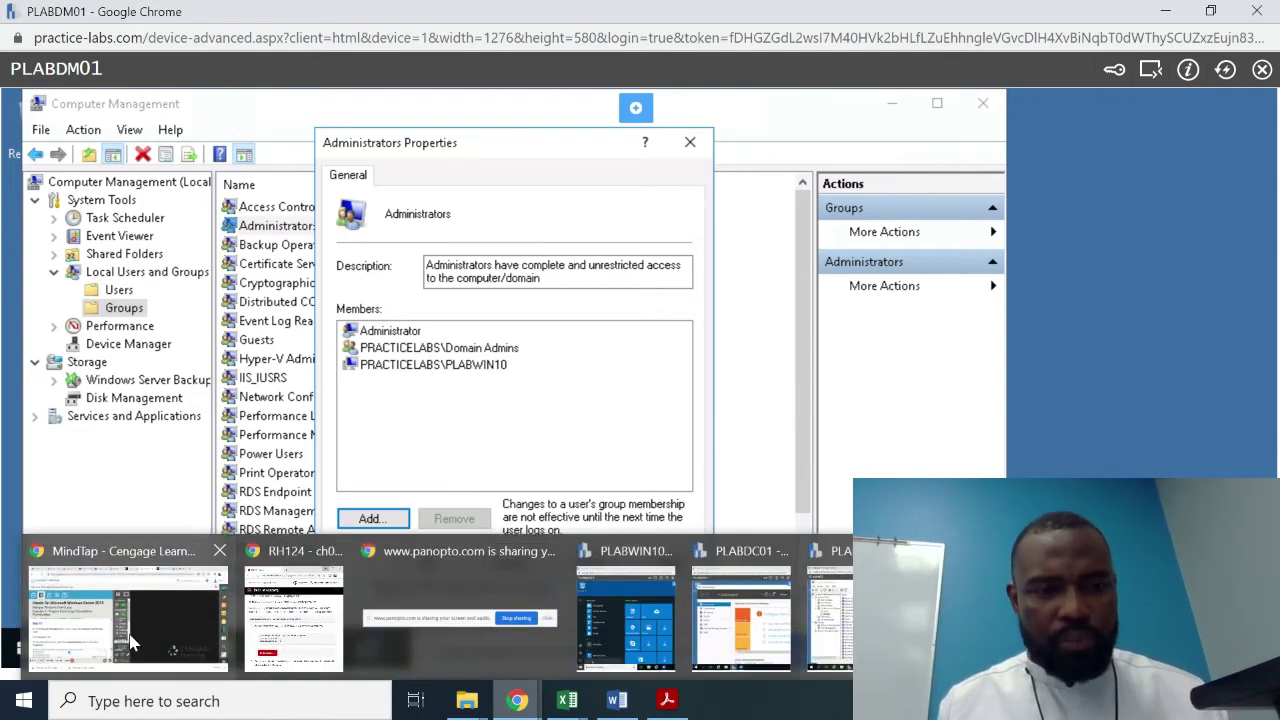
click(195, 635)
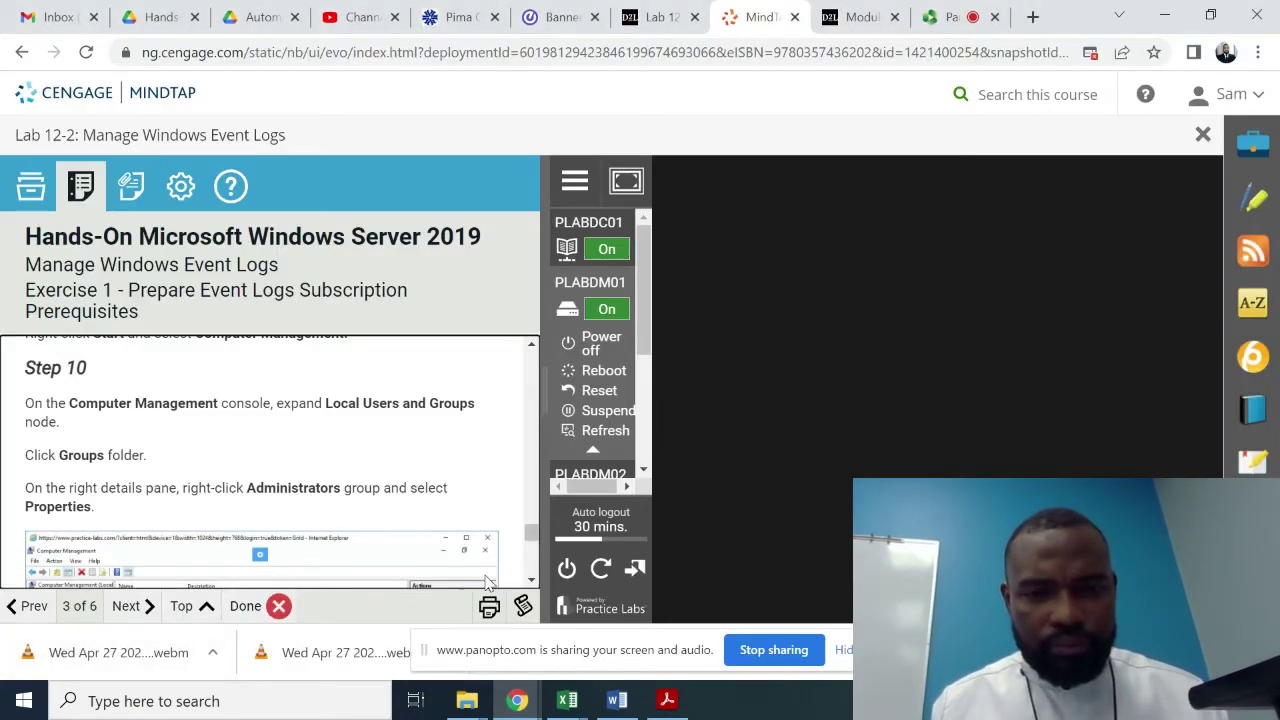
scroll(531, 582, down, 3)
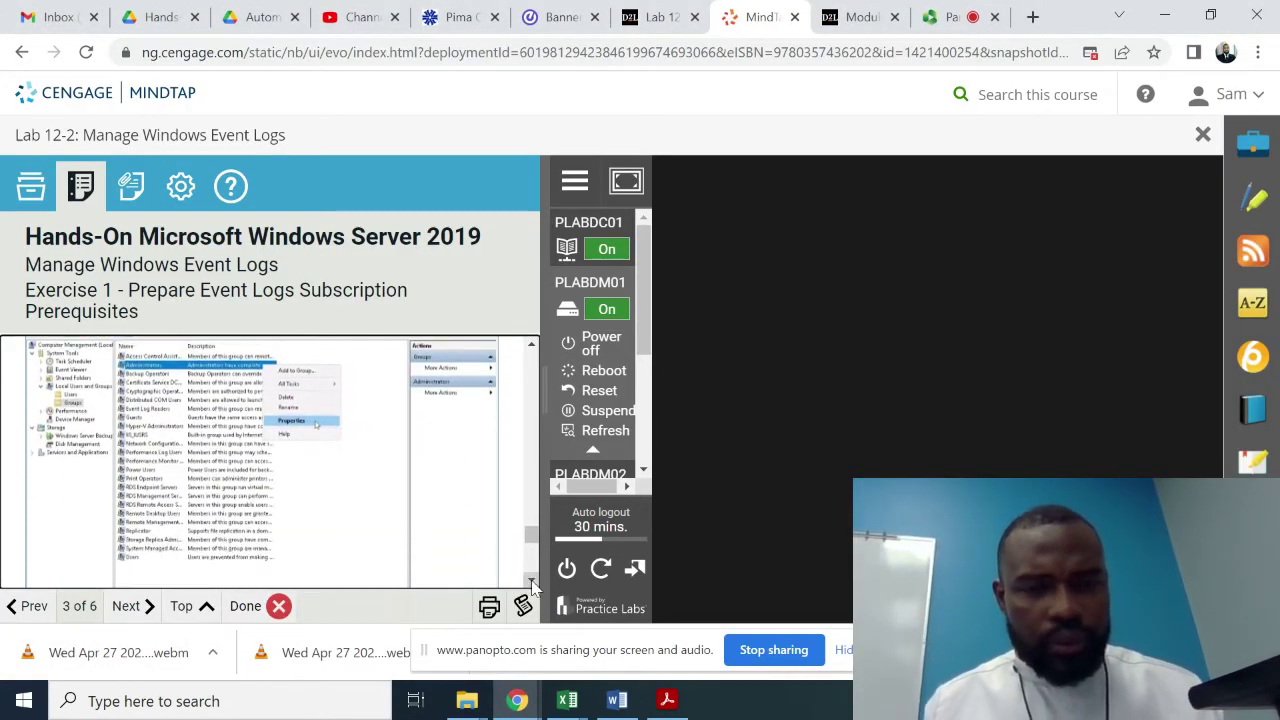
scroll(531, 582, down, 5)
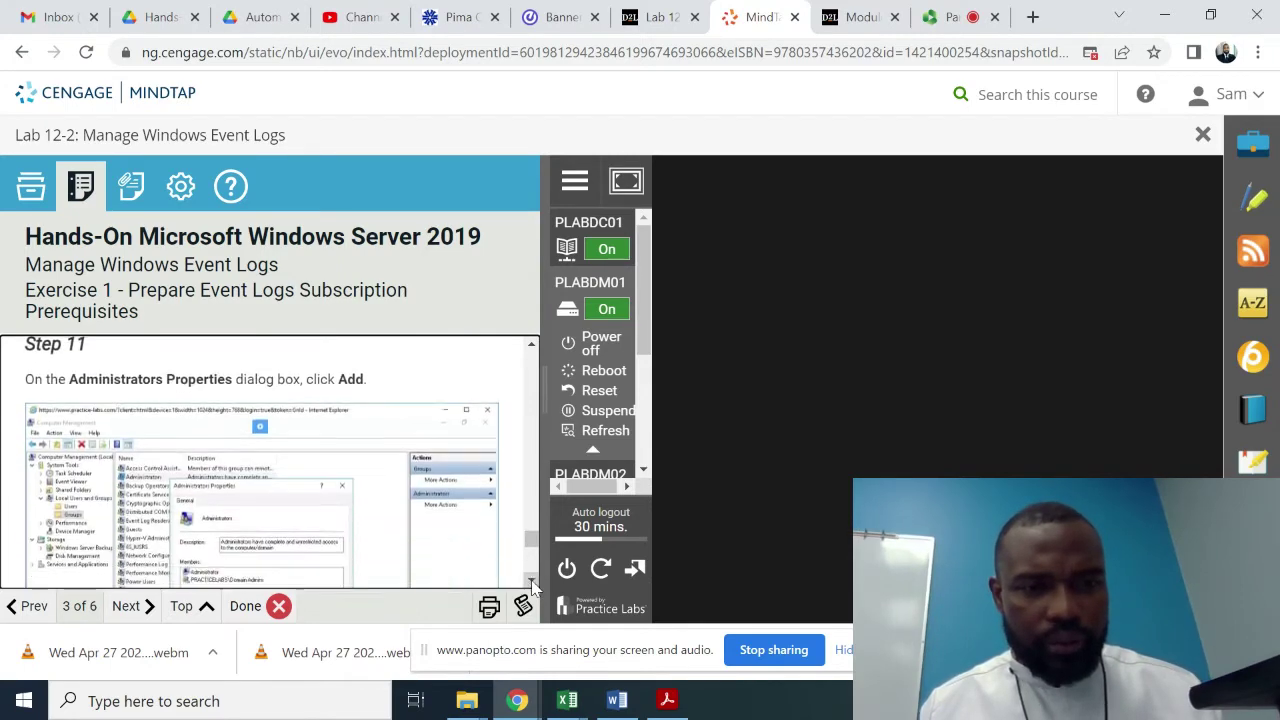
scroll(531, 582, down, 4)
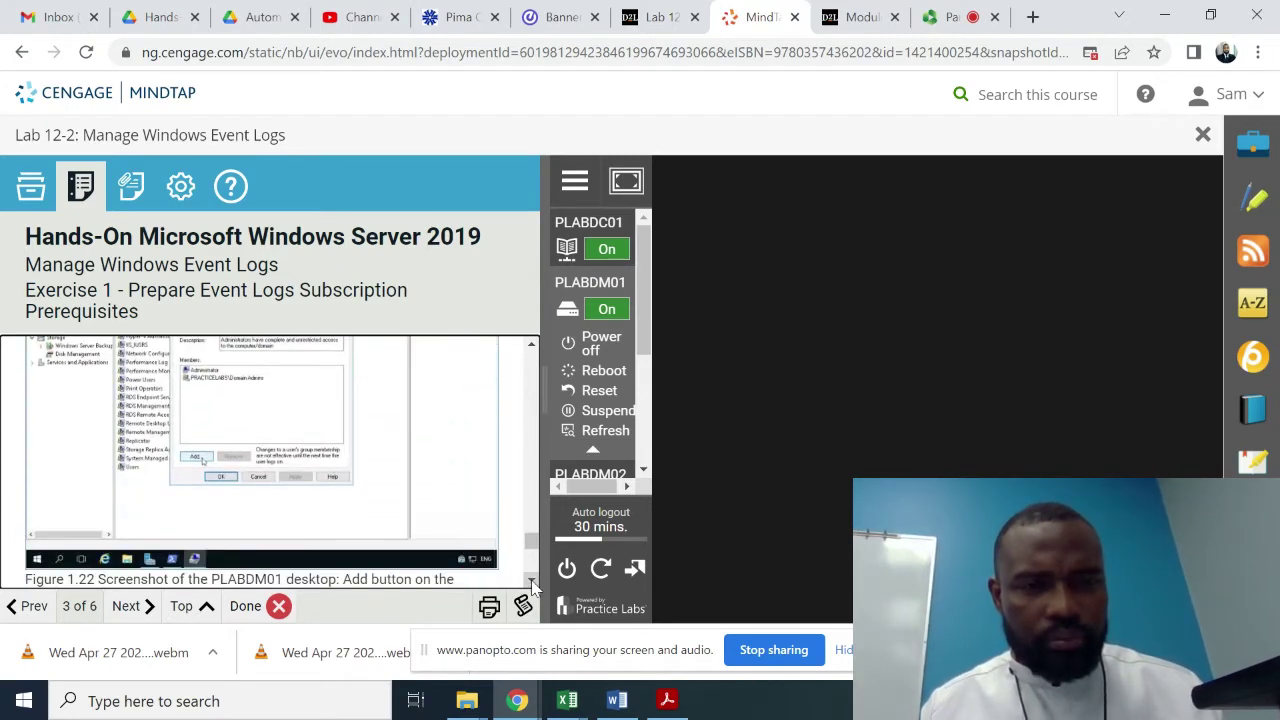
scroll(531, 585, down, 5)
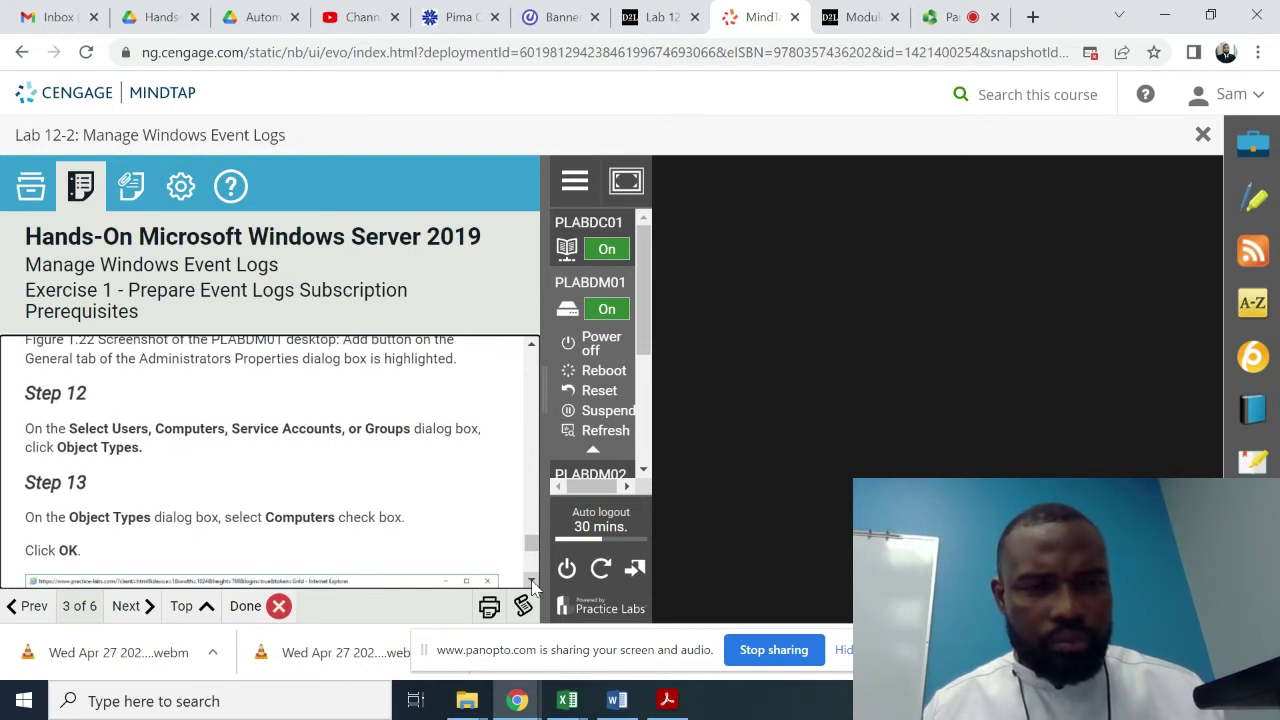
scroll(531, 585, down, 4)
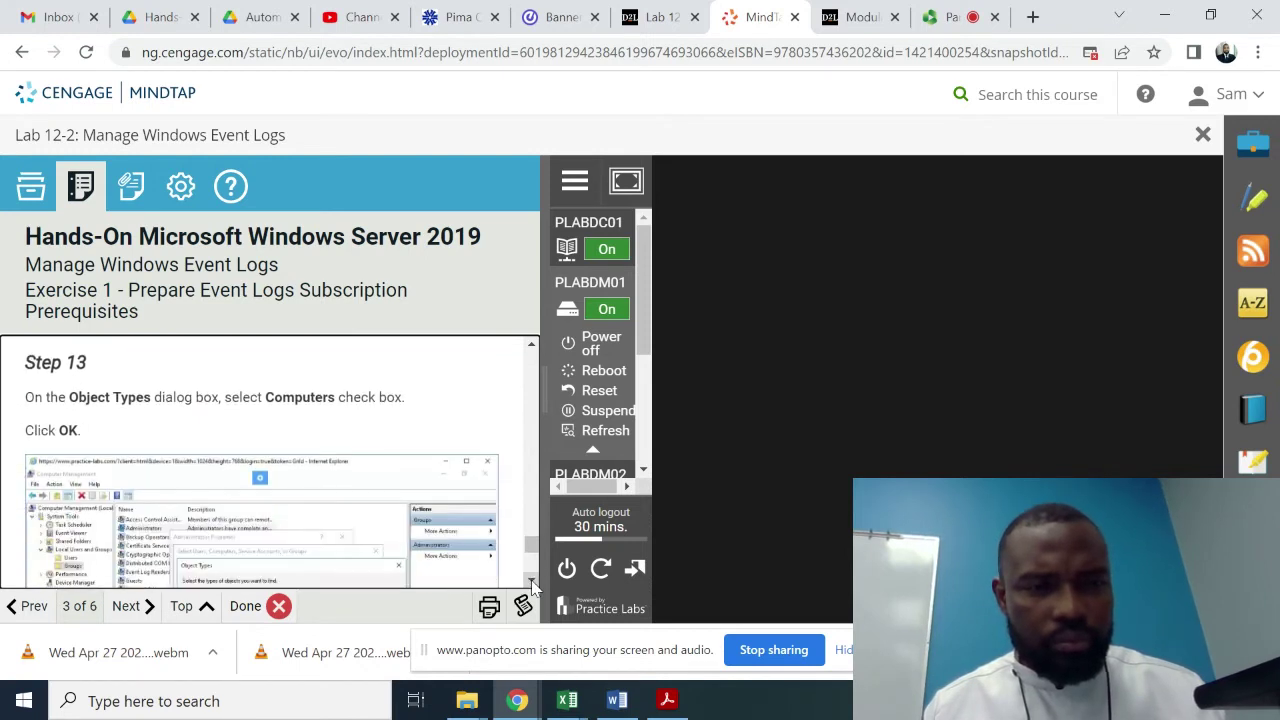
scroll(531, 585, down, 5)
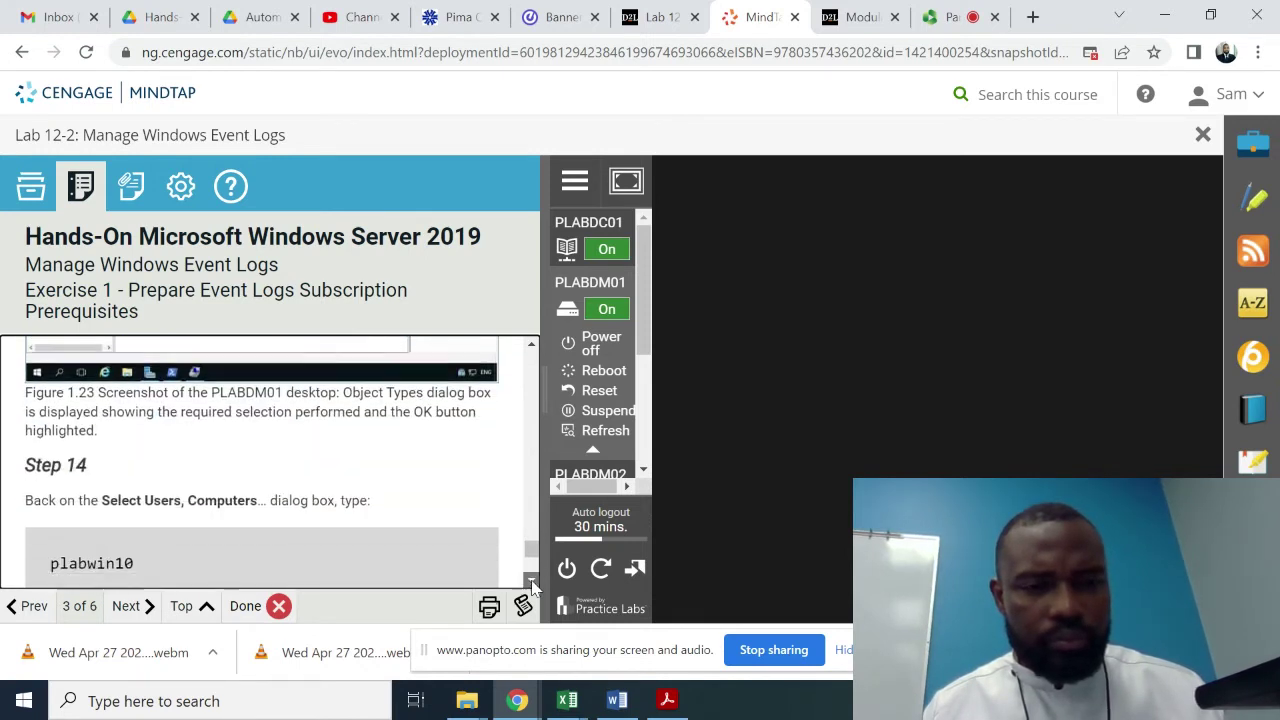
scroll(531, 585, down, 5)
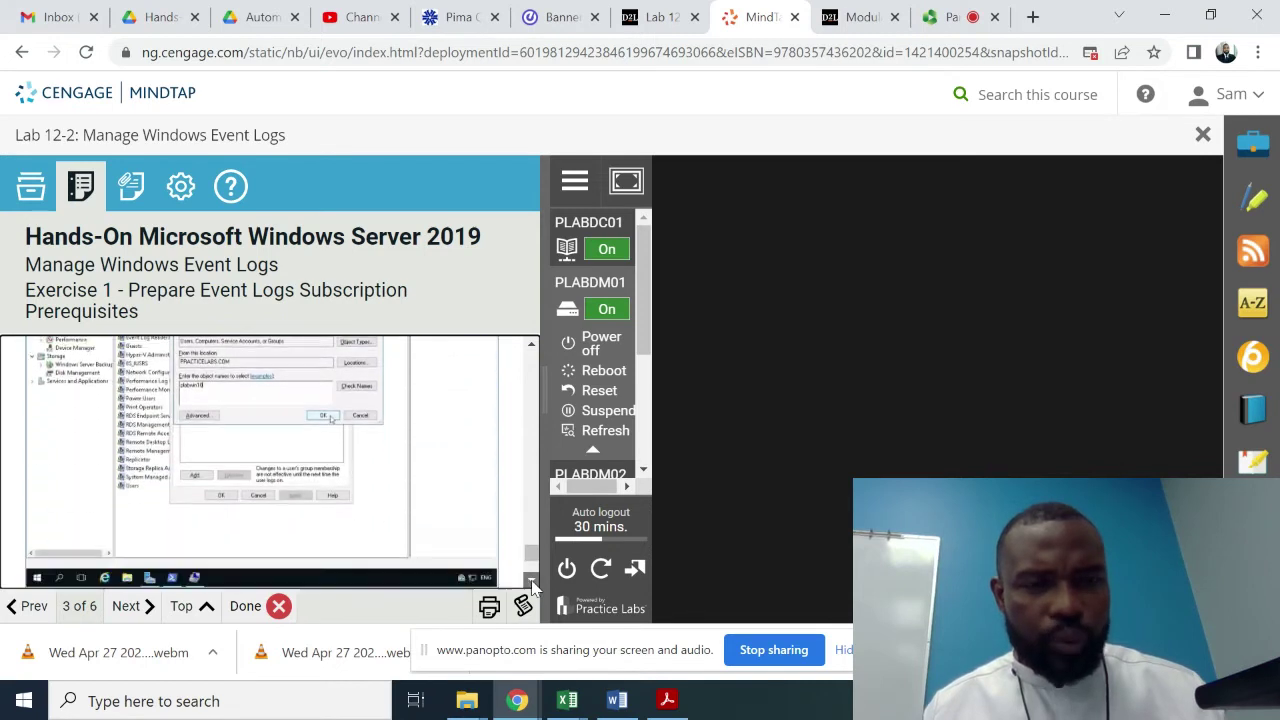
scroll(531, 585, down, 1)
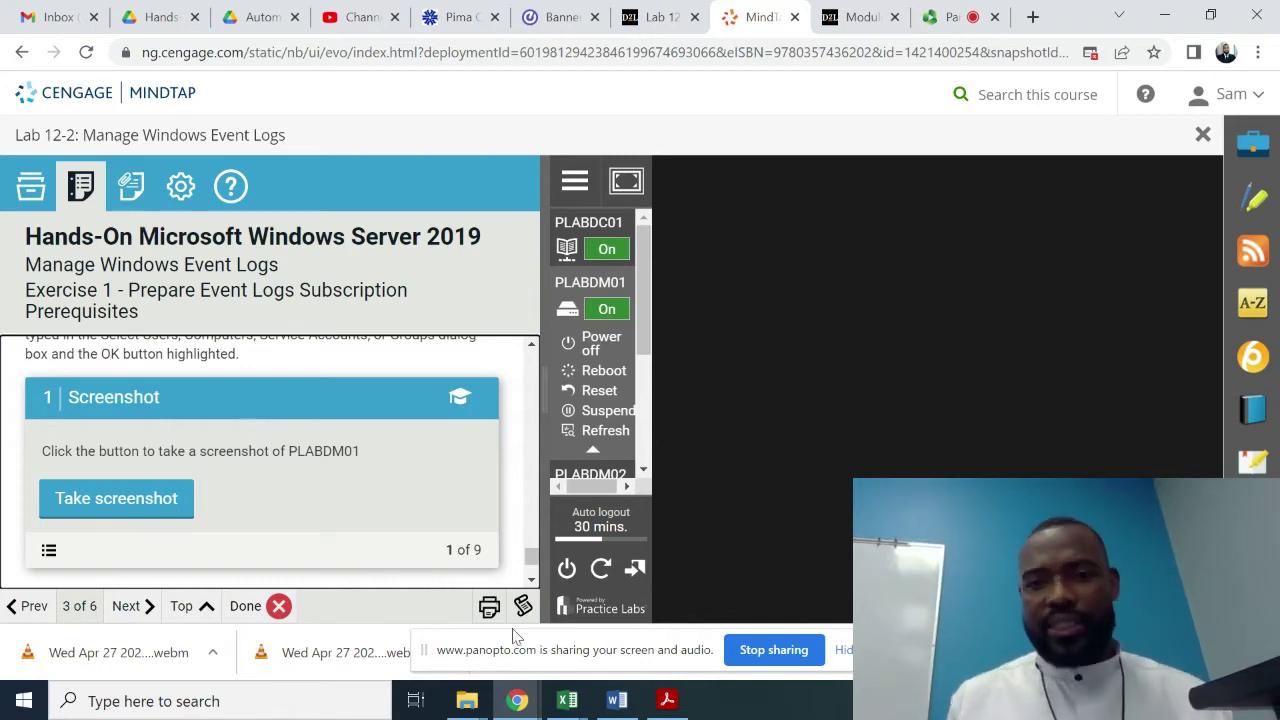
- Shrink the PLABDM01 session window beside the MindTap instructions and take the lab's screenshot 1 of PLABDM01
mouse_move(517, 700)
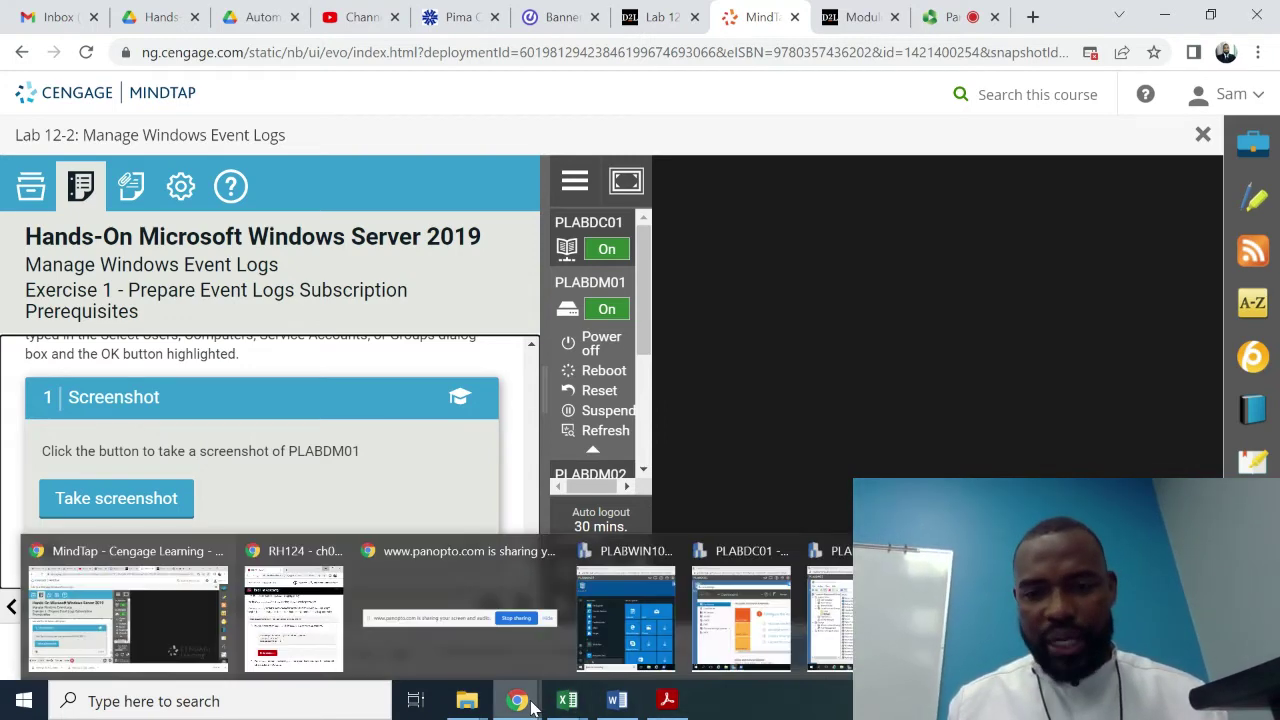
click(790, 660)
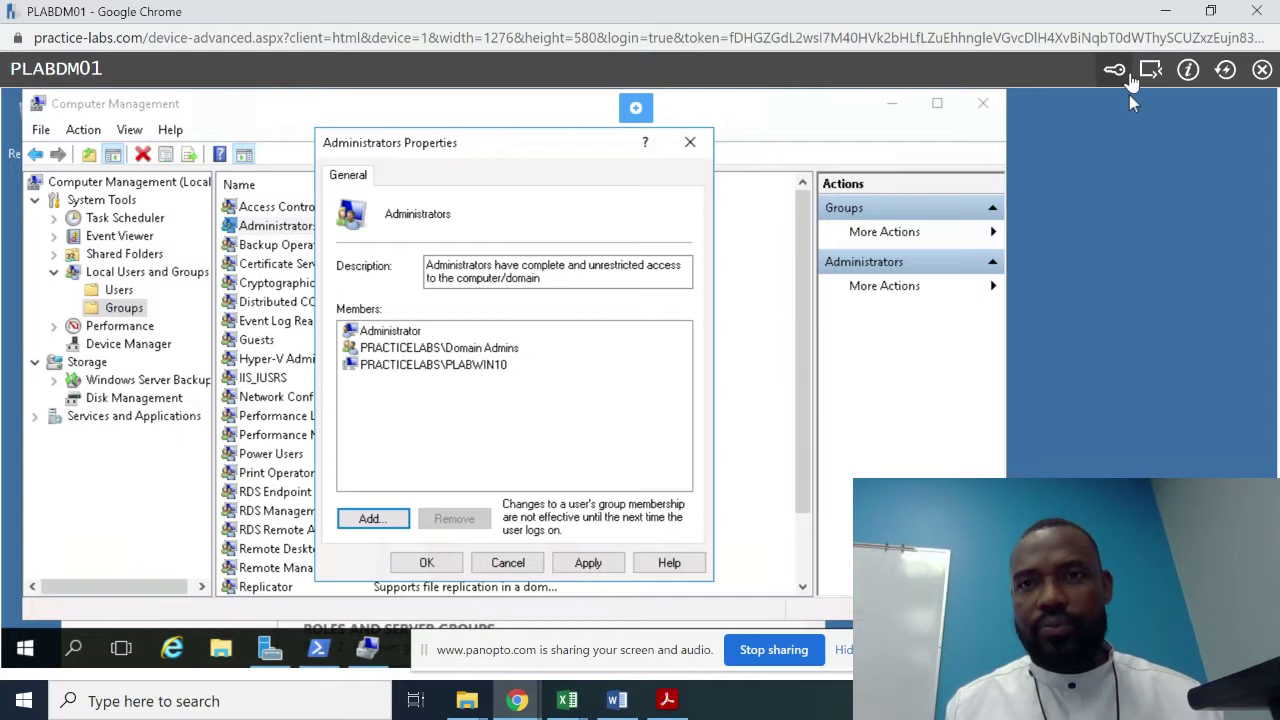
double_click(970, 18)
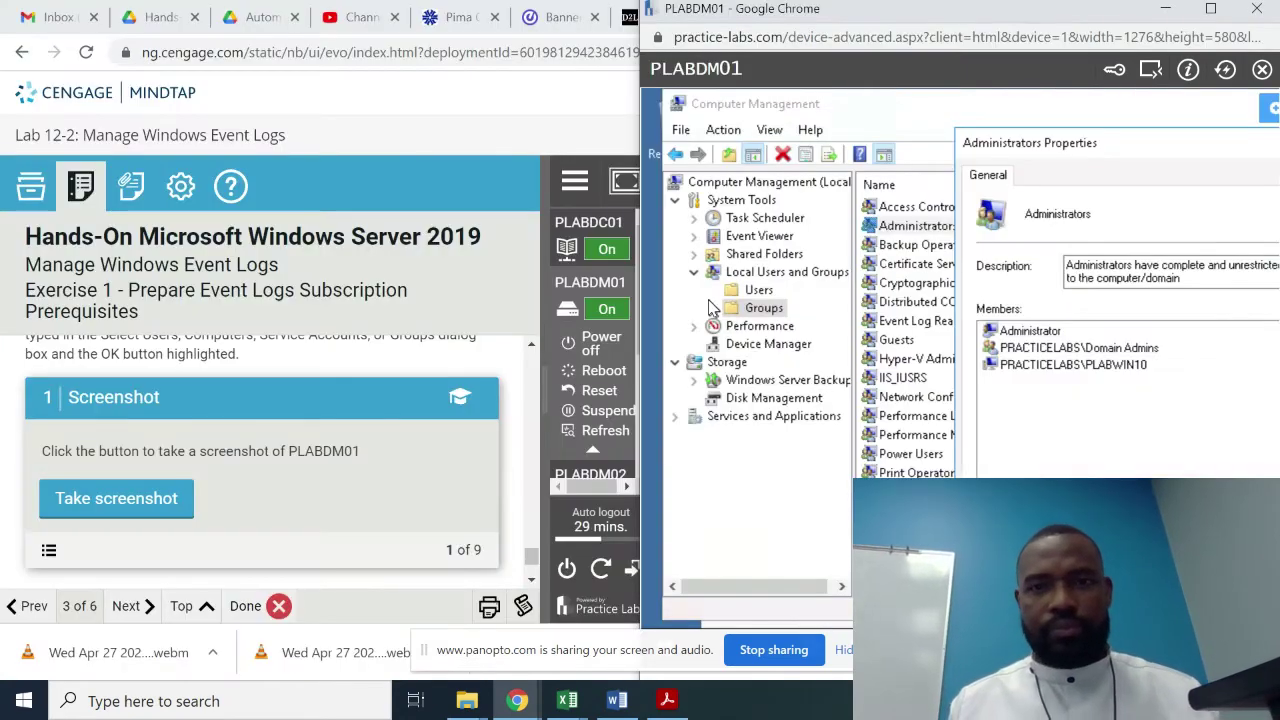
click(103, 503)
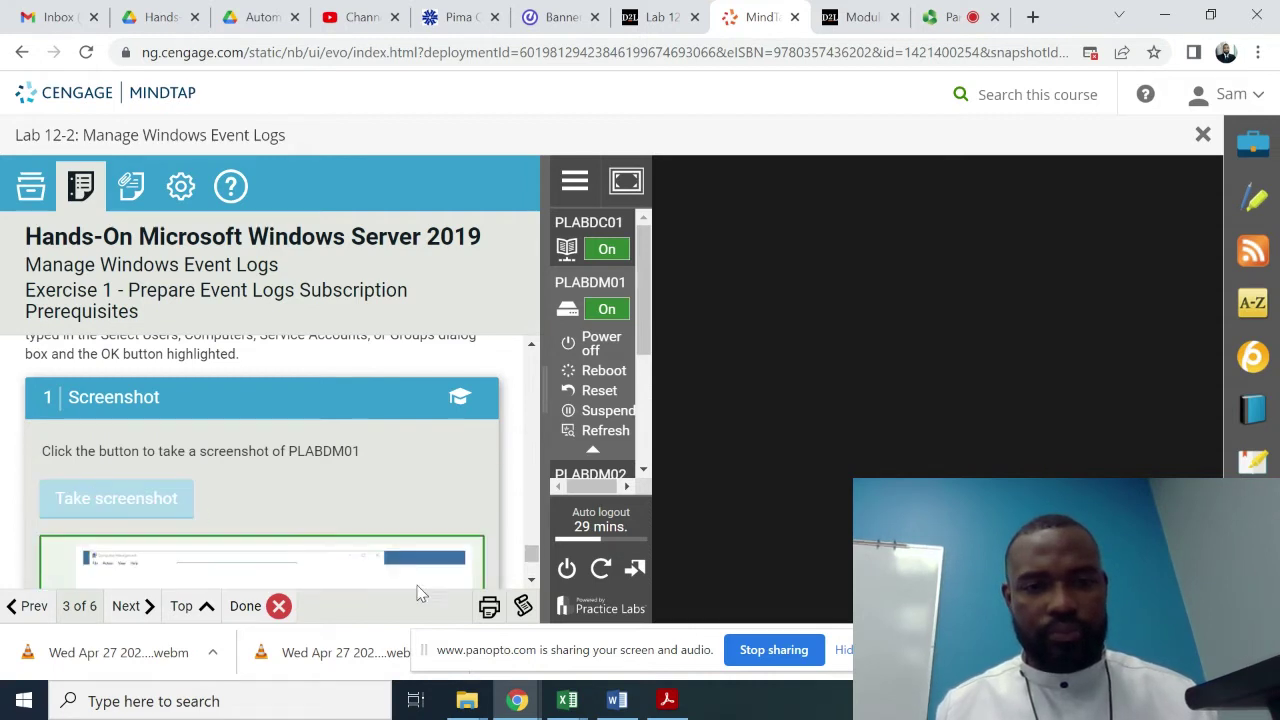
- Following step 15, accept the Administrators Properties dialog on PLABDM01 and close the Computer Management console
scroll(534, 590, down, 5)
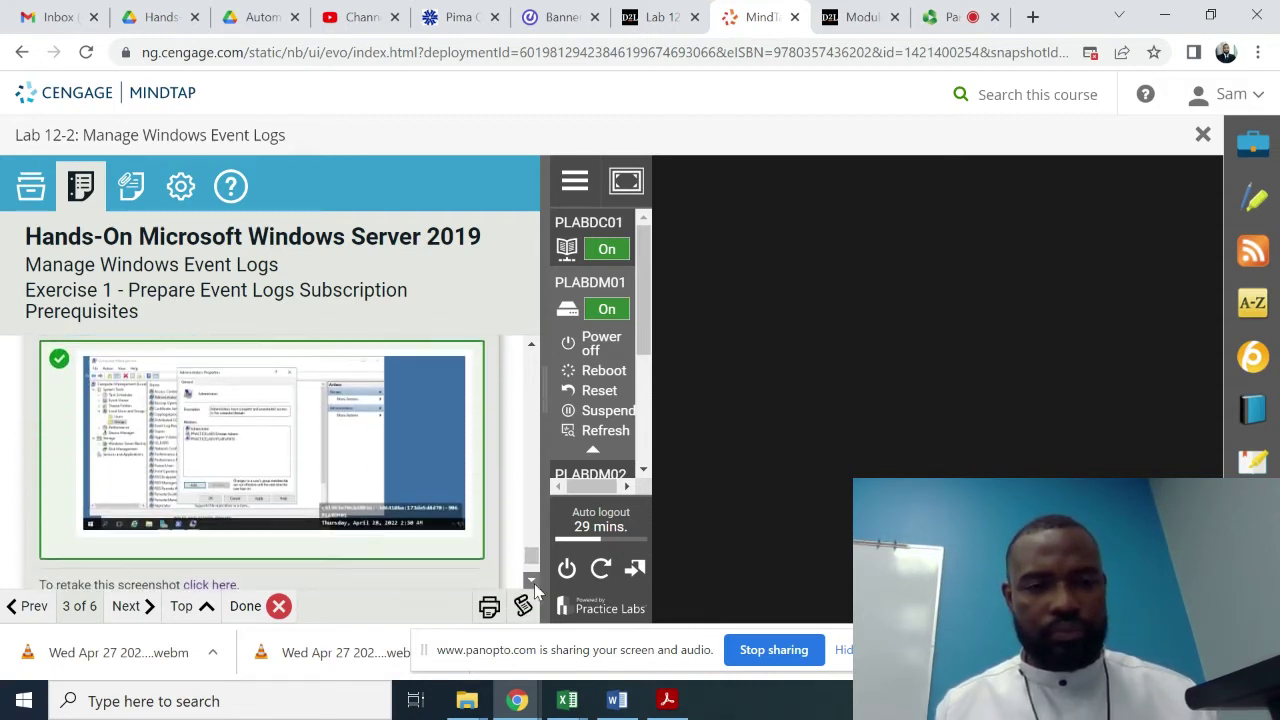
scroll(534, 590, down, 5)
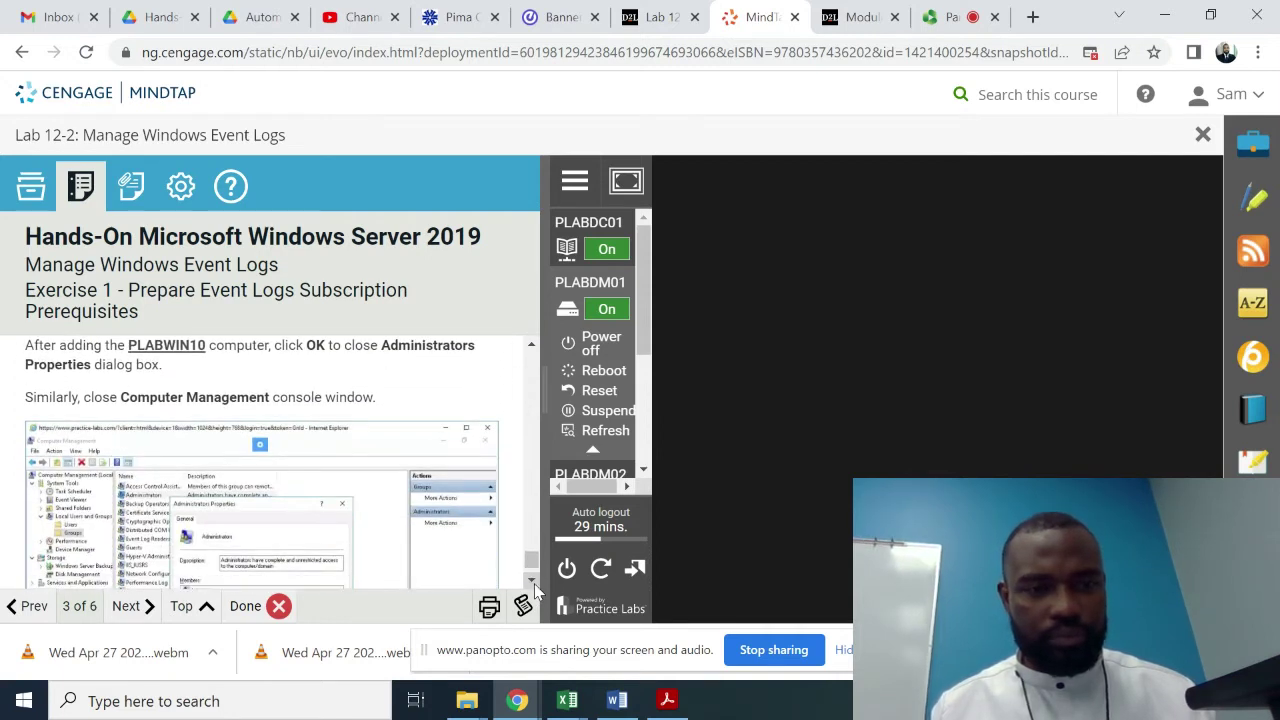
click(532, 346)
click(532, 346)
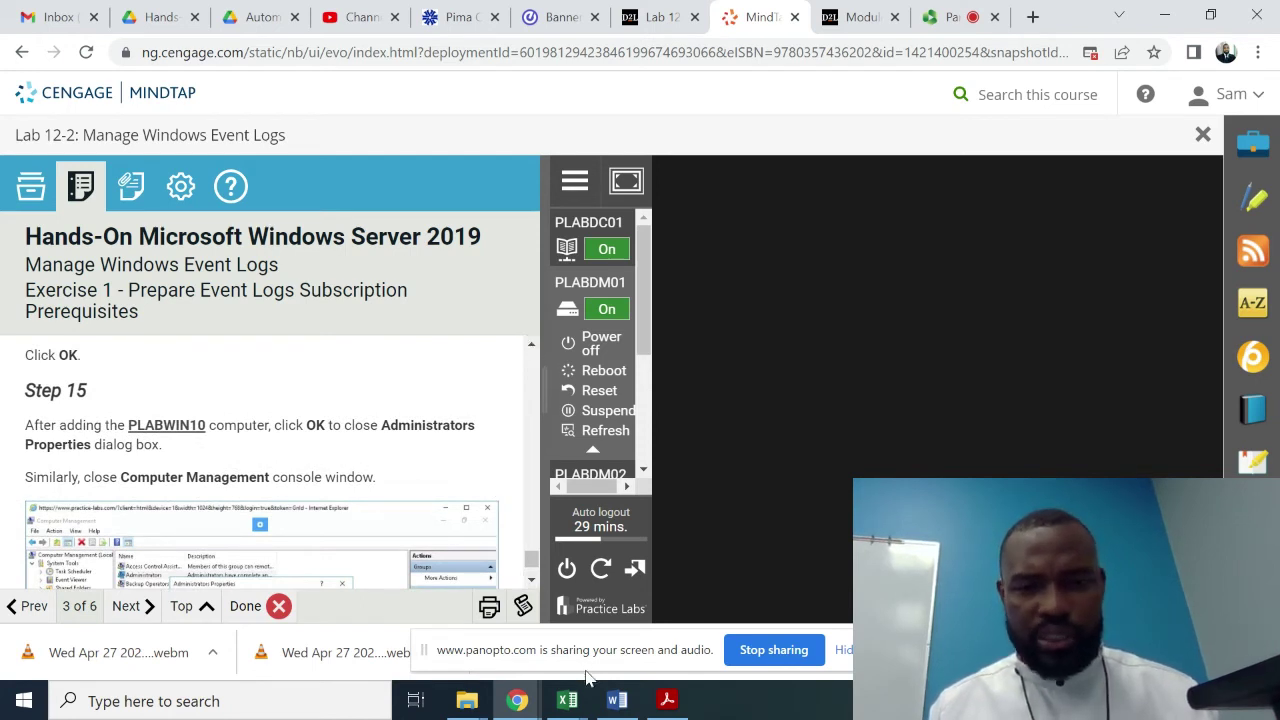
click(522, 703)
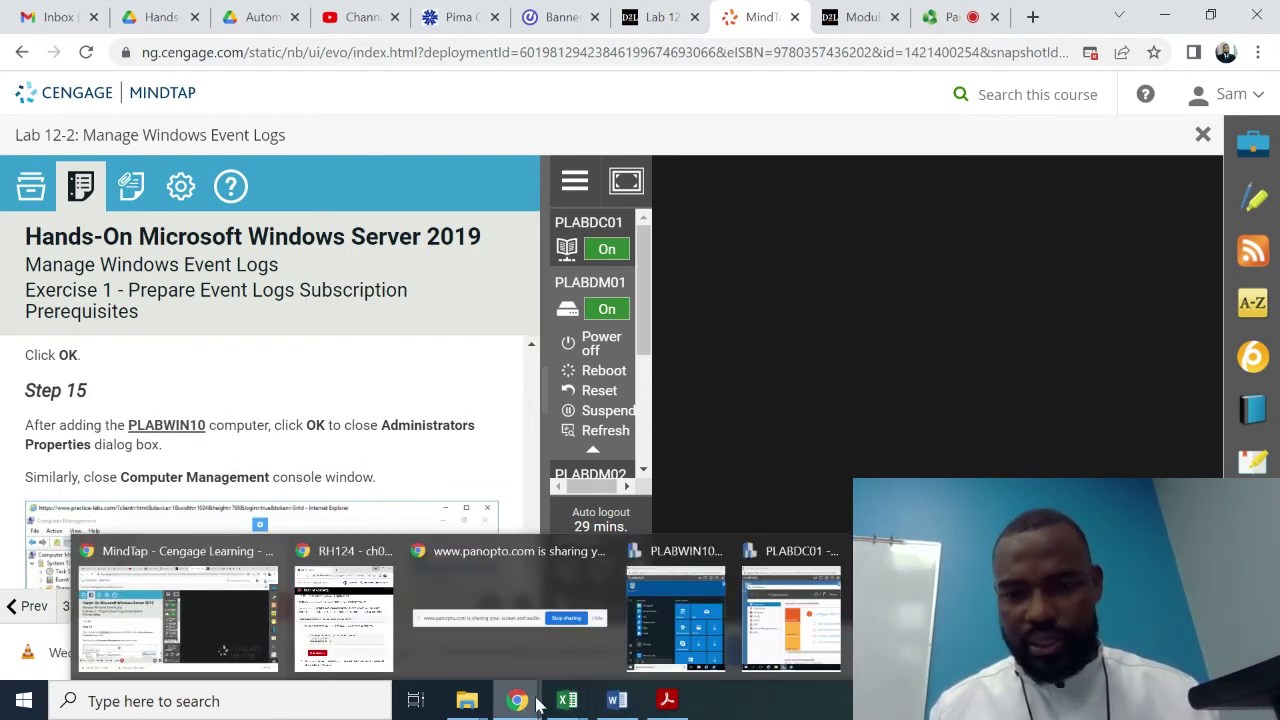
click(677, 614)
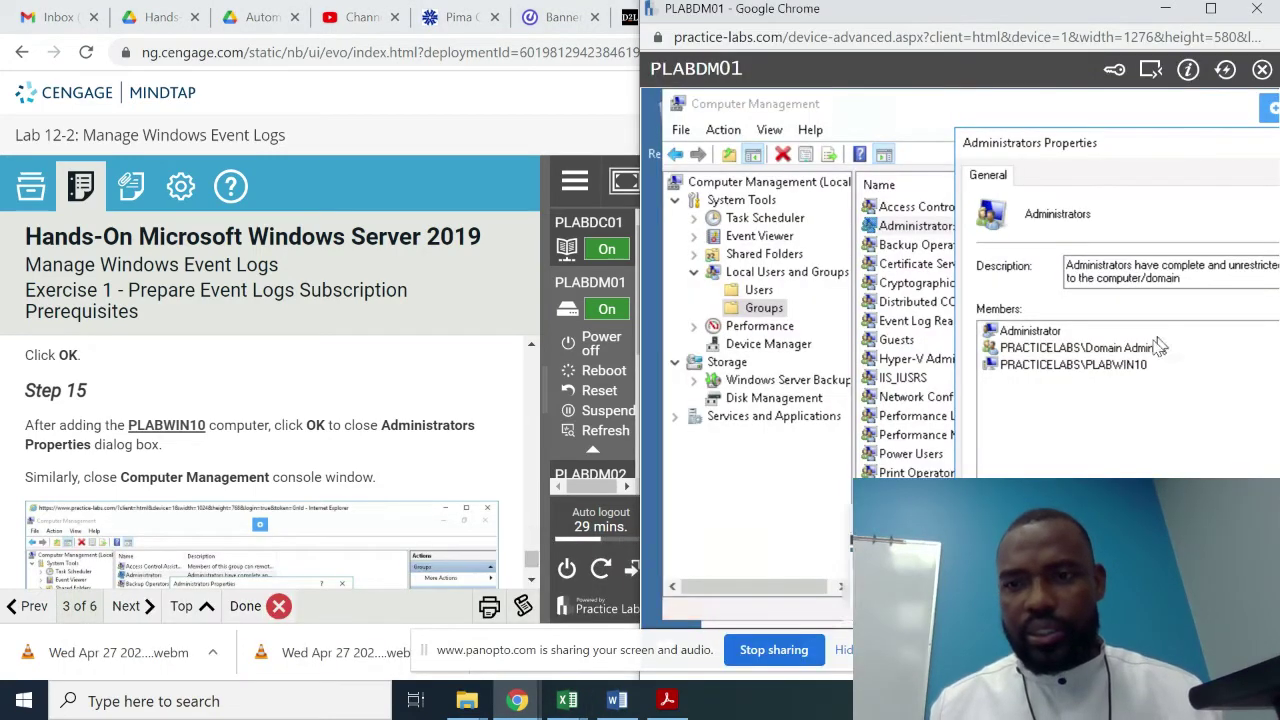
key(Return)
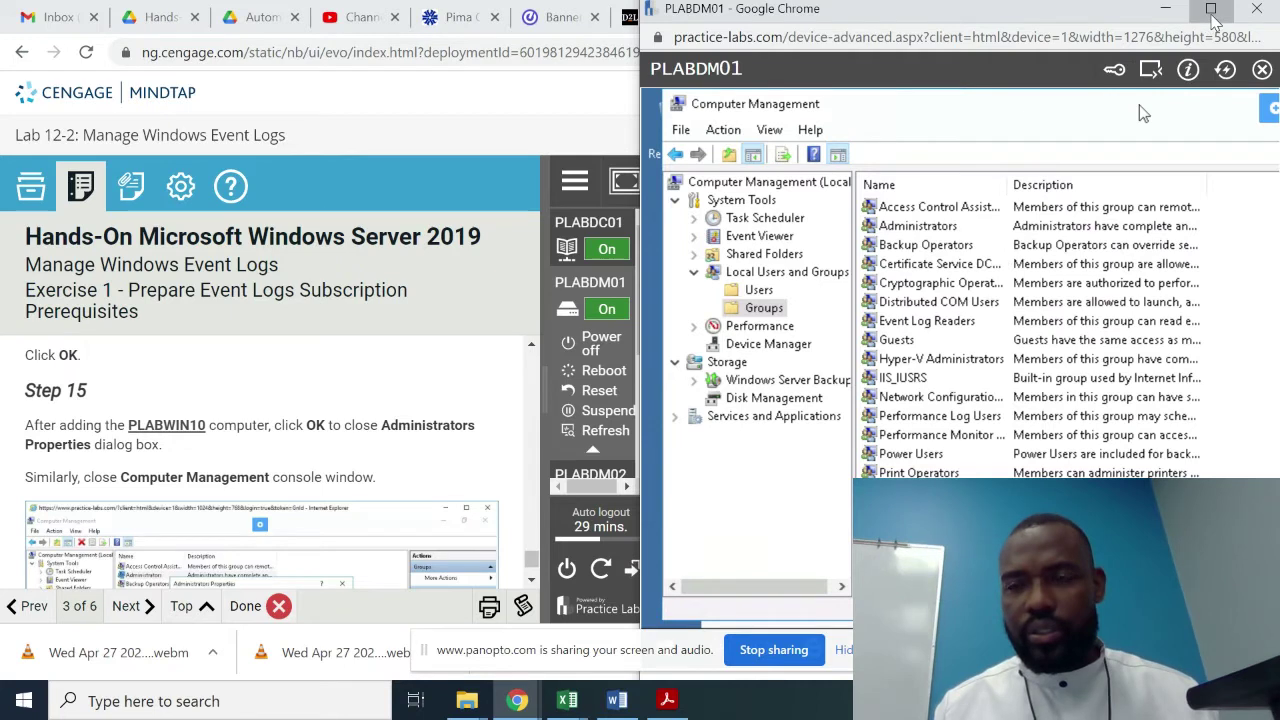
click(1210, 8)
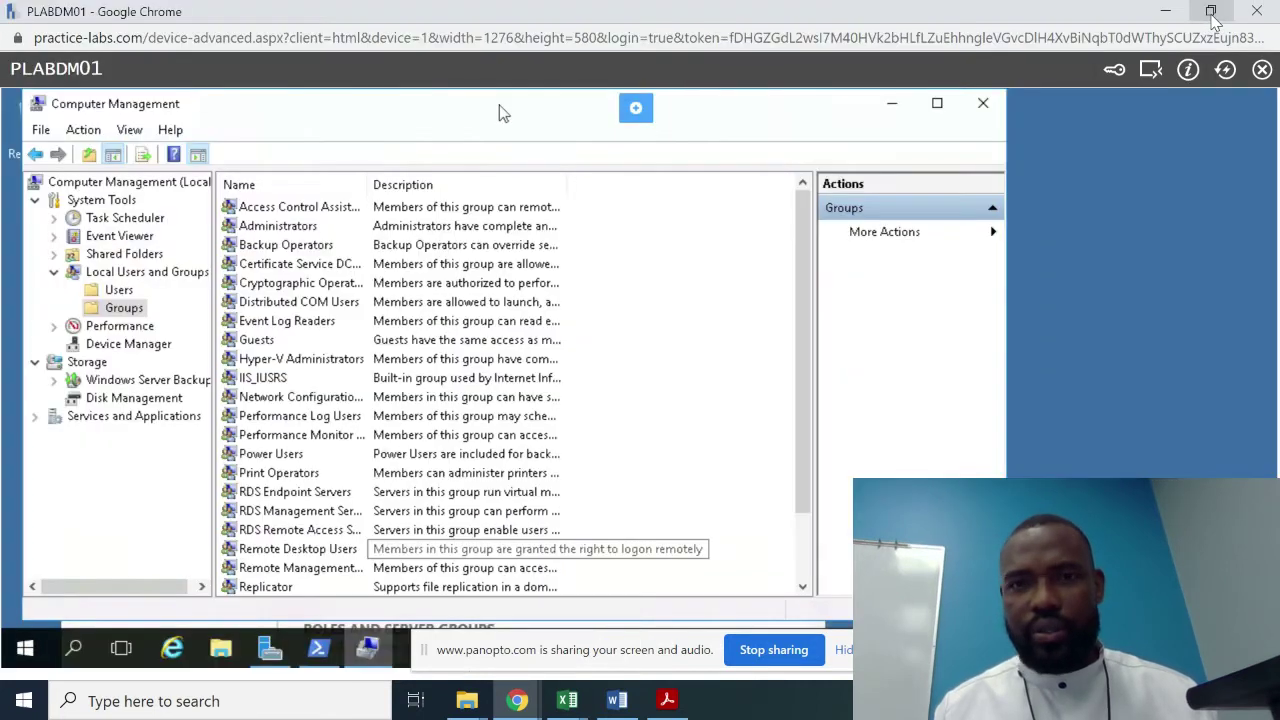
click(985, 112)
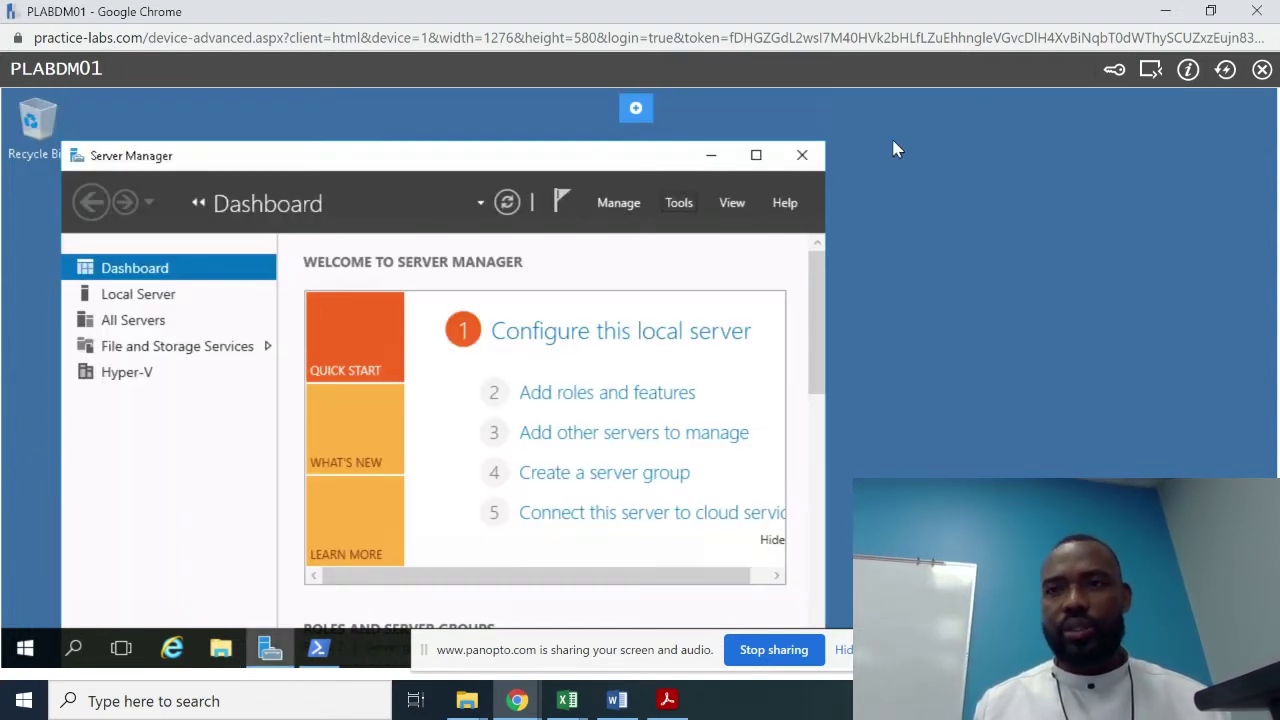
- Return to the MindTap instructions, advance to Exercise 2 - Configure Event Collector Subscription, and read through its steps 1 and 2
double_click(1026, 16)
key(super)
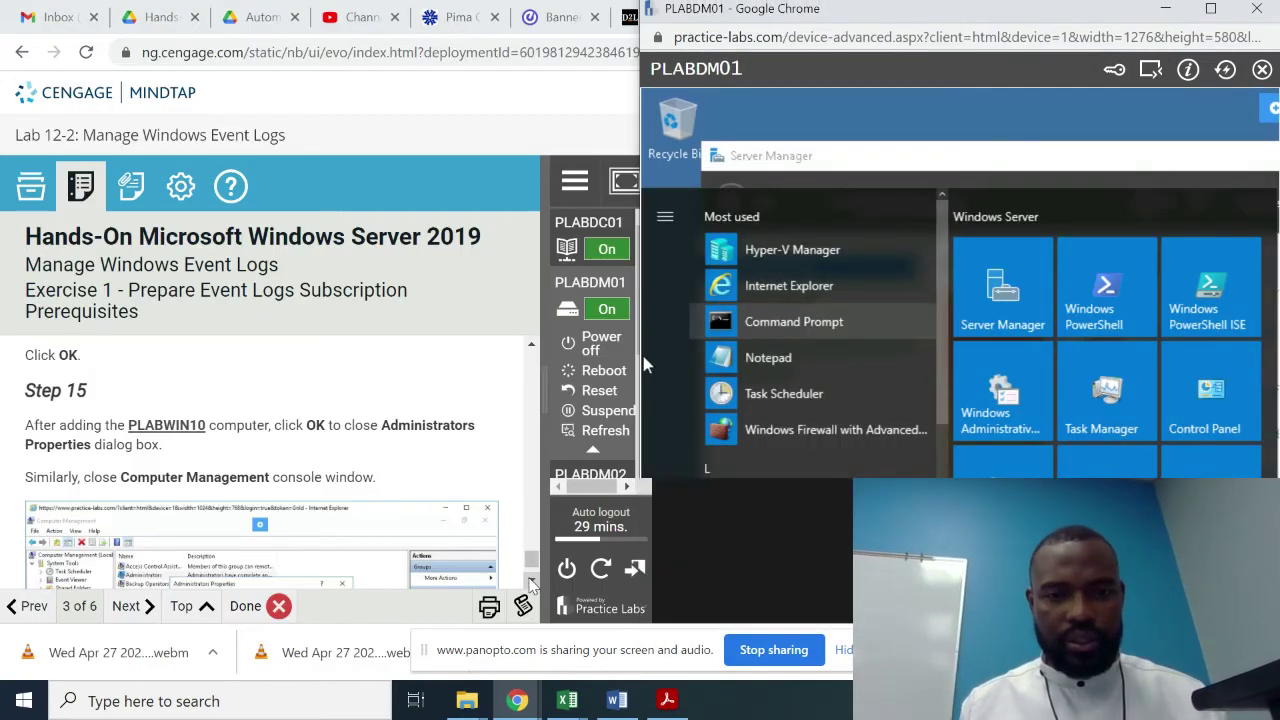
click(531, 578)
scroll(532, 580, down, 5)
scroll(532, 584, down, 2)
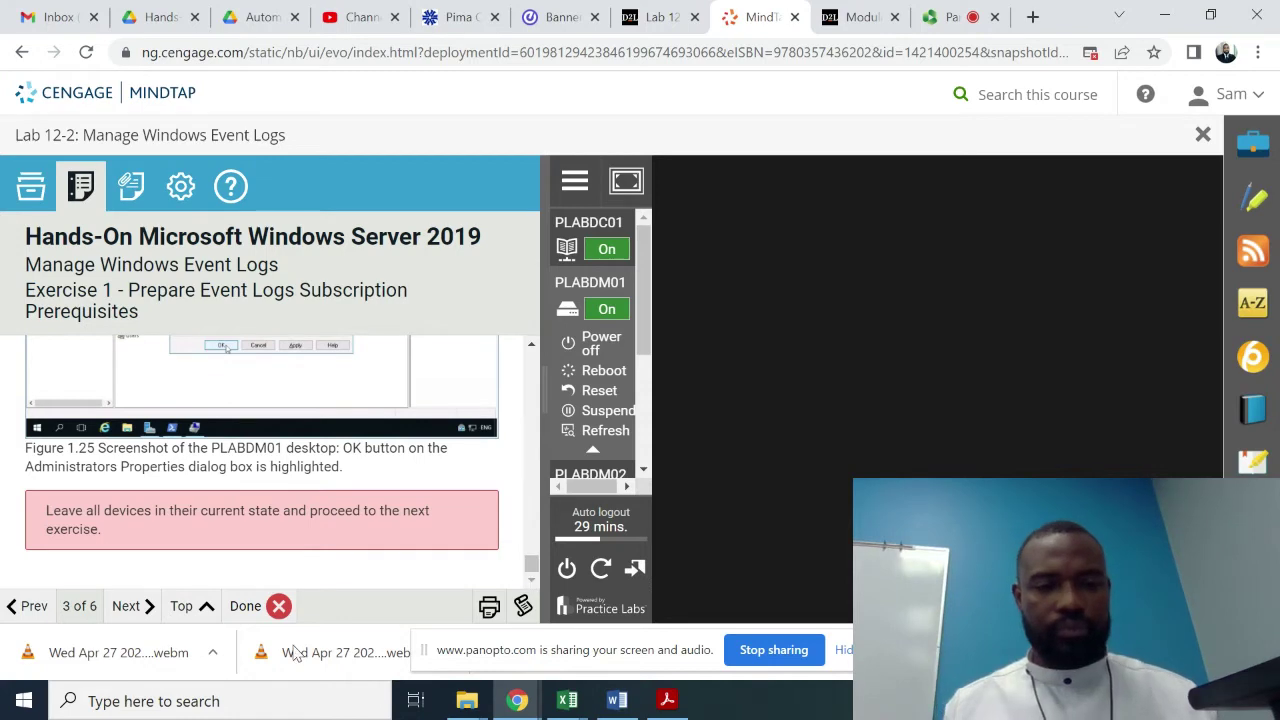
click(120, 608)
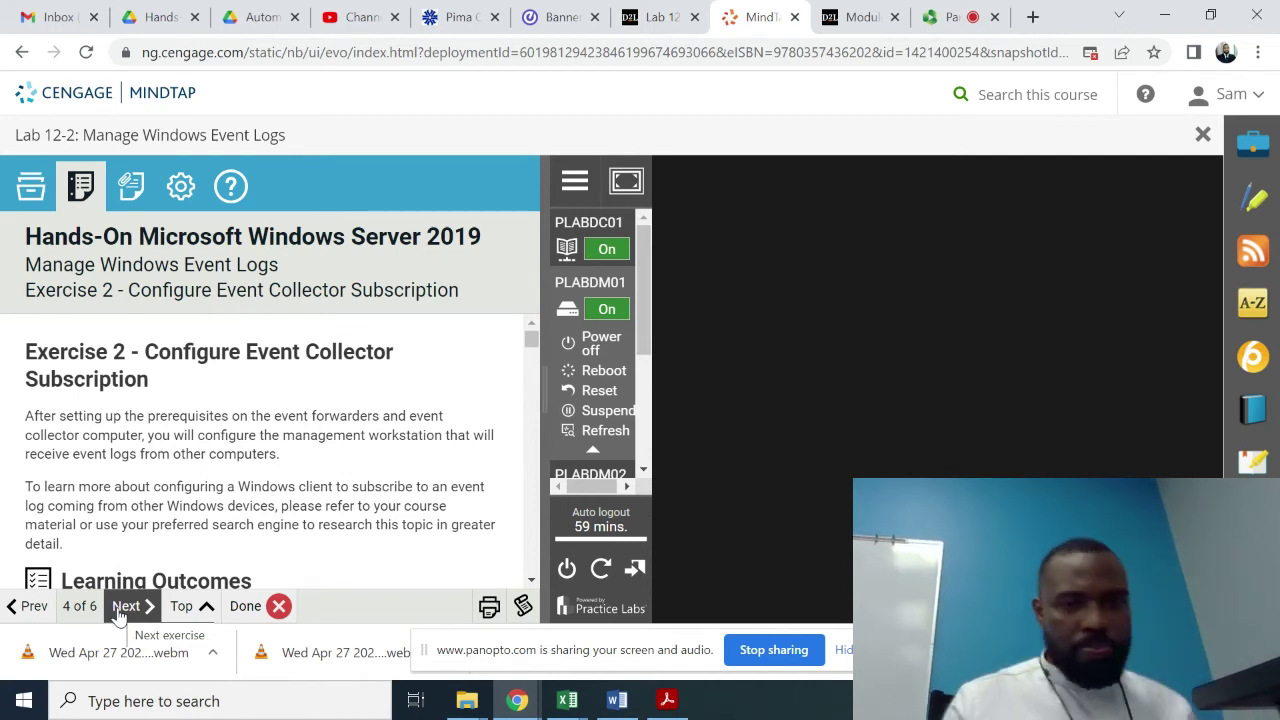
scroll(531, 579, down, 5)
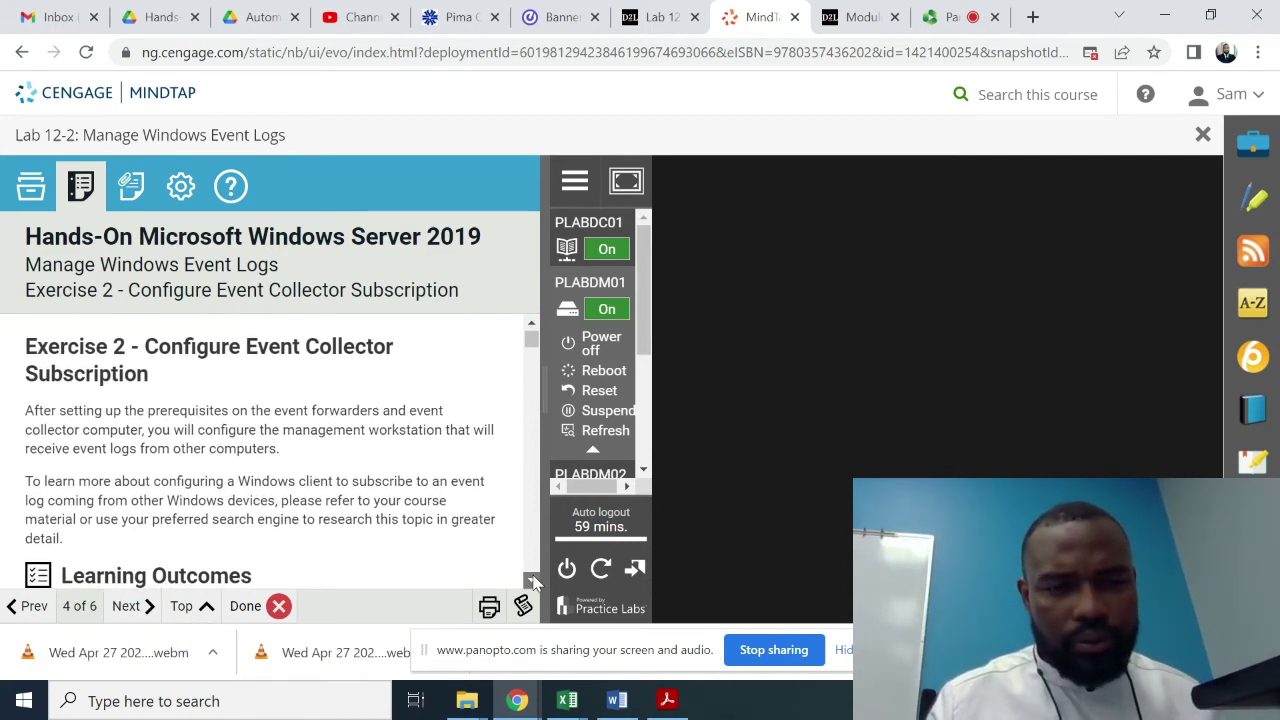
scroll(531, 579, down, 3)
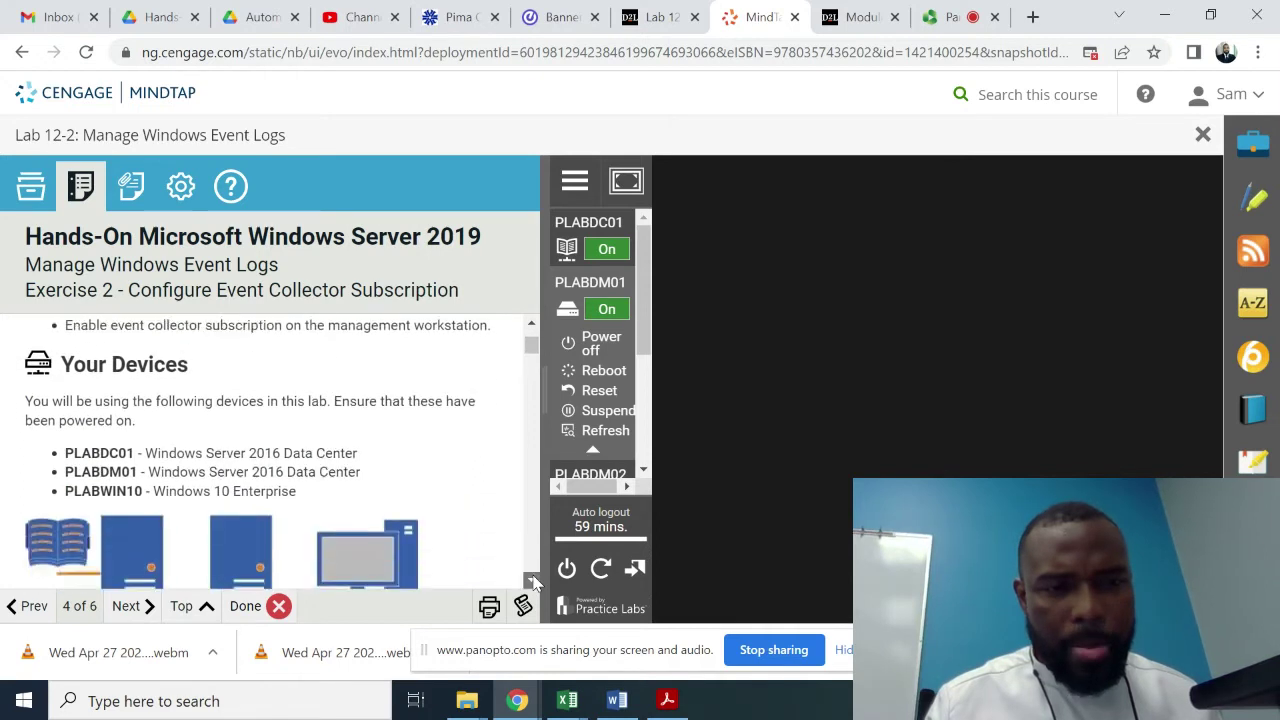
scroll(531, 579, down, 5)
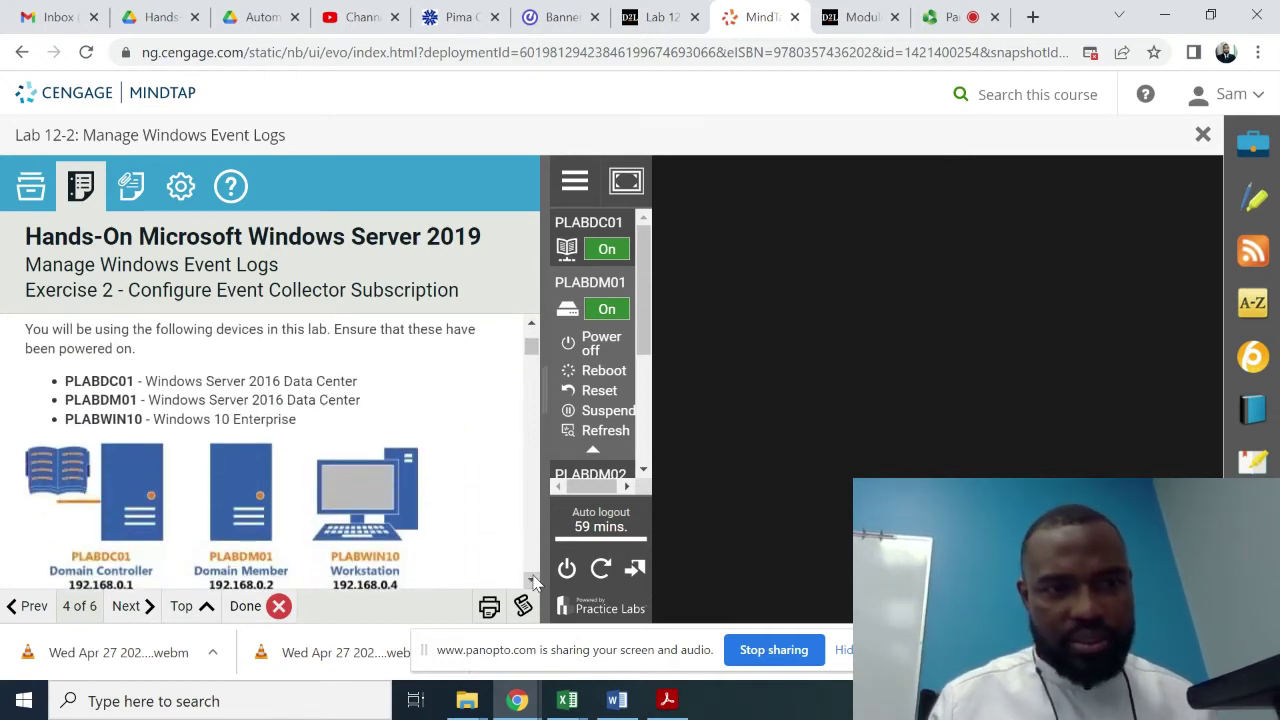
scroll(533, 581, down, 4)
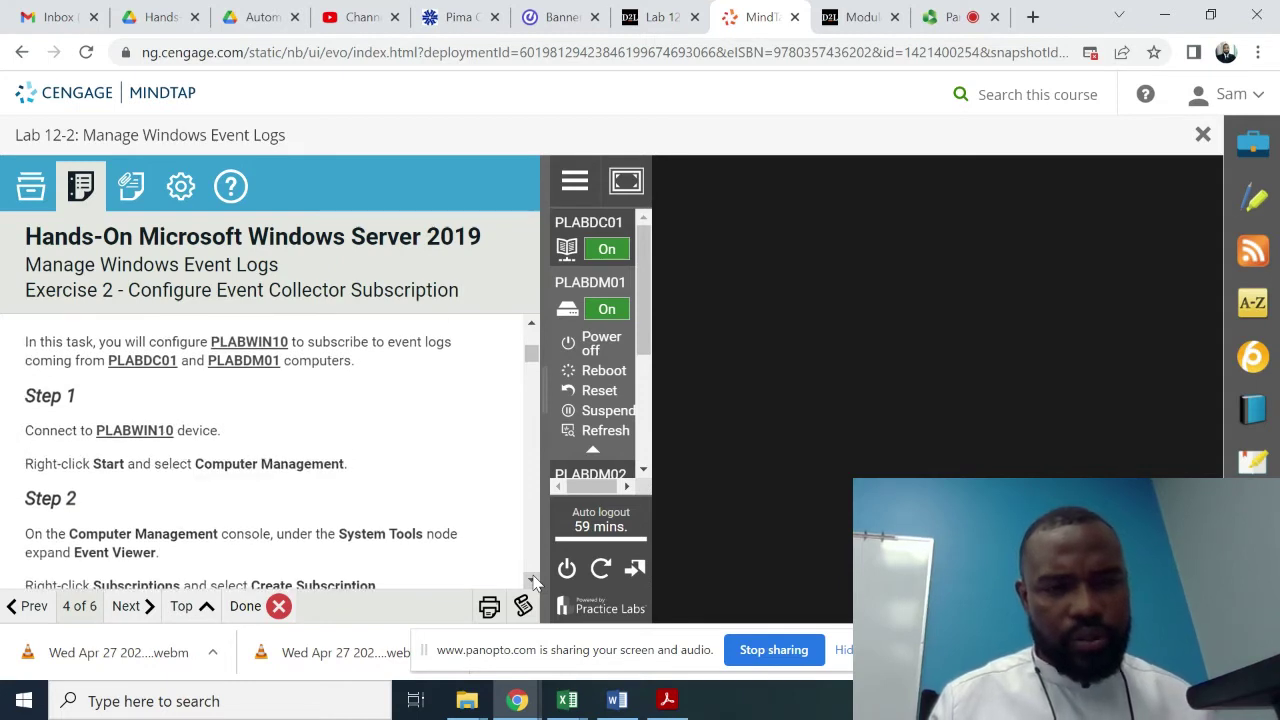
scroll(533, 581, down, 2)
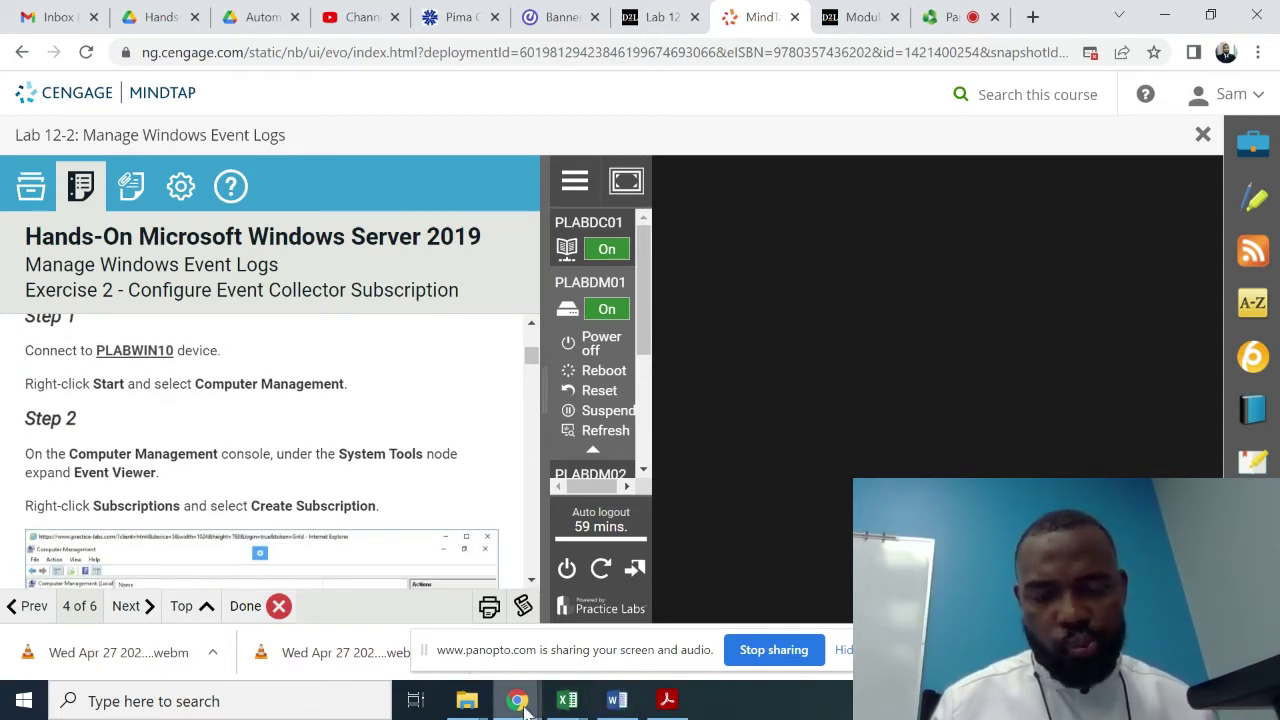
- Switch to the PLABWIN10 session in full-screen view, hide the screen-sharing notice and bring up the Start context options
mouse_move(522, 703)
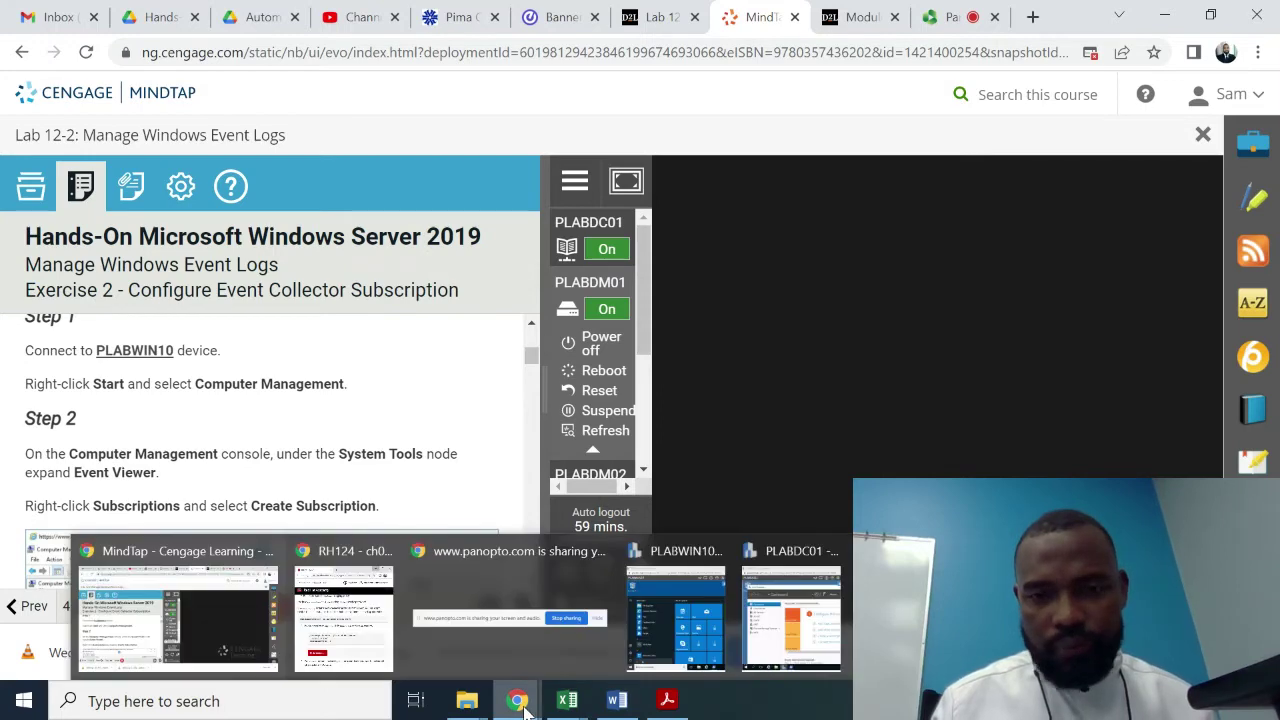
click(672, 630)
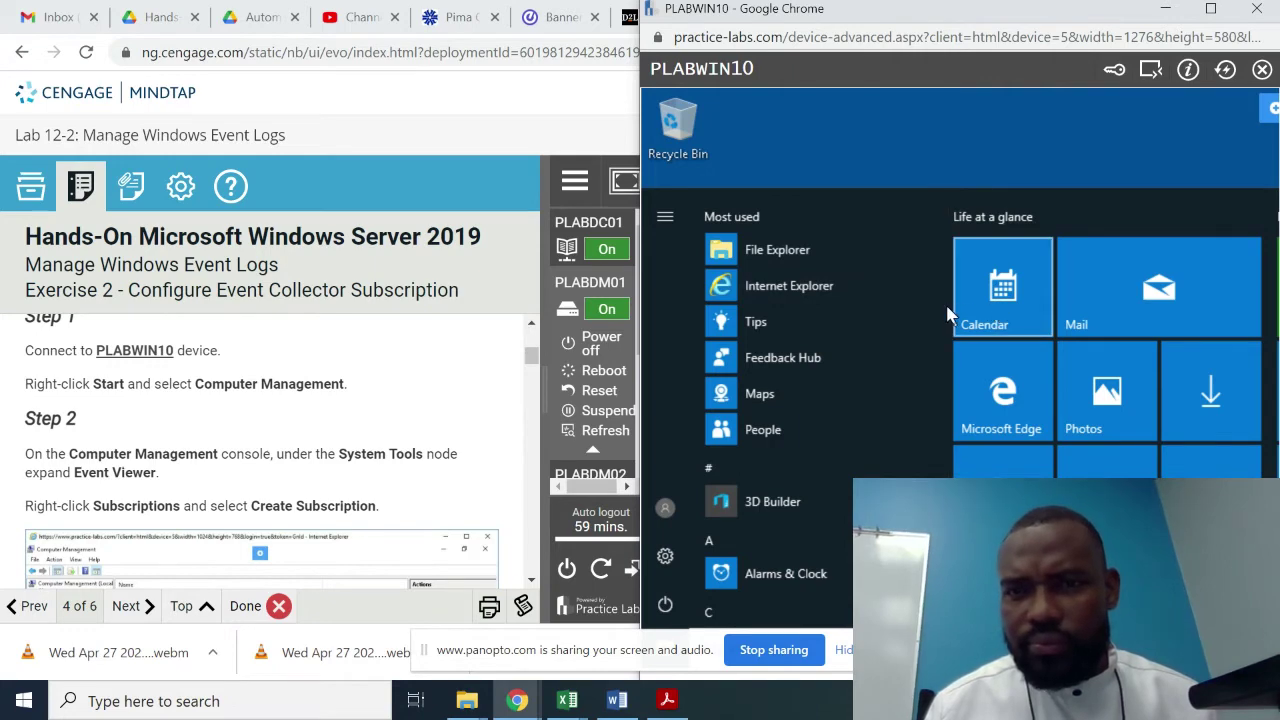
click(1210, 8)
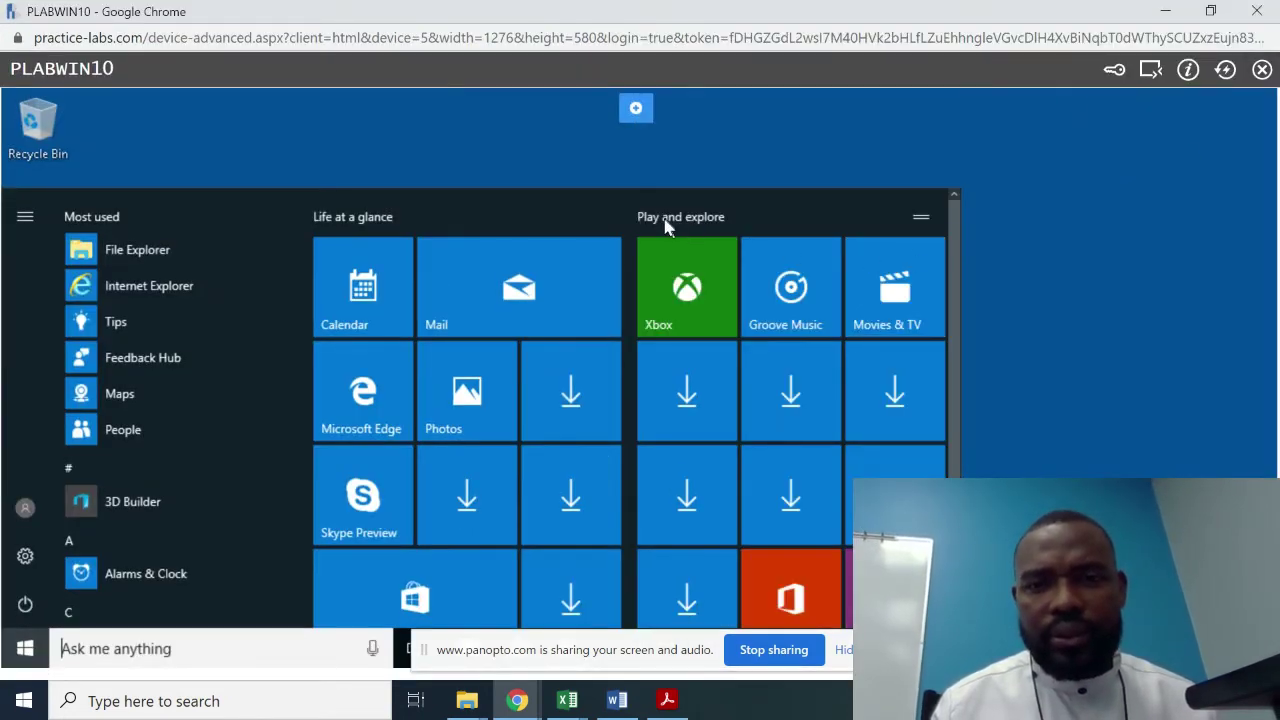
click(843, 649)
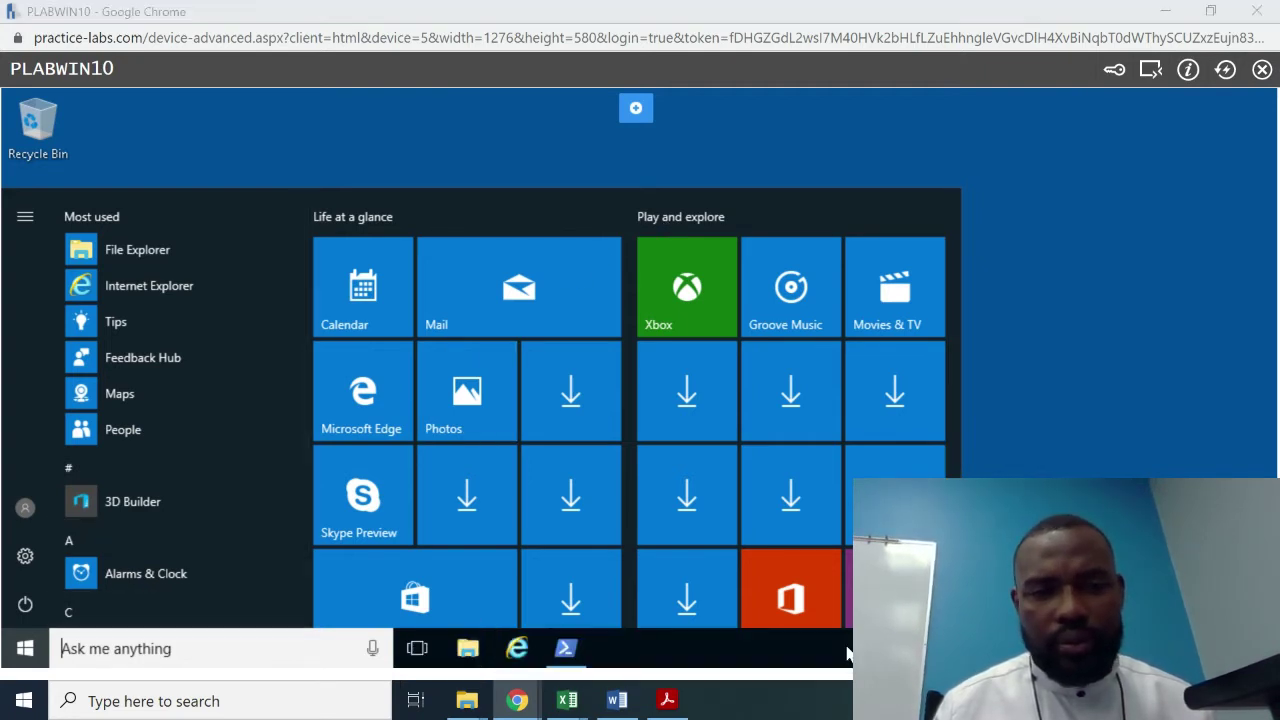
right_click(25, 652)
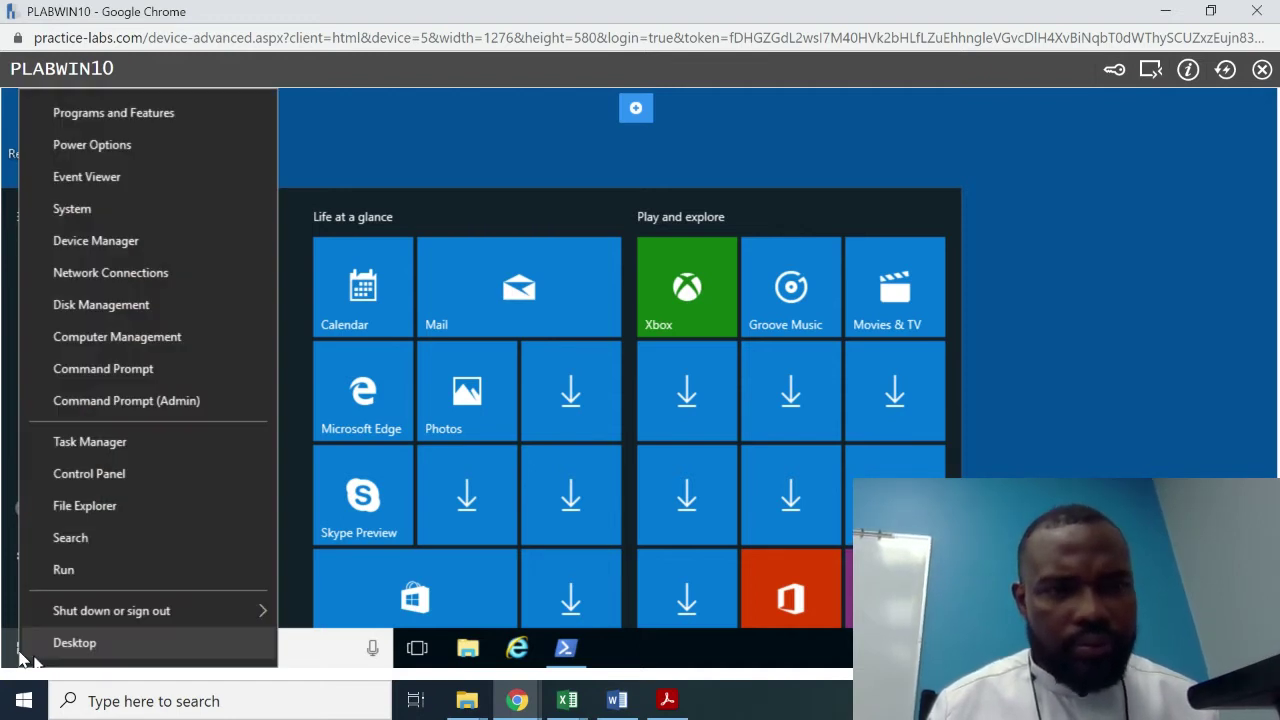
- Check step 2 of the MindTap instructions and arrange them side by side with the PLABWIN10 session
double_click(855, 18)
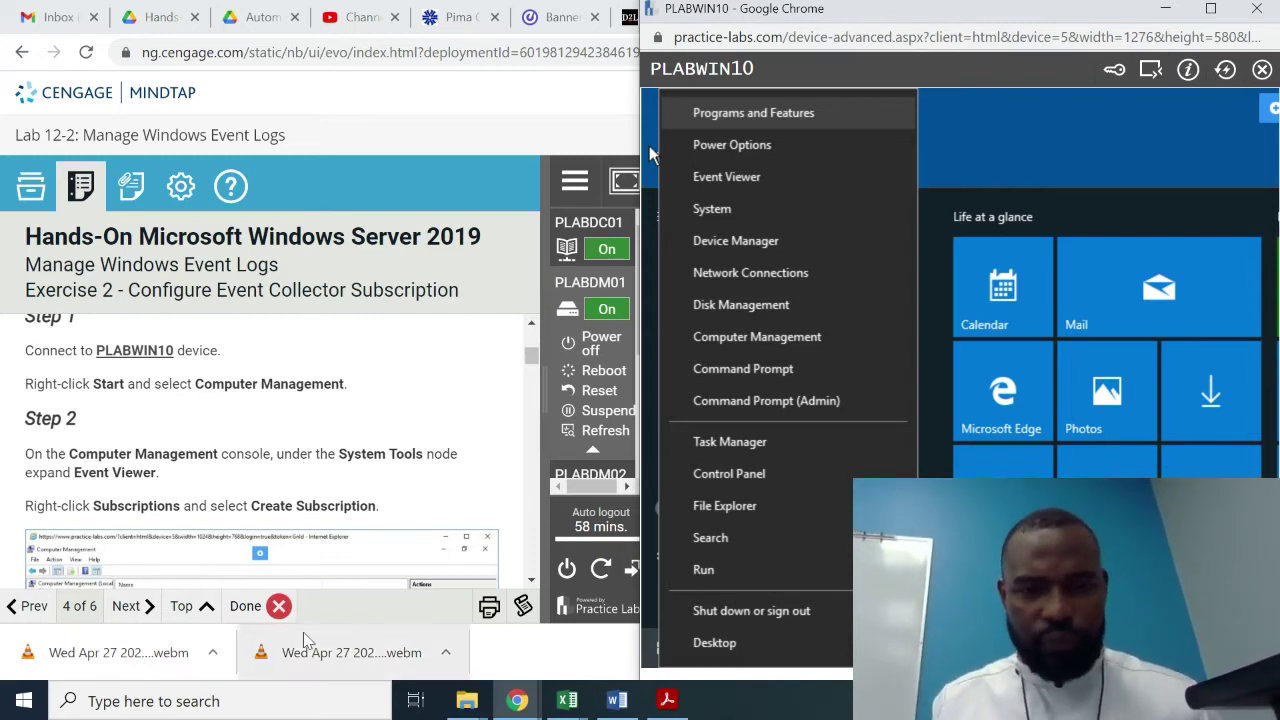
click(531, 580)
double_click(531, 584)
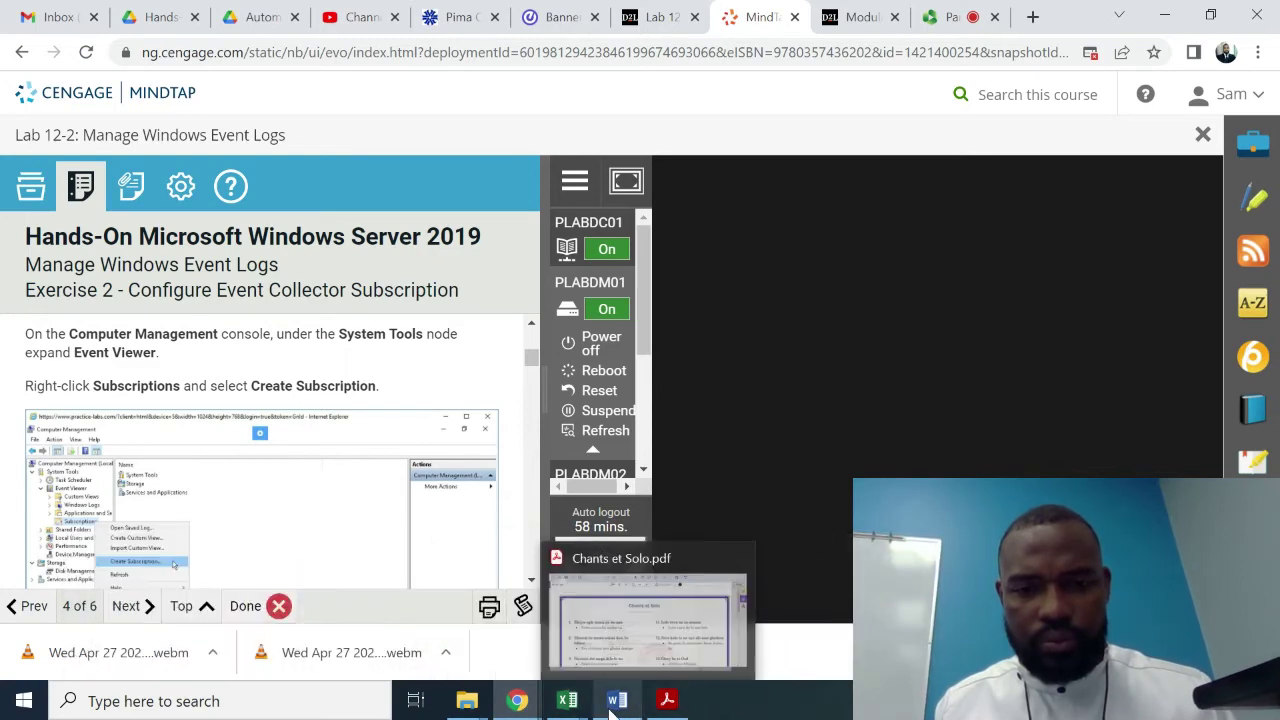
mouse_move(515, 703)
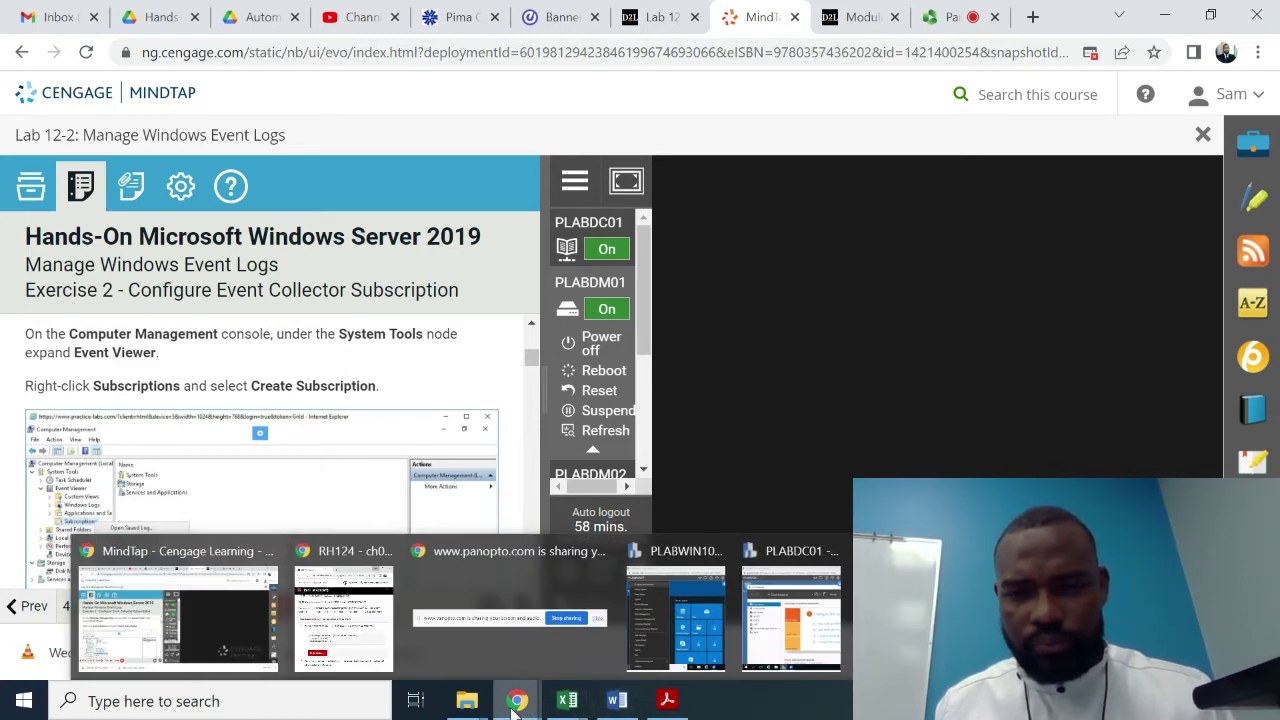
click(680, 645)
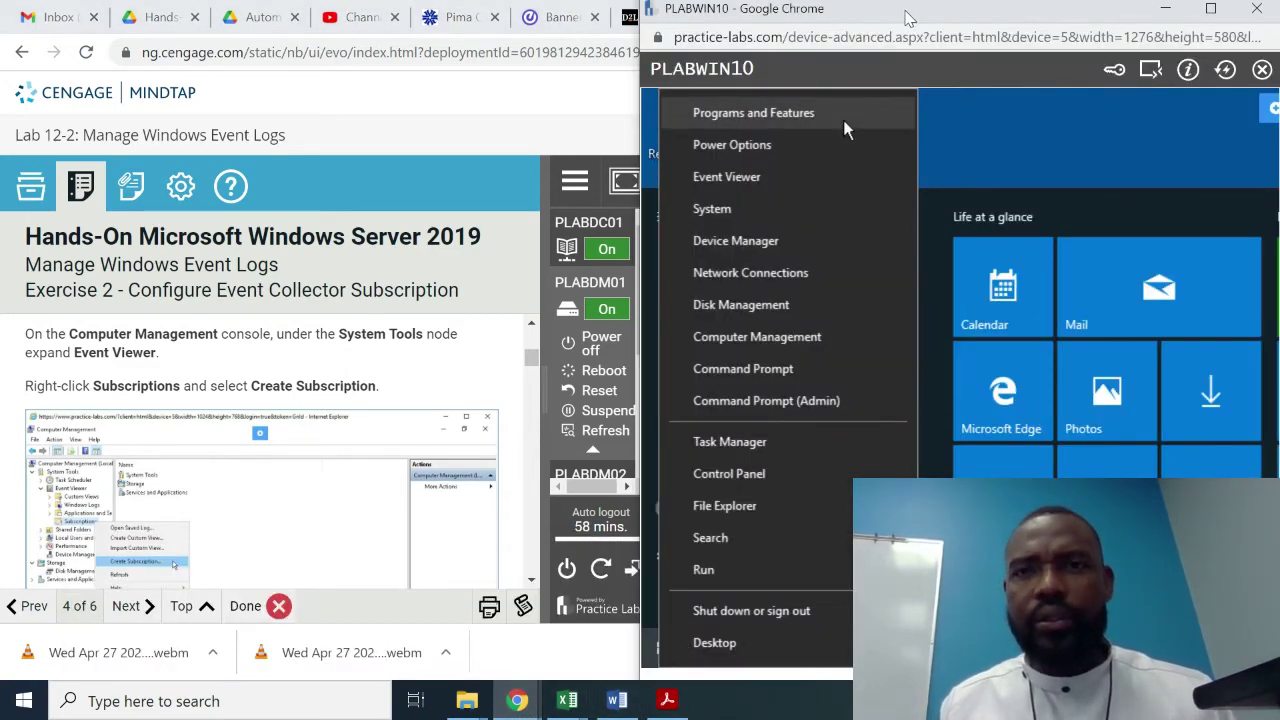
drag(905, 11, 905, 18)
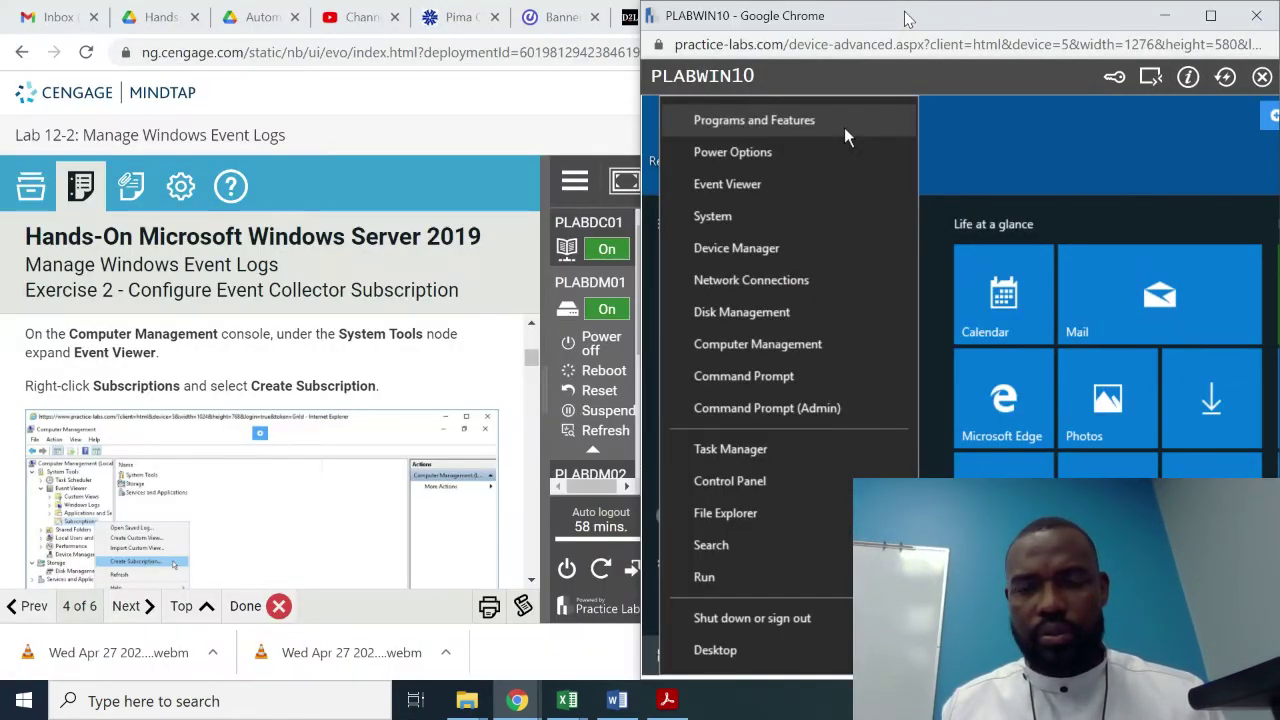
key(super+Right)
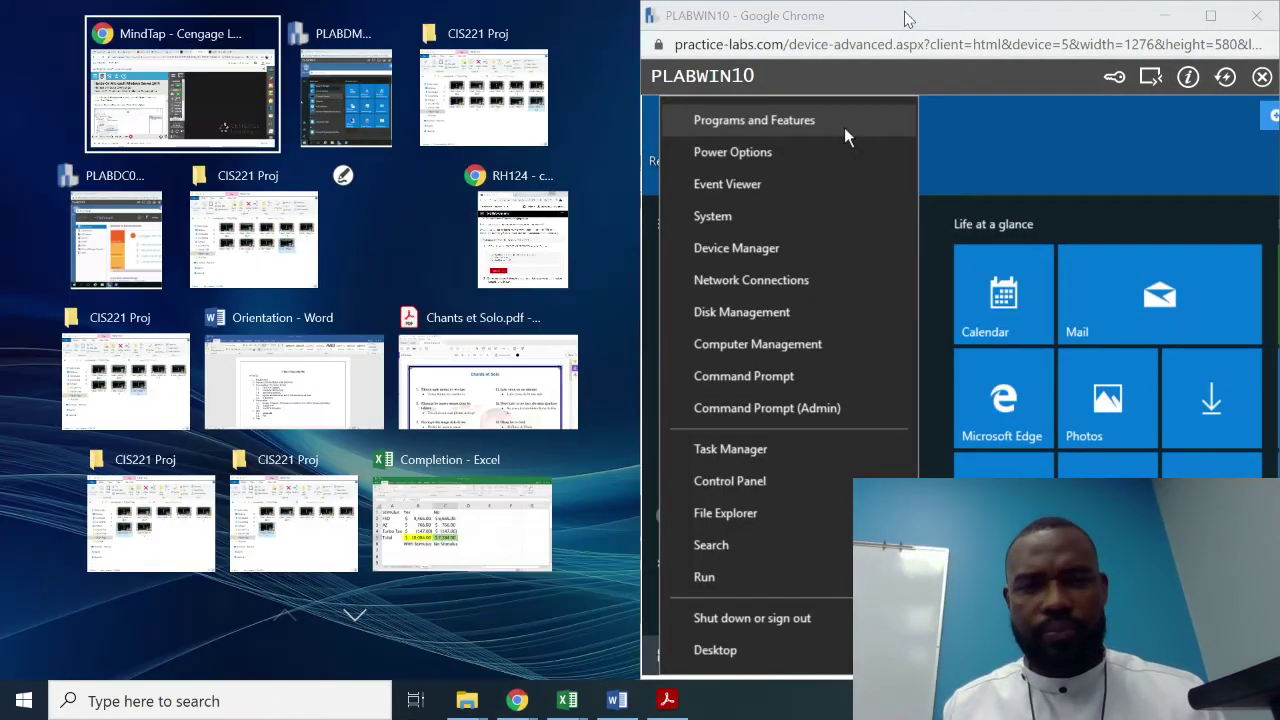
click(237, 98)
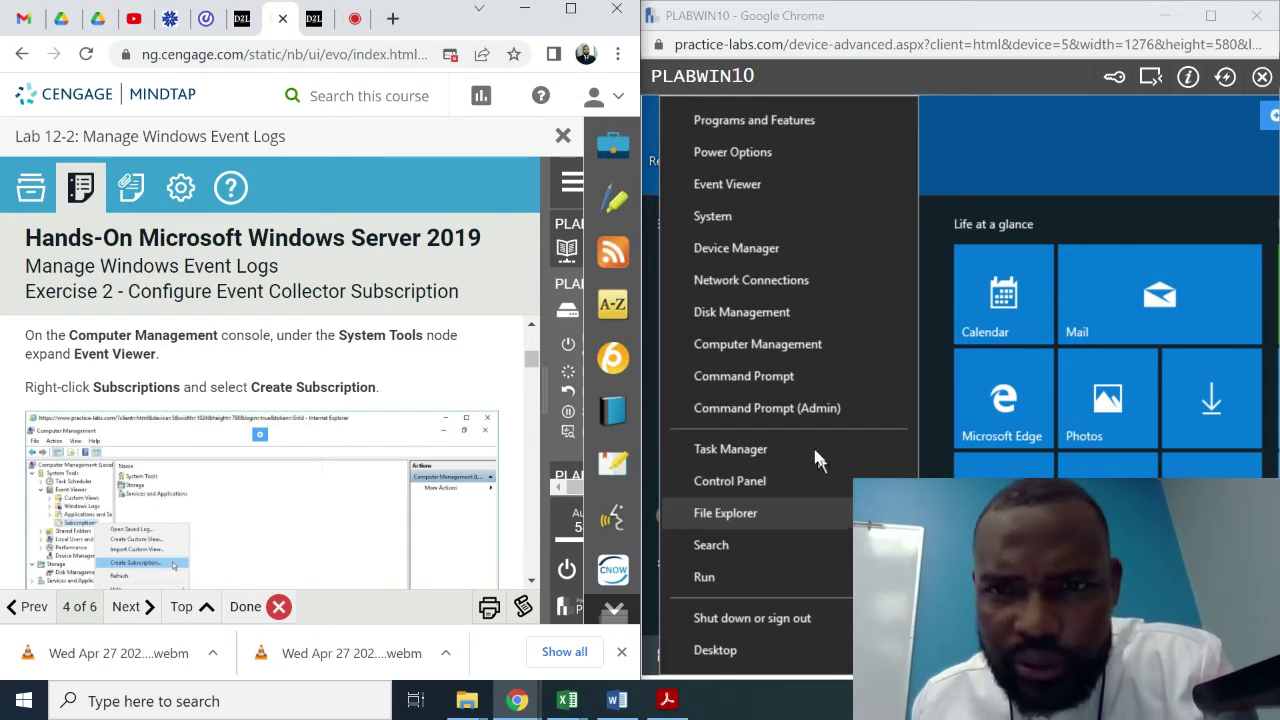
- Open Computer Management on PLABWIN10 and expand Event Viewer under System Tools
click(800, 344)
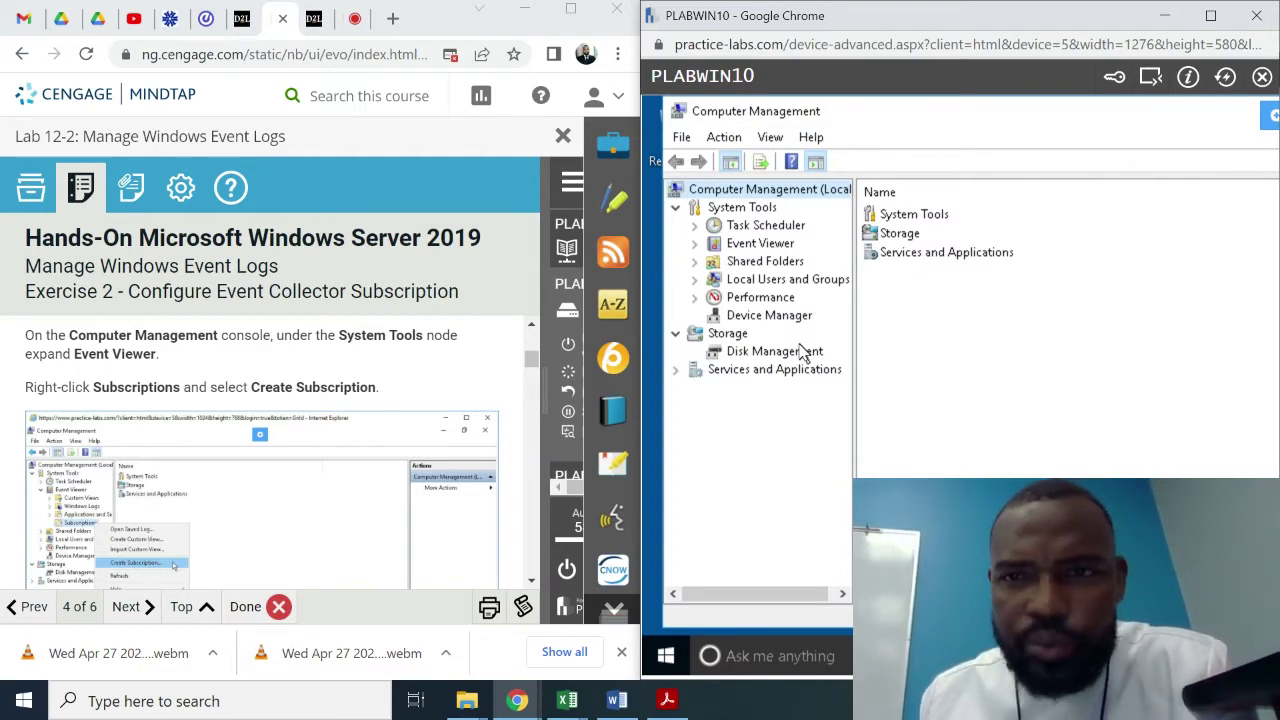
click(940, 222)
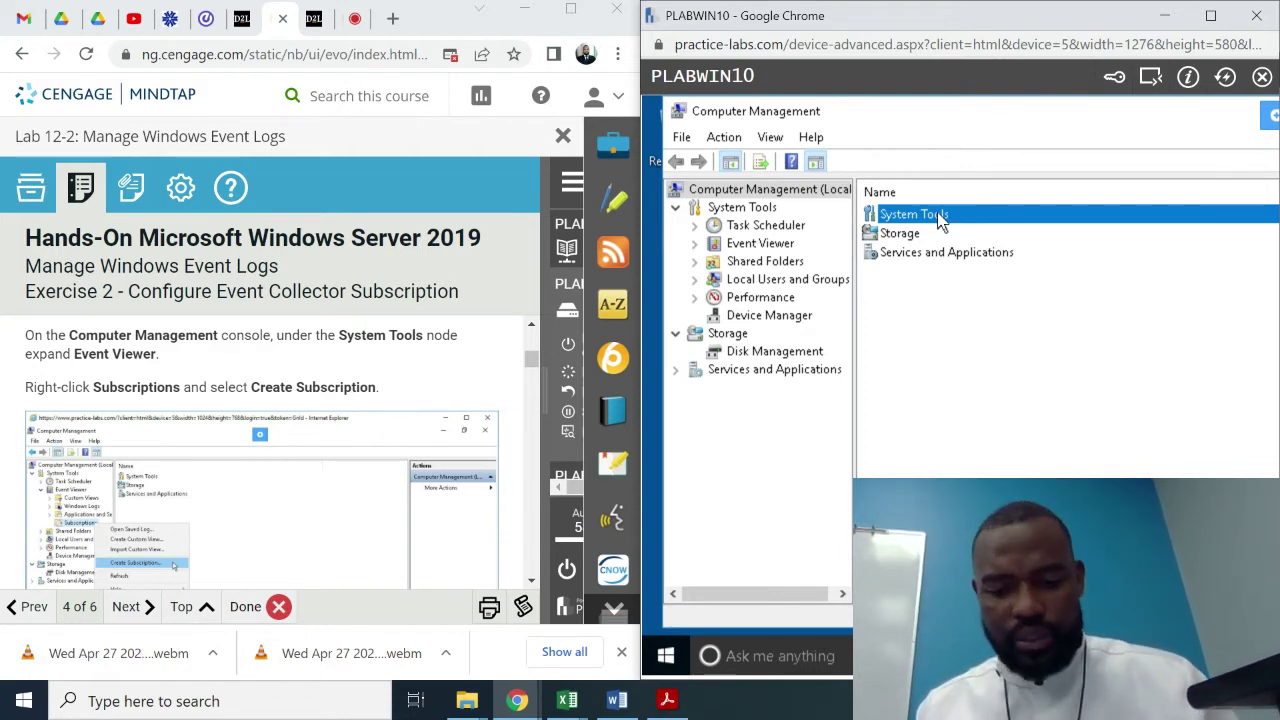
click(1210, 15)
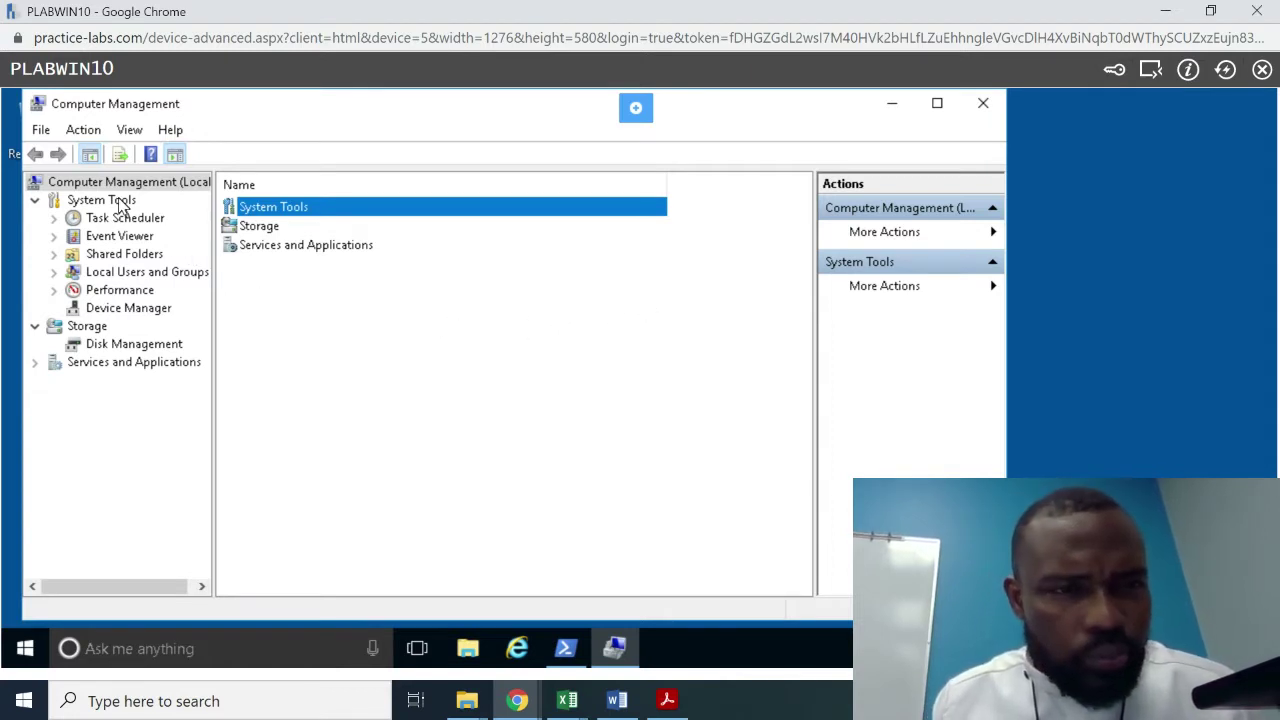
click(55, 242)
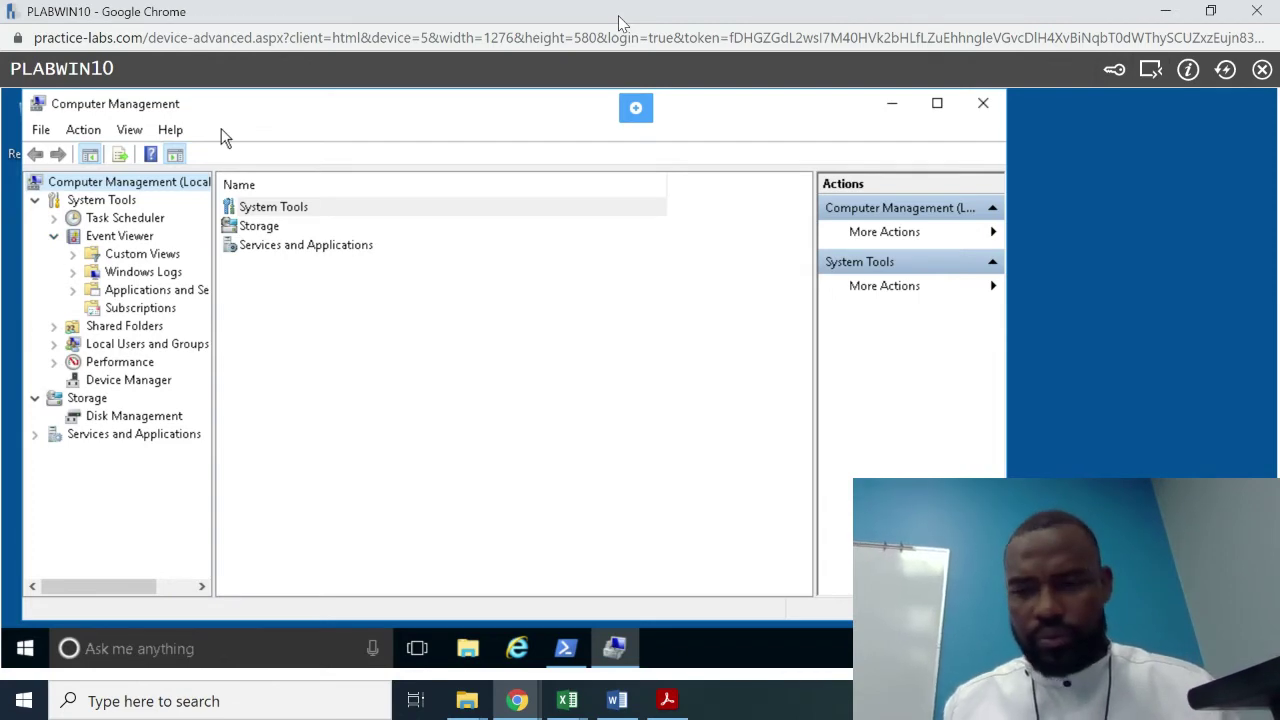
key(super+Right)
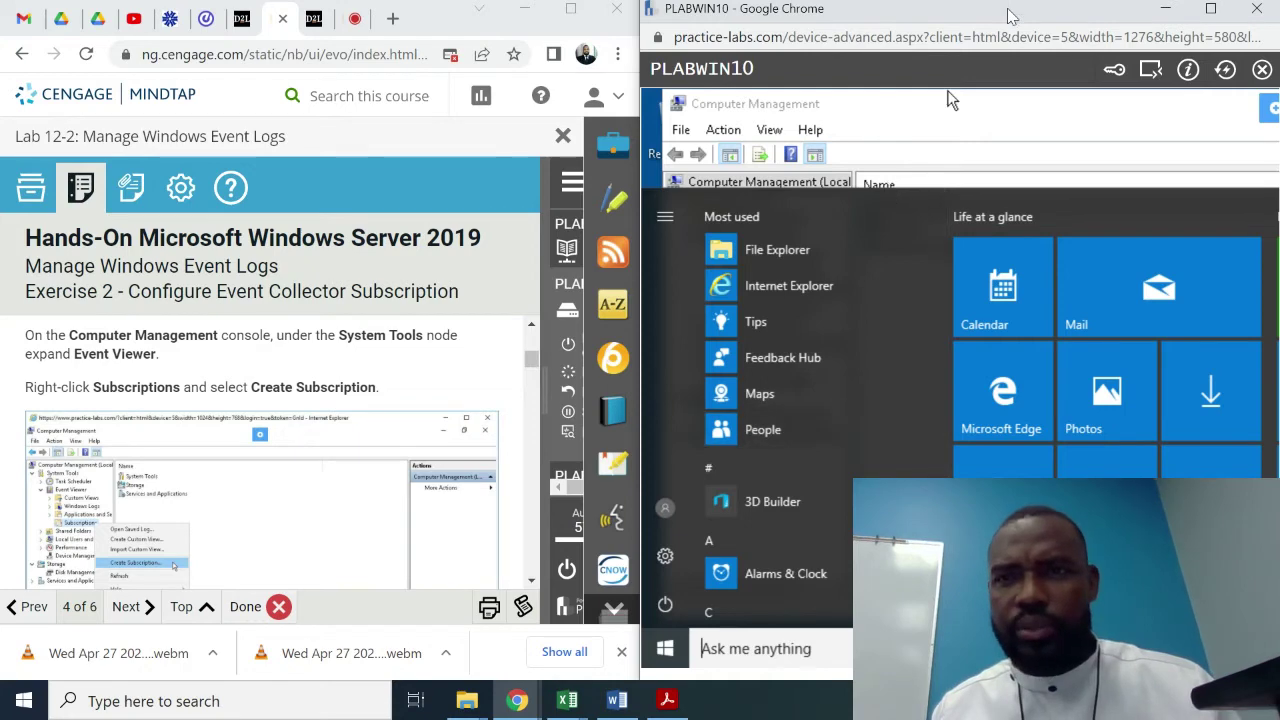
click(1214, 12)
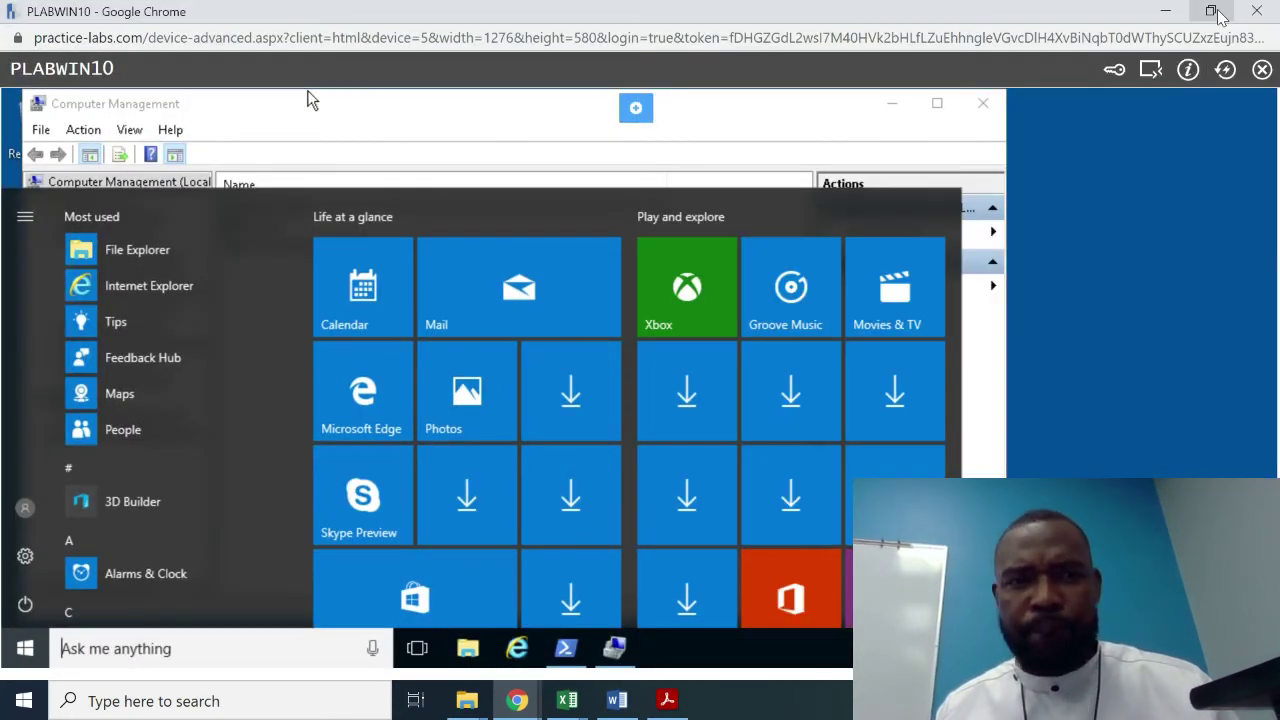
click(25, 650)
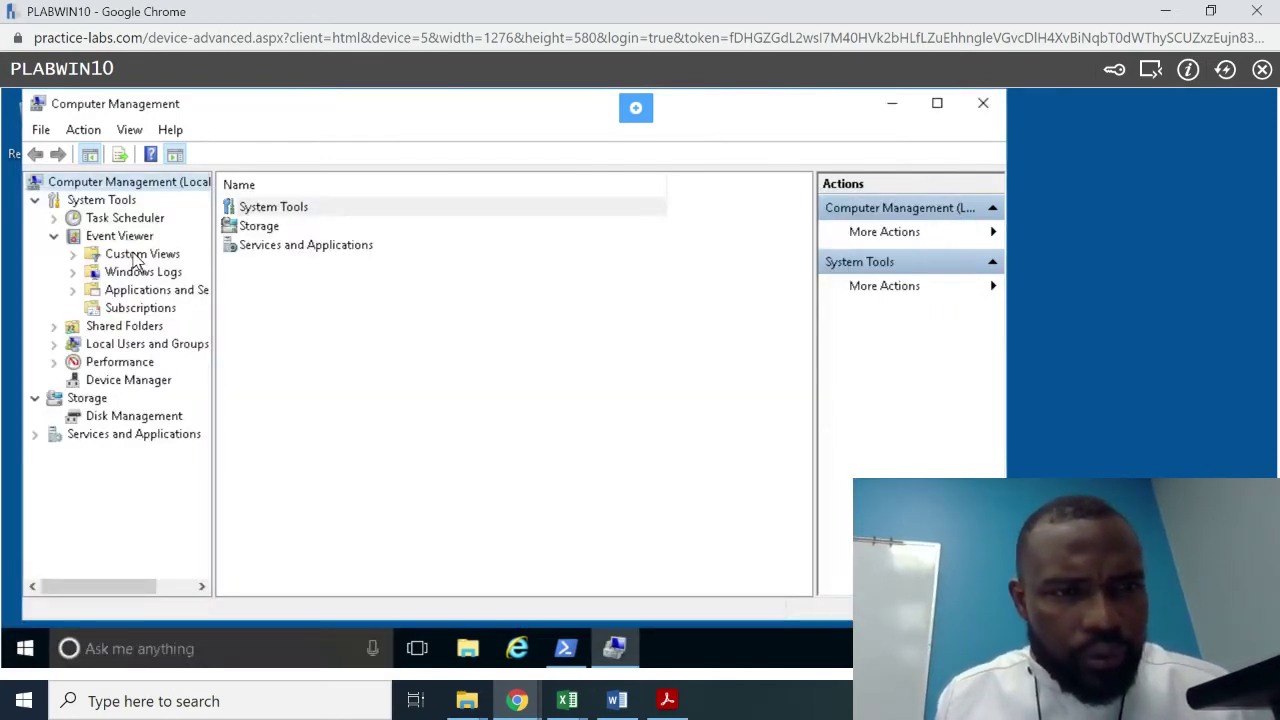
- Start creating a new subscription from the Subscriptions node under Event Viewer
click(127, 312)
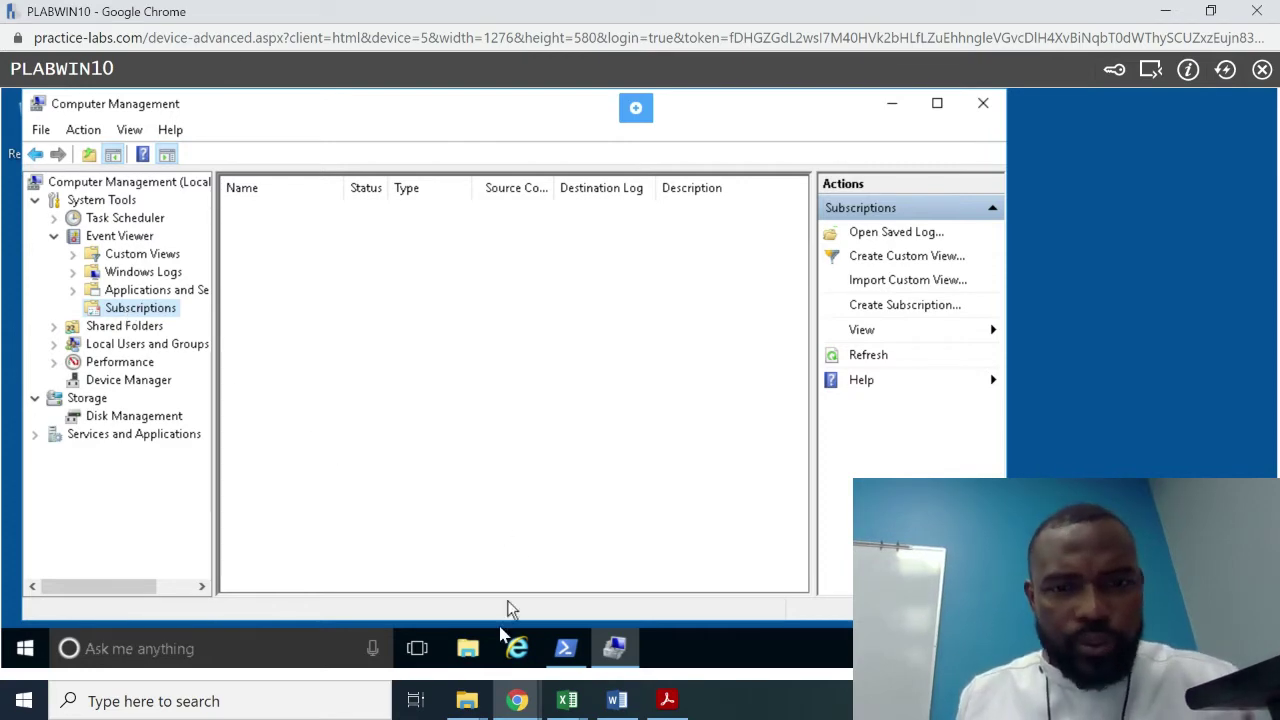
mouse_move(517, 704)
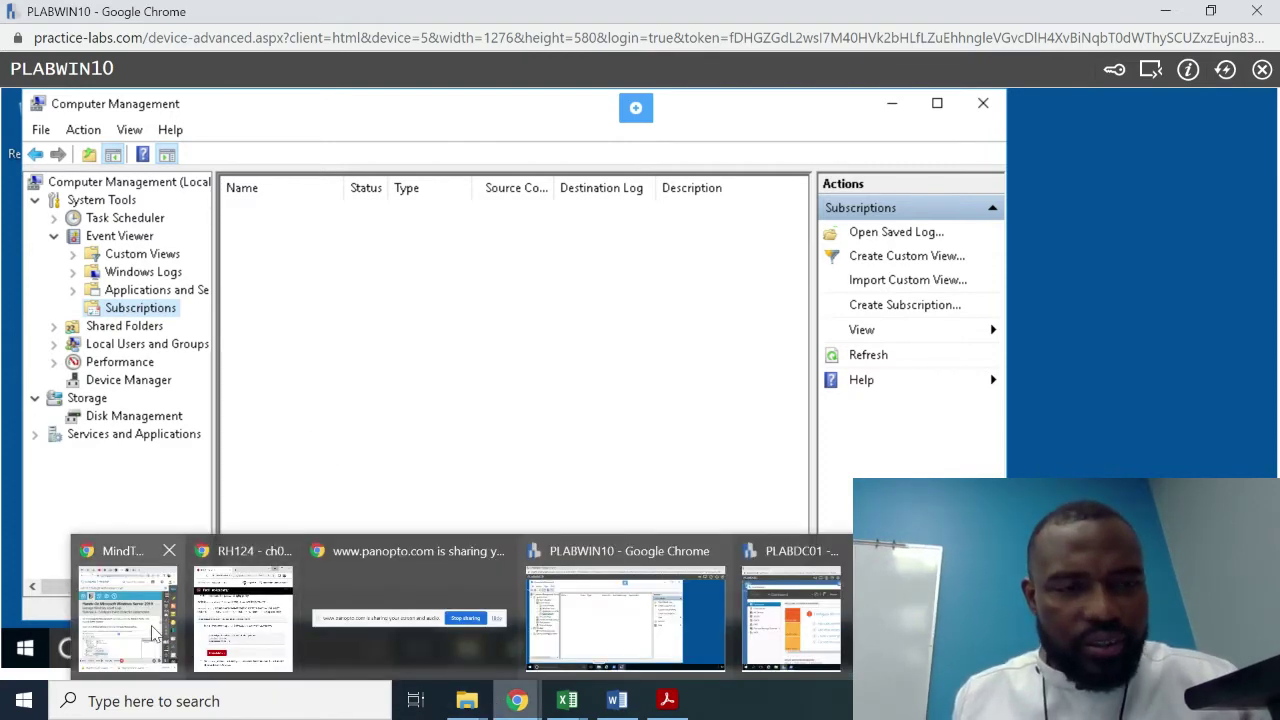
mouse_move(153, 633)
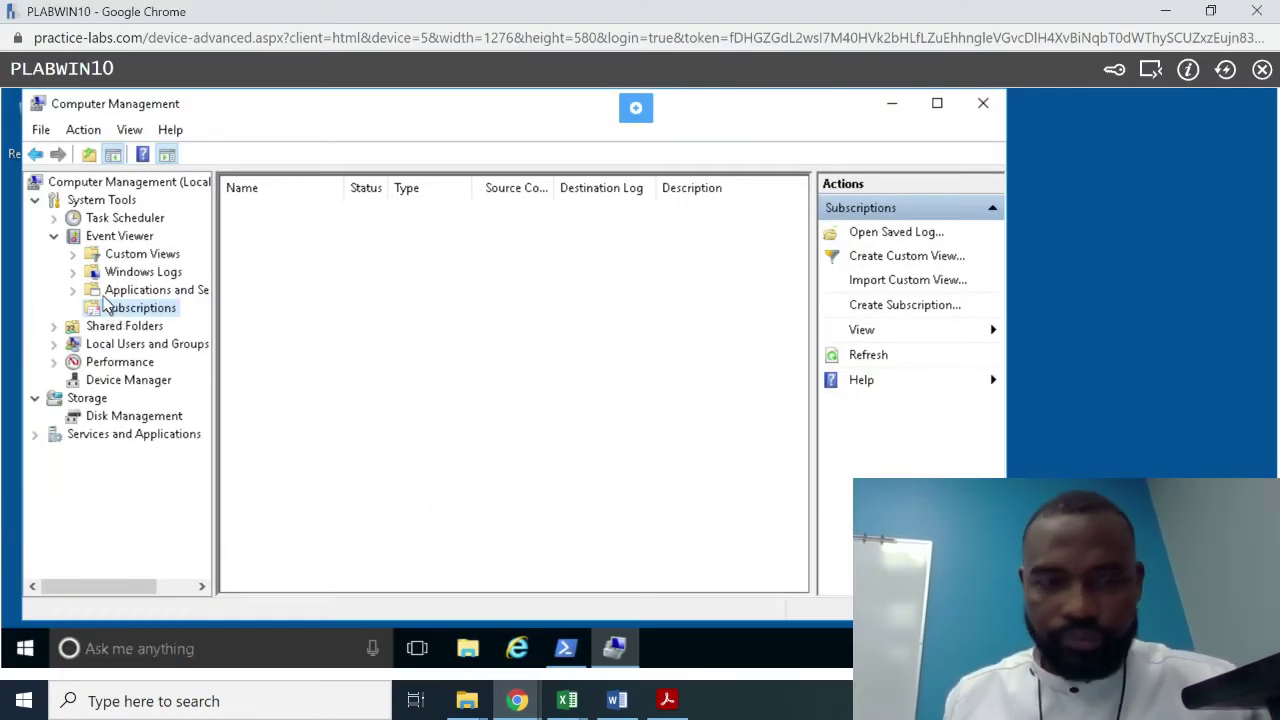
right_click(106, 293)
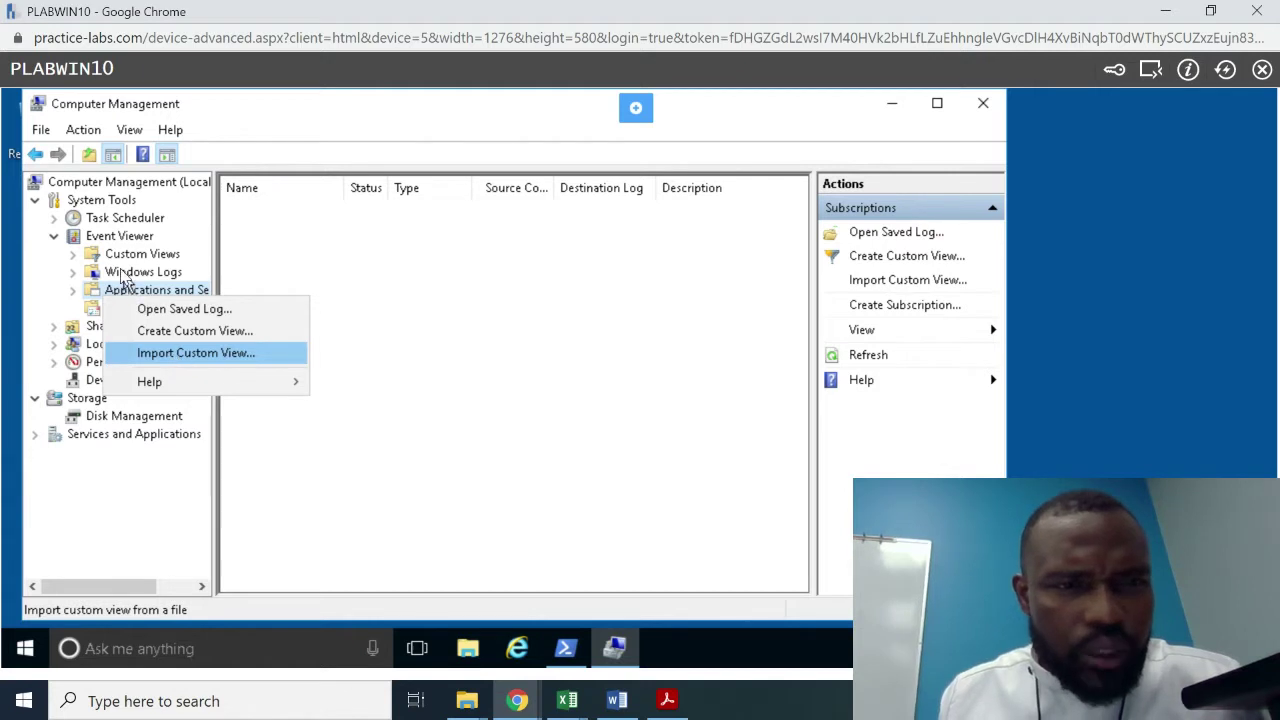
click(43, 310)
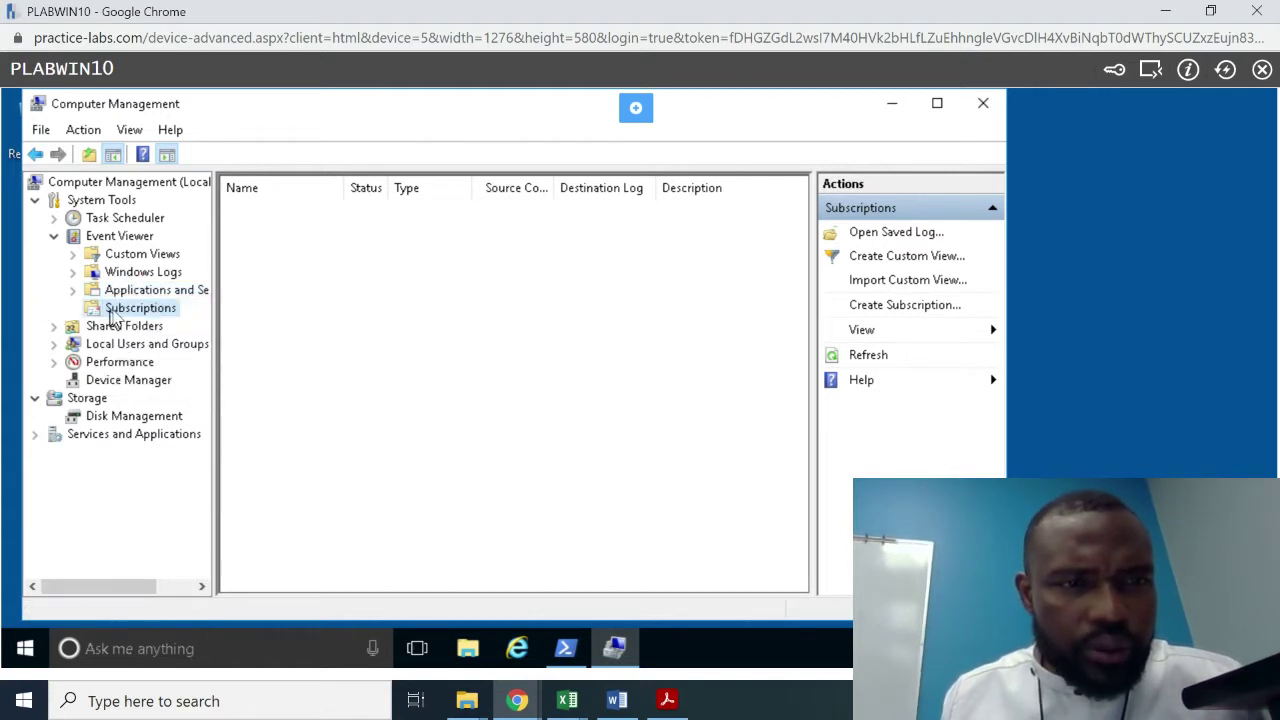
right_click(119, 314)
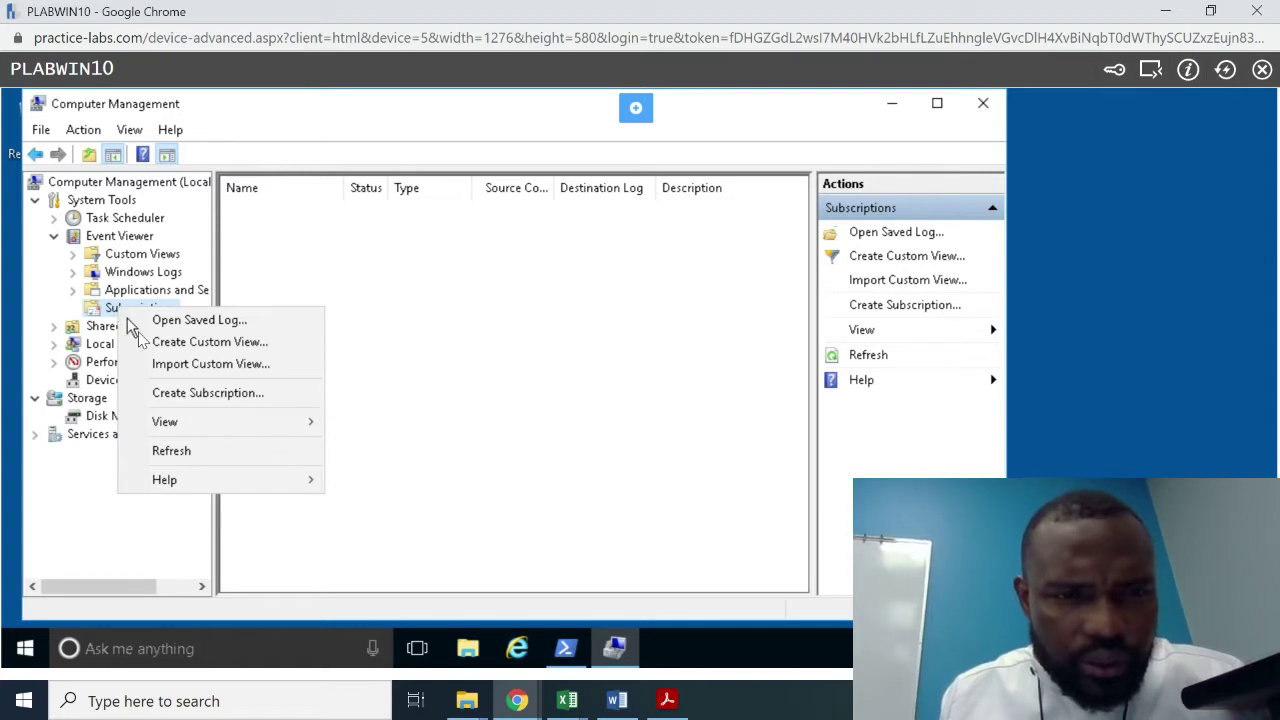
click(182, 393)
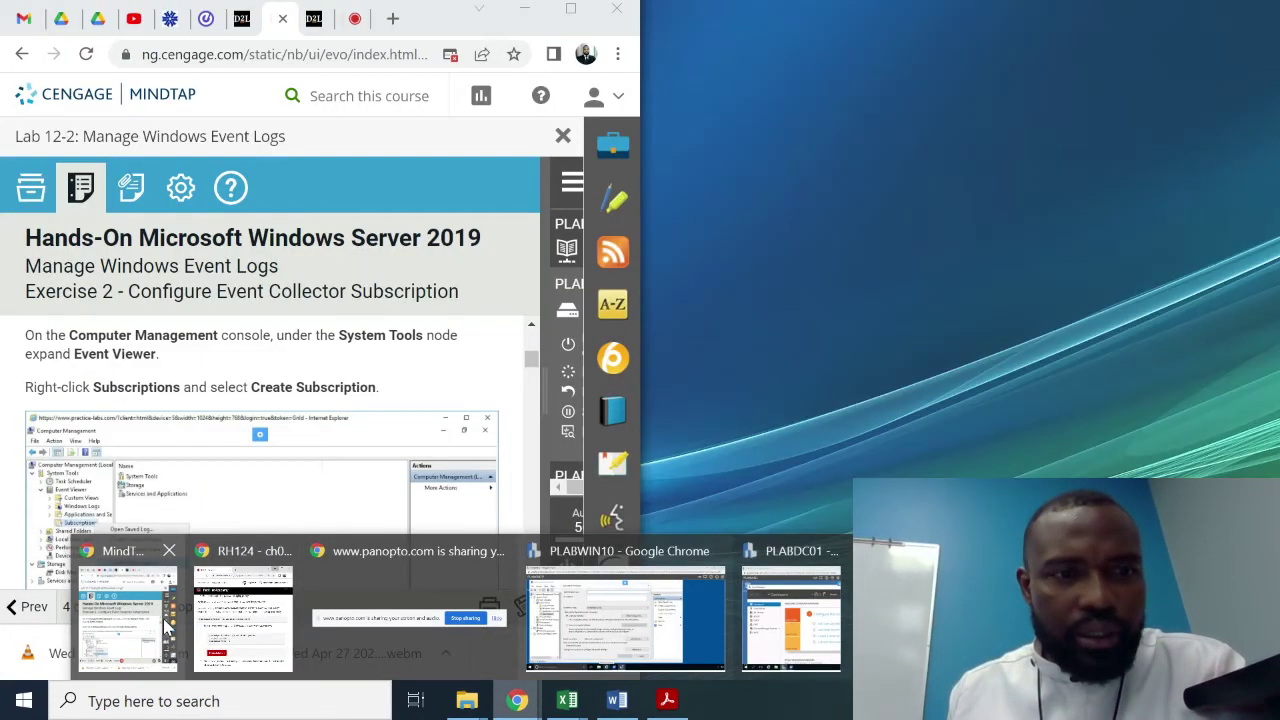
- Read step 3 of the MindTap instructions and place the PLABWIN10 session beside them
click(165, 625)
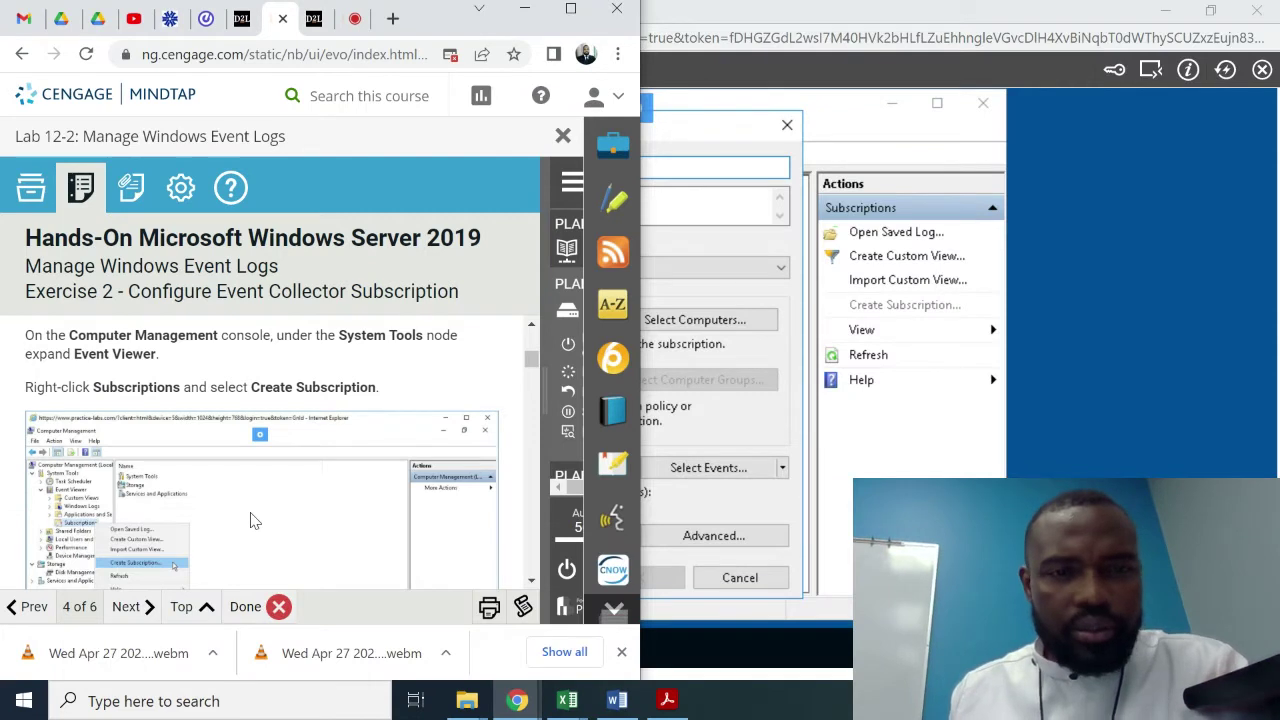
scroll(252, 520, down, 3)
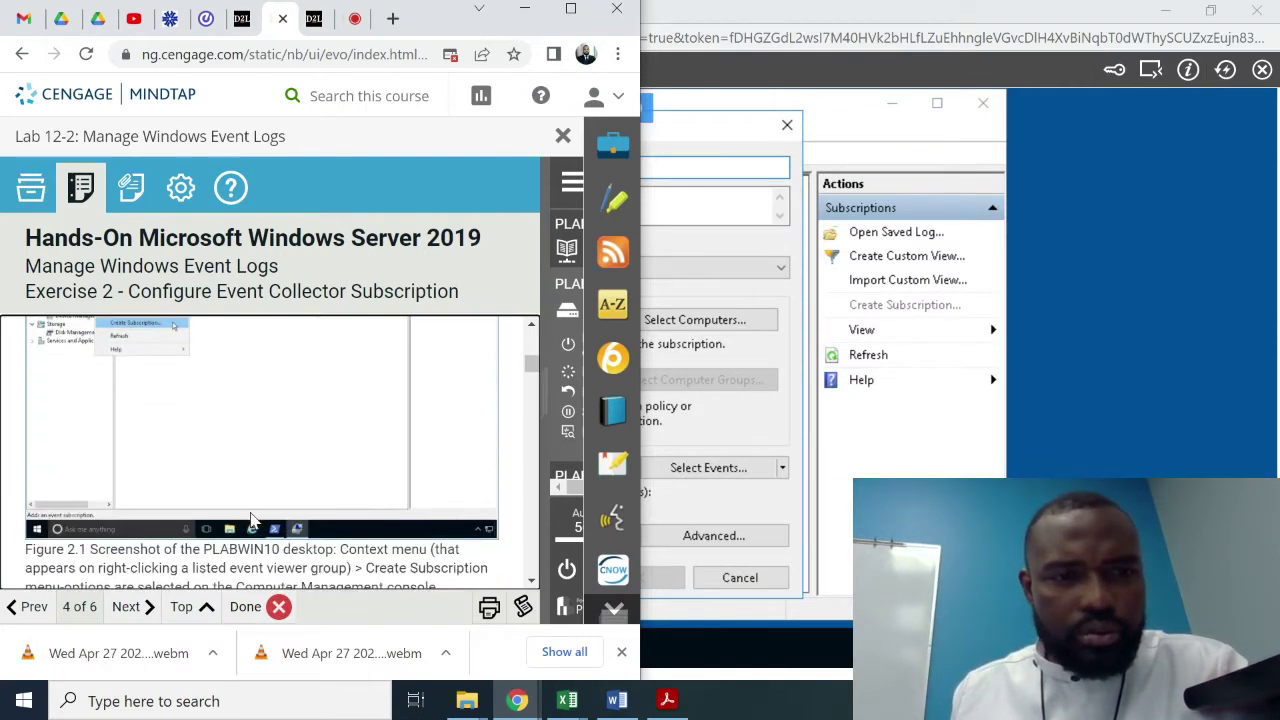
scroll(252, 520, down, 3)
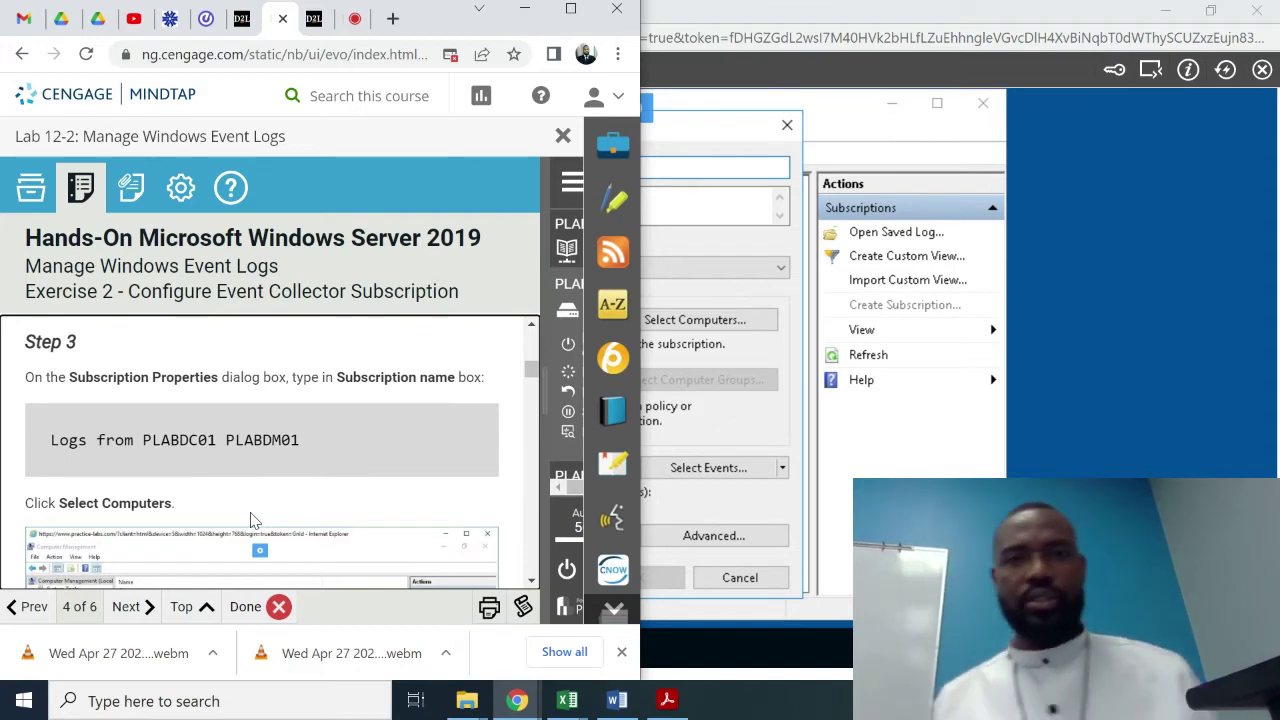
click(938, 14)
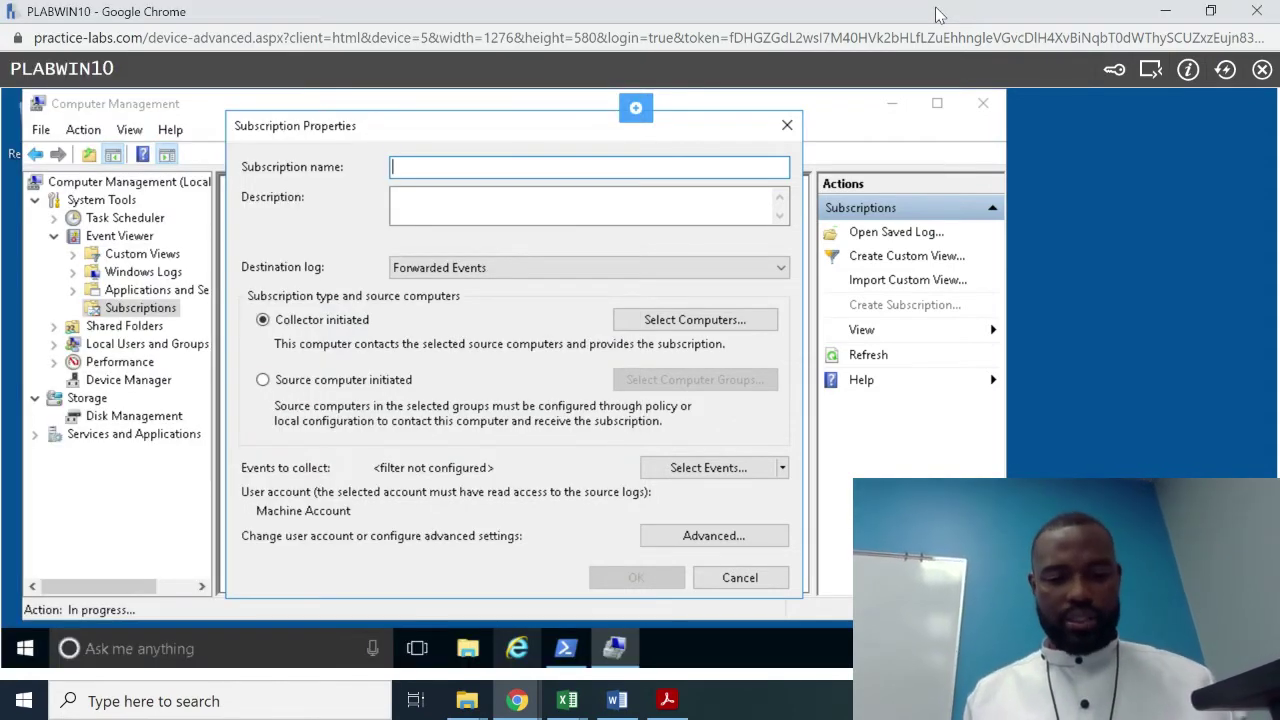
key(super+Right)
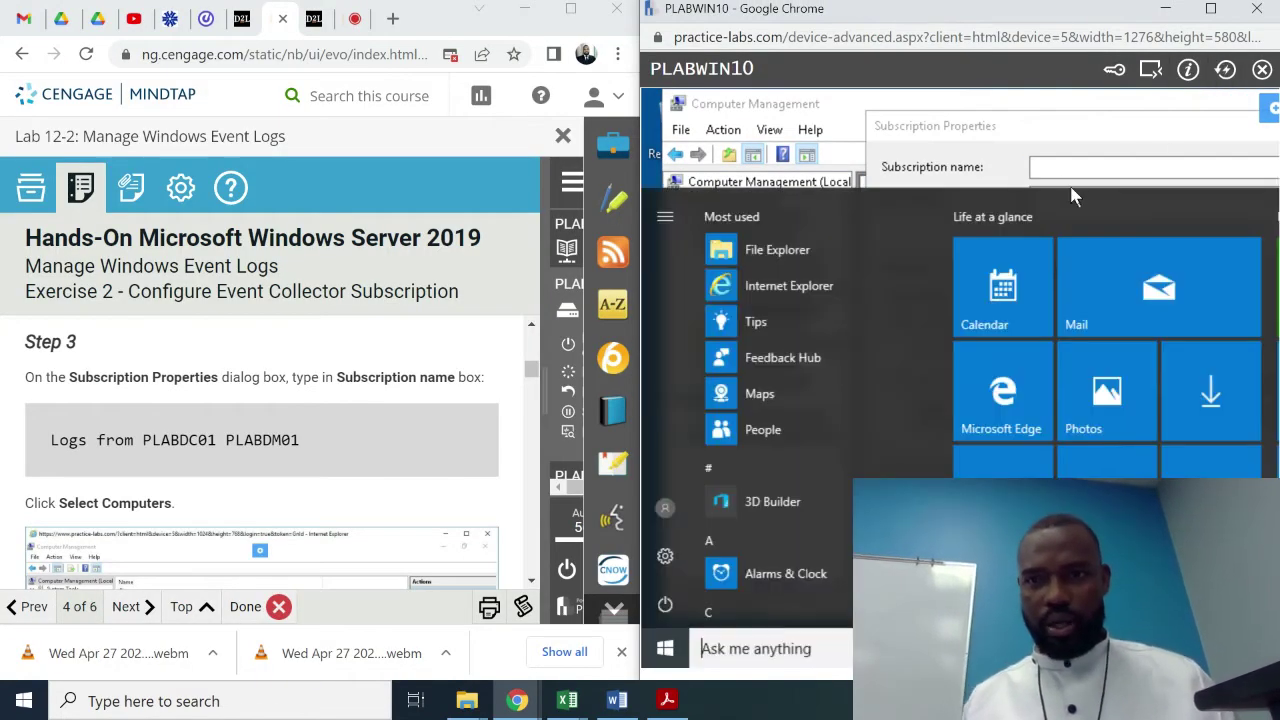
- Name the new subscription "logs from PLABDC01 PLABDM01" in its properties
click(1056, 174)
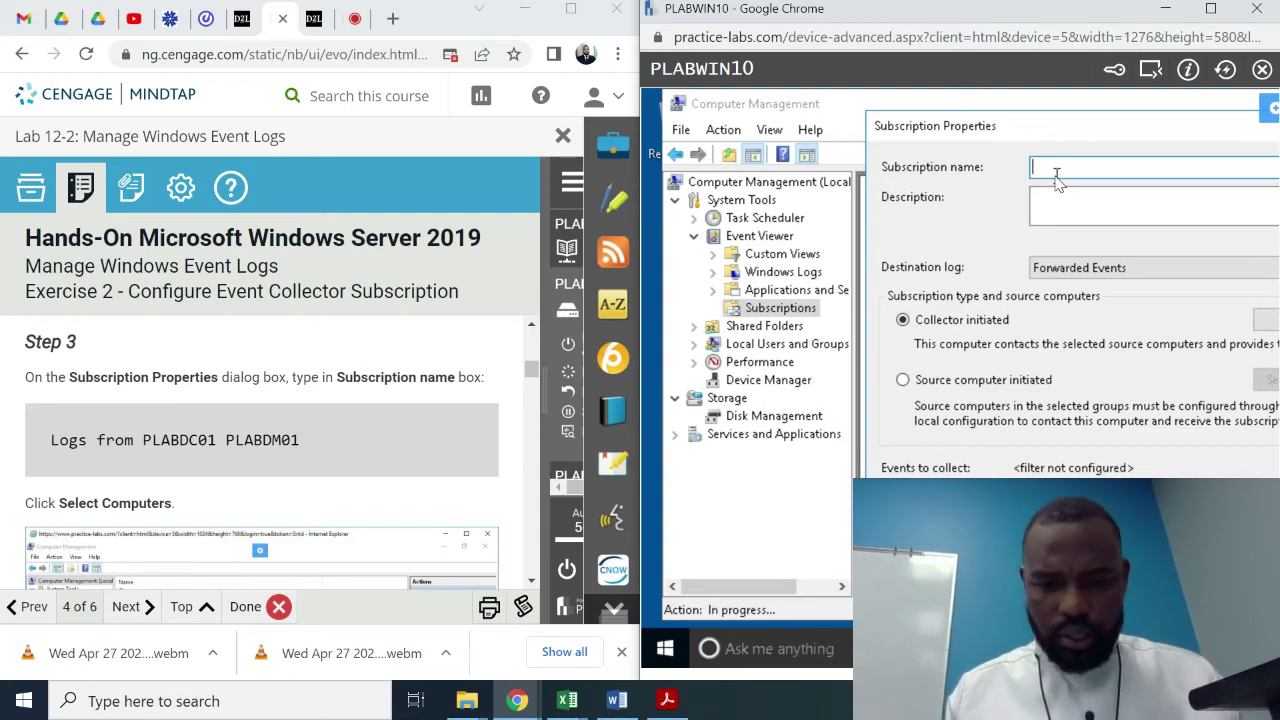
text(logs)
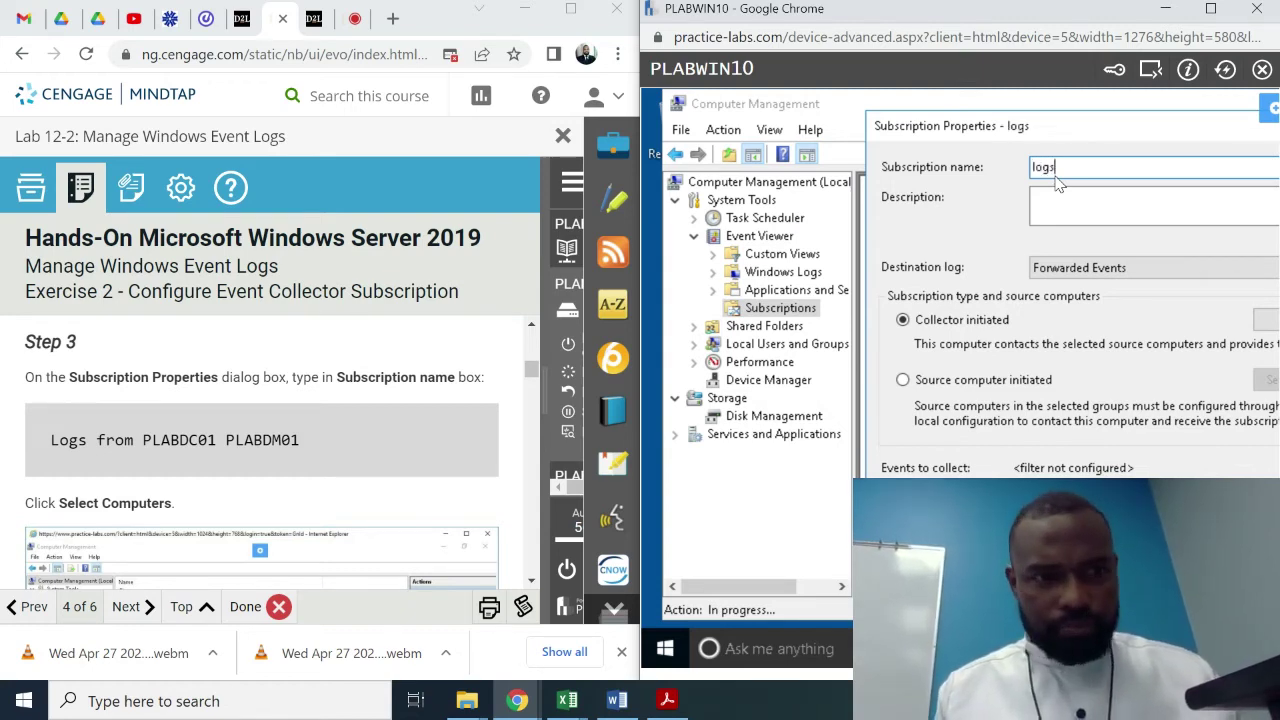
text( from)
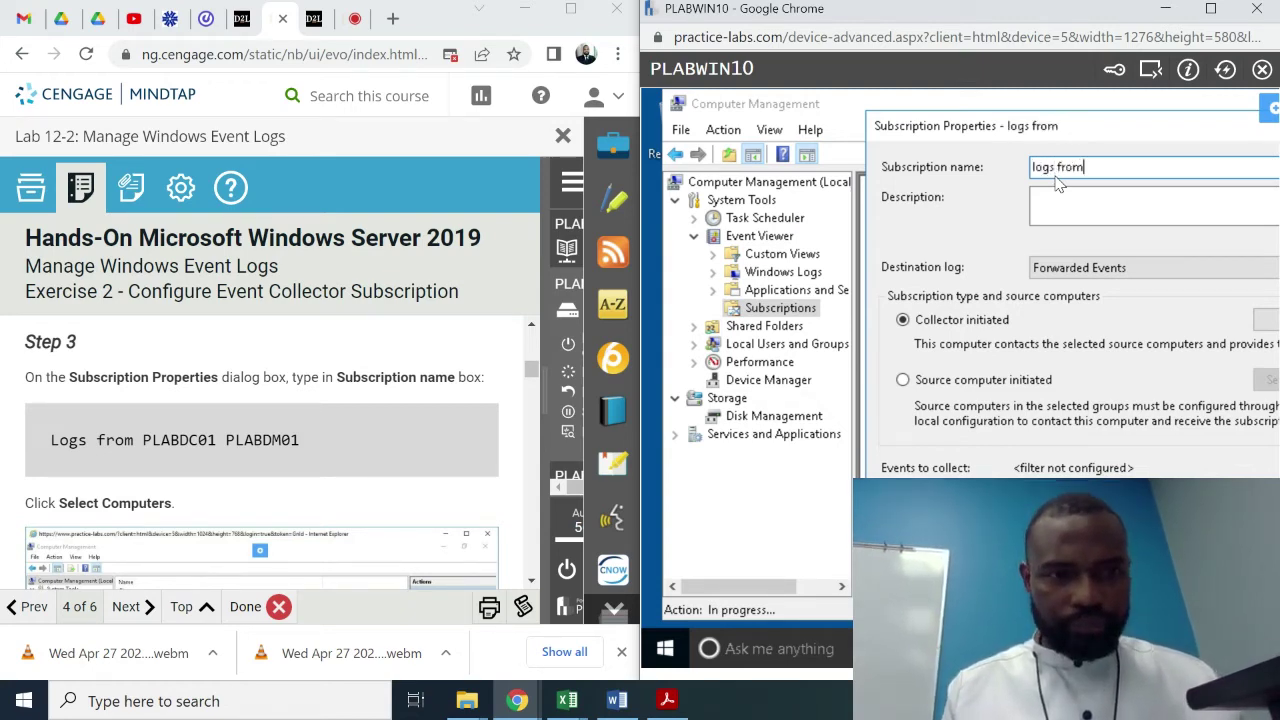
text( PLAB)
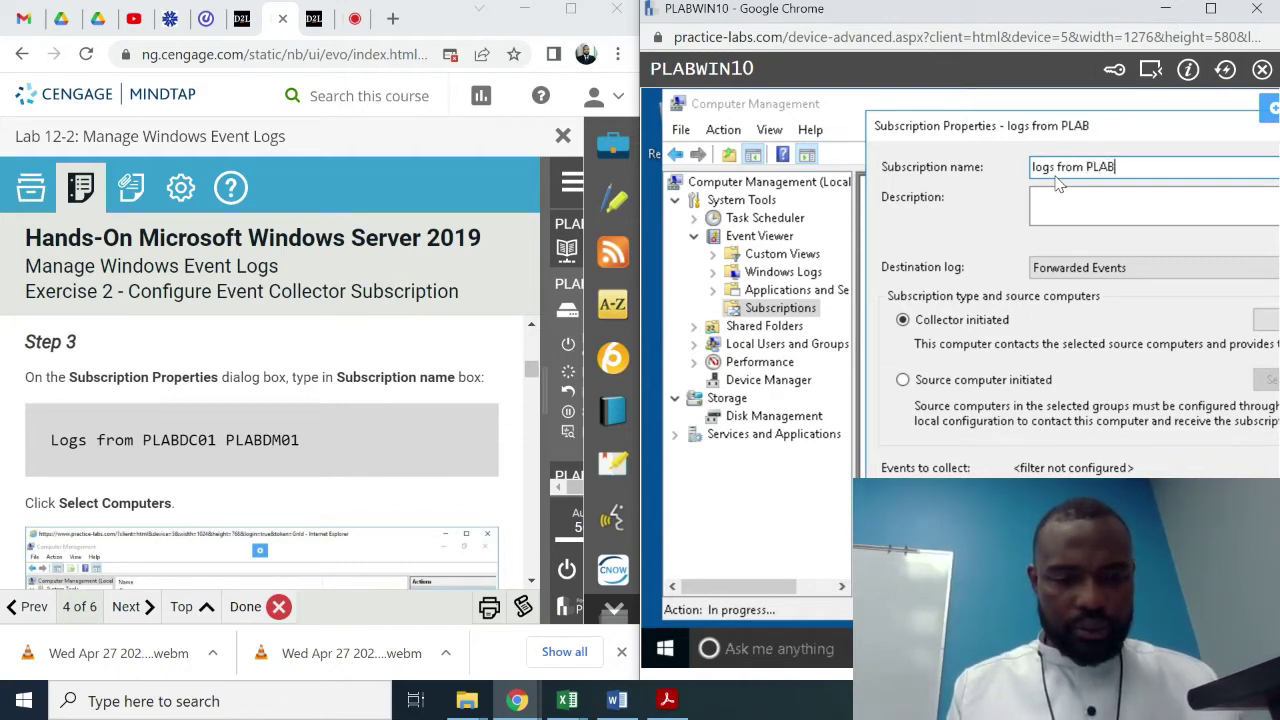
text(DC))
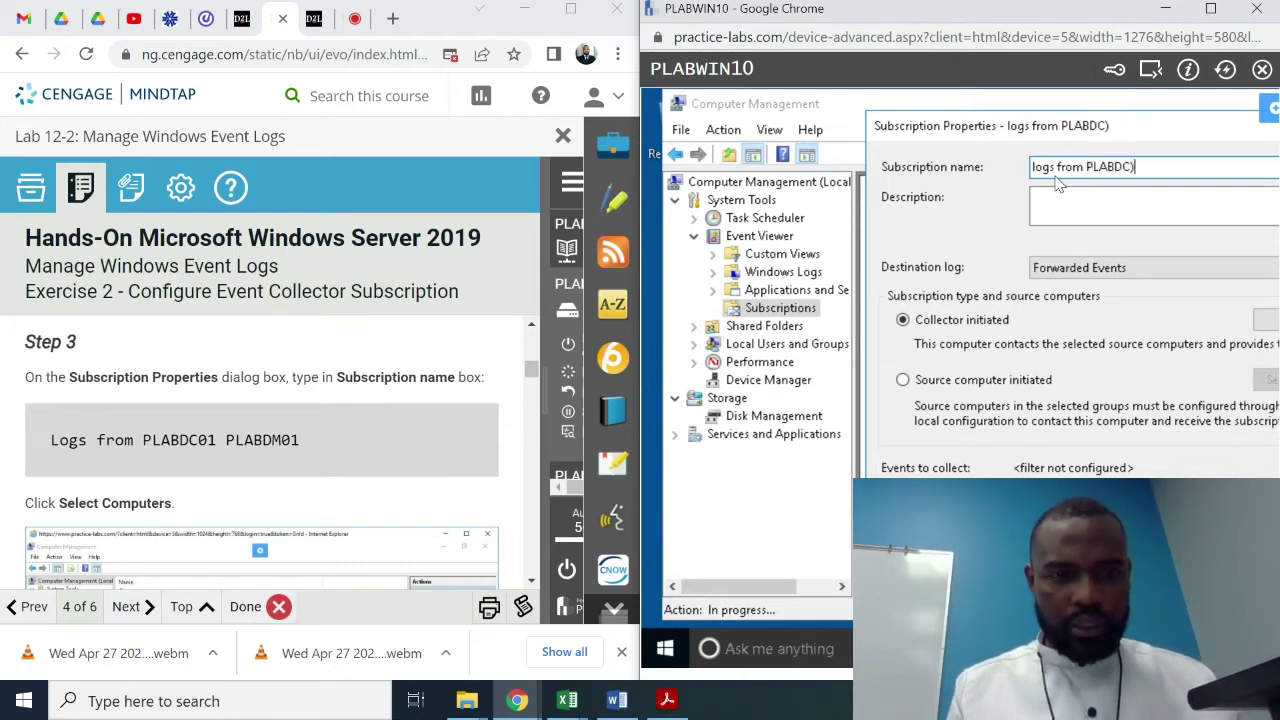
text(!)
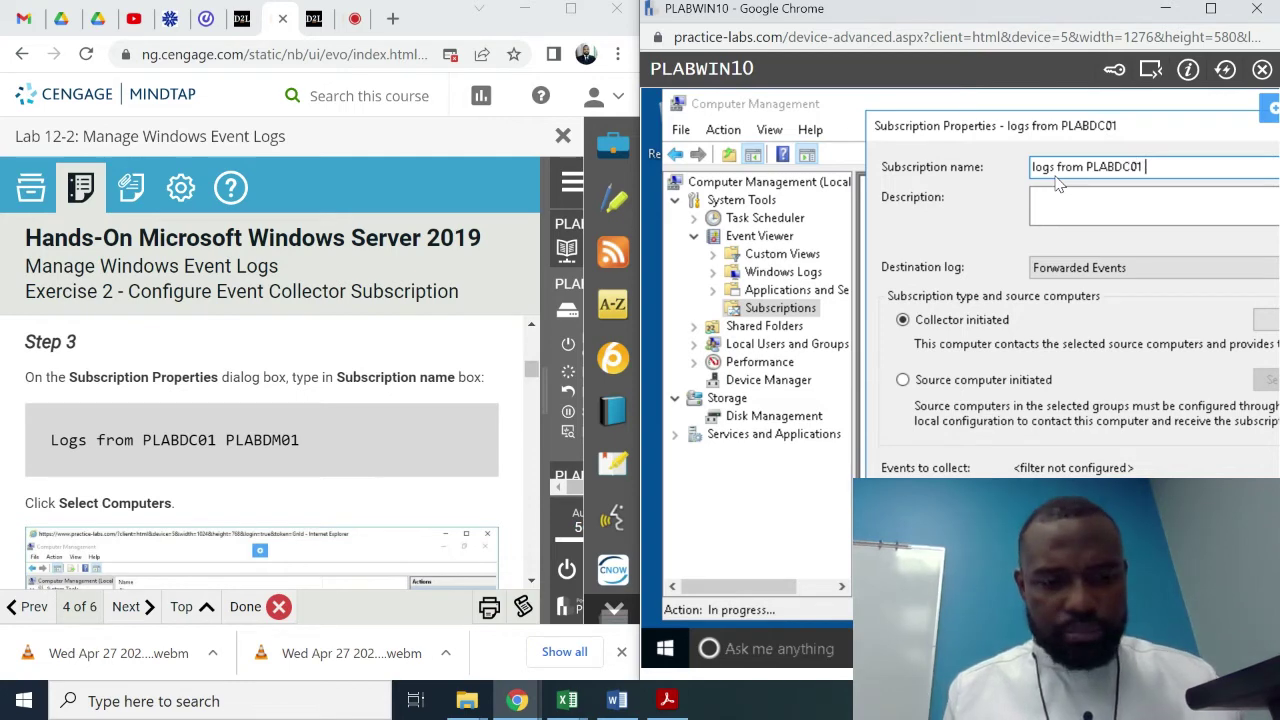
text(PLA)
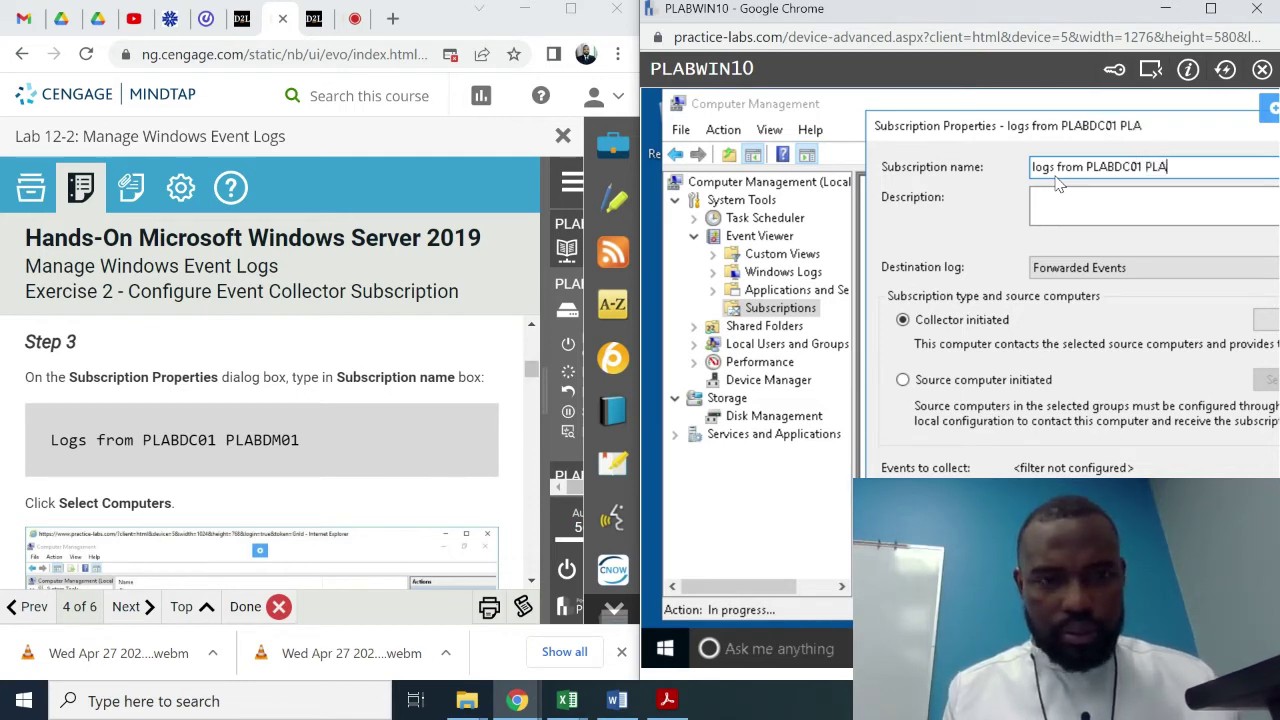
text(B)
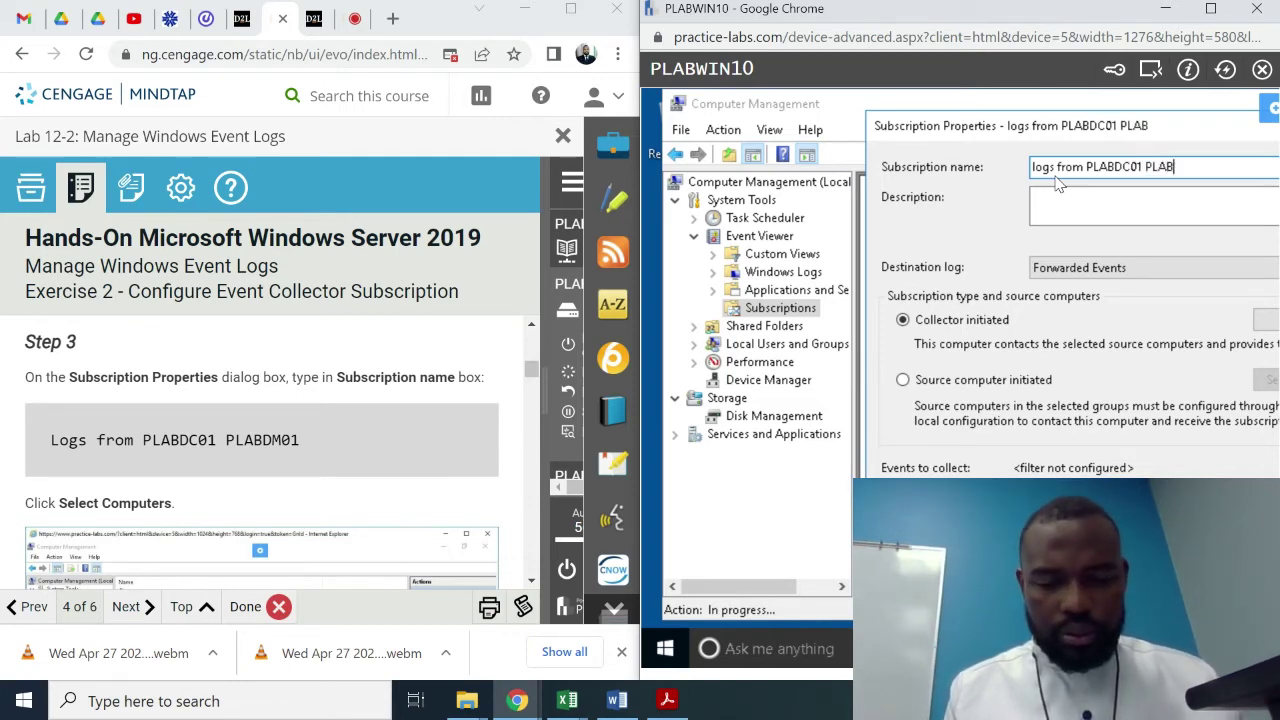
text(Dm)
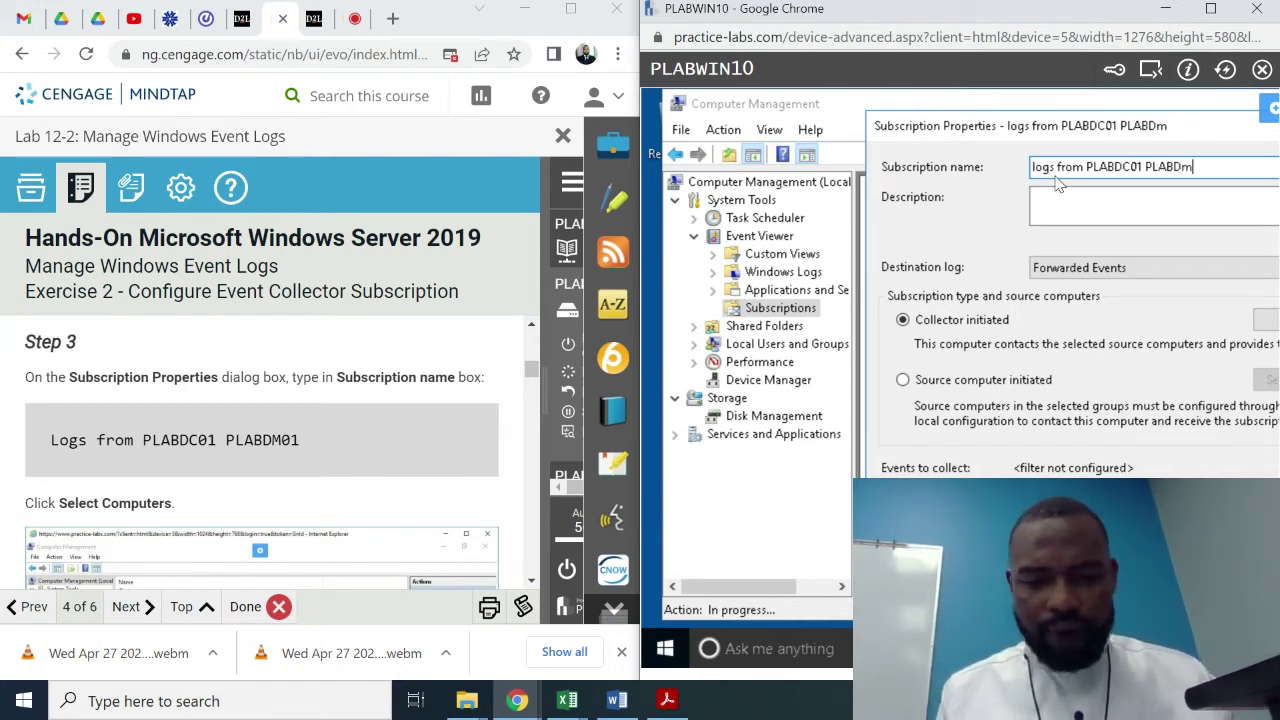
key(BackSpace)
text(M01)
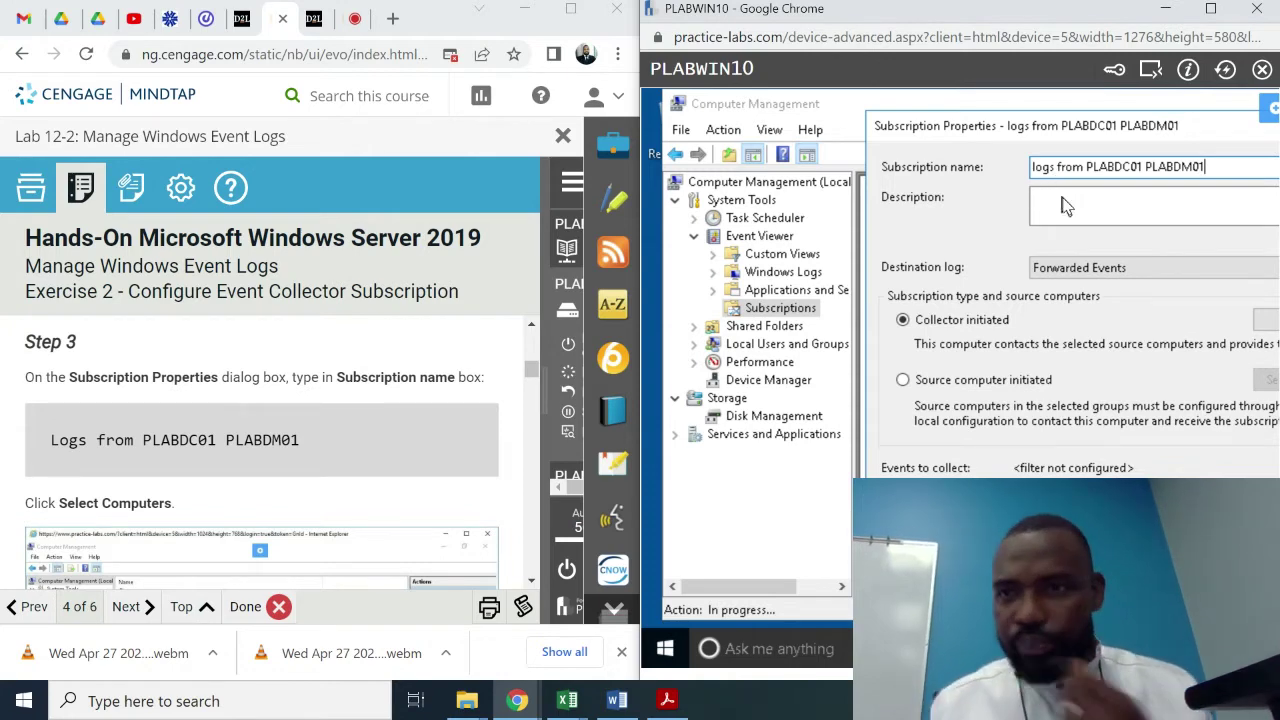
- Maximize the PLABWIN10 session, open the computer selection for the collector-initiated subscription, and read steps 4 and 5 of the MindTap instructions
click(1210, 12)
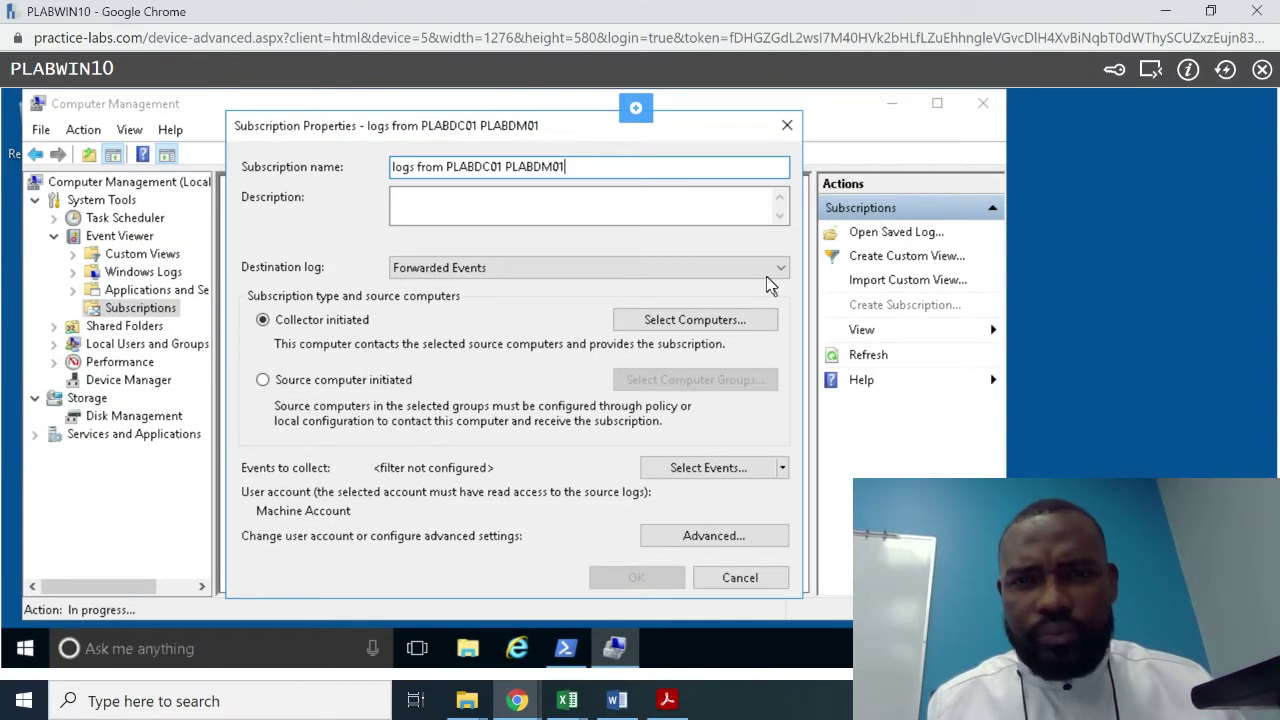
click(694, 328)
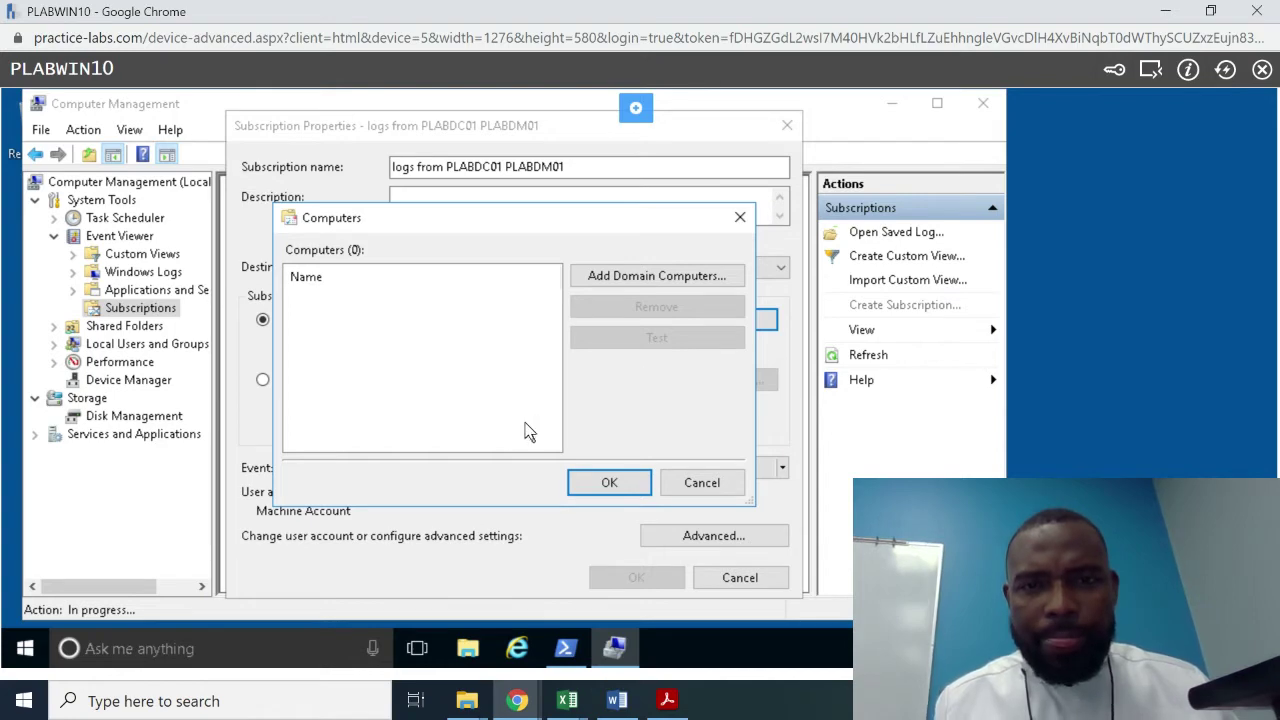
mouse_move(517, 700)
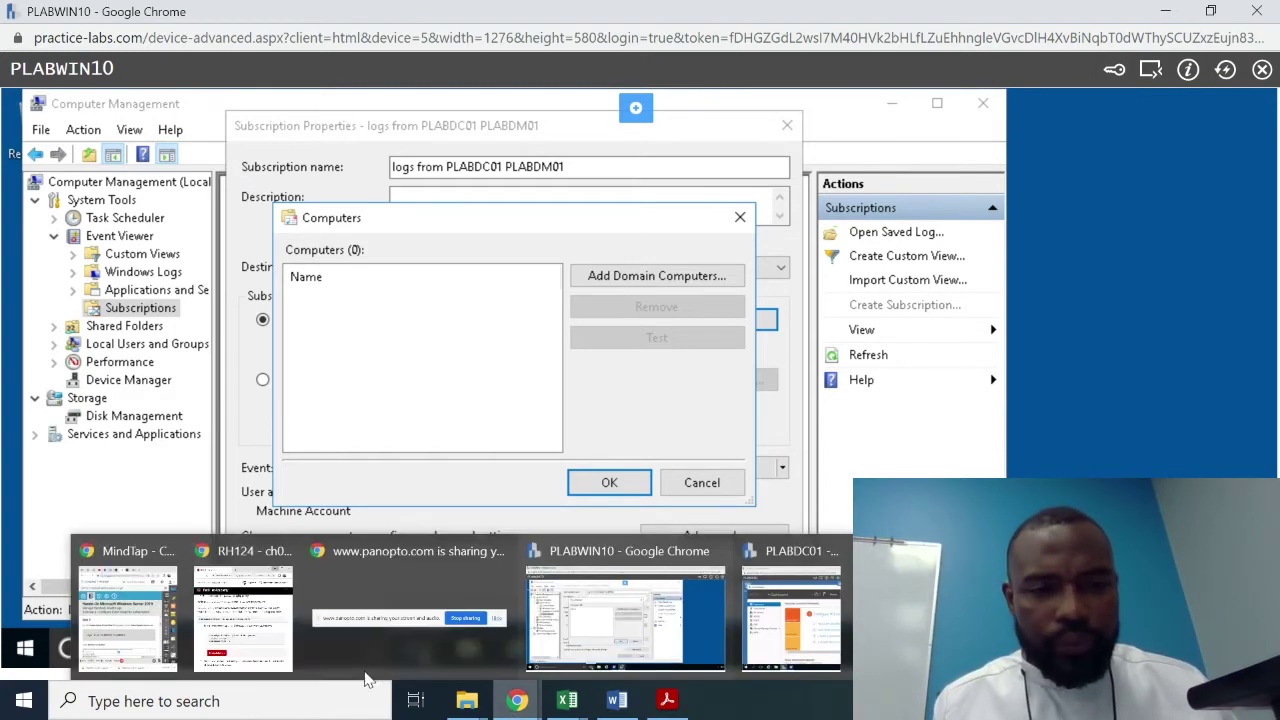
click(150, 635)
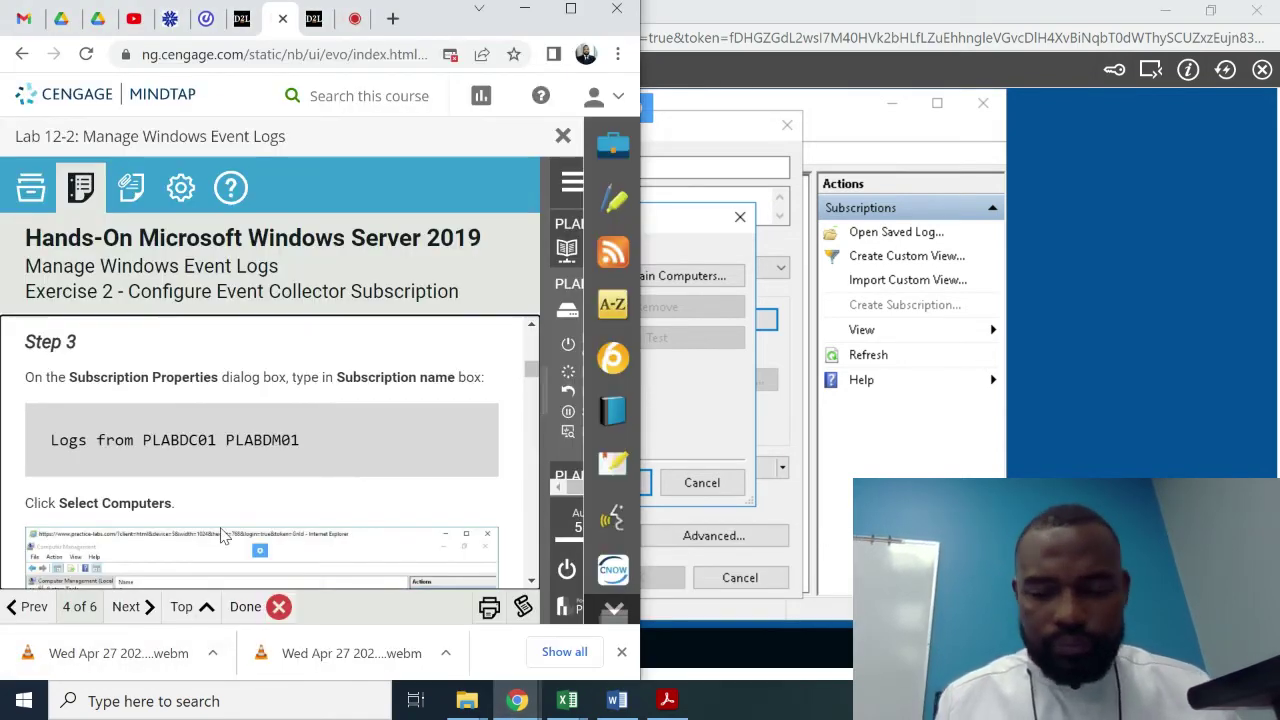
scroll(224, 537, down, 1)
scroll(224, 537, down, 3)
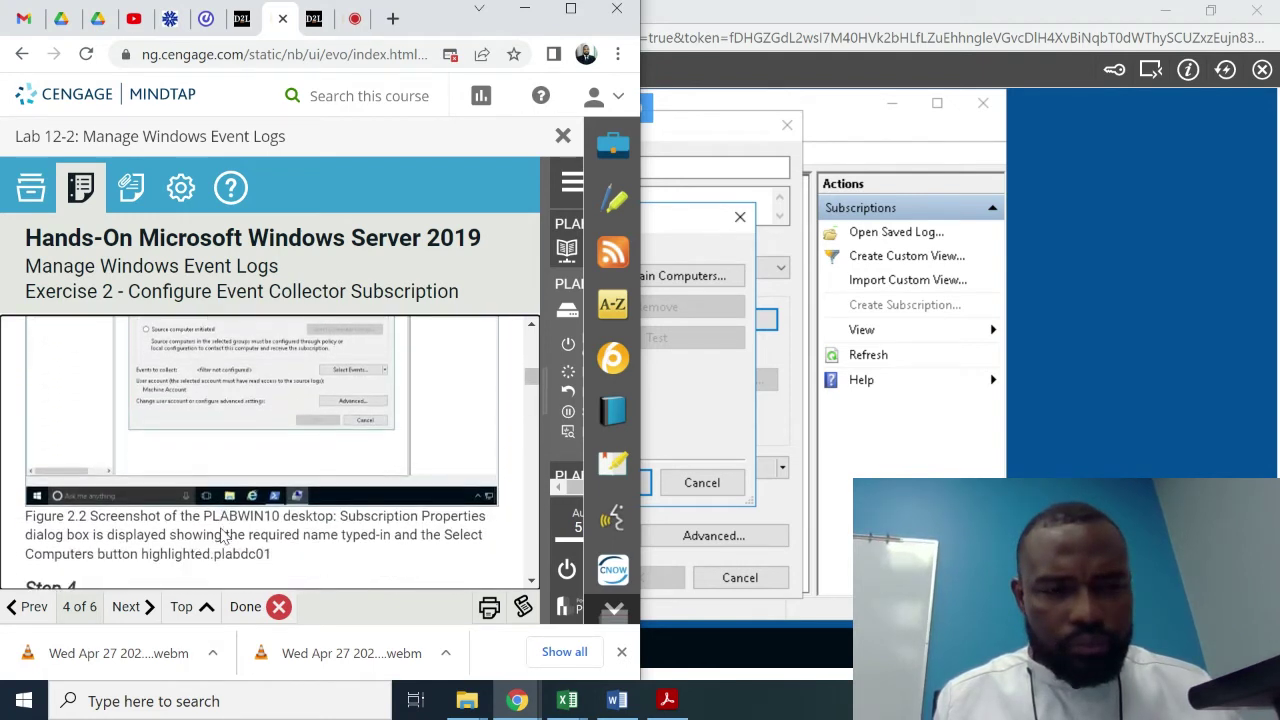
scroll(224, 537, down, 1)
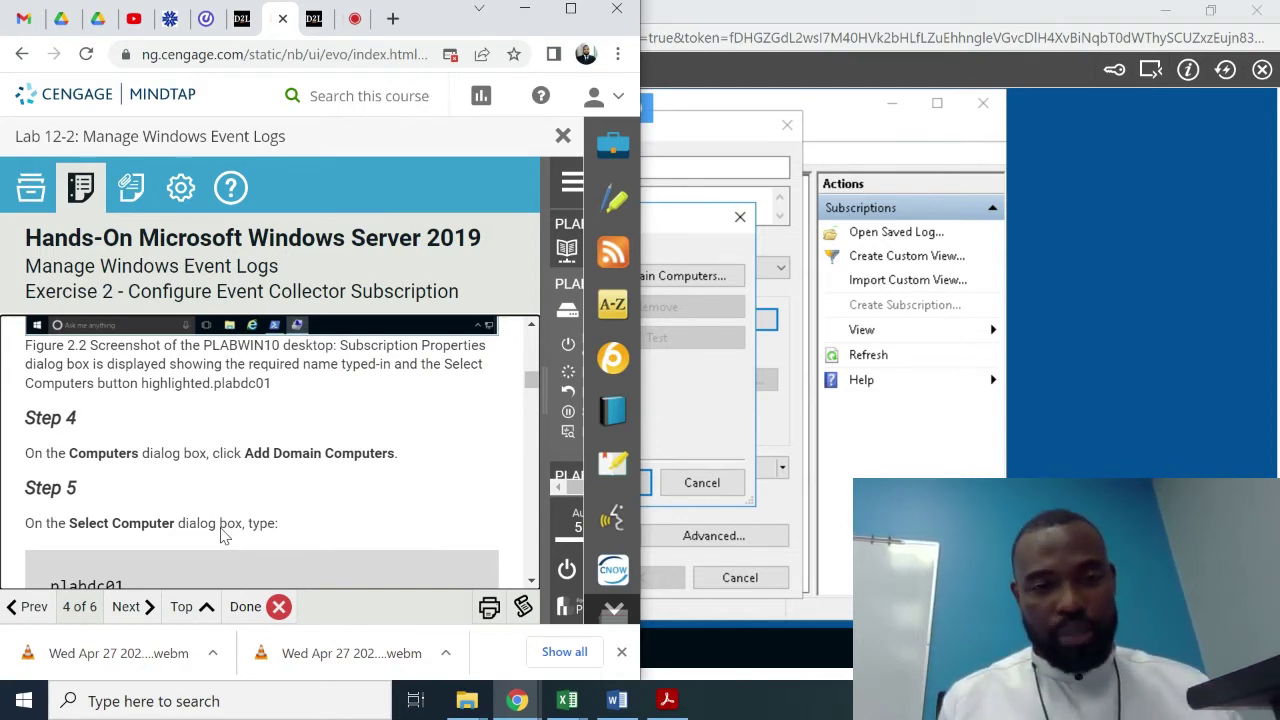
scroll(223, 536, down, 2)
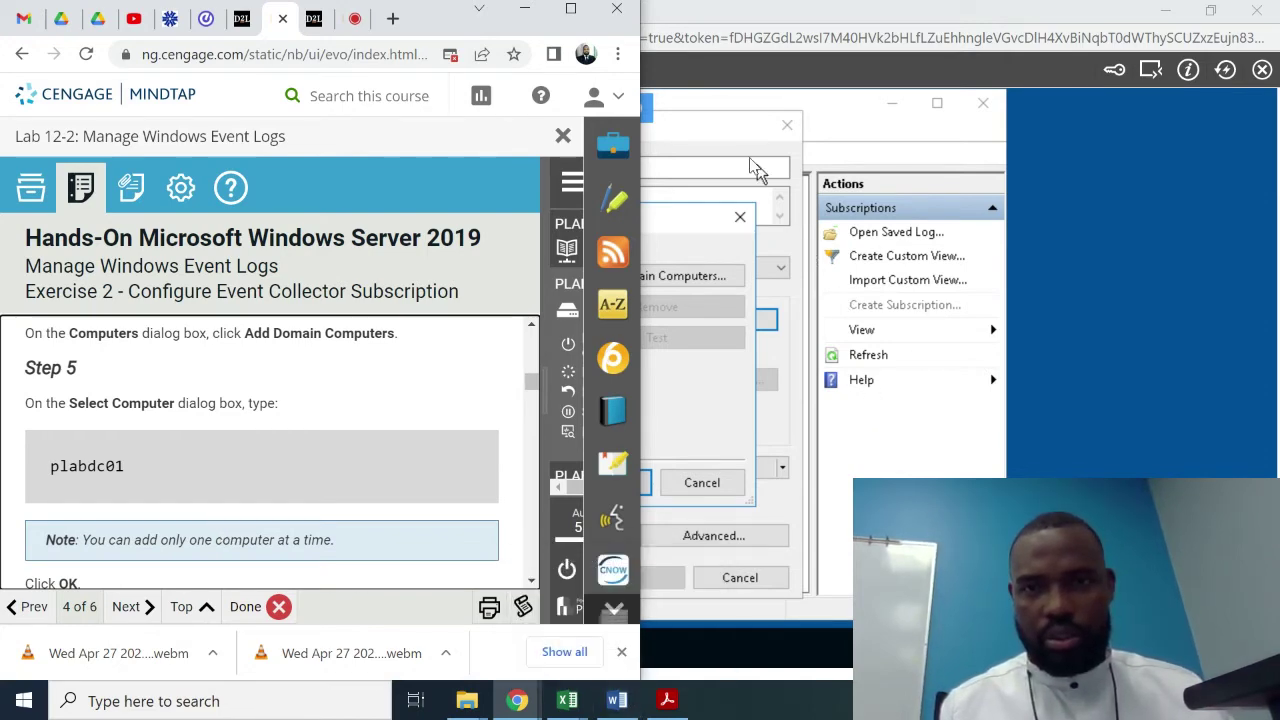
- Start adding a domain computer in the PLABWIN10 session and enter plabdc01 as the object name
click(720, 133)
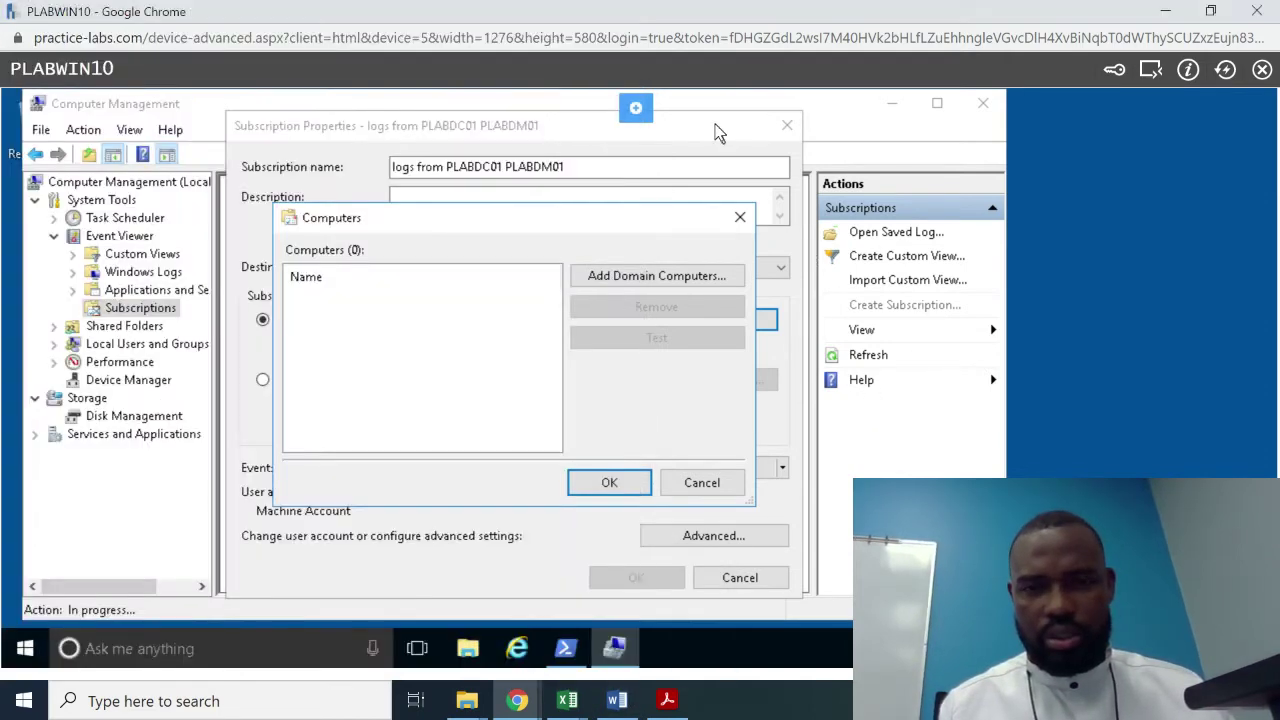
click(665, 277)
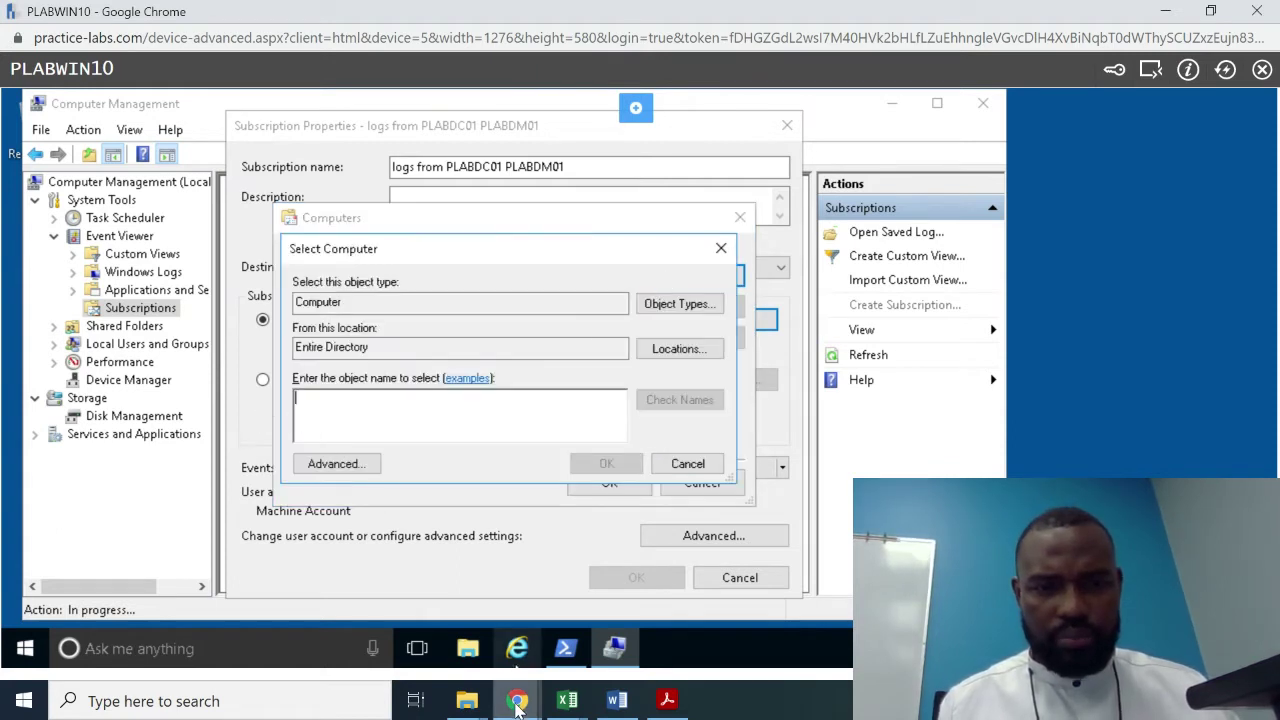
mouse_move(517, 705)
mouse_move(133, 628)
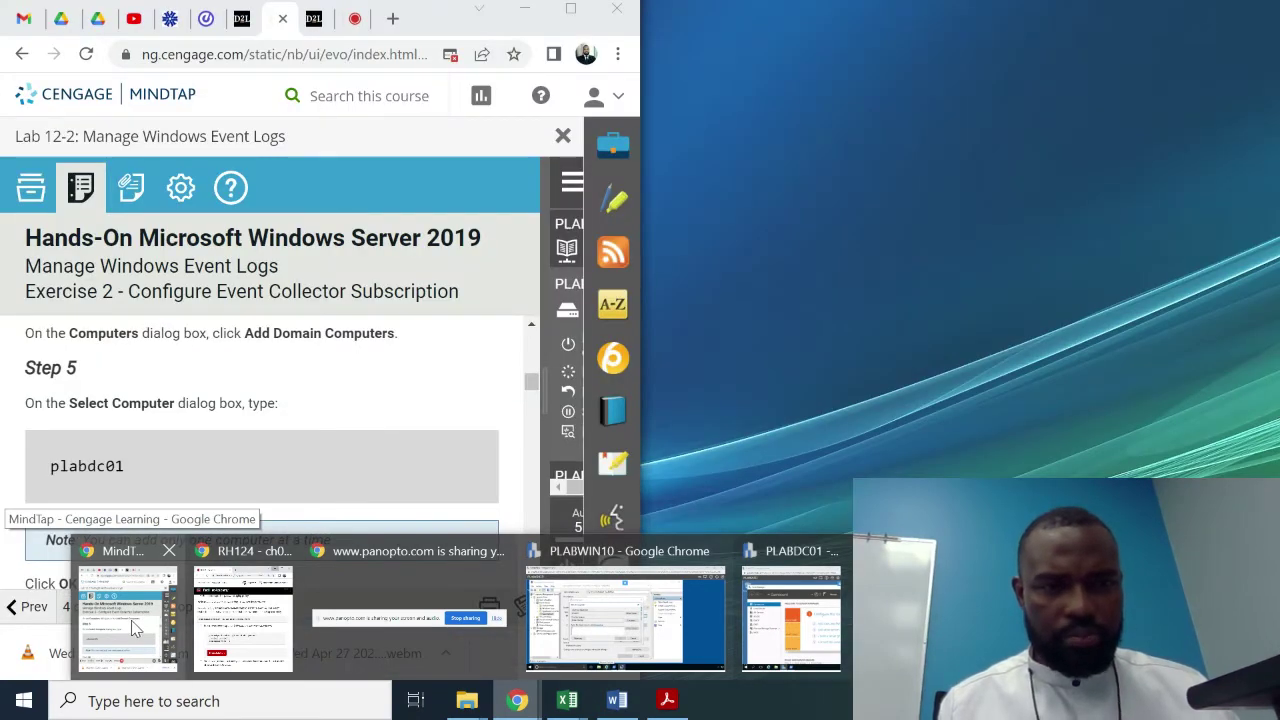
click(560, 625)
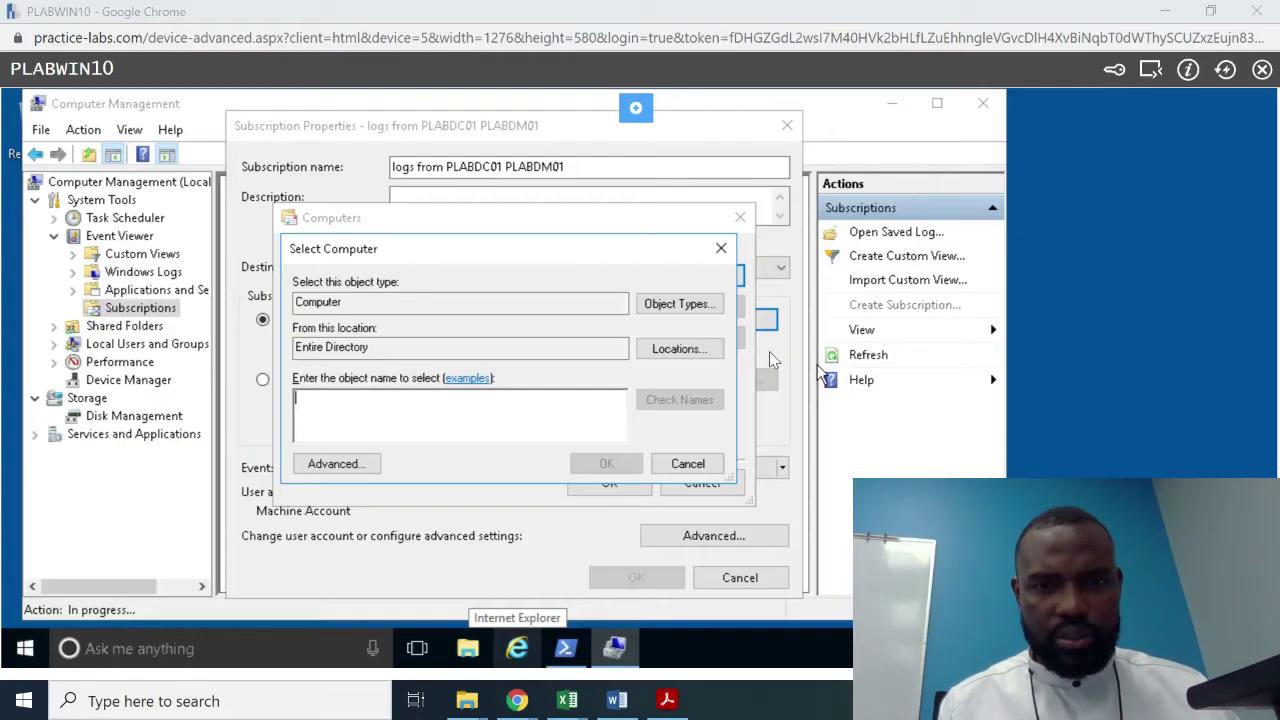
click(310, 410)
text(plab)
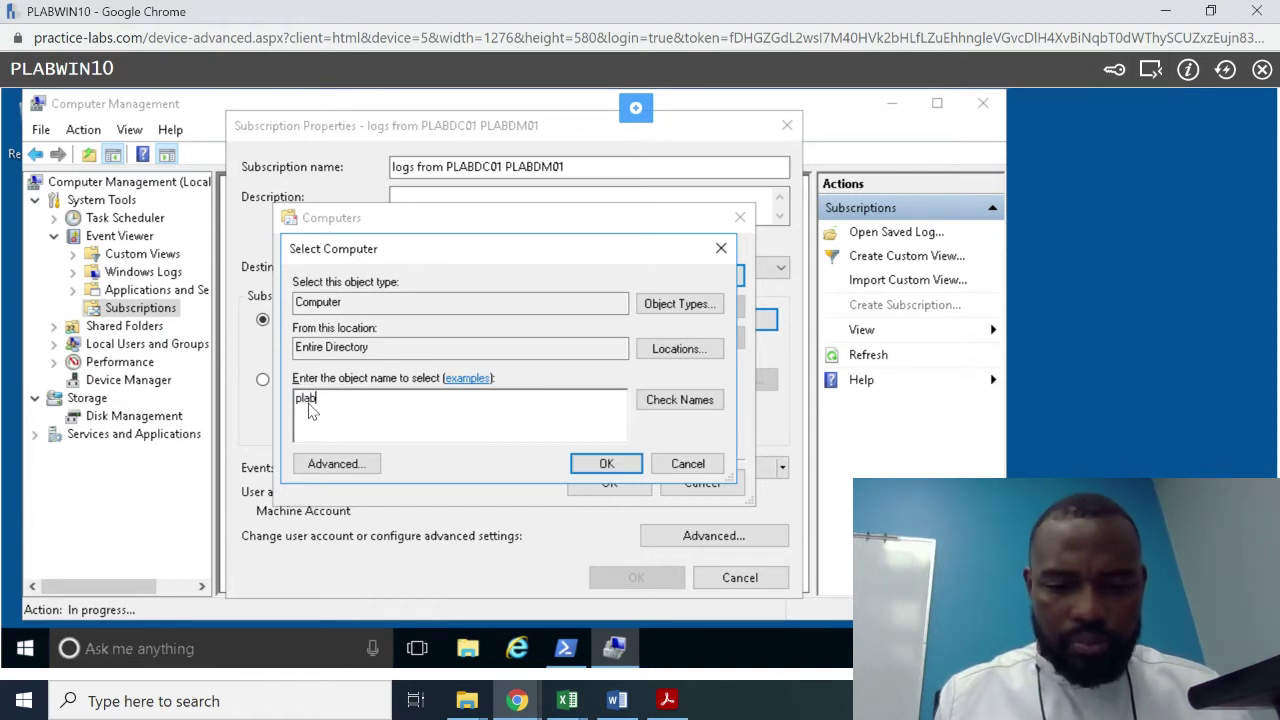
text(dc0)
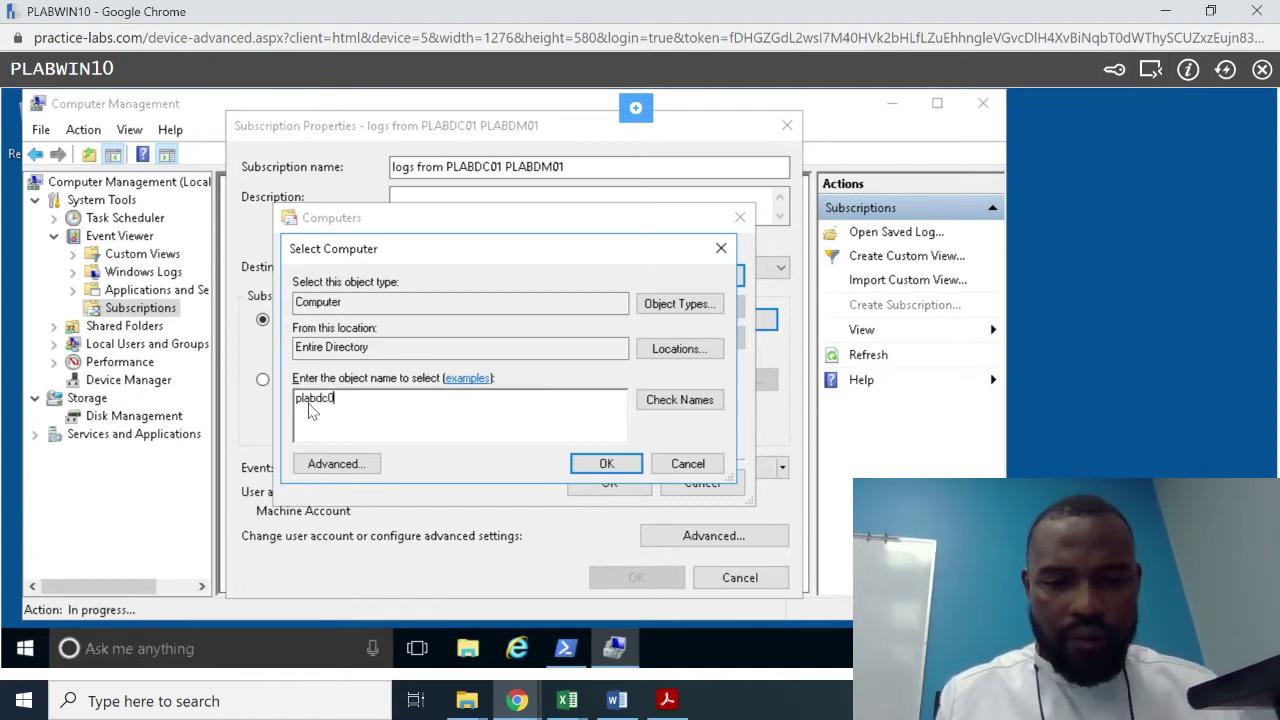
text(1)
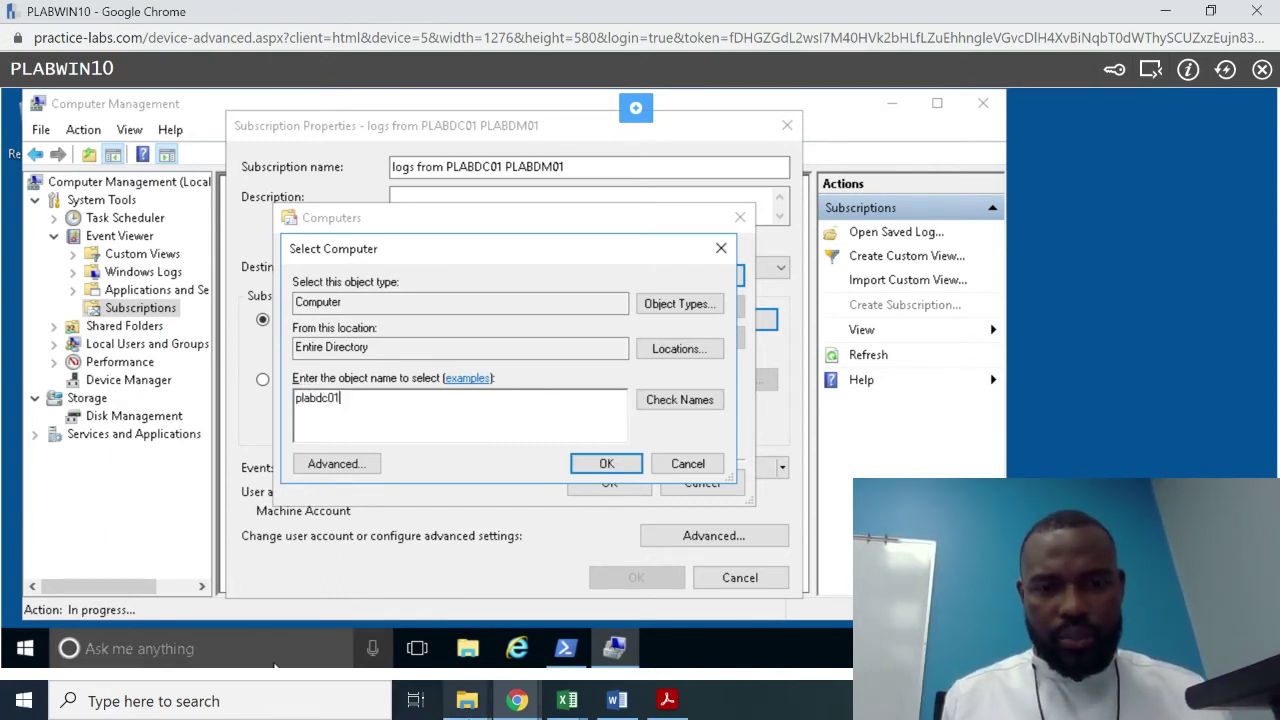
- Check the rest of step 5 in the MindTap instructions and confirm adding plabdc01 to the subscription's computers
mouse_move(517, 703)
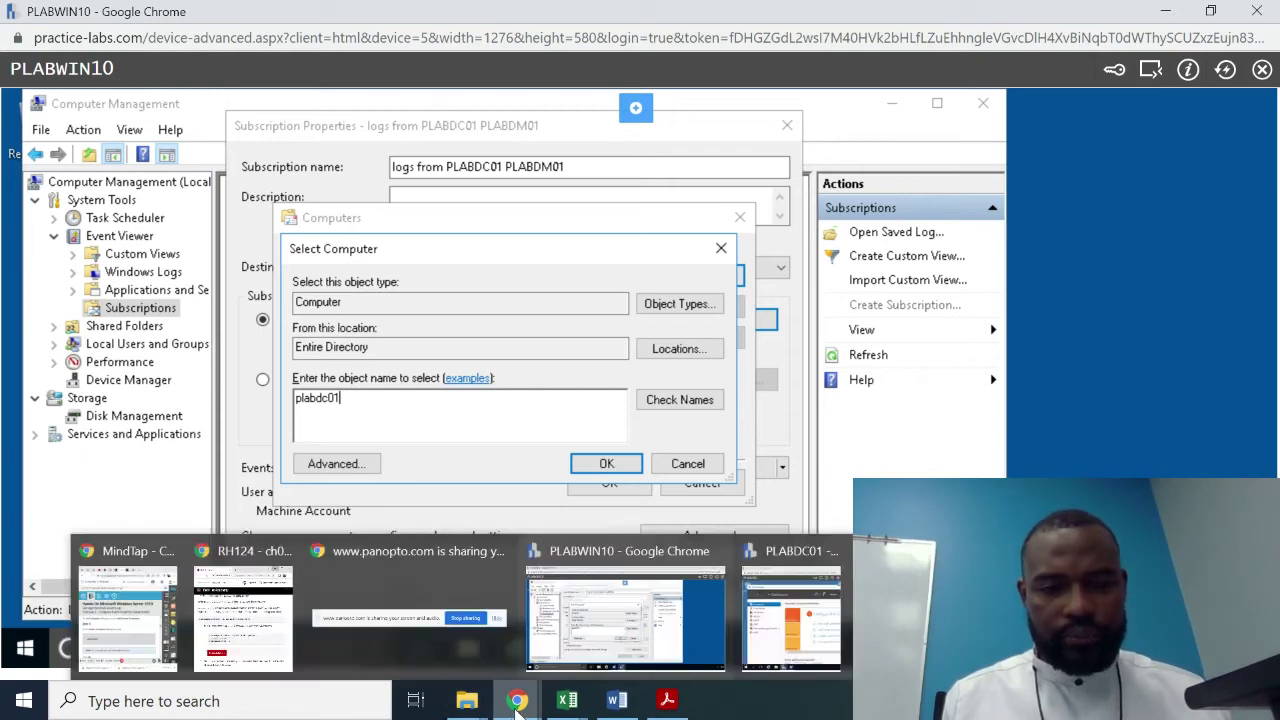
click(142, 643)
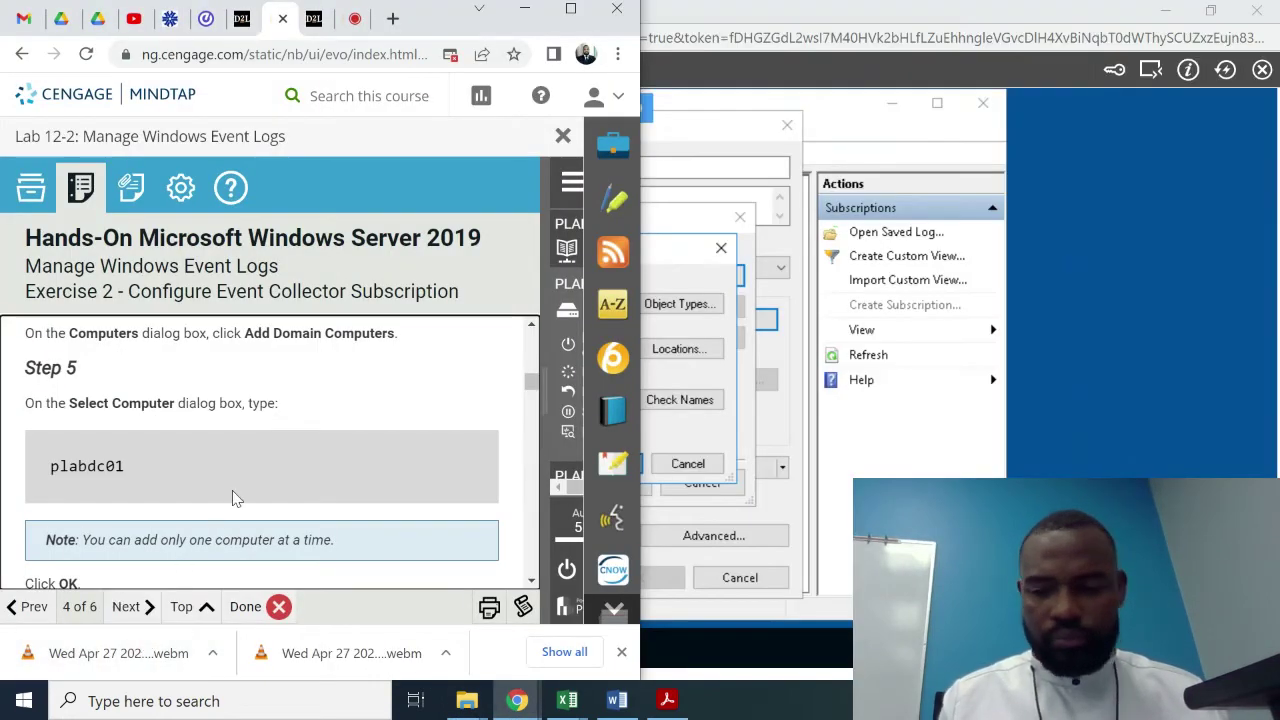
scroll(234, 497, down, 3)
scroll(234, 497, down, 1)
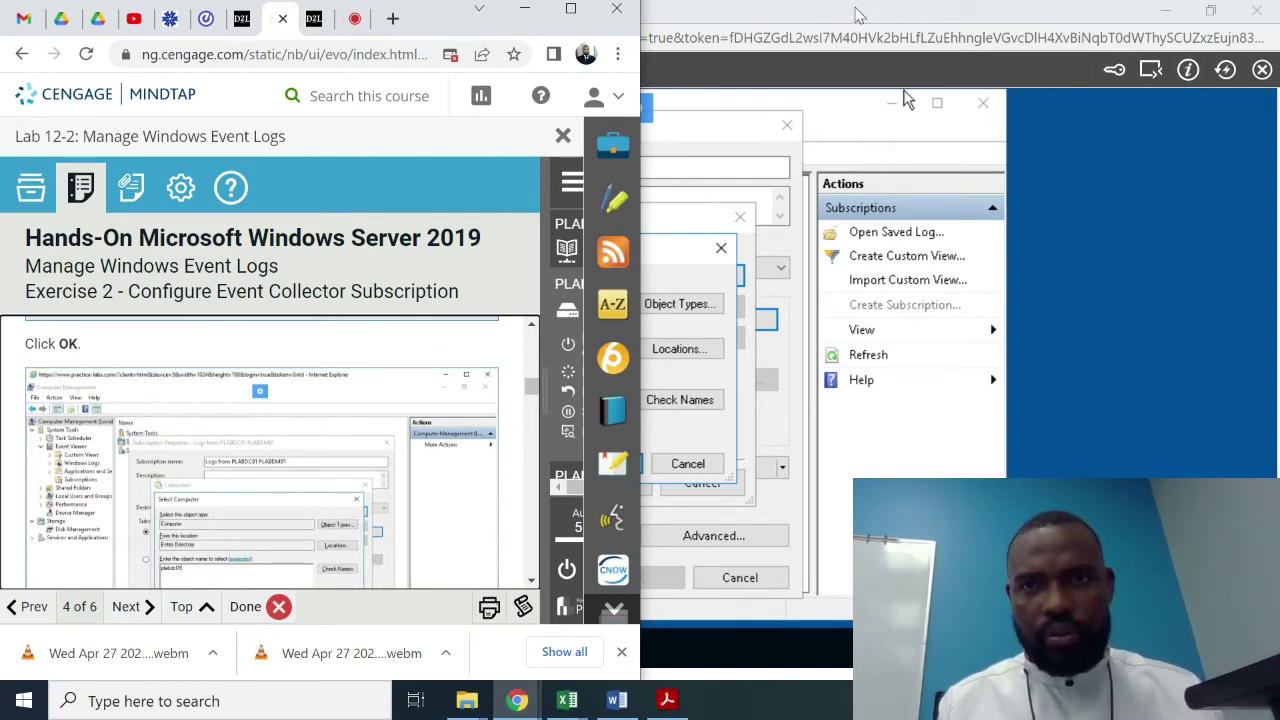
click(665, 535)
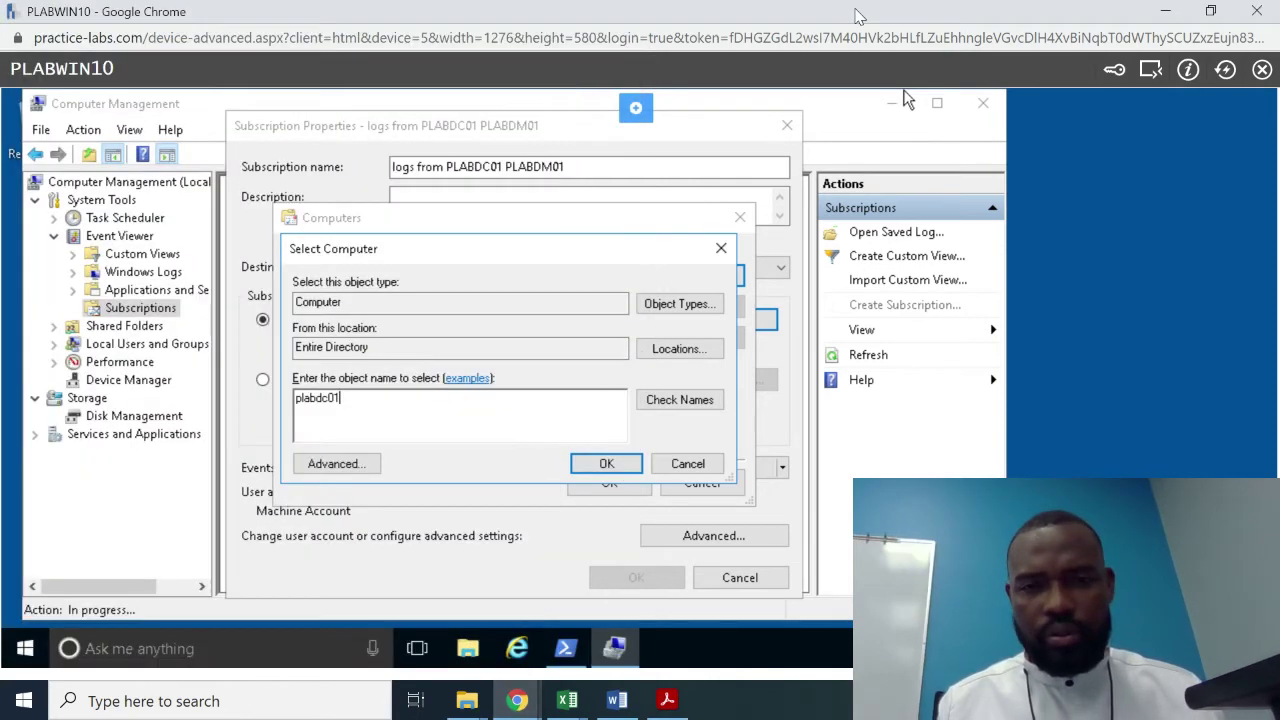
click(607, 466)
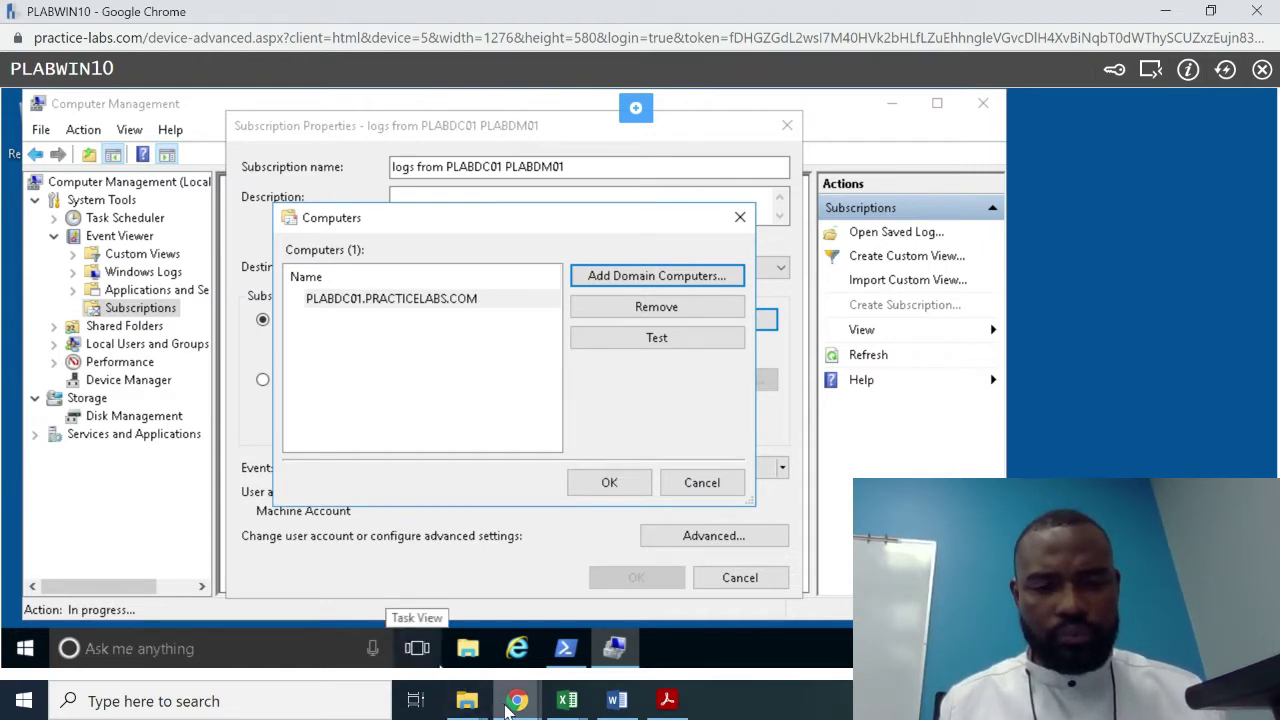
- Read steps 6 and 7 of the MindTap instructions on adding the other source computer
mouse_move(507, 705)
click(119, 643)
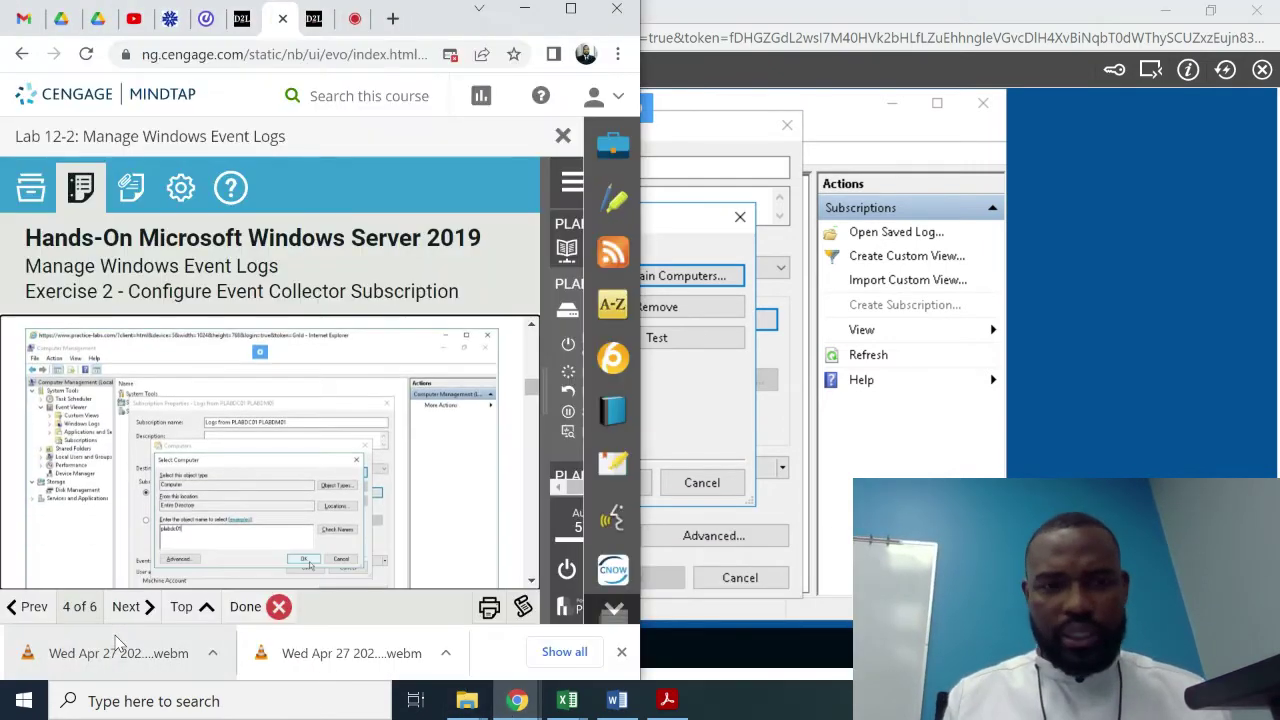
key(Down)
key(Down)
key(Down)
key(Down)
key(Down)
key(Down)
key(Down)
key(Down)
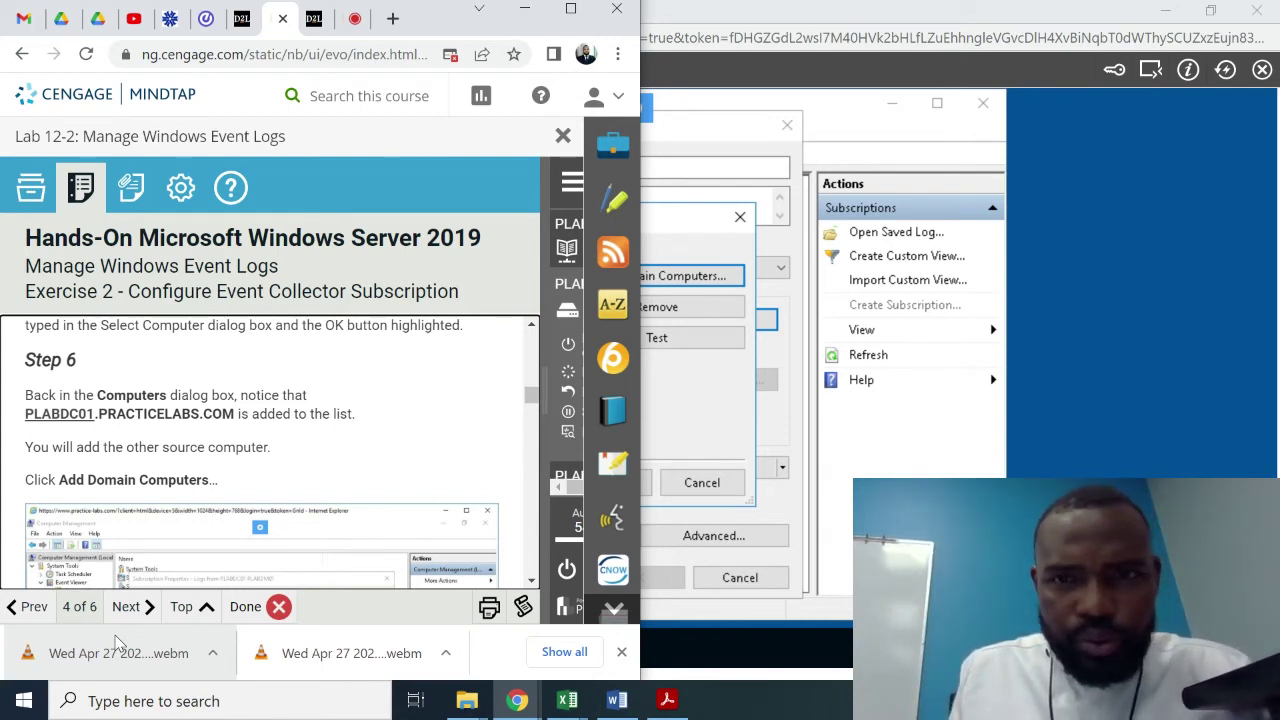
key(Down)
key(Down)
key(Down)
key(Down)
key(Down)
key(Down)
key(Down)
key(Down)
key(Down)
key(Down)
key(Down)
key(Down)
key(Down)
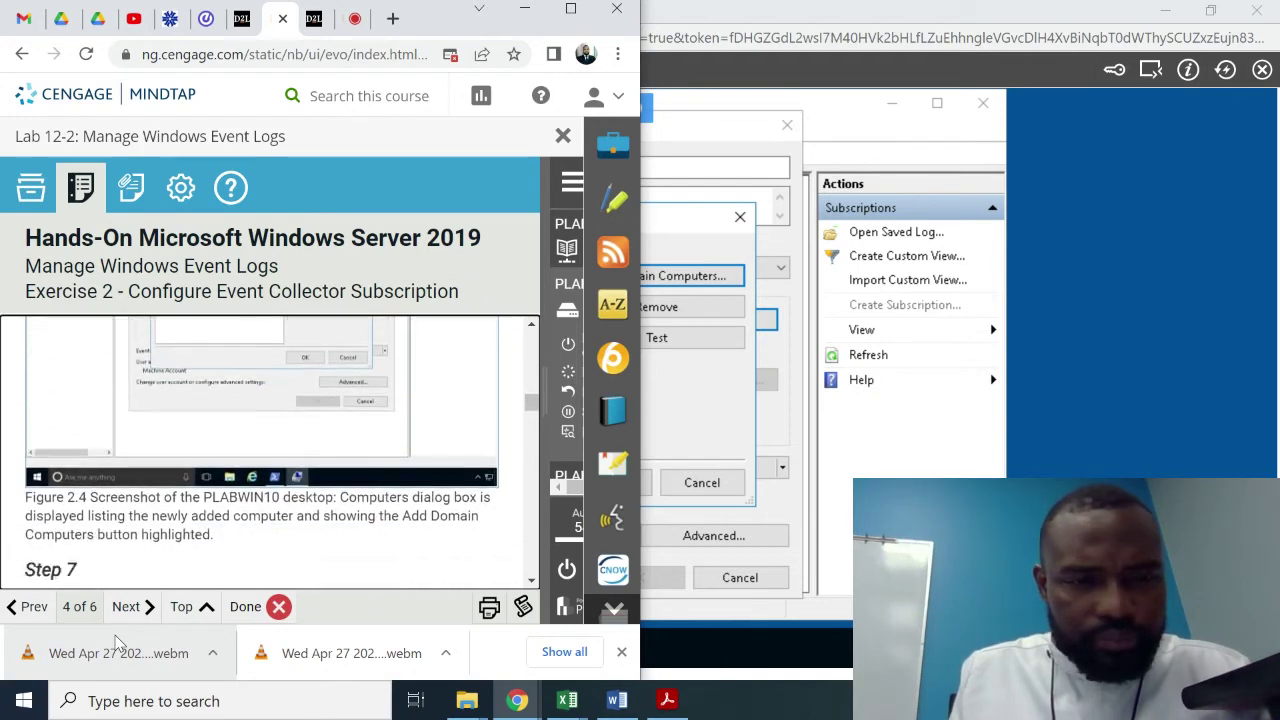
key(Down)
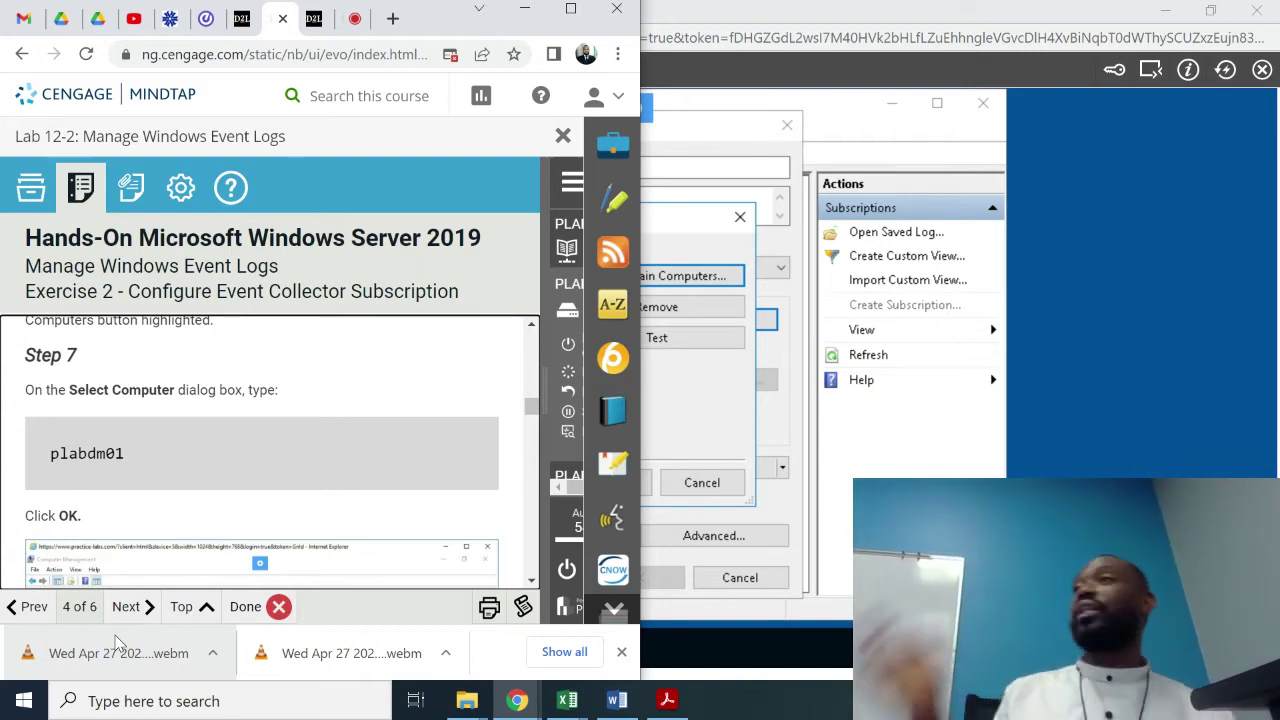
- Add the domain computer plabdm01 to the subscription's source computers in the PLABWIN10 session
click(708, 135)
click(665, 272)
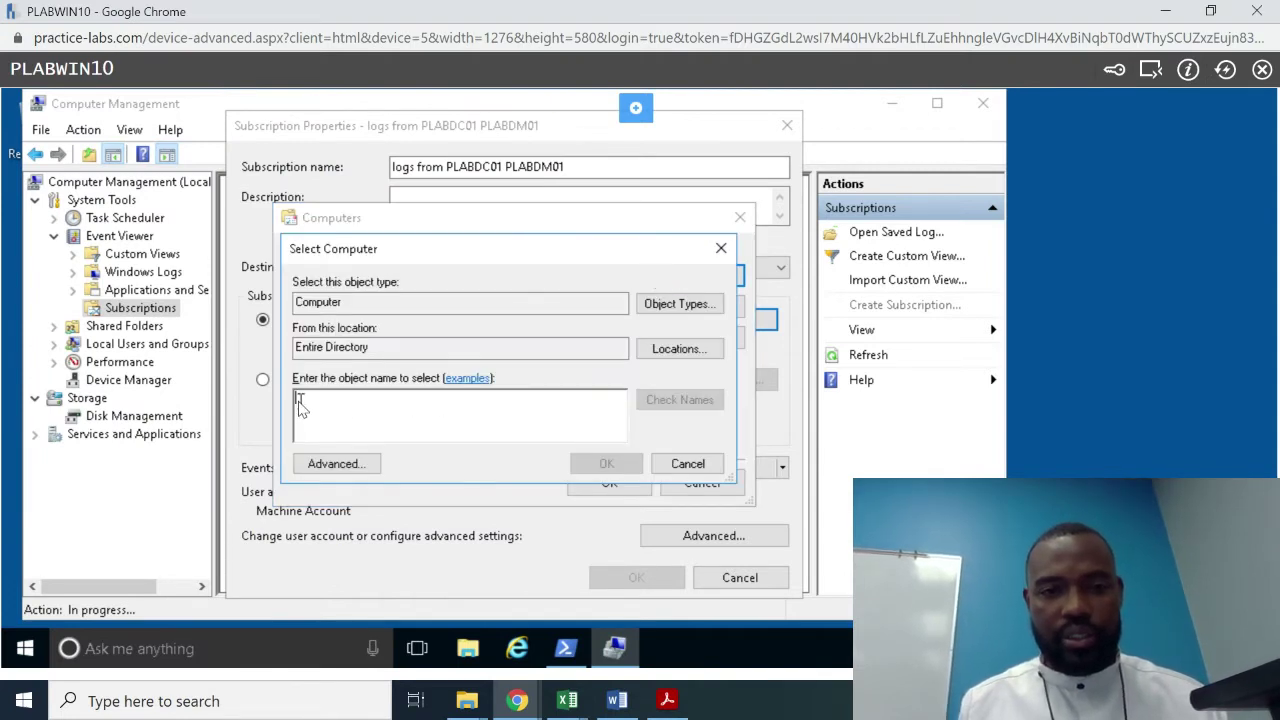
text(plabdm01)
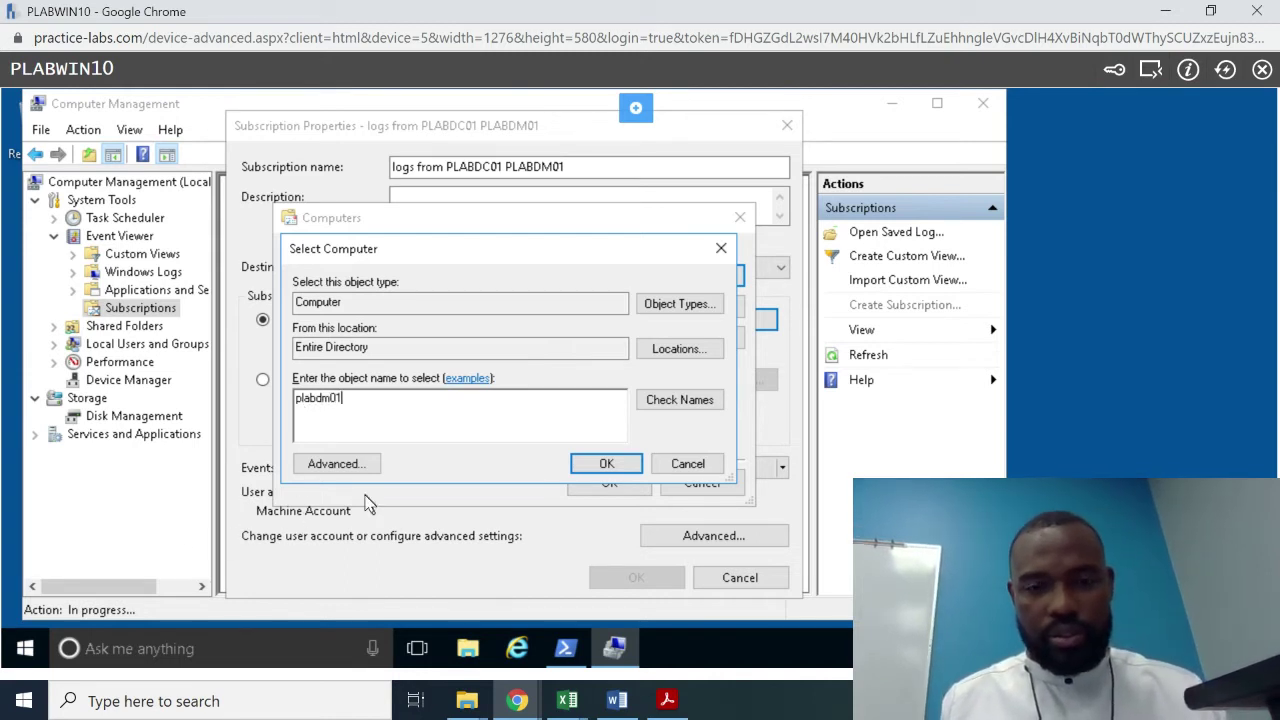
click(603, 467)
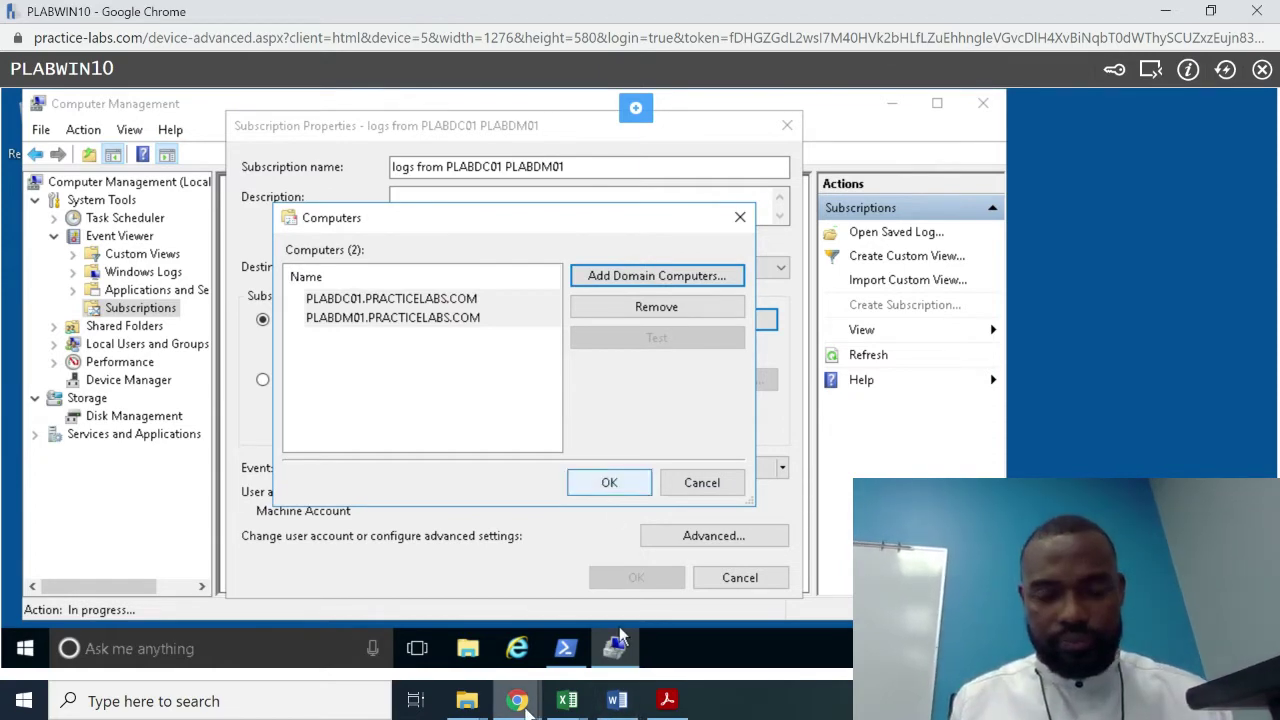
- Read step 8 of the MindTap instructions on checking the source computers' connectivity
mouse_move(527, 706)
click(88, 645)
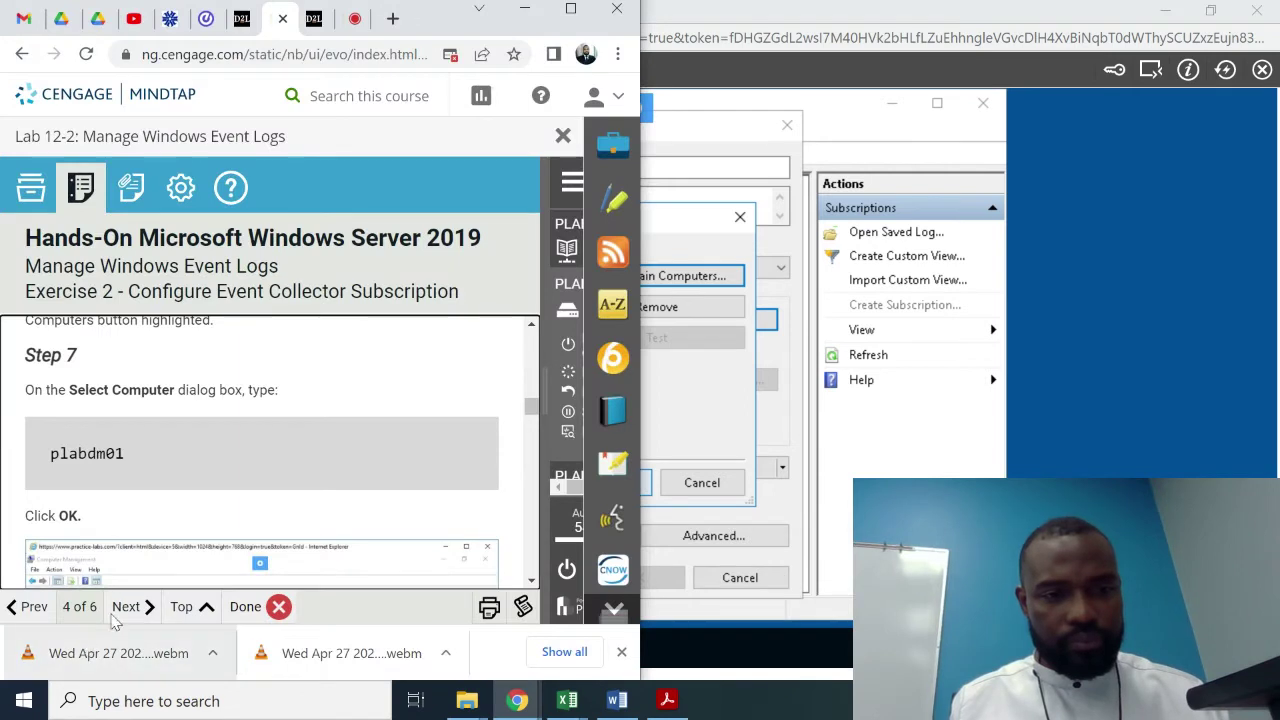
scroll(259, 470, down, 3)
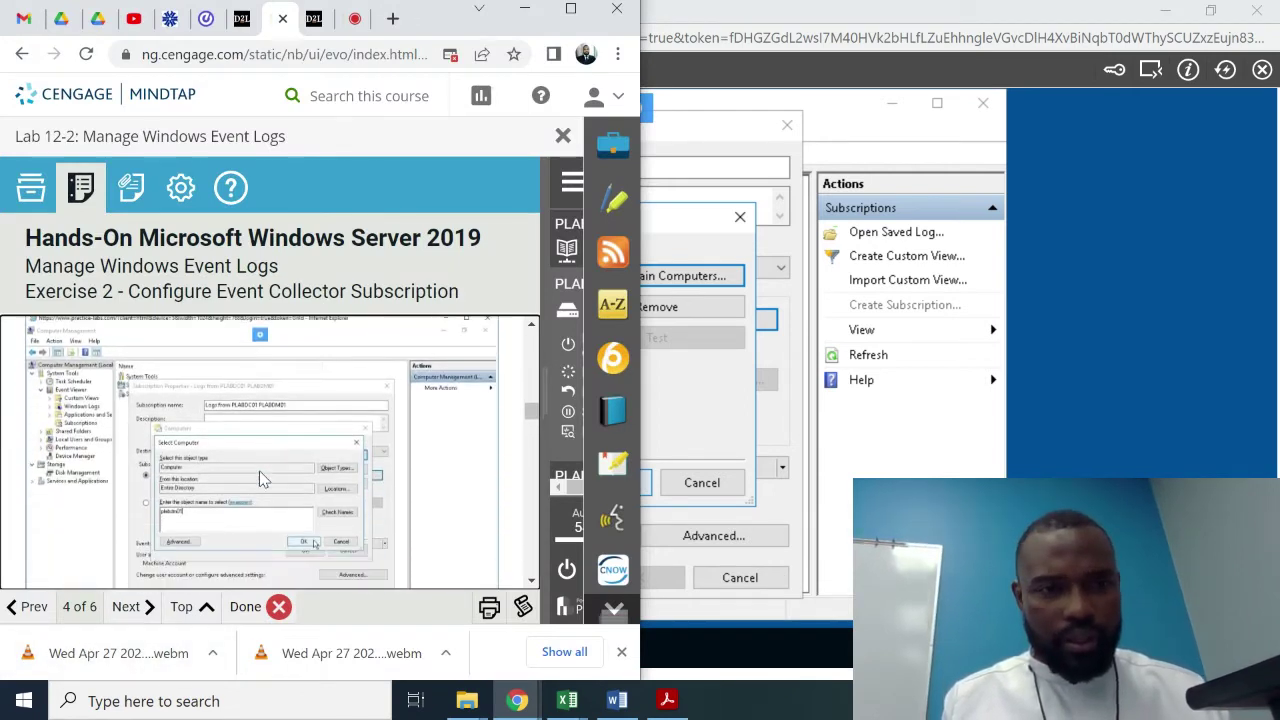
scroll(259, 478, down, 3)
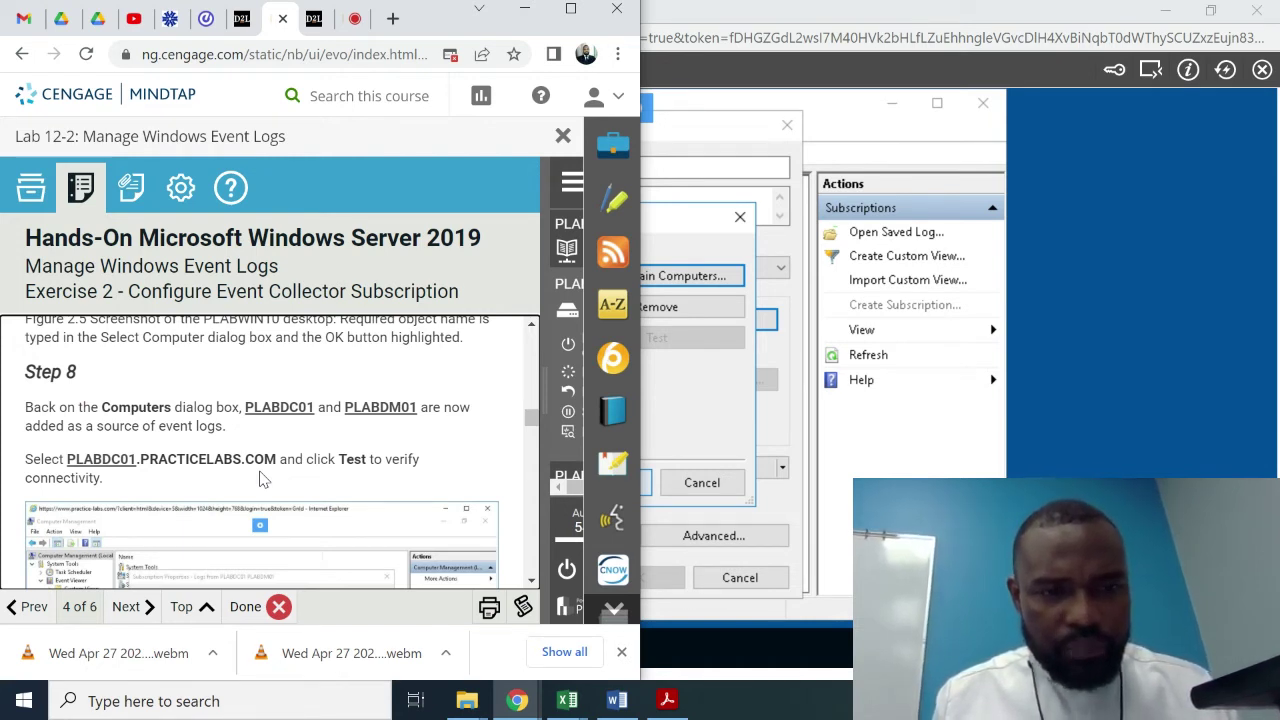
scroll(262, 479, down, 1)
scroll(260, 478, down, 1)
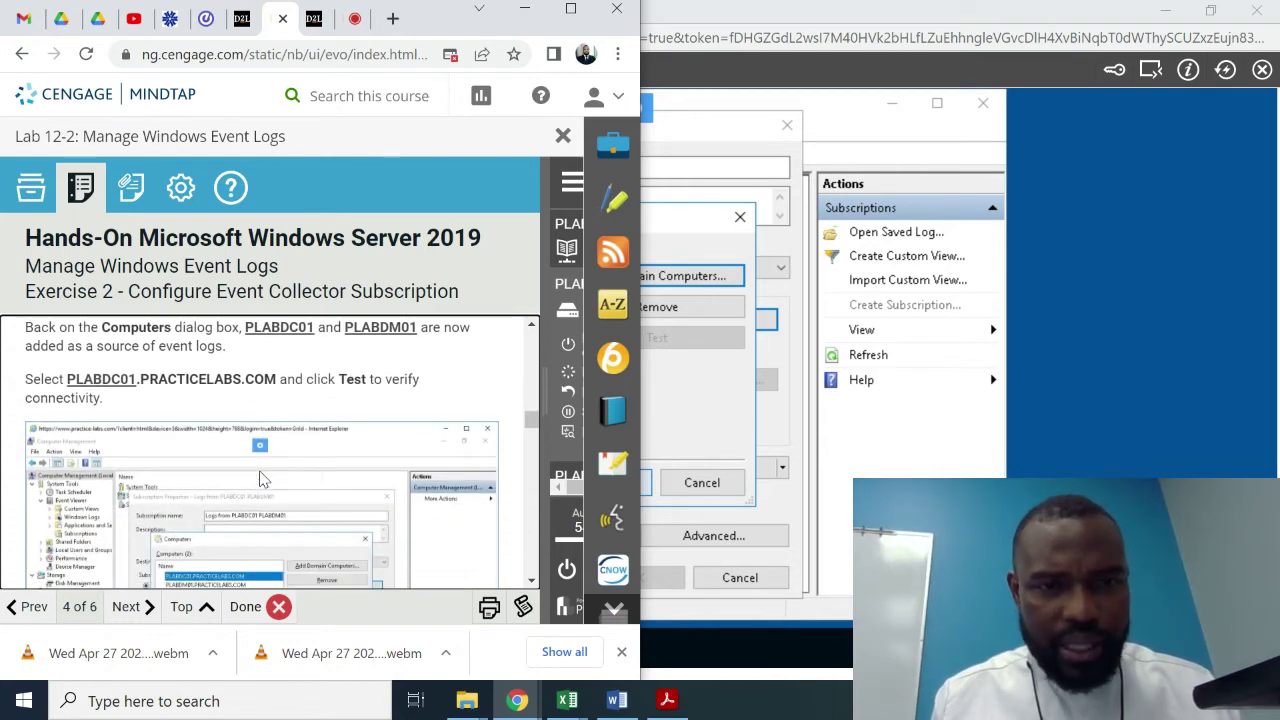
scroll(260, 478, down, 1)
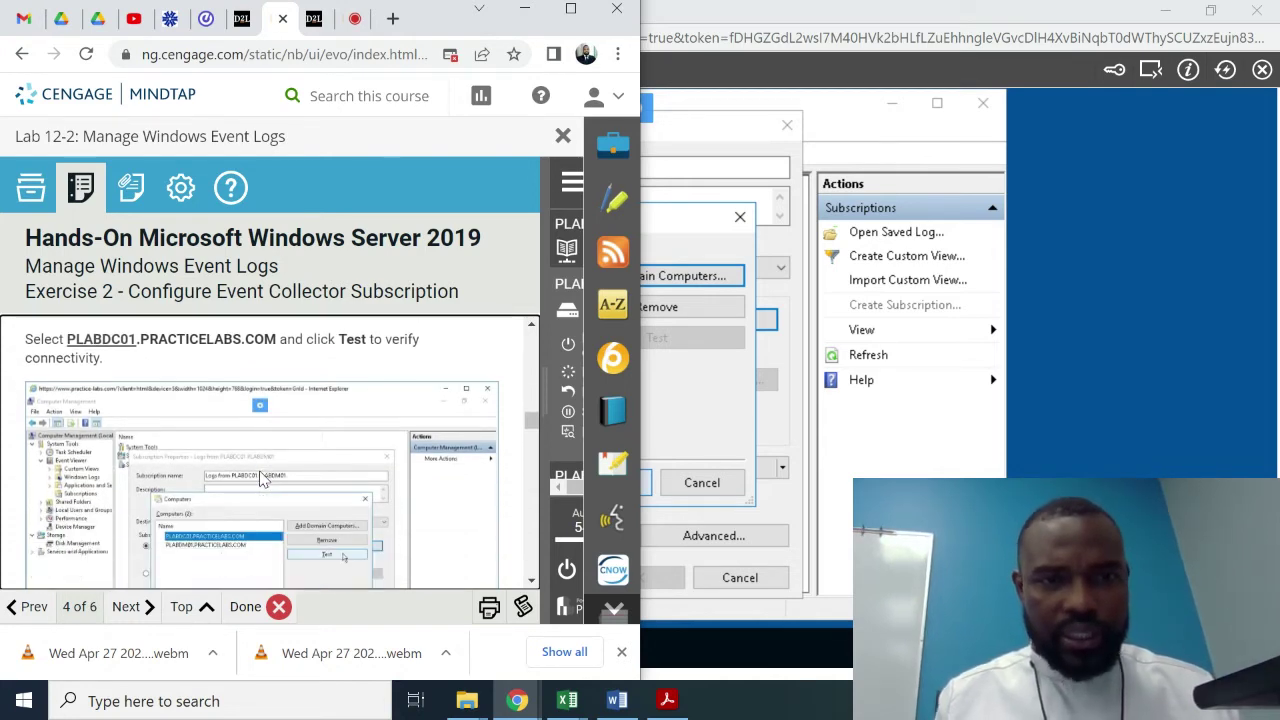
- Test the connectivity of PLABDC01.PRACTICELABS.COM and PLABDM01.PRACTICELABS.COM in the subscription's computer list and dismiss both result messages
click(660, 125)
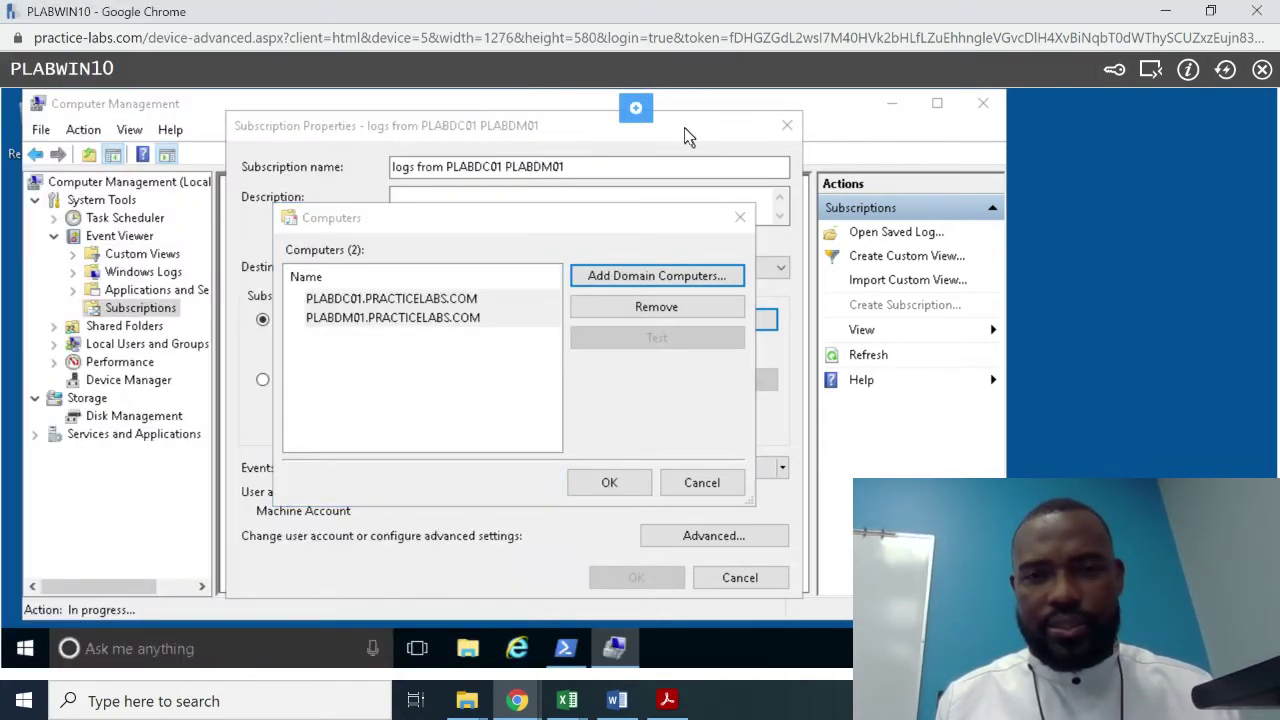
click(455, 305)
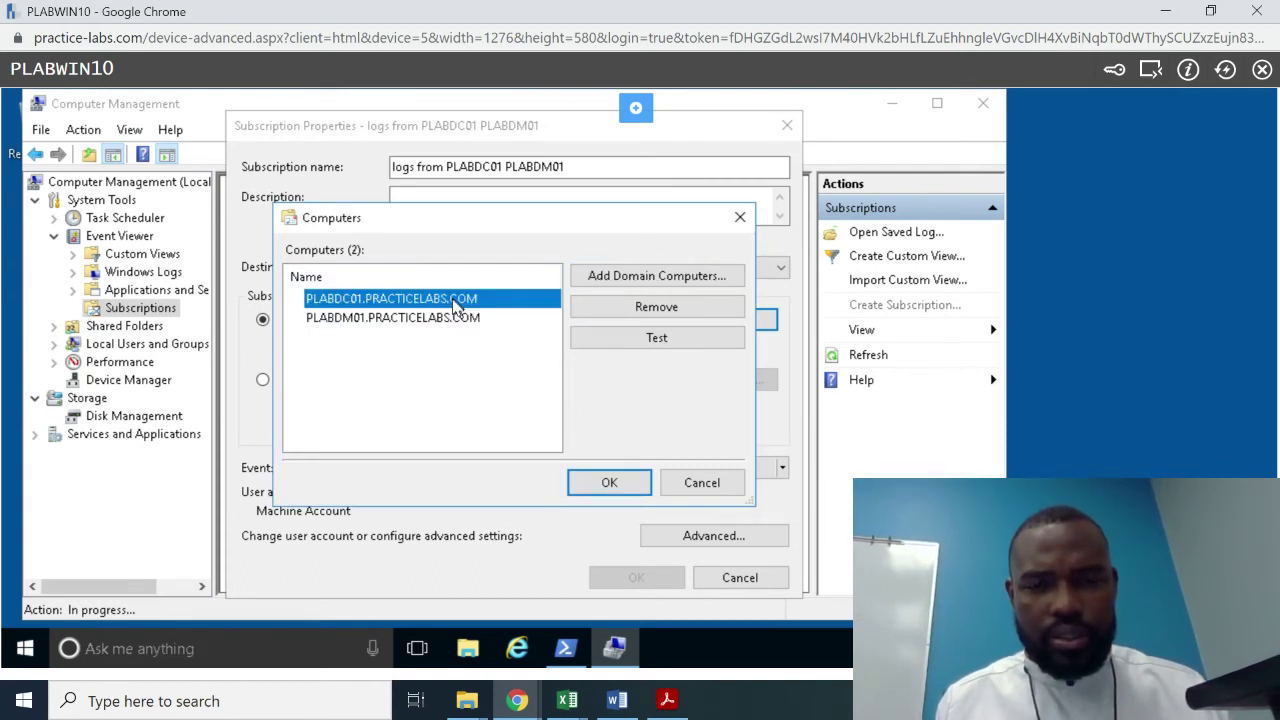
click(664, 342)
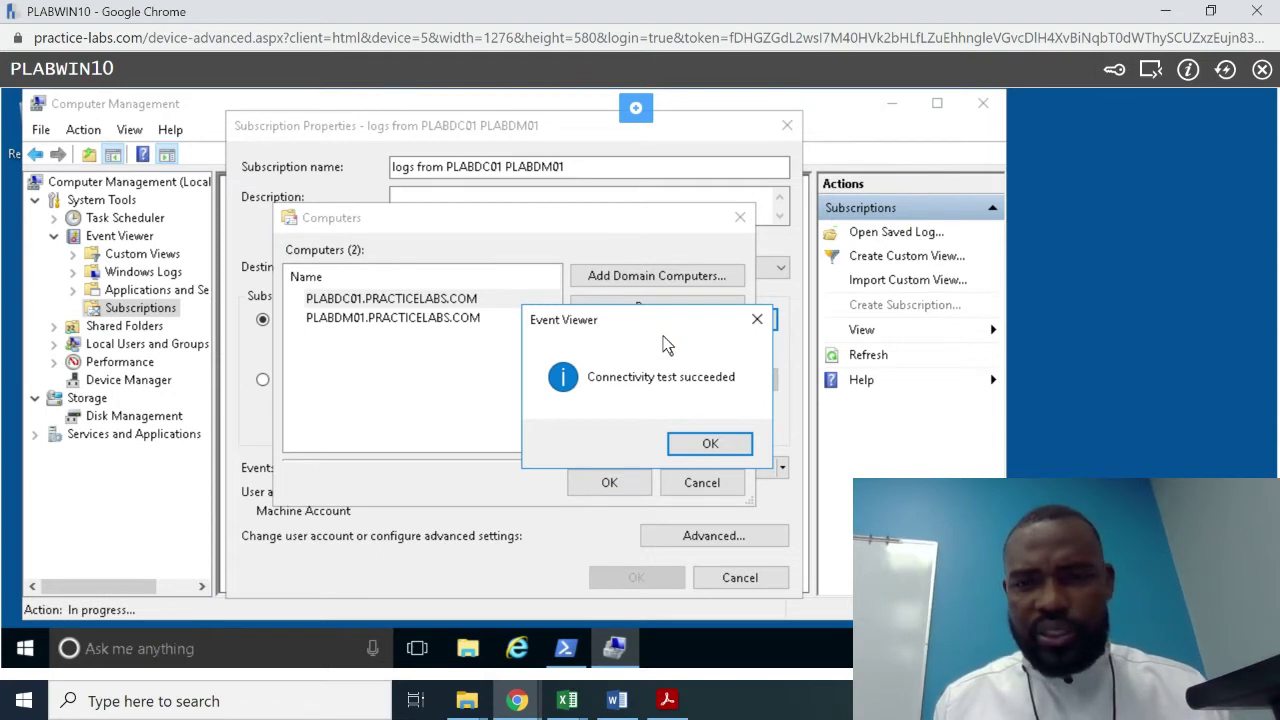
click(709, 446)
click(423, 320)
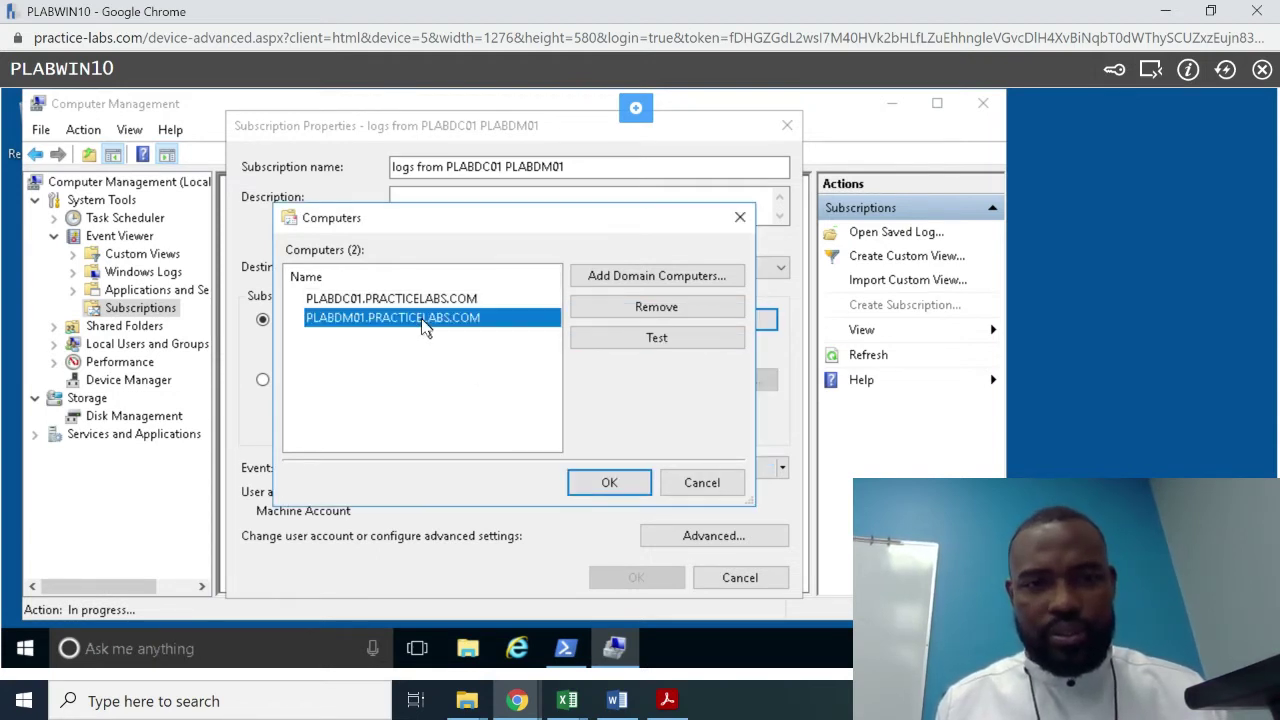
click(651, 340)
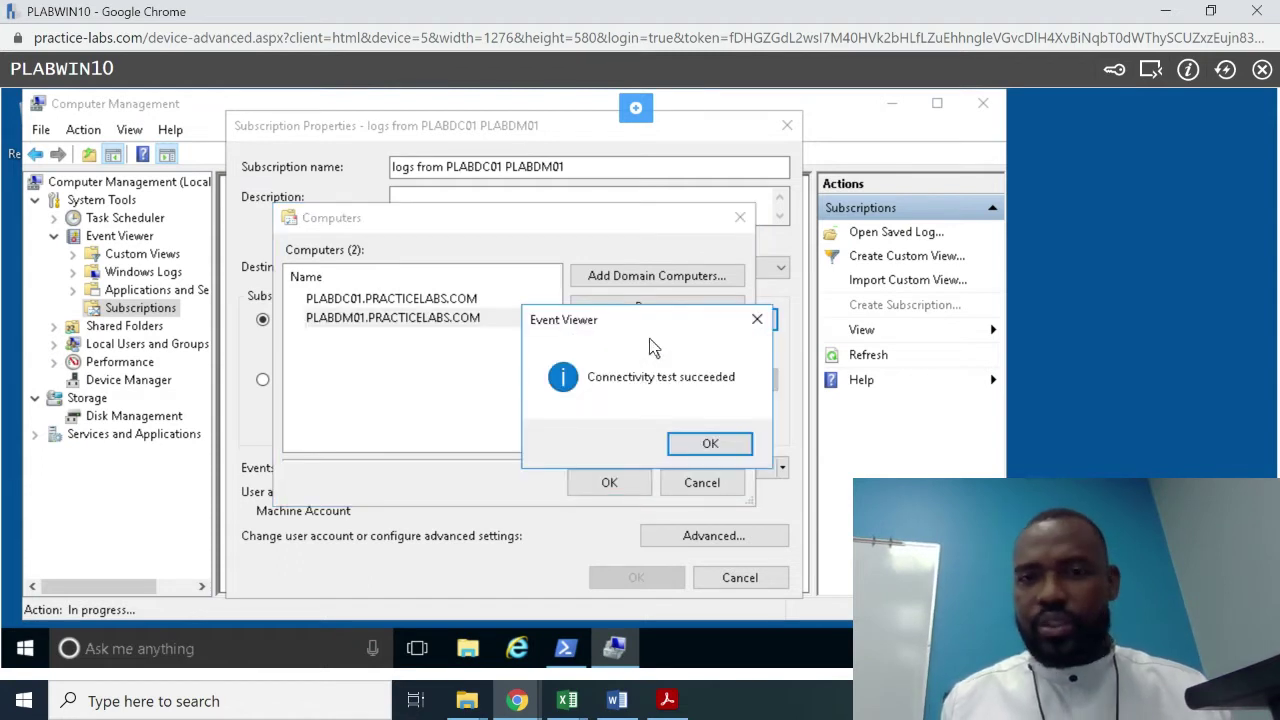
click(706, 443)
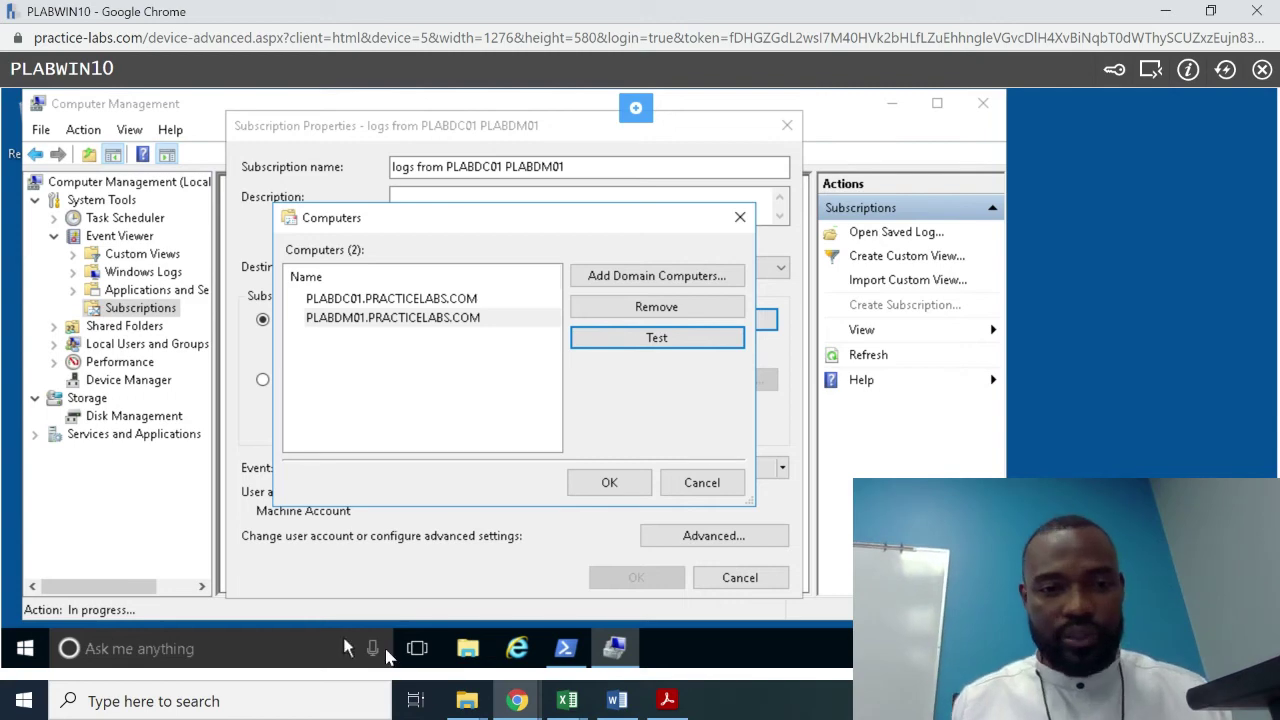
- Read steps 9 to 12 of the MindTap instructions and confirm the subscription's computer list in the PLABWIN10 session
mouse_move(510, 700)
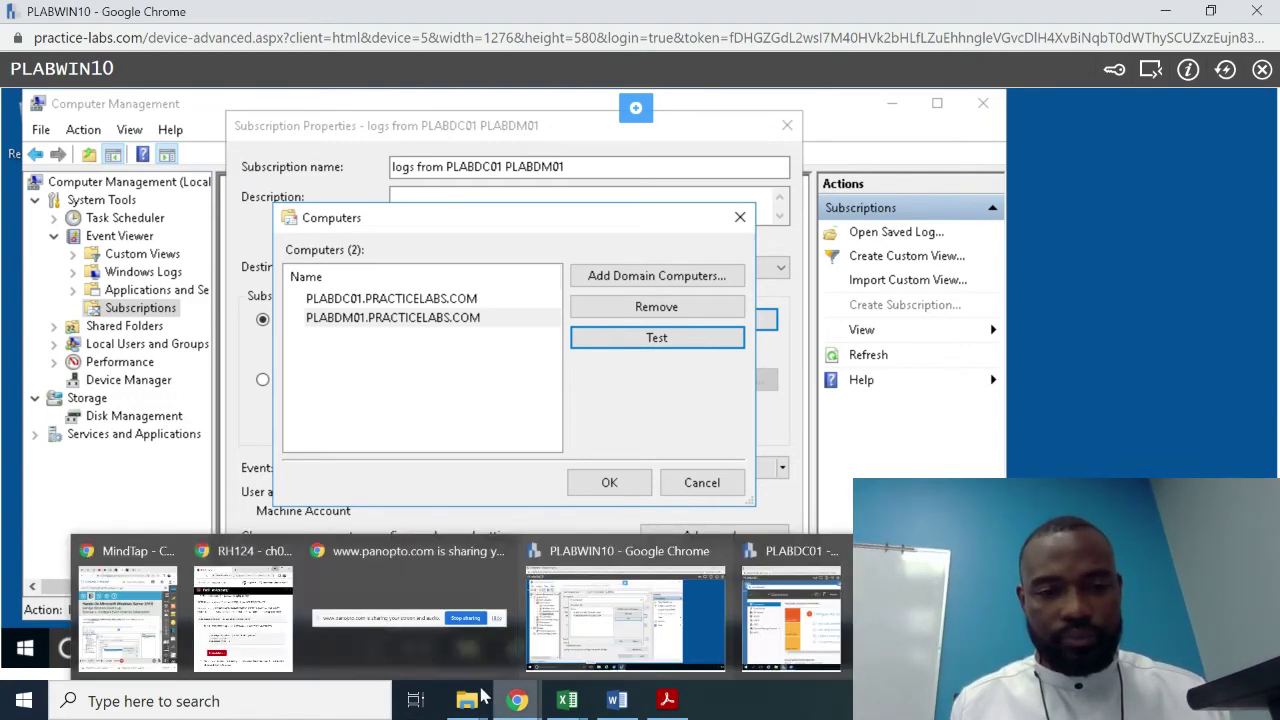
click(145, 628)
scroll(137, 625, down, 2)
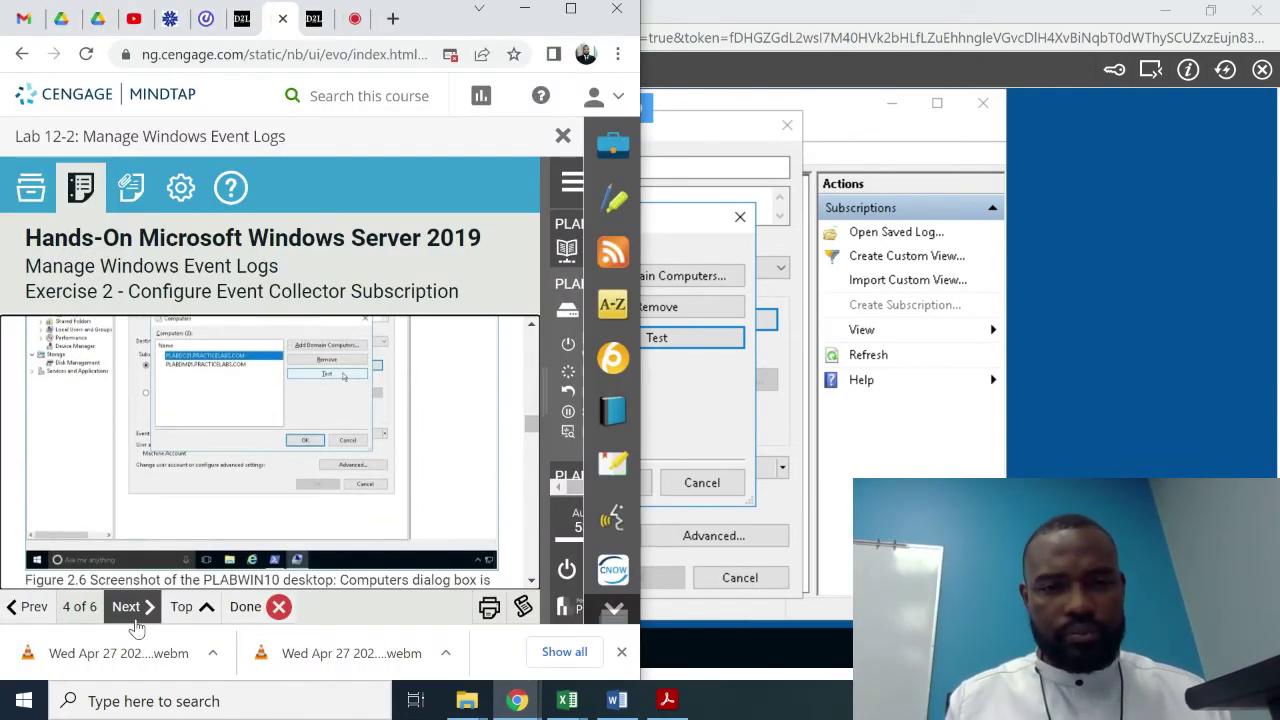
scroll(137, 625, down, 3)
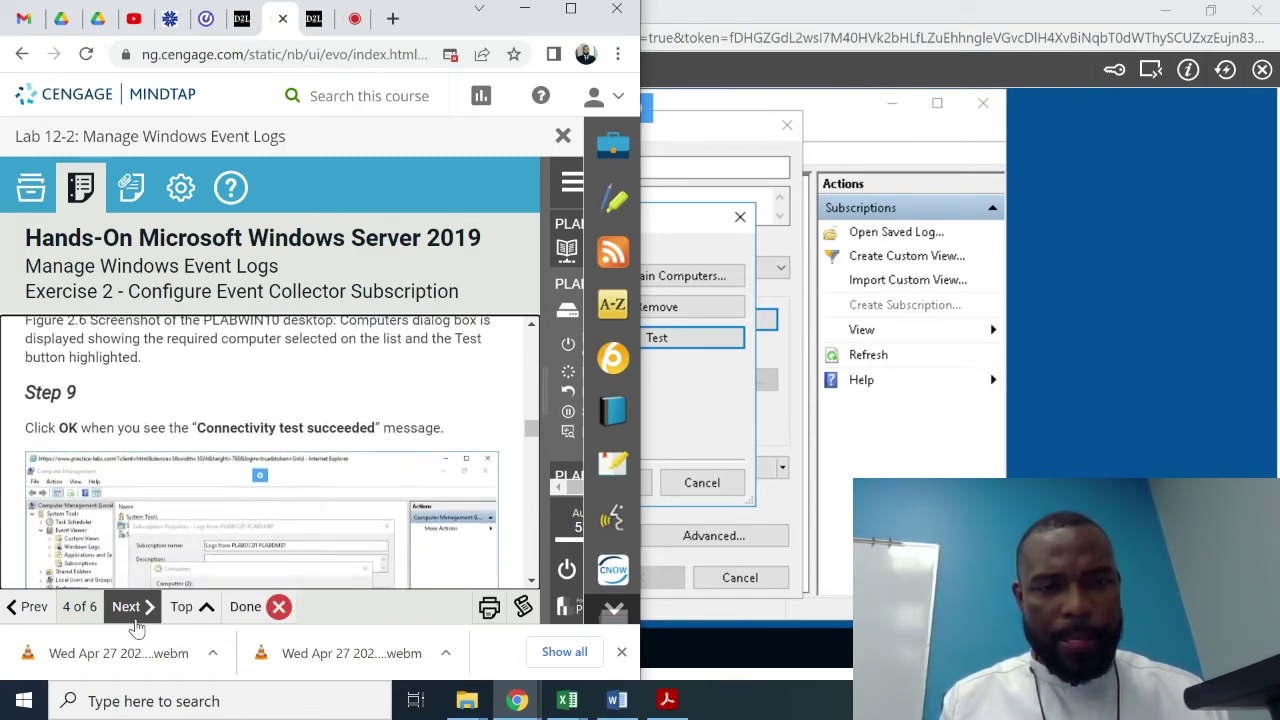
scroll(137, 625, down, 3)
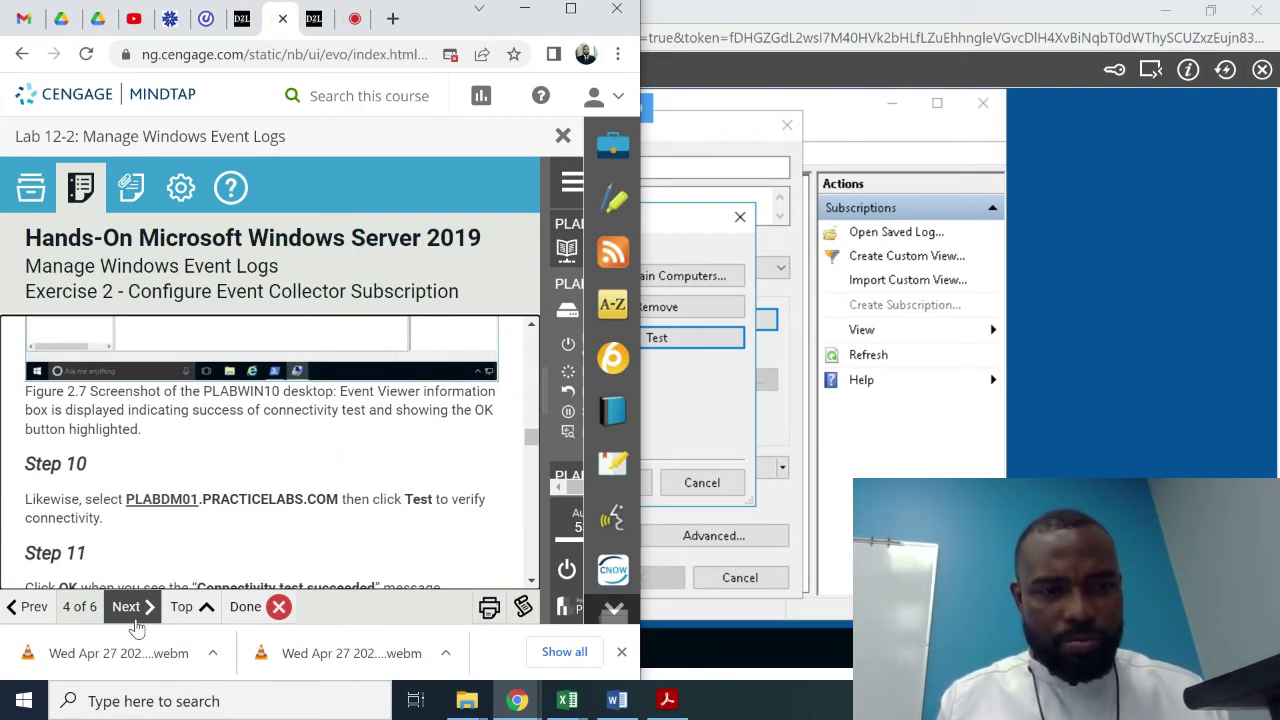
scroll(137, 625, down, 2)
scroll(137, 625, down, 3)
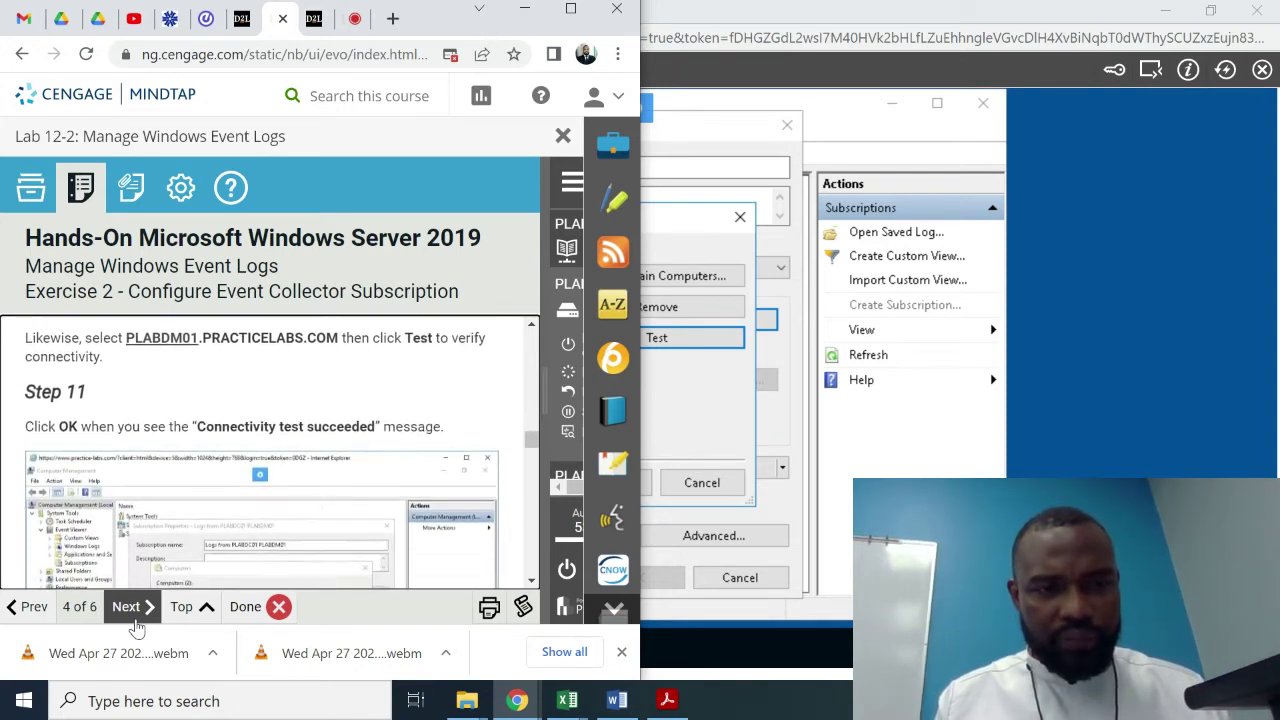
scroll(137, 625, down, 3)
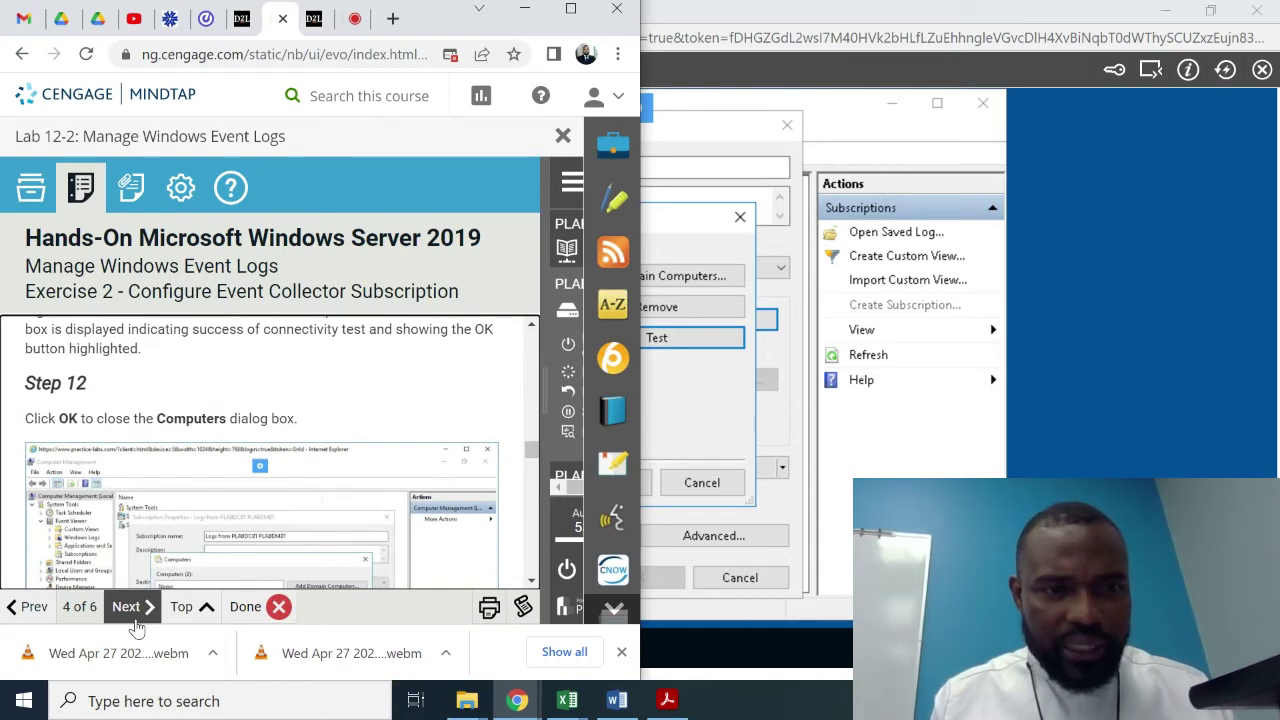
scroll(137, 625, down, 1)
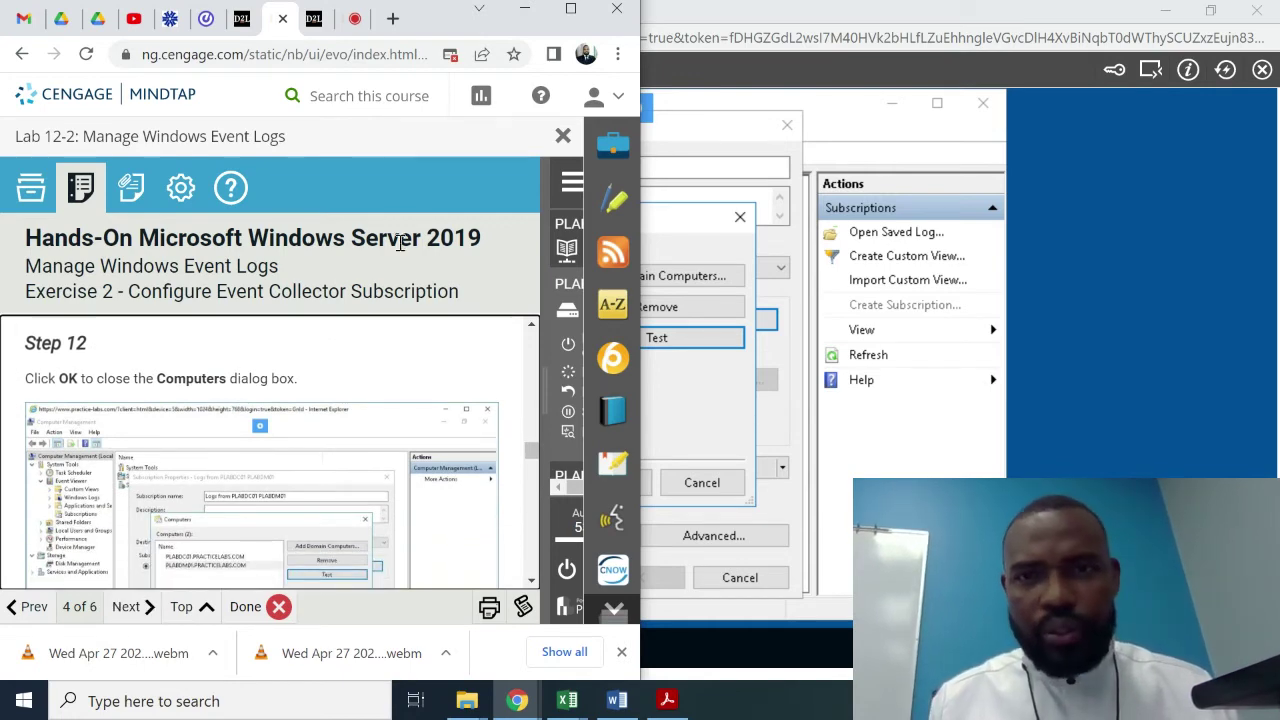
click(723, 122)
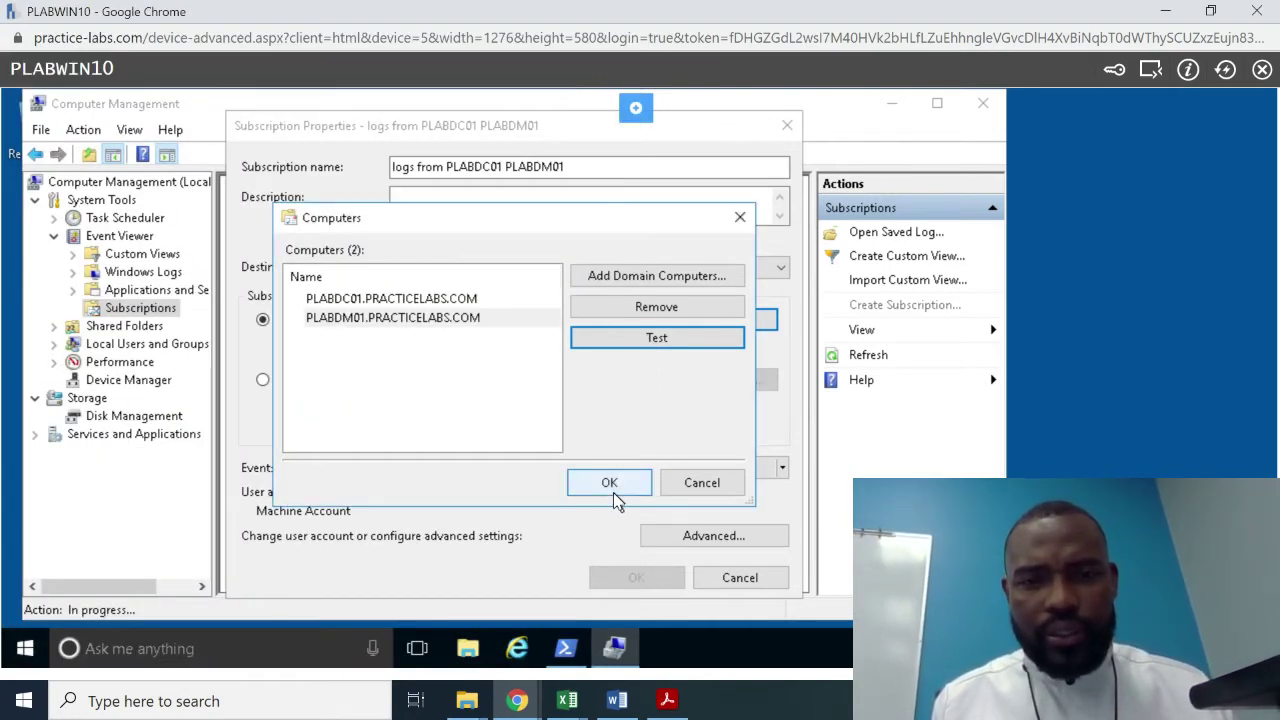
click(612, 490)
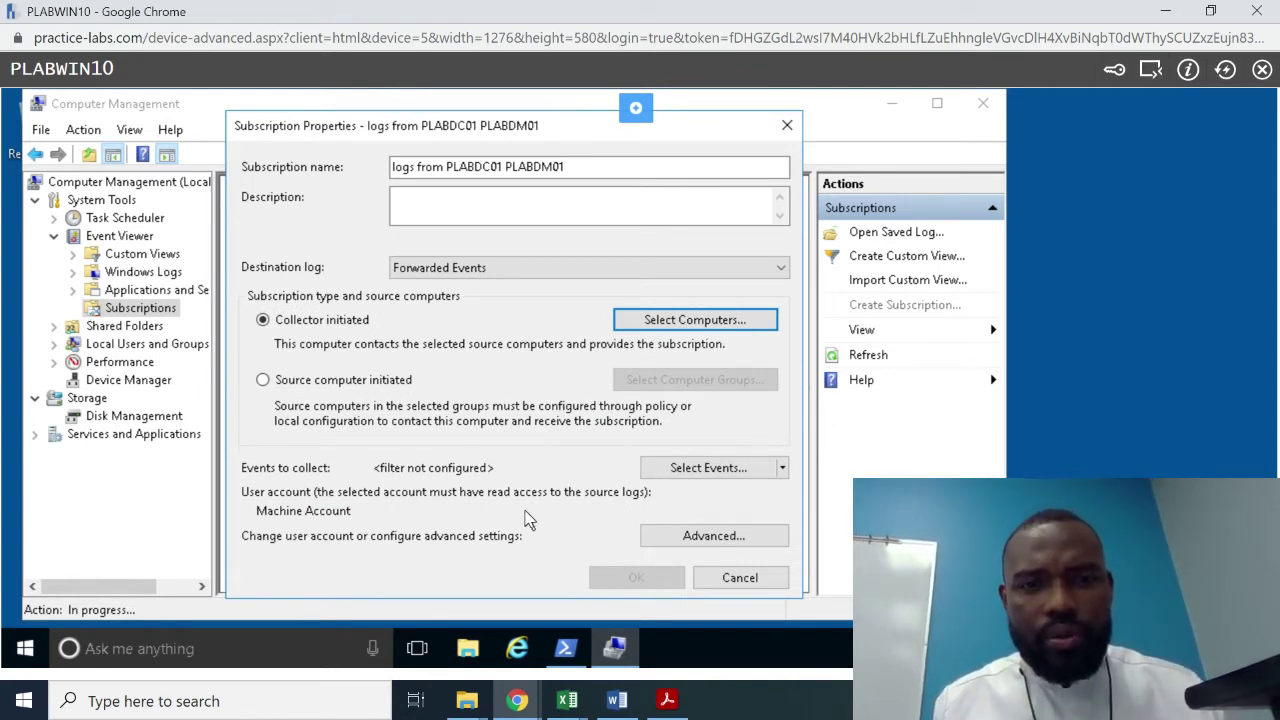
- Read steps 13 and 14 of the MindTap instructions on selecting the events to collect and their event levels
mouse_move(517, 700)
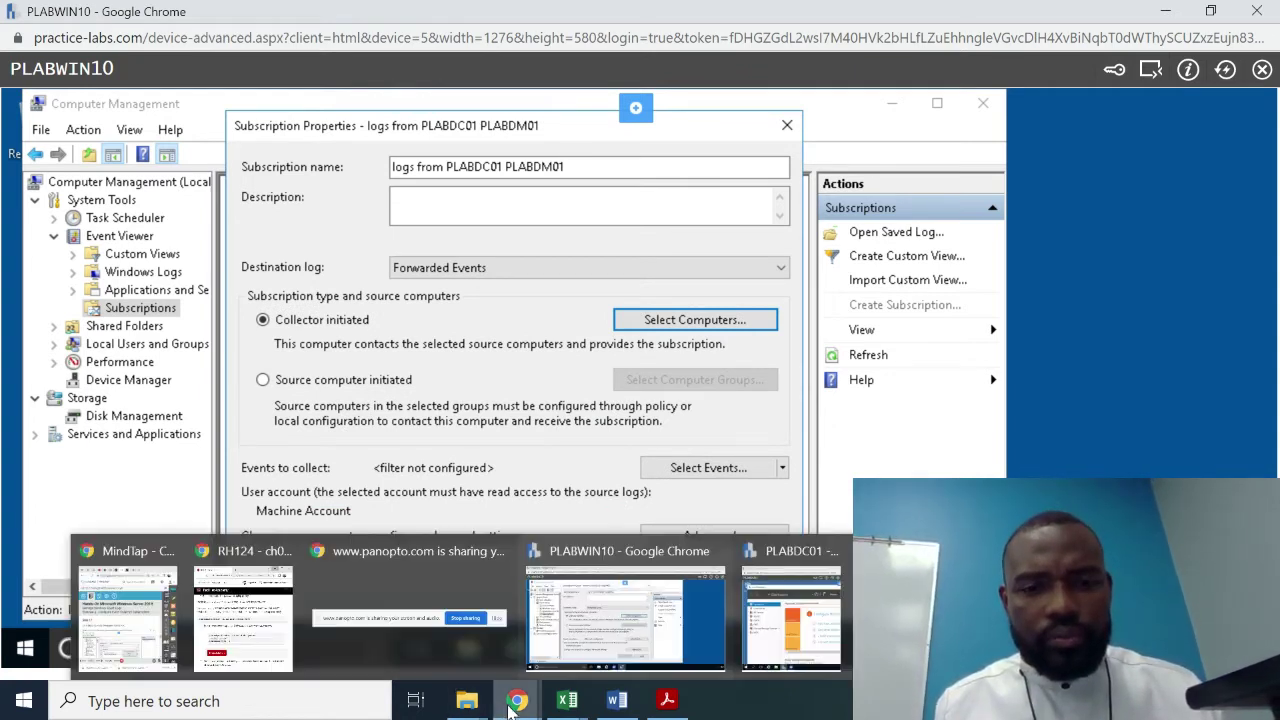
click(141, 634)
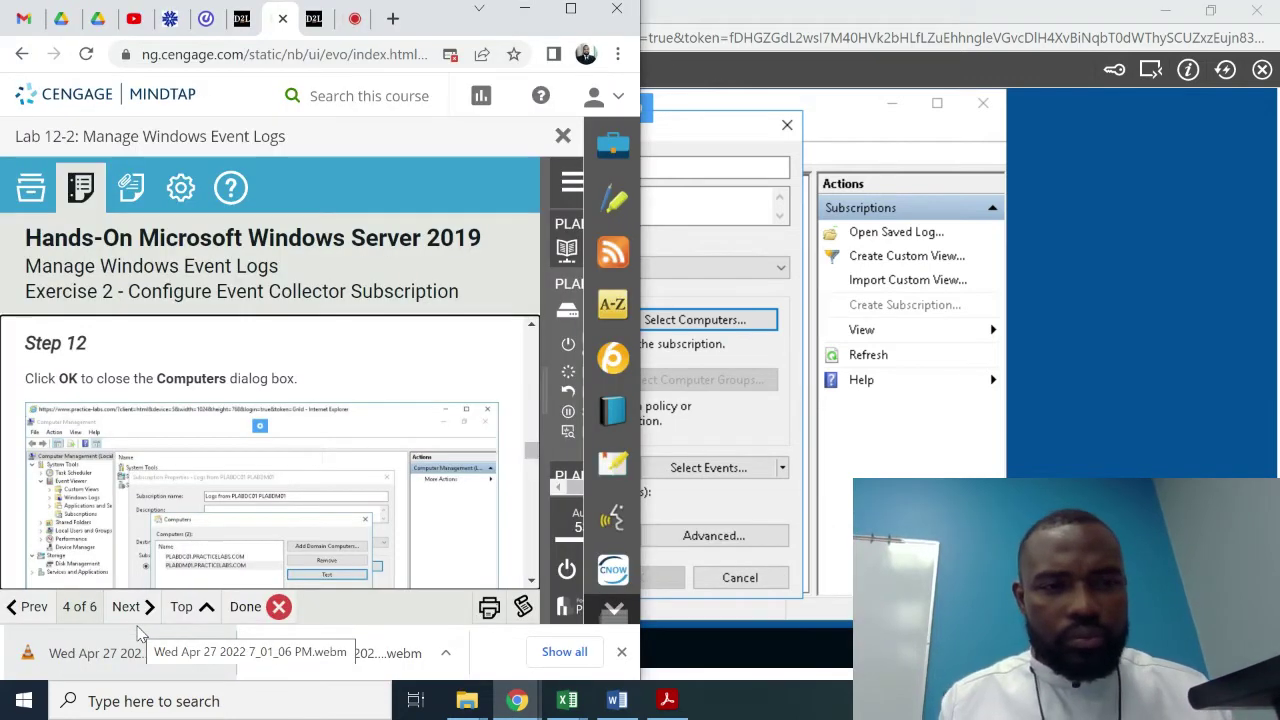
scroll(141, 634, down, 2)
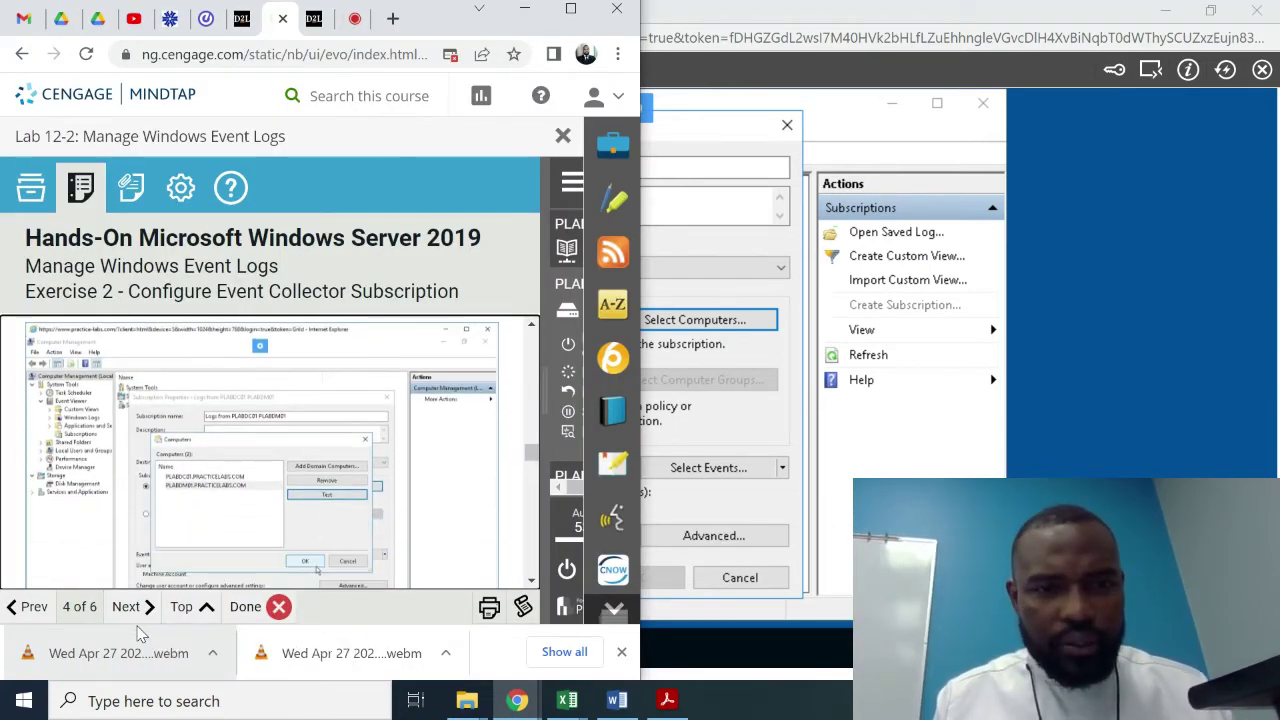
scroll(141, 634, down, 1)
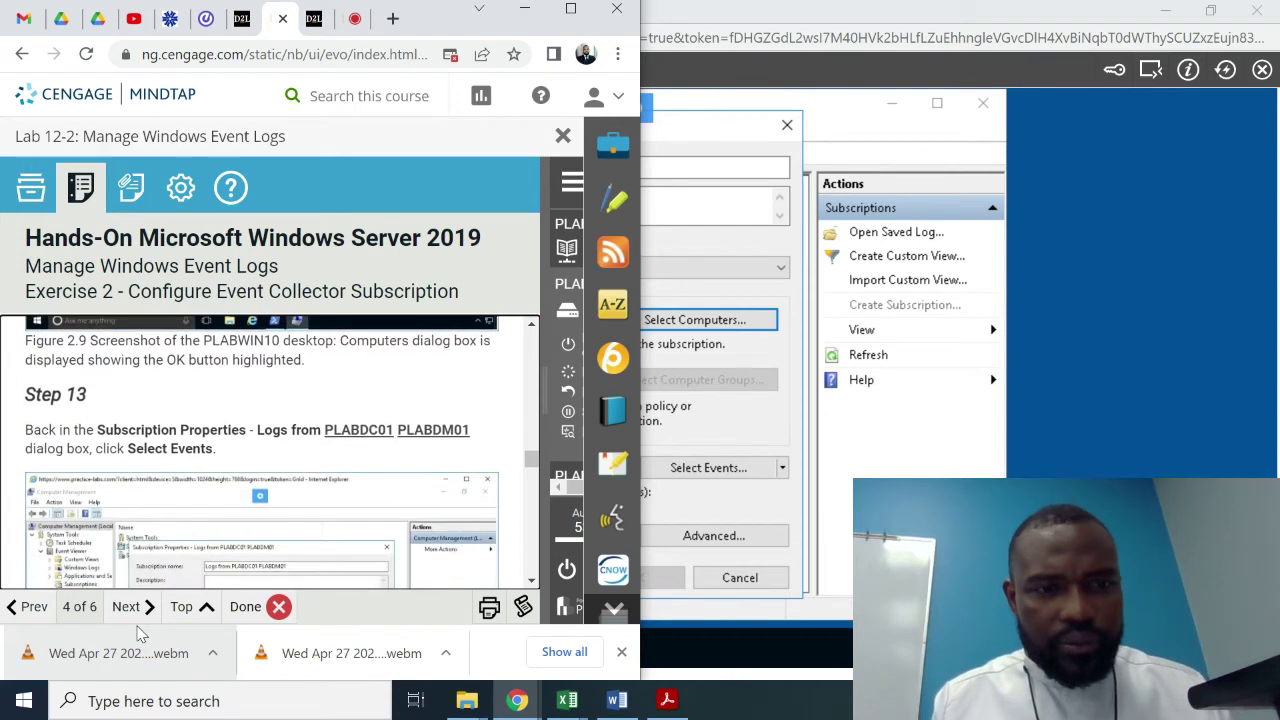
scroll(141, 634, up, 2)
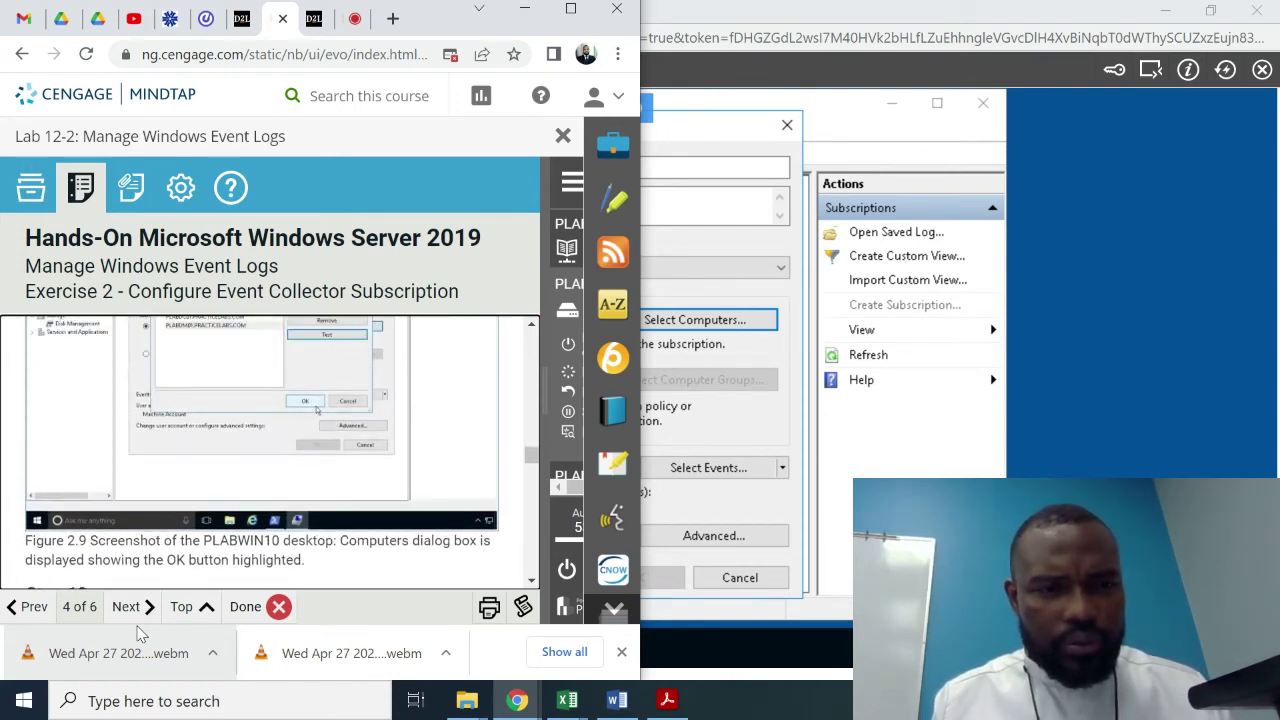
scroll(141, 634, down, 2)
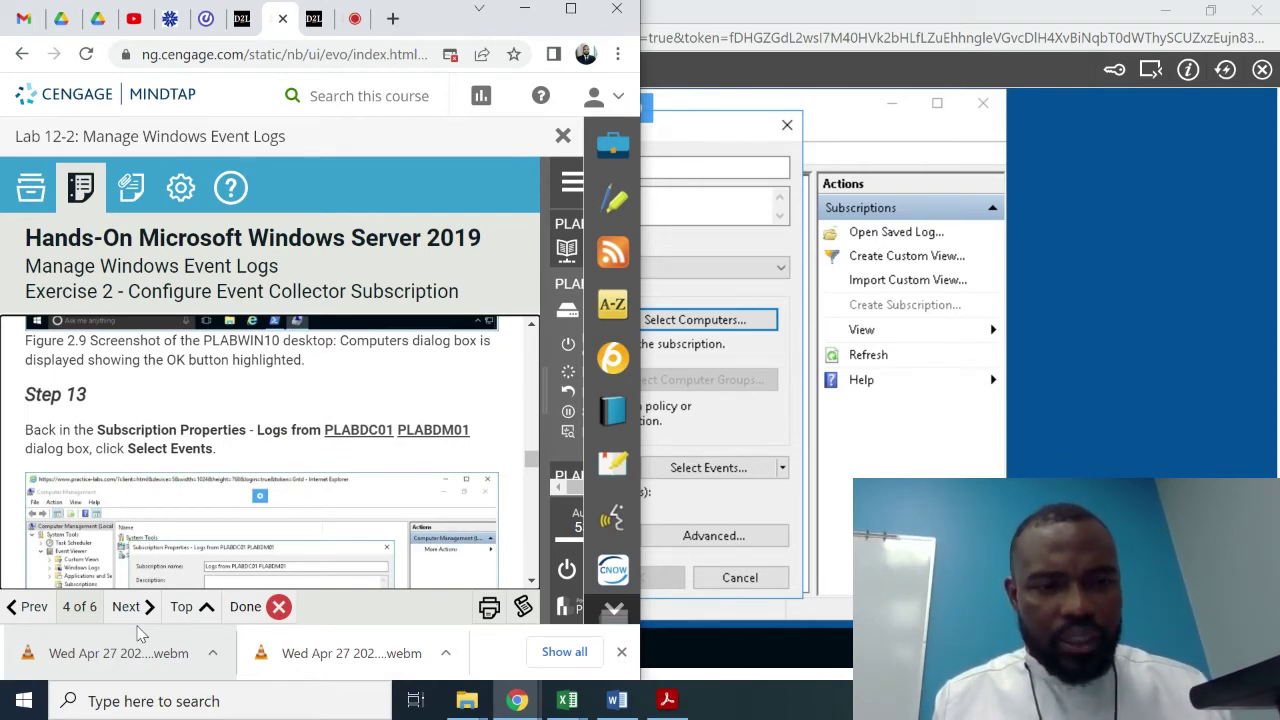
key(Down)
key(Down)
key(Down)
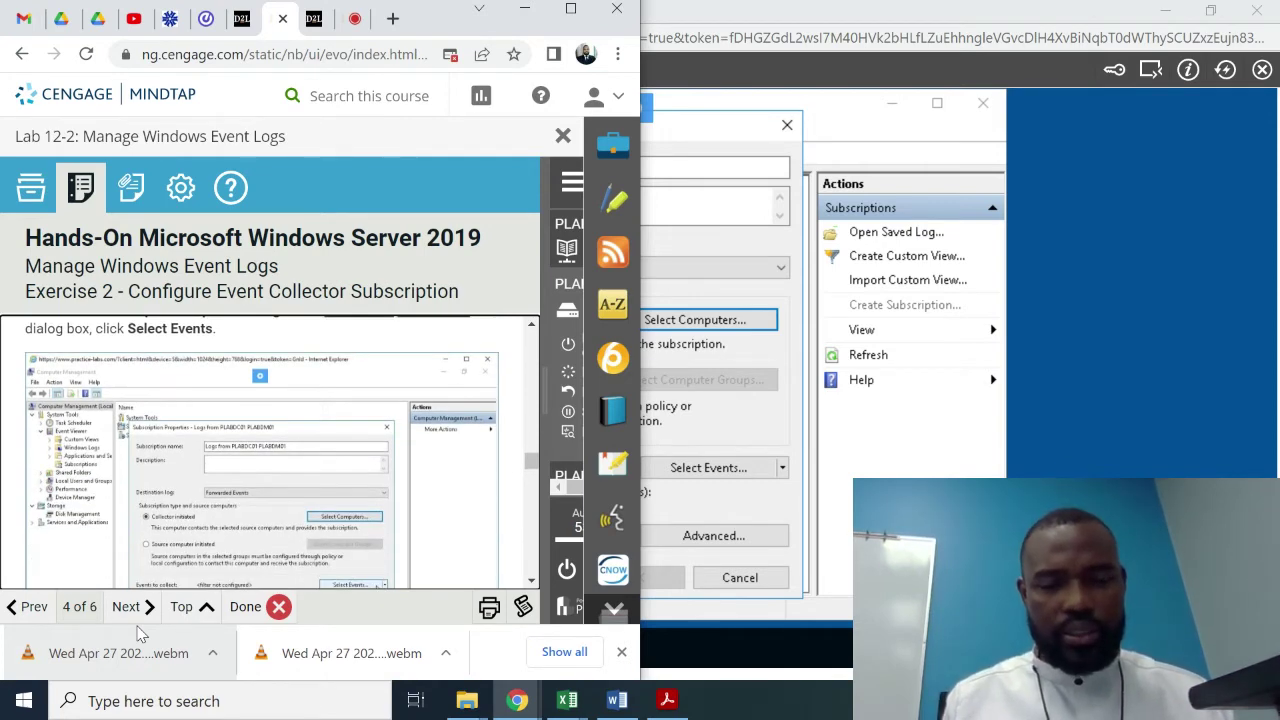
key(Down)
key(Down)
key(Down)
key(Down)
key(Down)
key(Down)
key(Down)
key(Down)
key(Down)
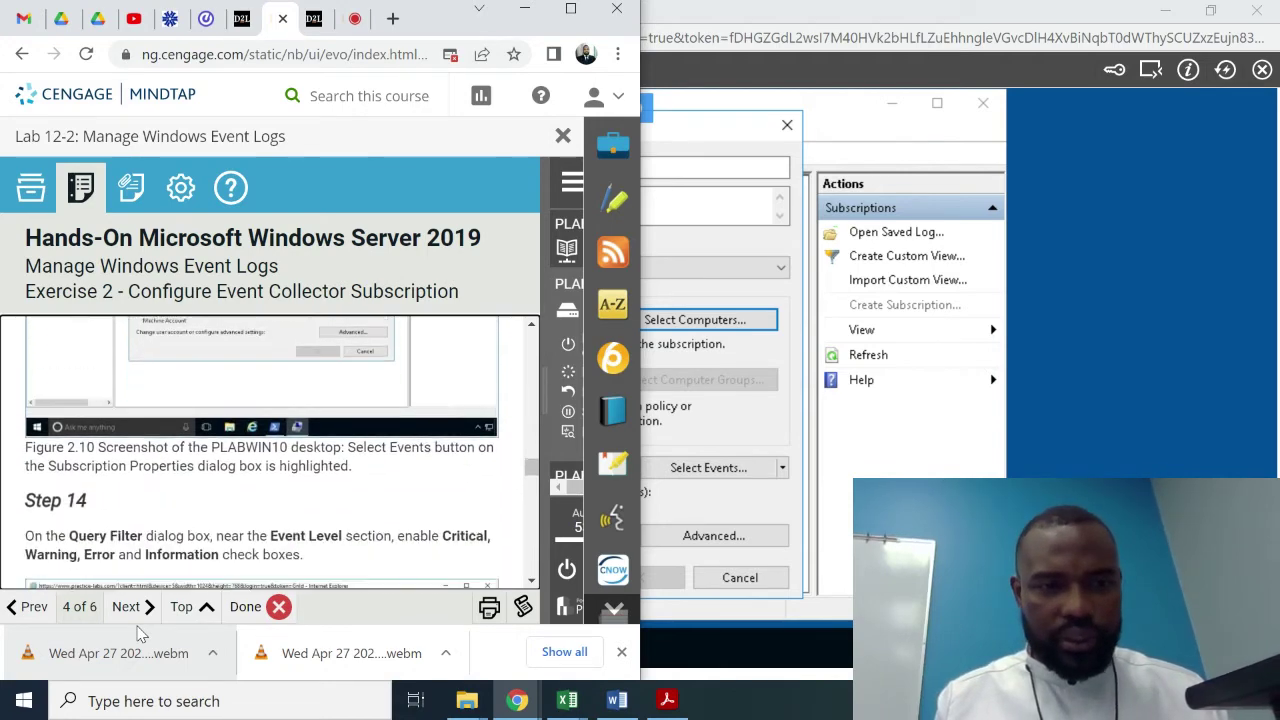
key(Down)
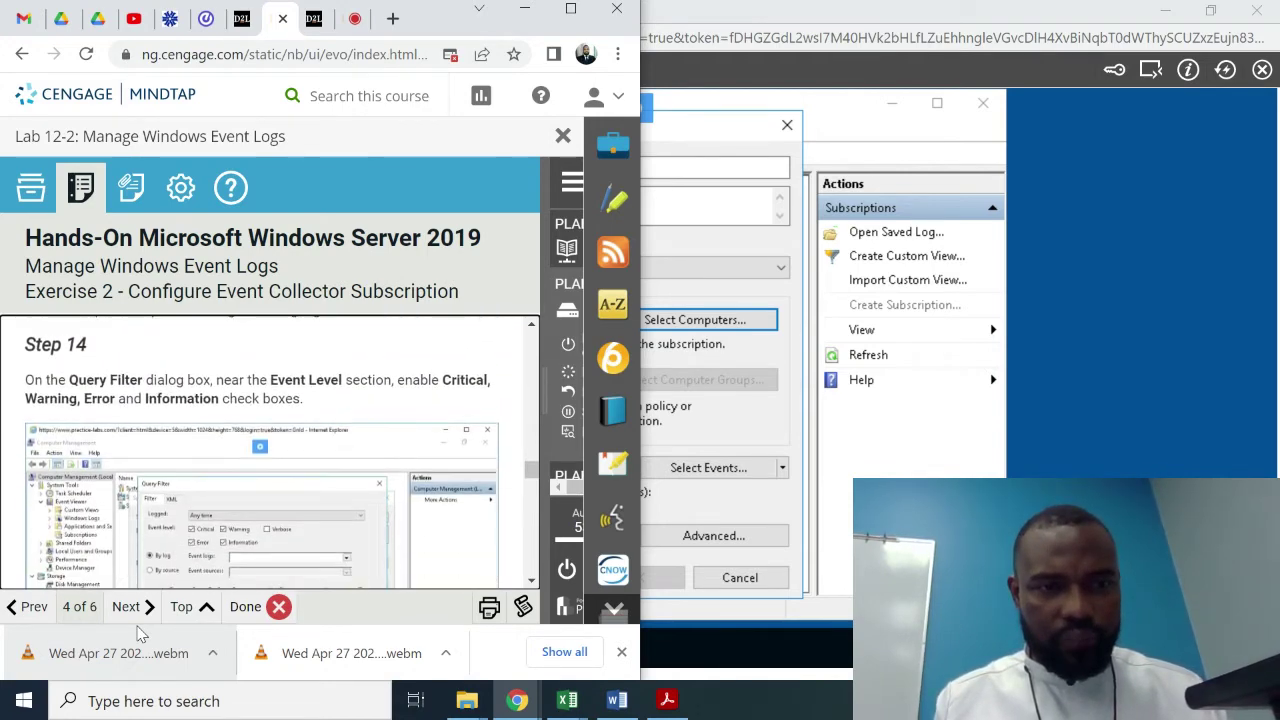
key(Down)
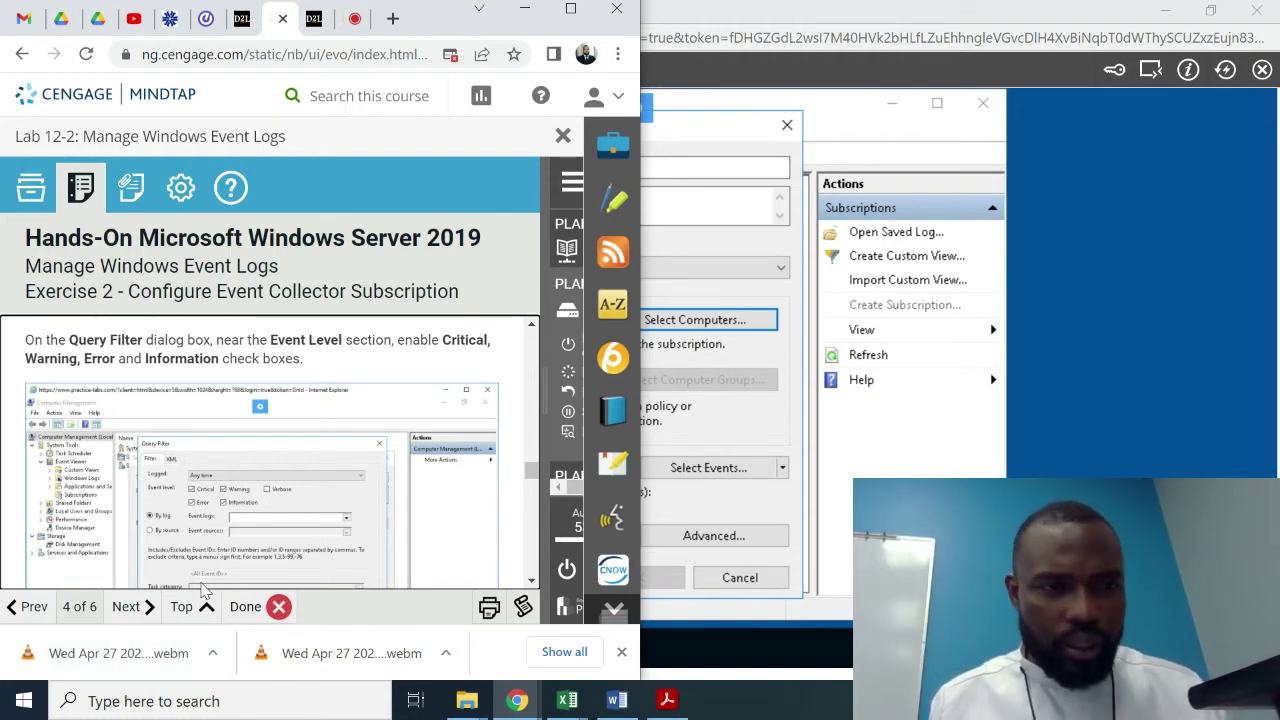
- In the PLABWIN10 session, open the subscription's event query filter and enable the Critical, Warning, Error and Information event levels
click(735, 126)
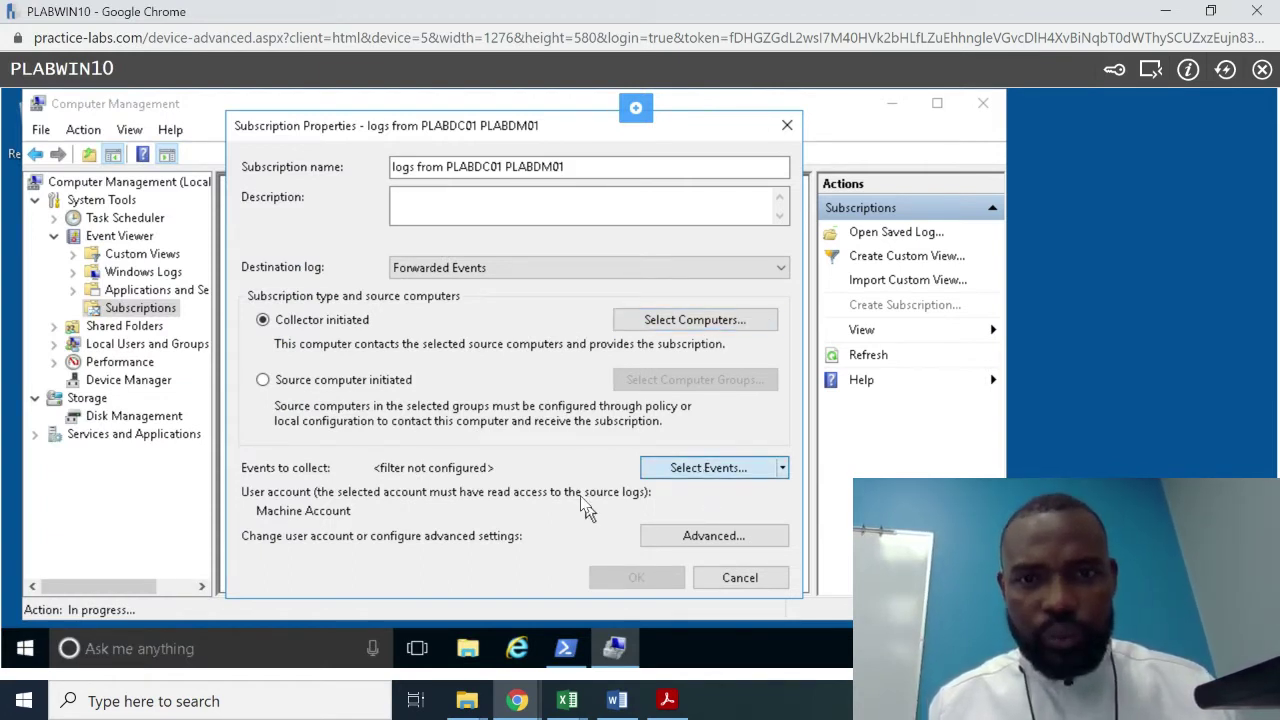
click(673, 471)
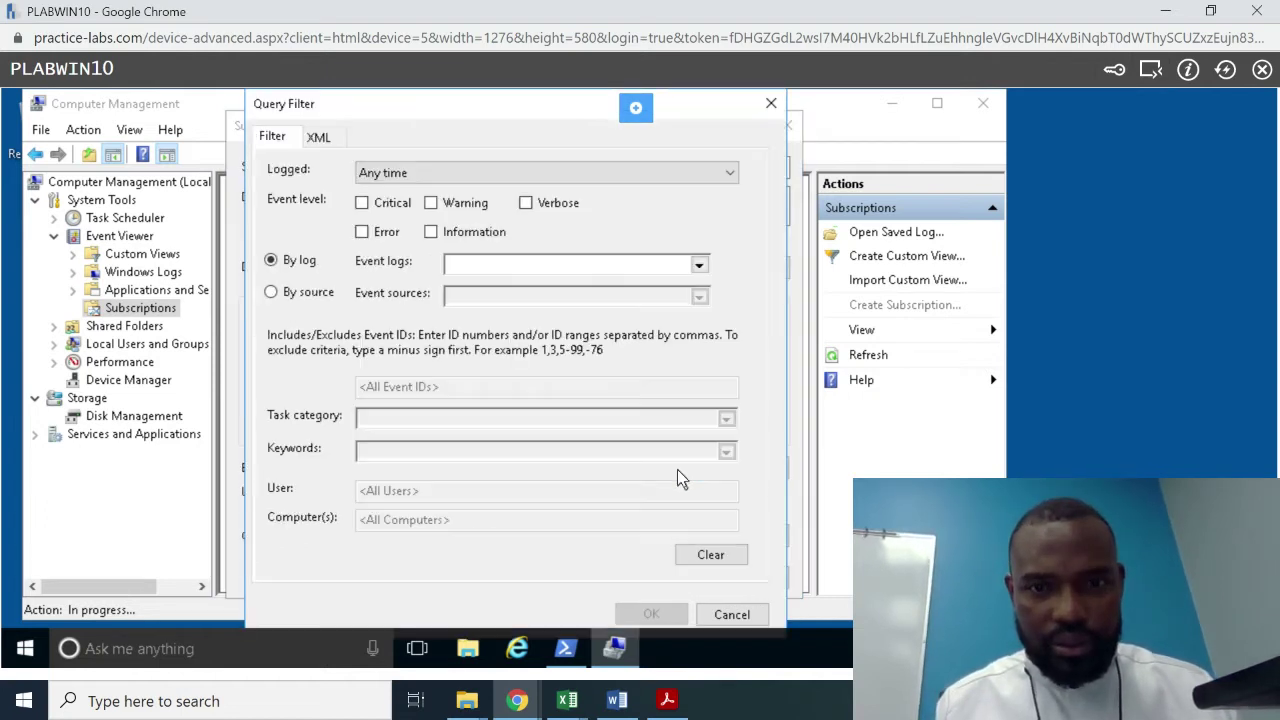
click(361, 204)
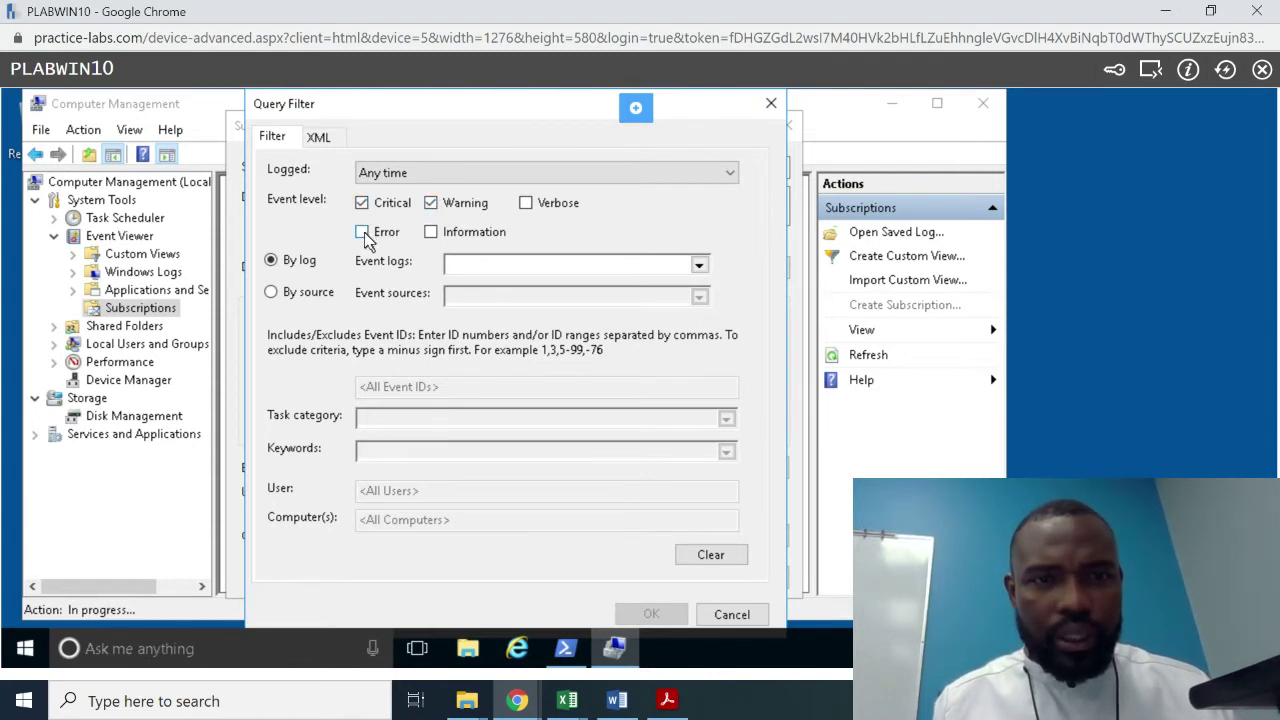
mouse_move(530, 697)
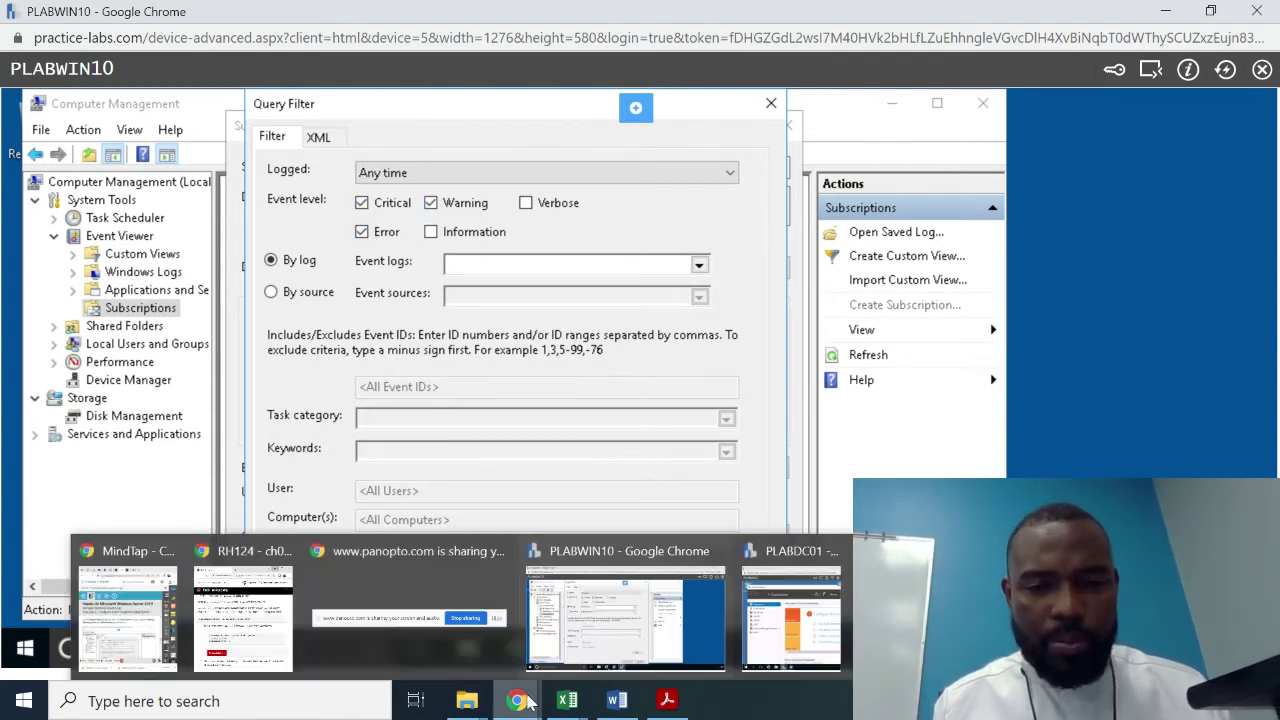
mouse_move(120, 636)
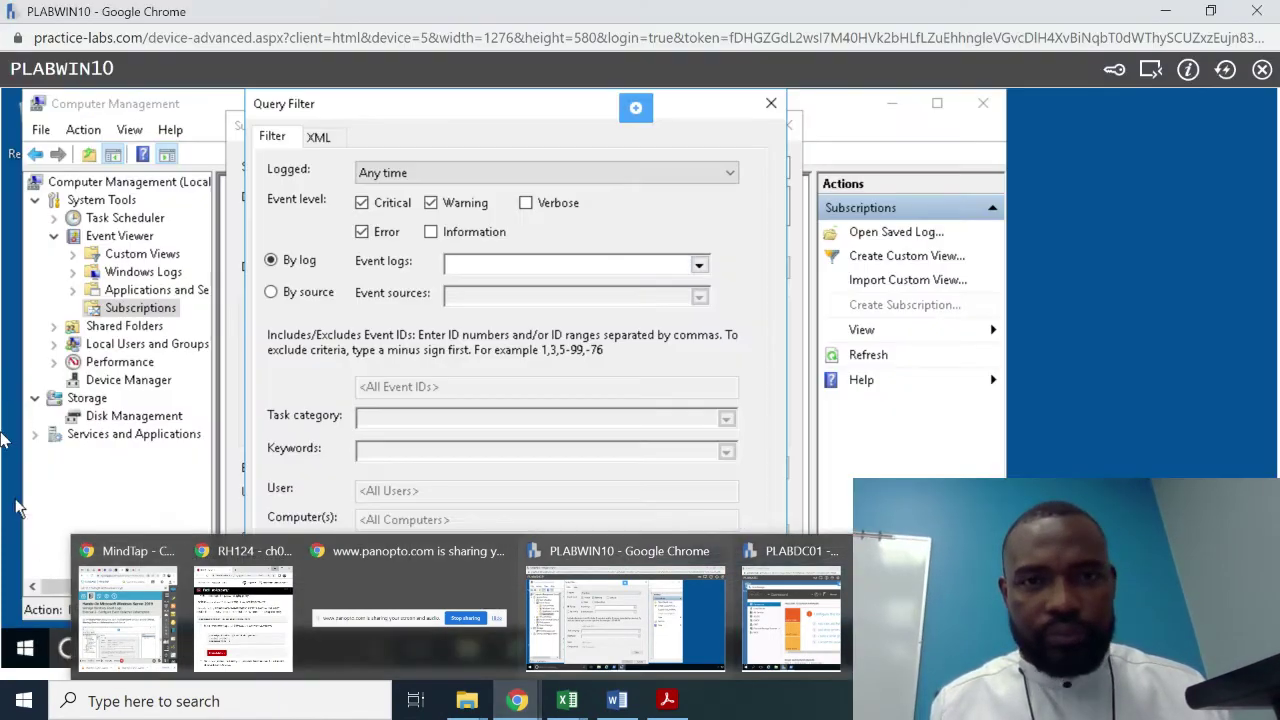
click(625, 615)
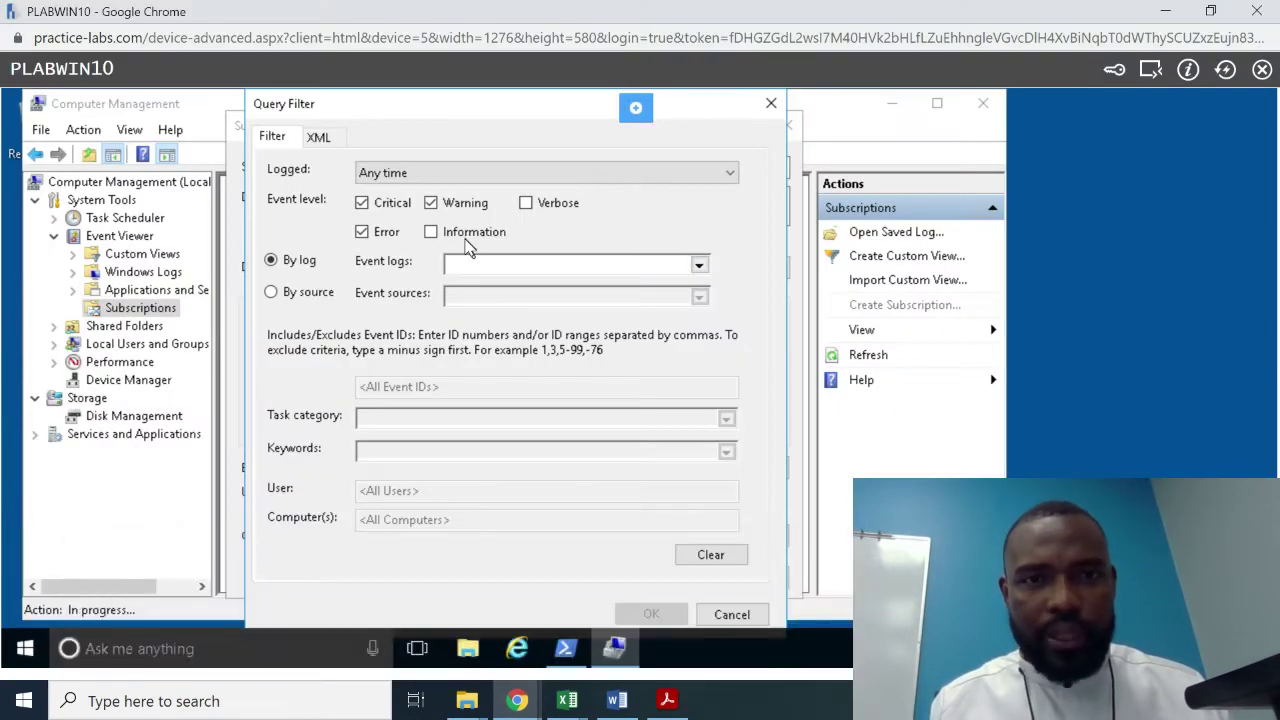
click(432, 236)
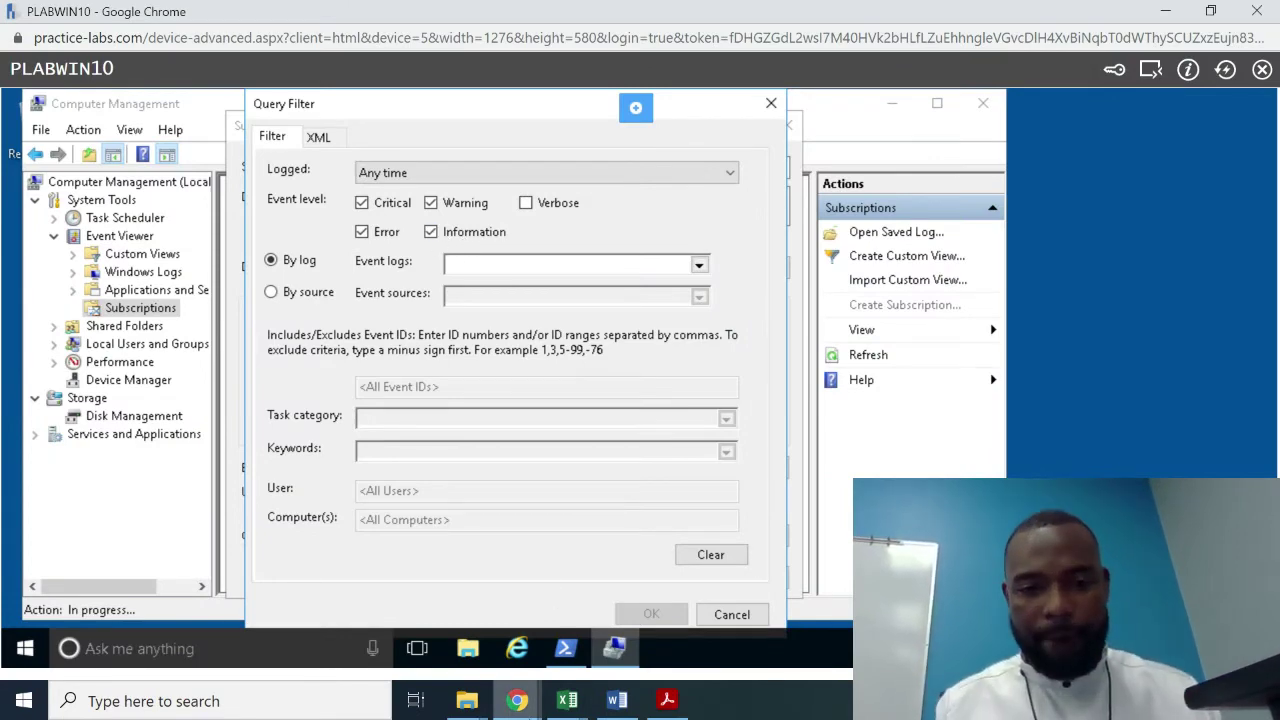
- Read step 15 of the MindTap instructions and select Windows Logs as the query filter's event logs in the PLABWIN10 session
mouse_move(517, 700)
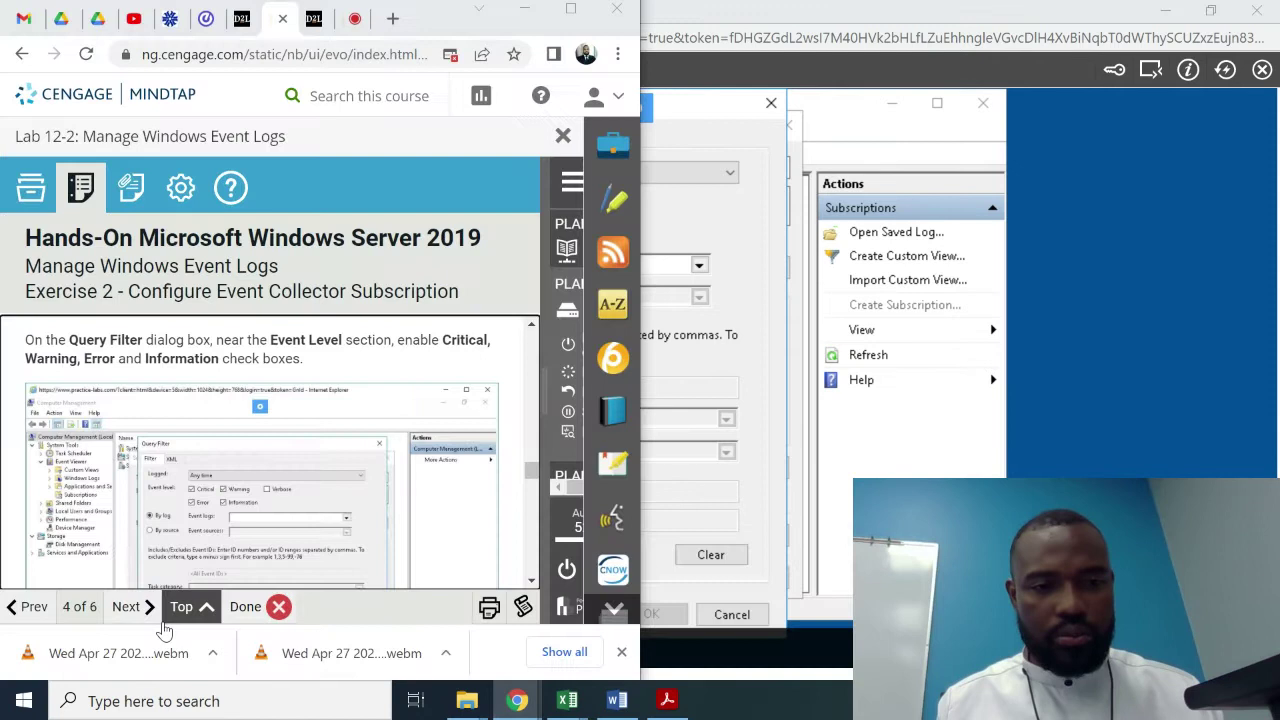
click(165, 630)
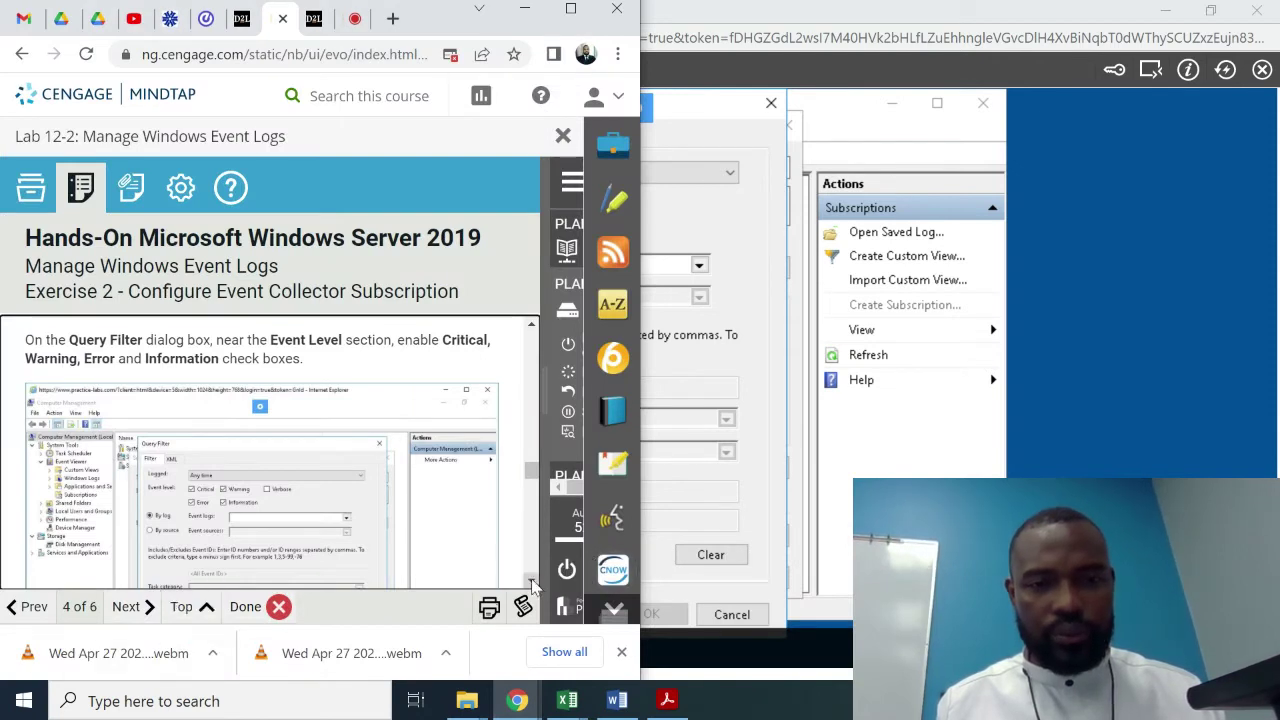
scroll(533, 587, down, 5)
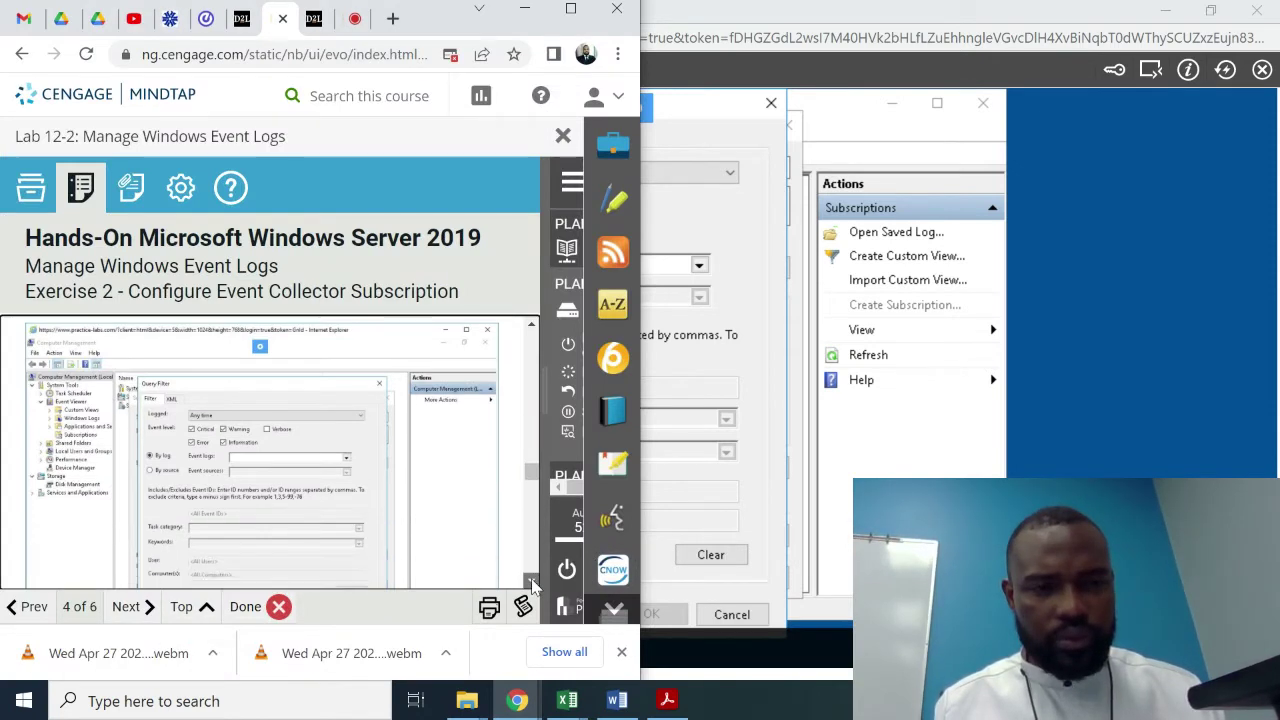
scroll(533, 587, down, 2)
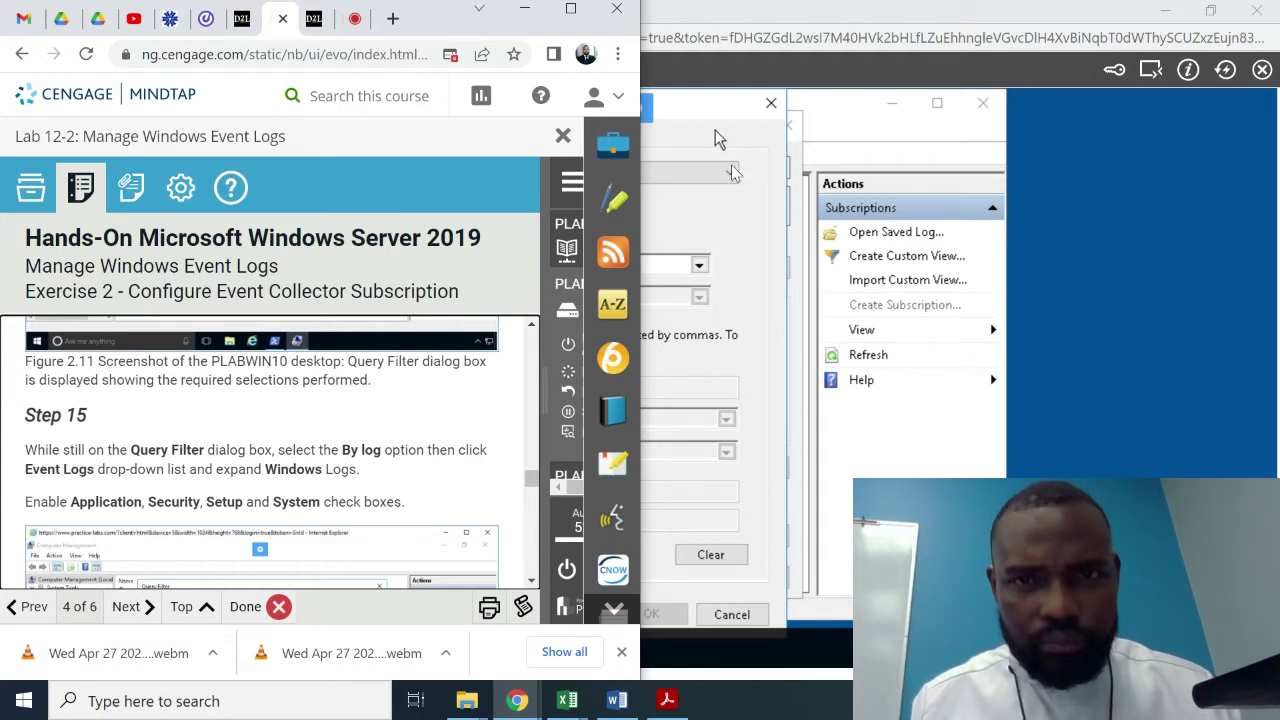
click(740, 222)
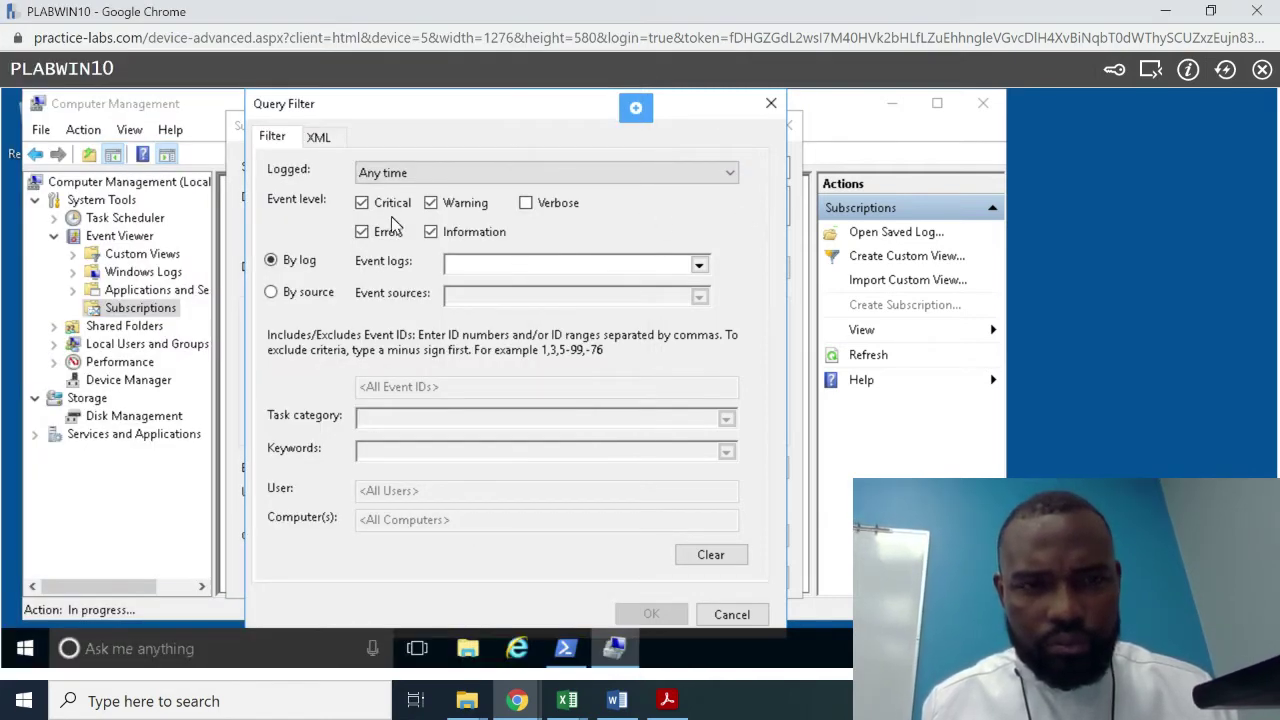
click(699, 268)
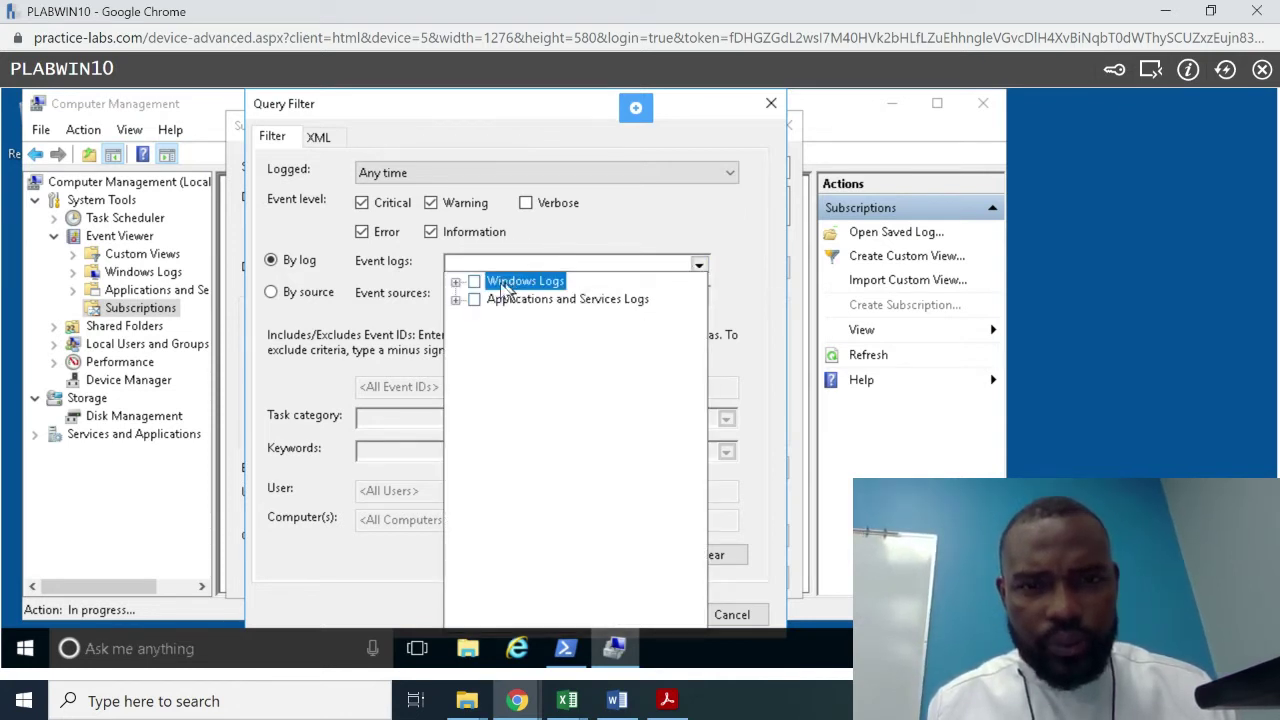
click(474, 281)
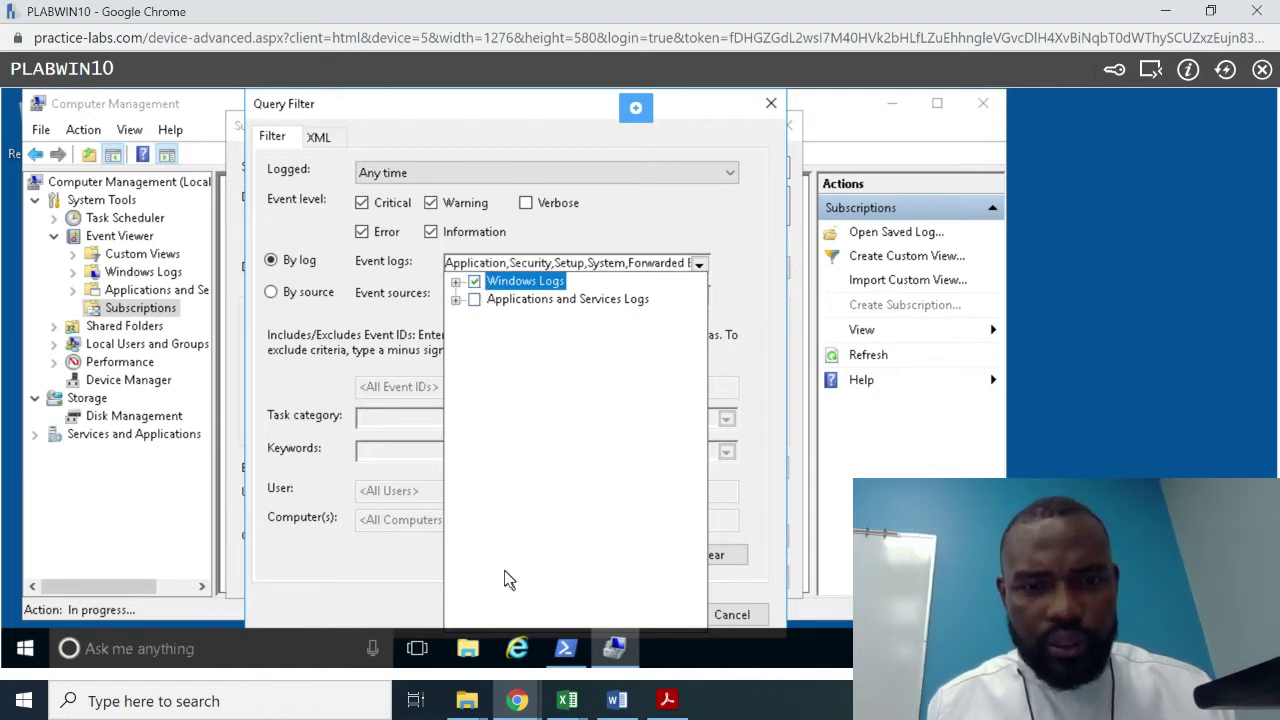
- Compare the event logs selected in the query filter with the check boxes required by step 15 of the MindTap instructions
mouse_move(516, 706)
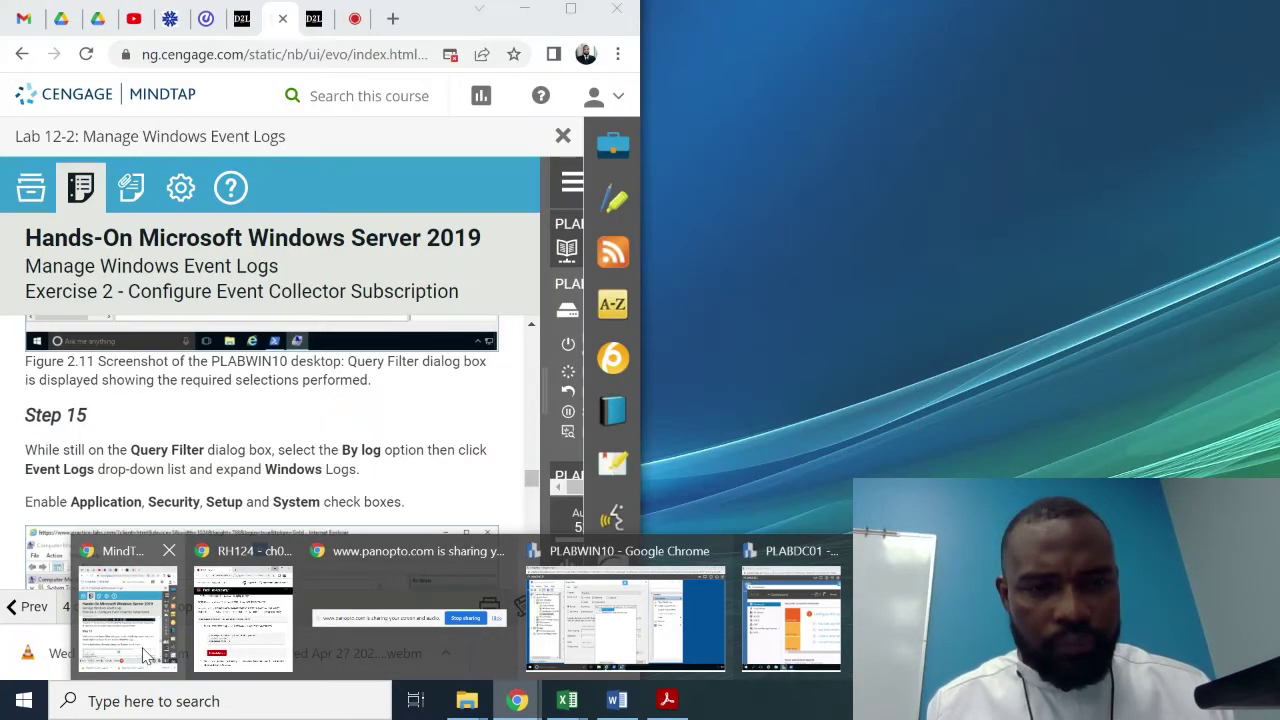
click(145, 655)
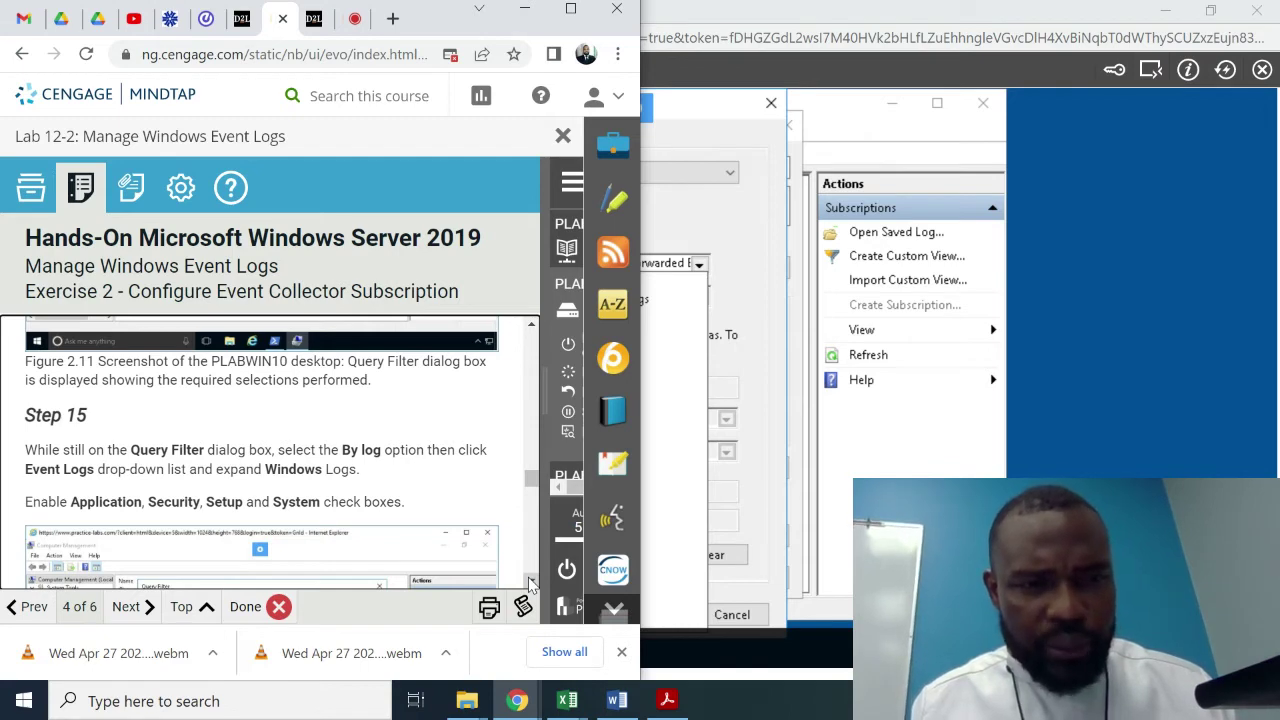
scroll(530, 583, down, 2)
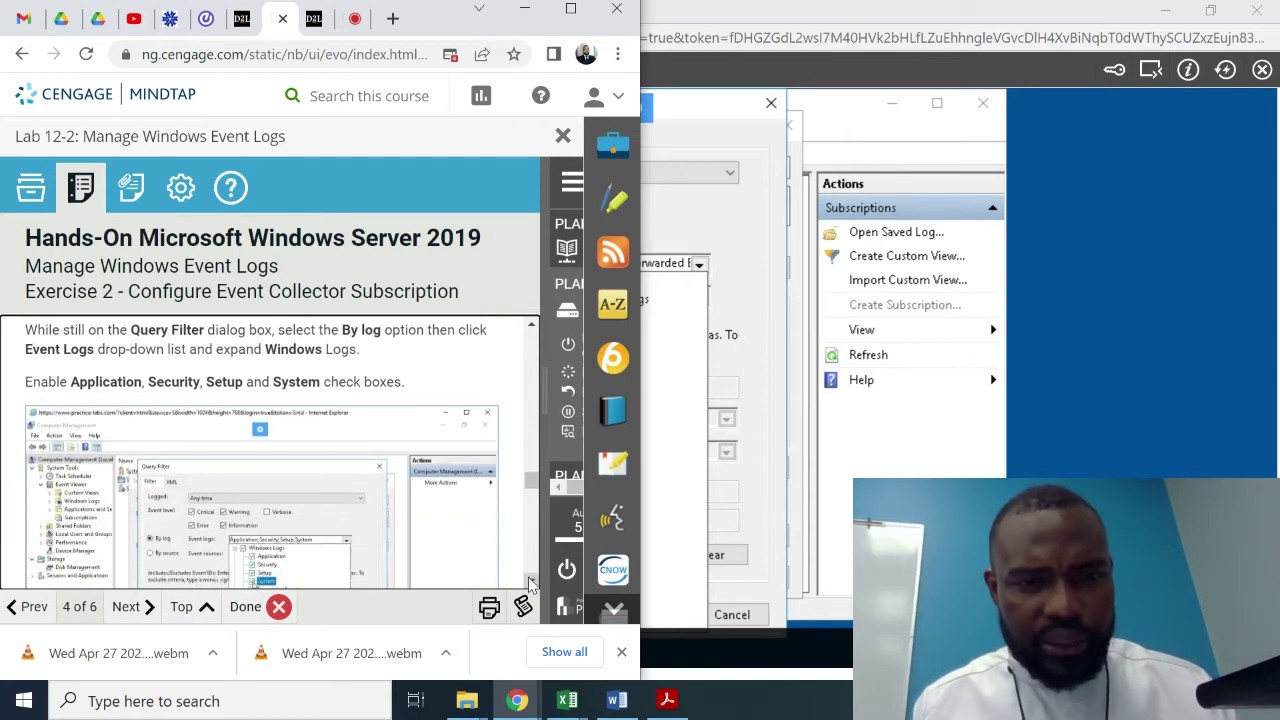
click(732, 248)
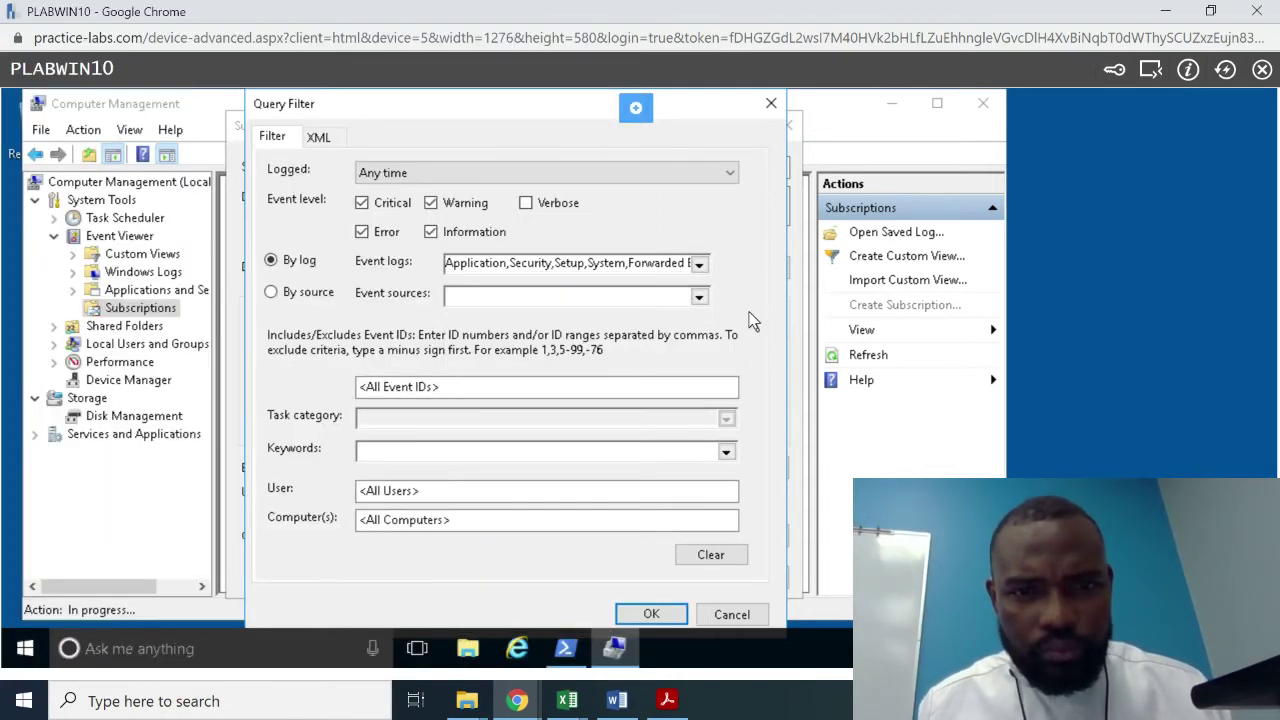
click(699, 265)
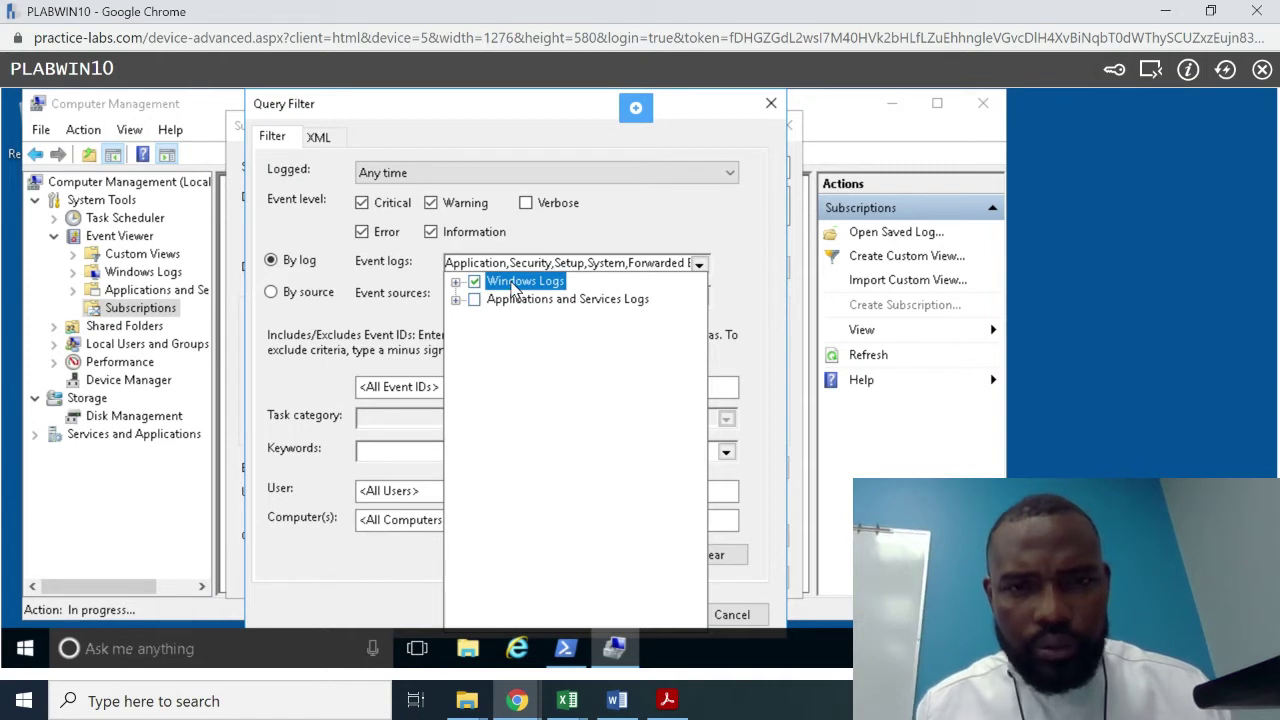
click(684, 231)
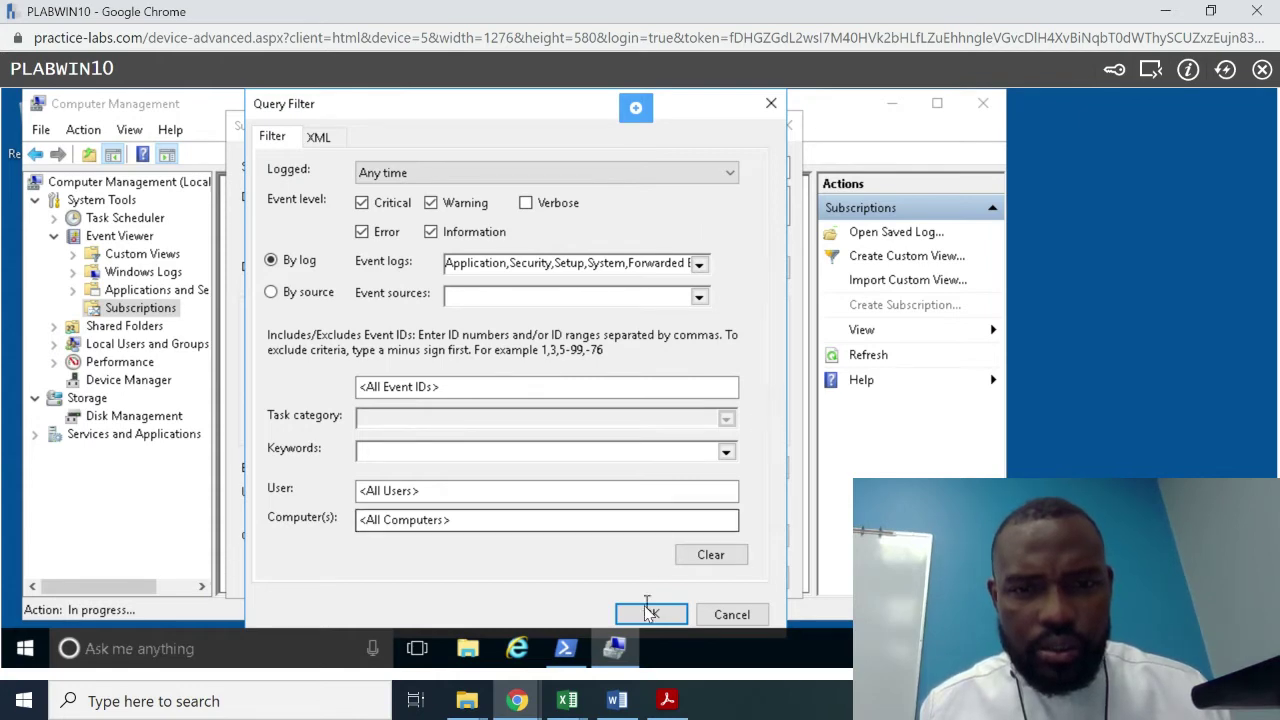
mouse_move(518, 703)
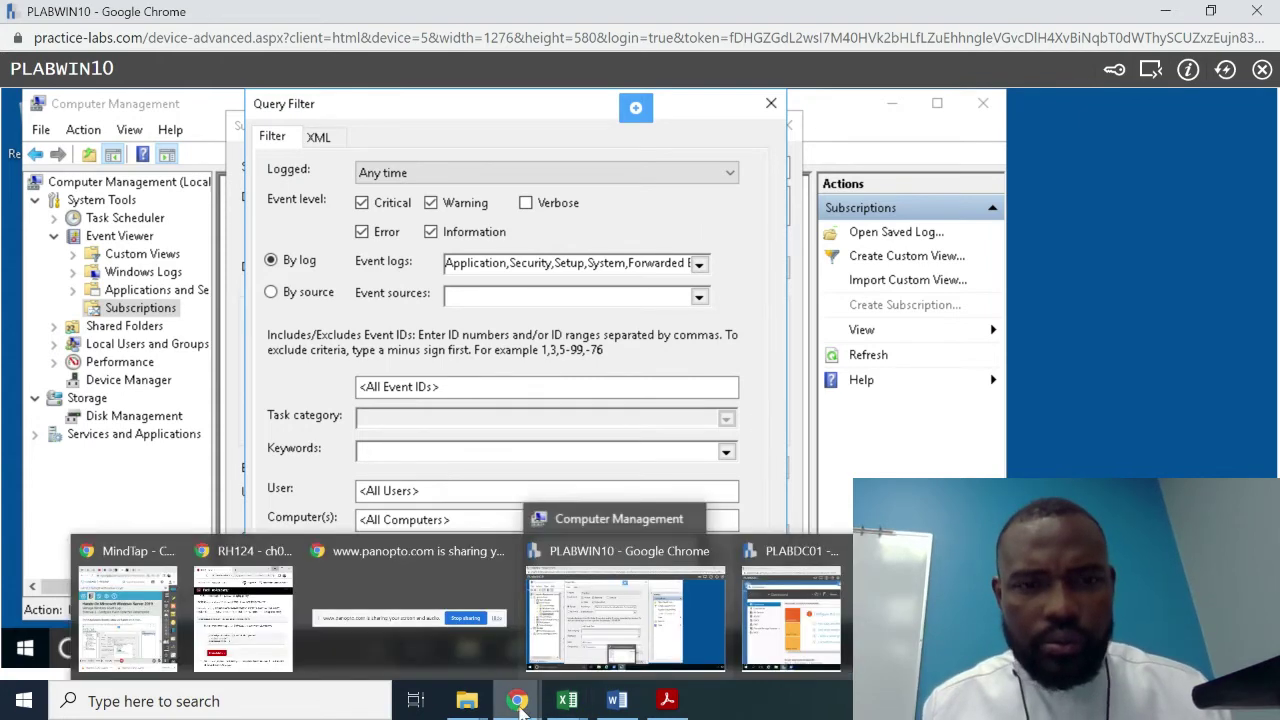
click(141, 638)
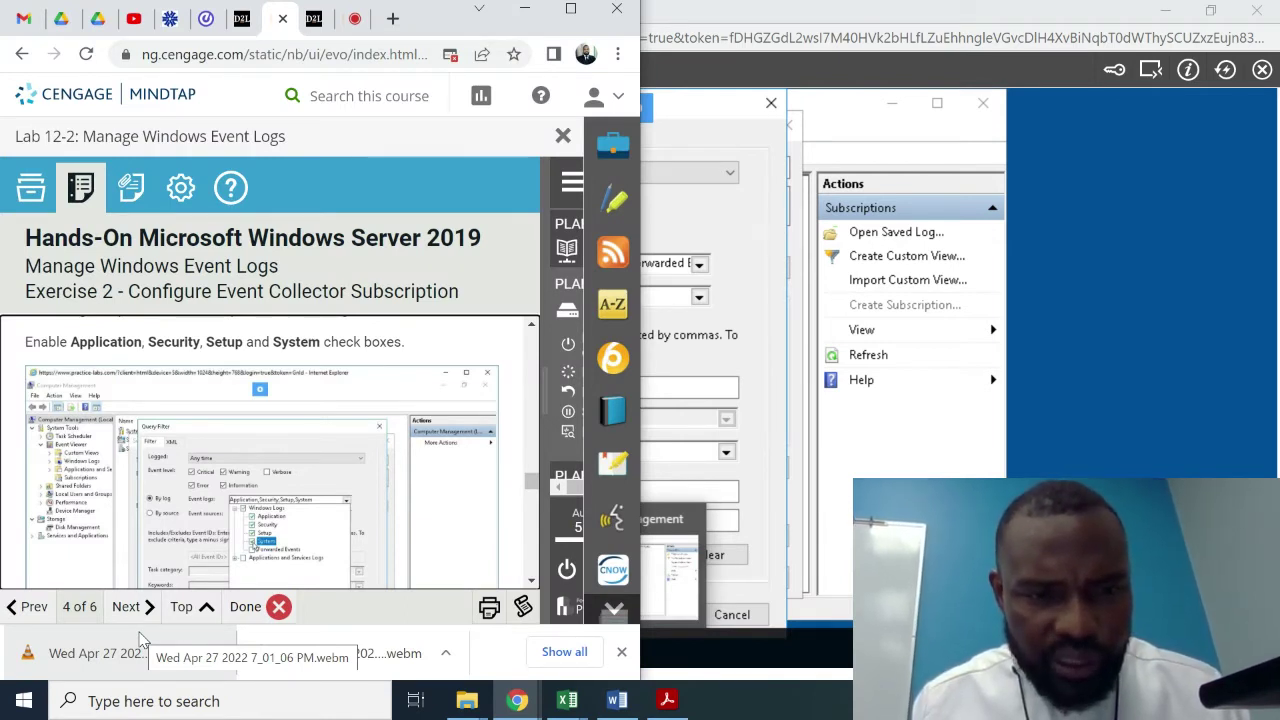
- Expand Windows Logs in the query filter's event logs and exclude Forwarded Events, keeping Application, Security, Setup and System
click(776, 304)
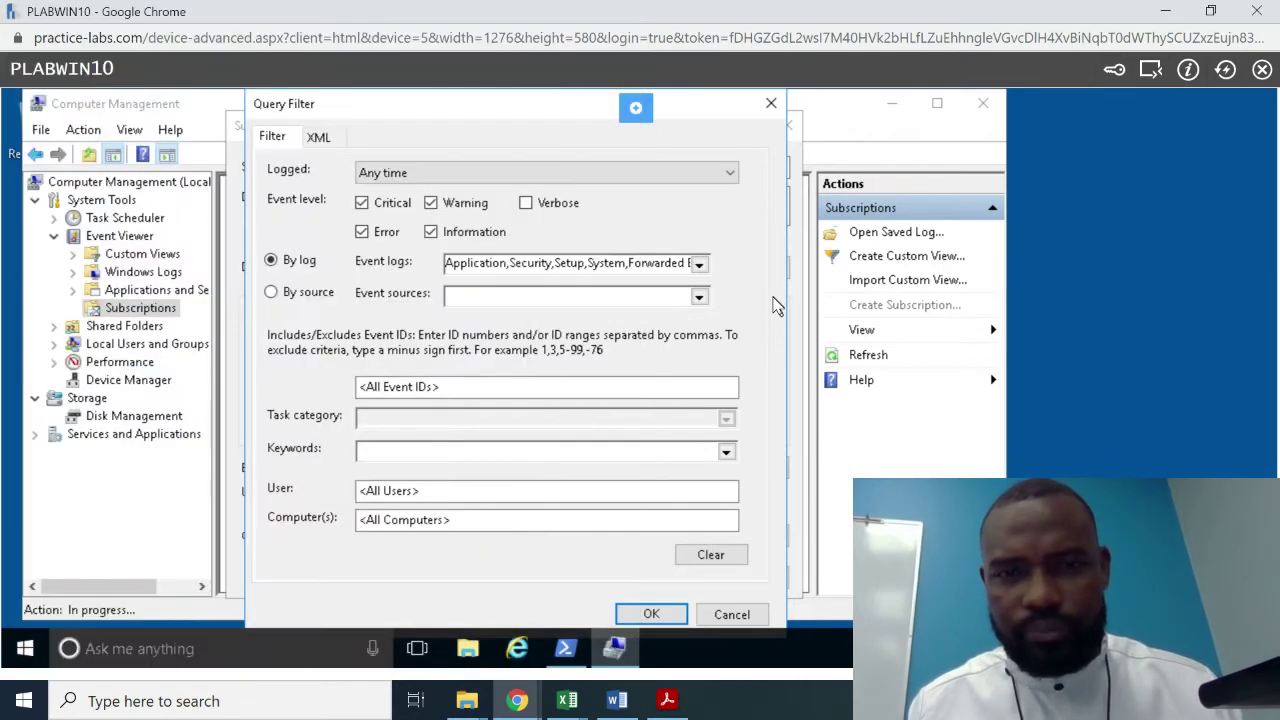
click(700, 264)
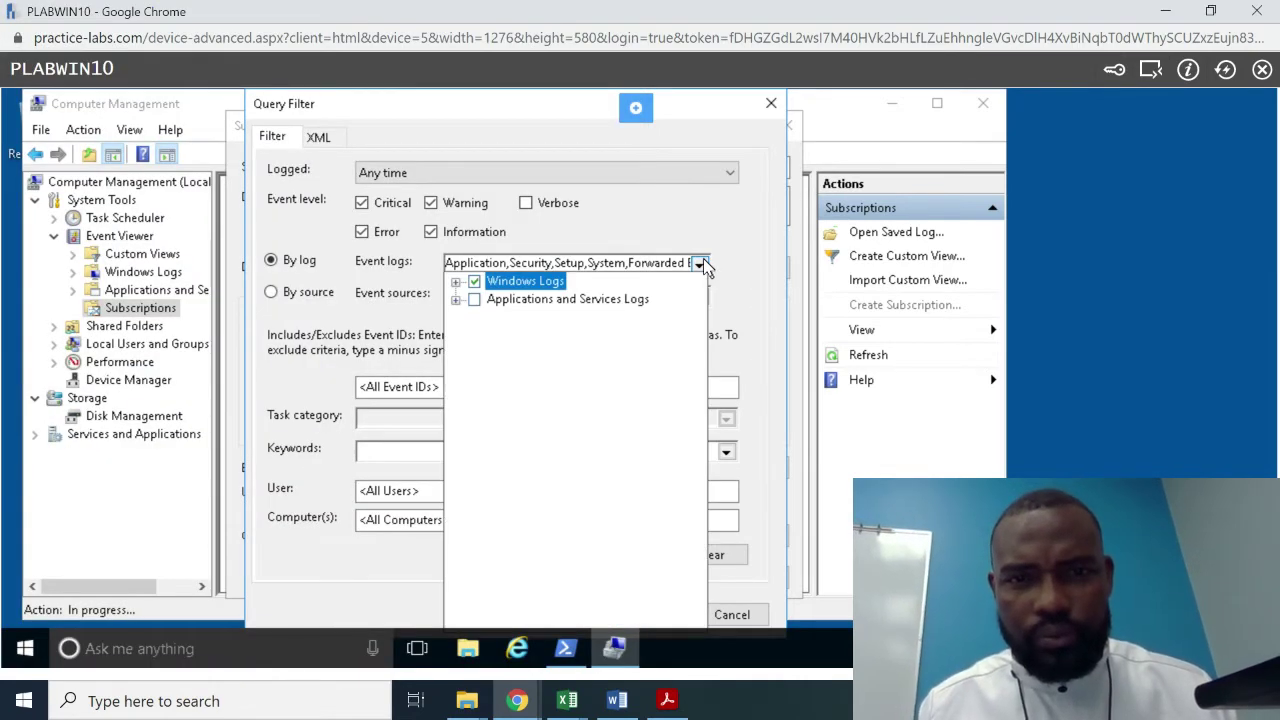
click(455, 283)
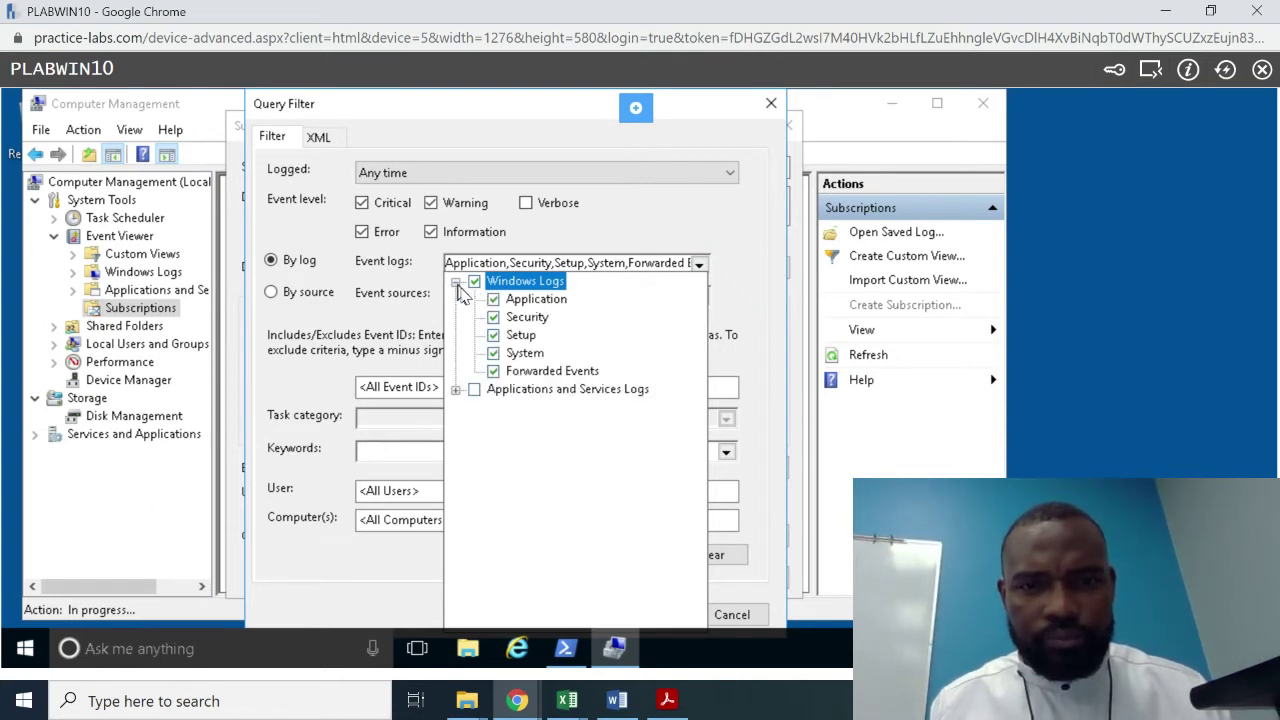
click(503, 375)
click(493, 371)
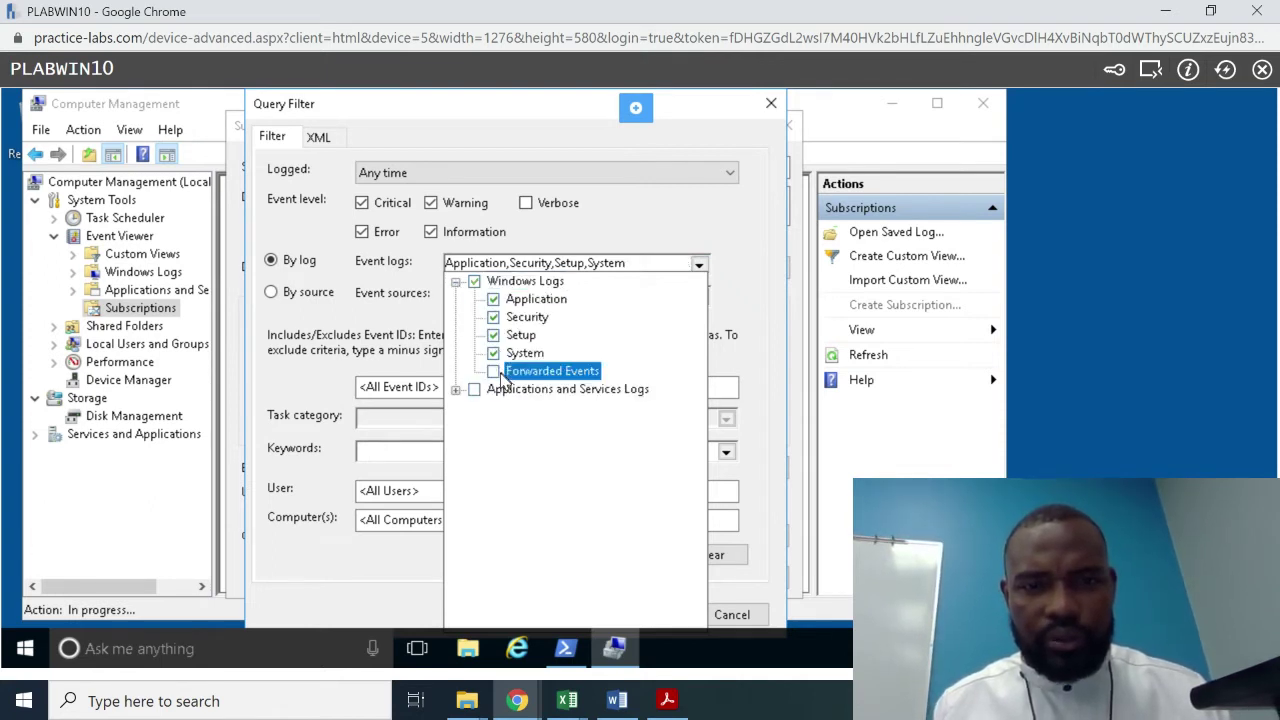
click(758, 305)
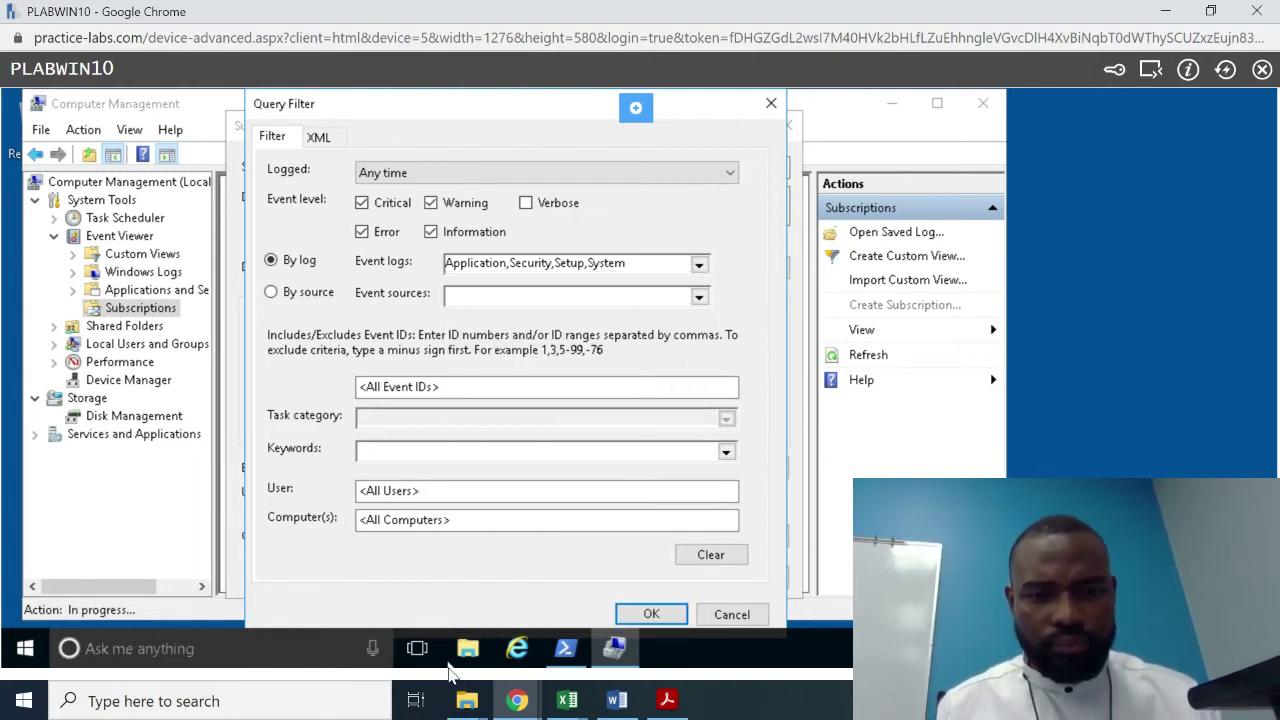
- Read step 16 of the MindTap instructions and confirm the query filter in the PLABWIN10 session
mouse_move(515, 700)
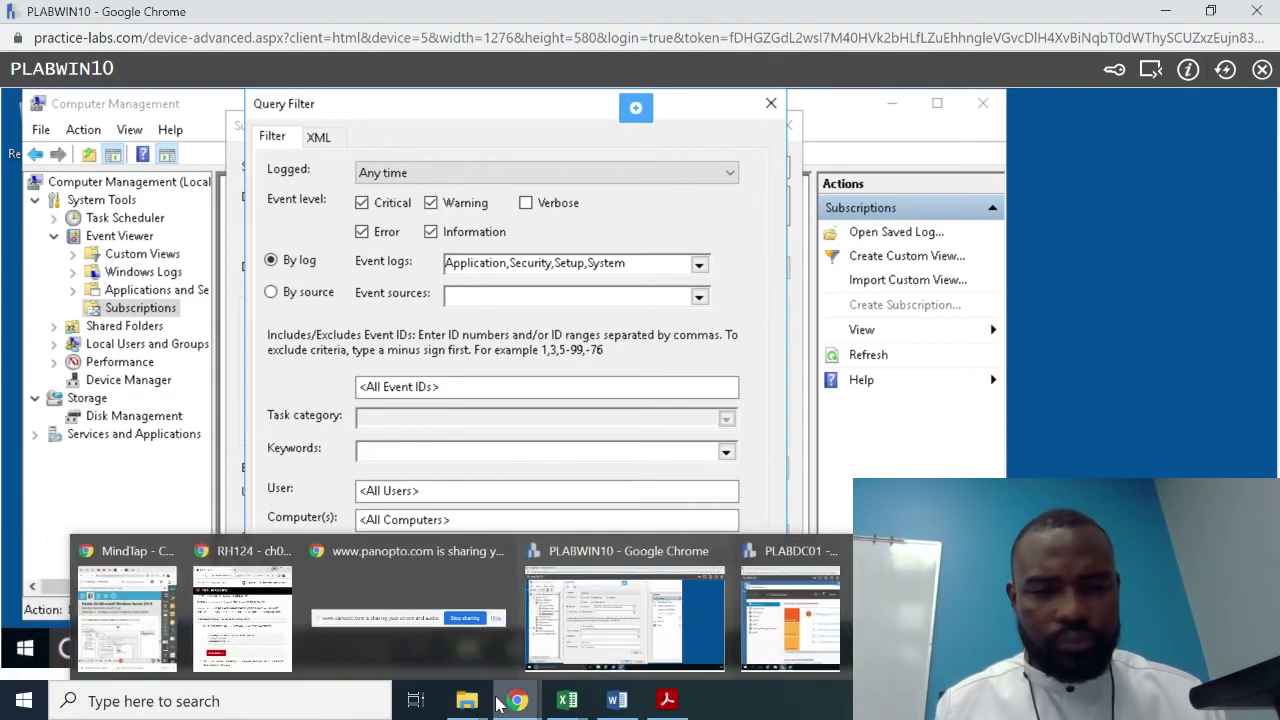
click(140, 630)
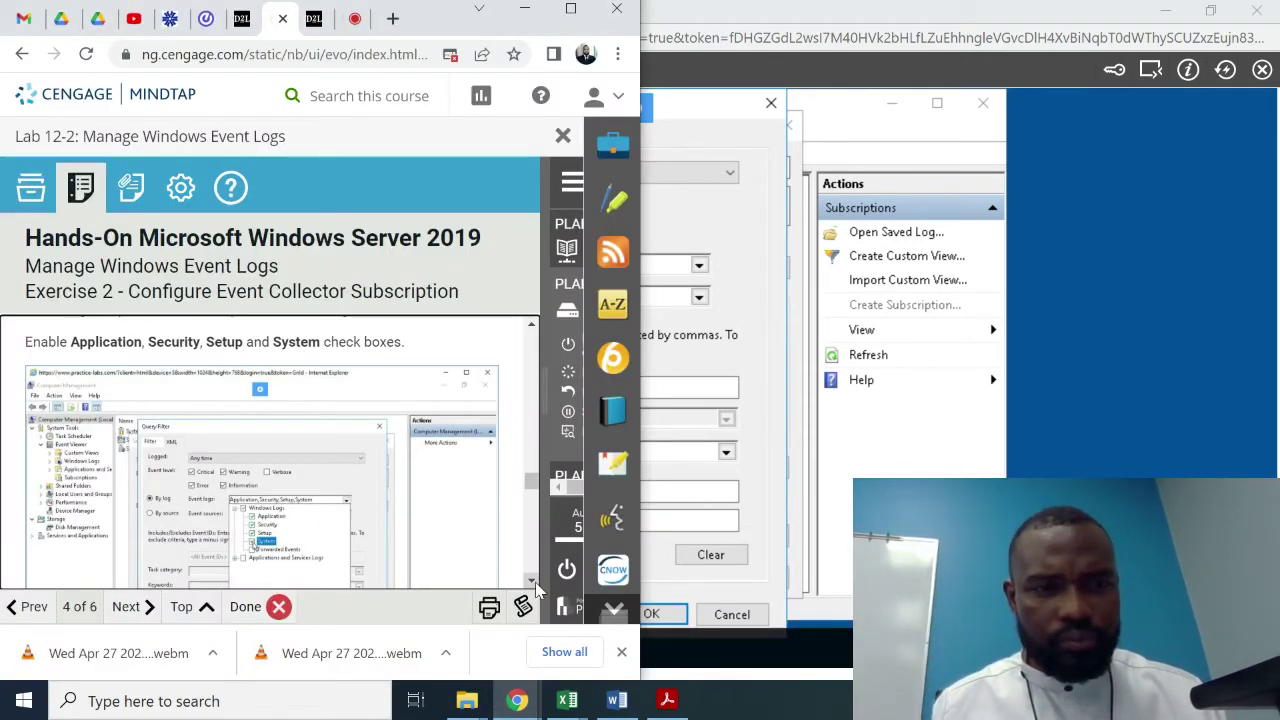
scroll(535, 590, down, 3)
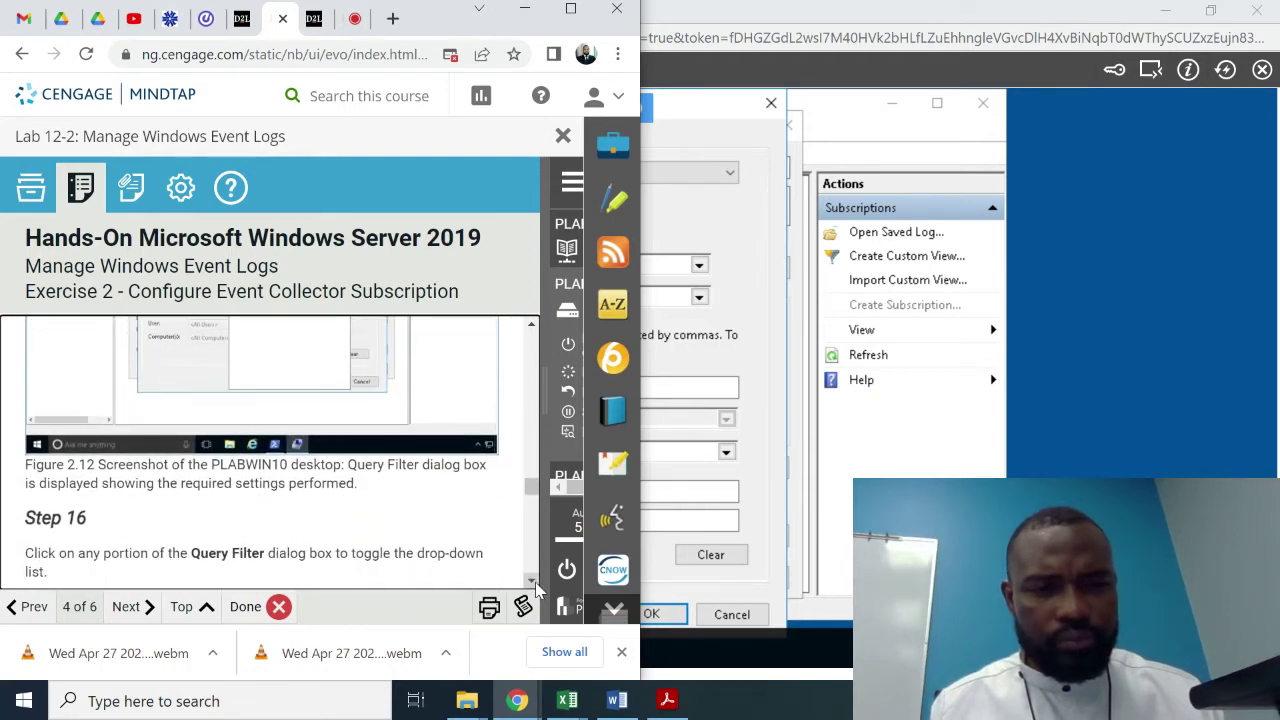
scroll(535, 590, down, 4)
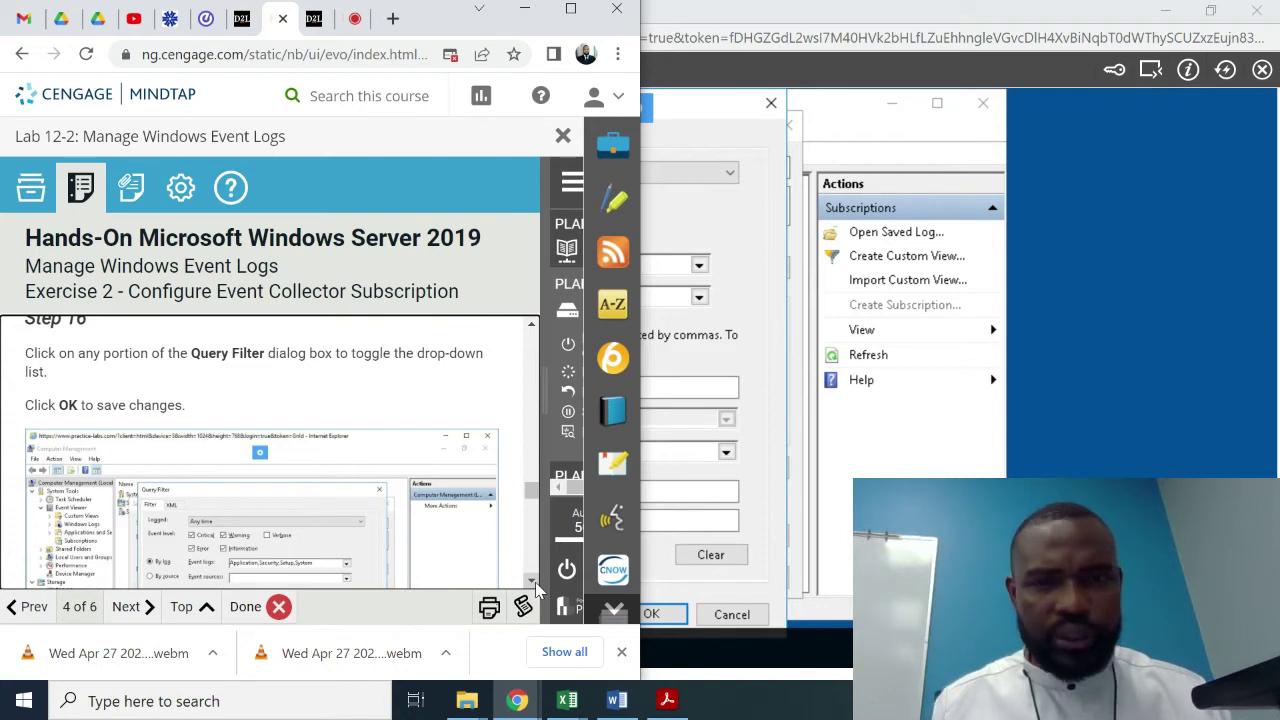
click(744, 267)
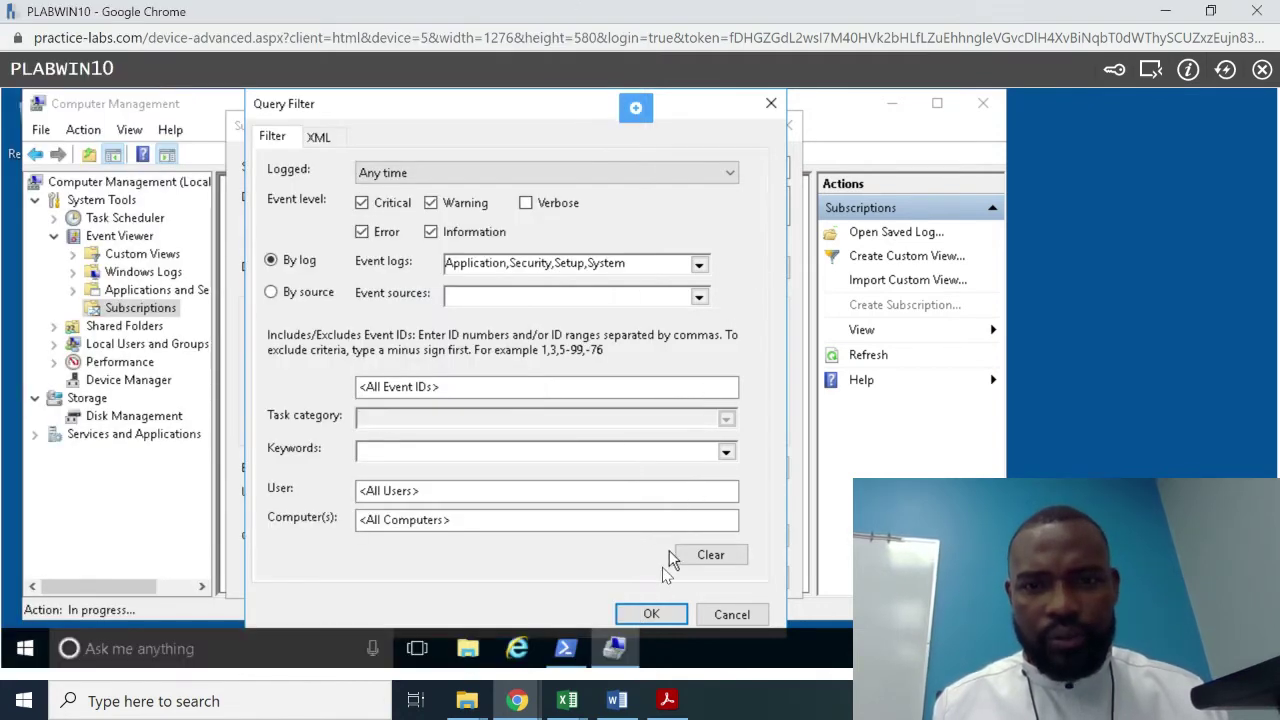
click(651, 615)
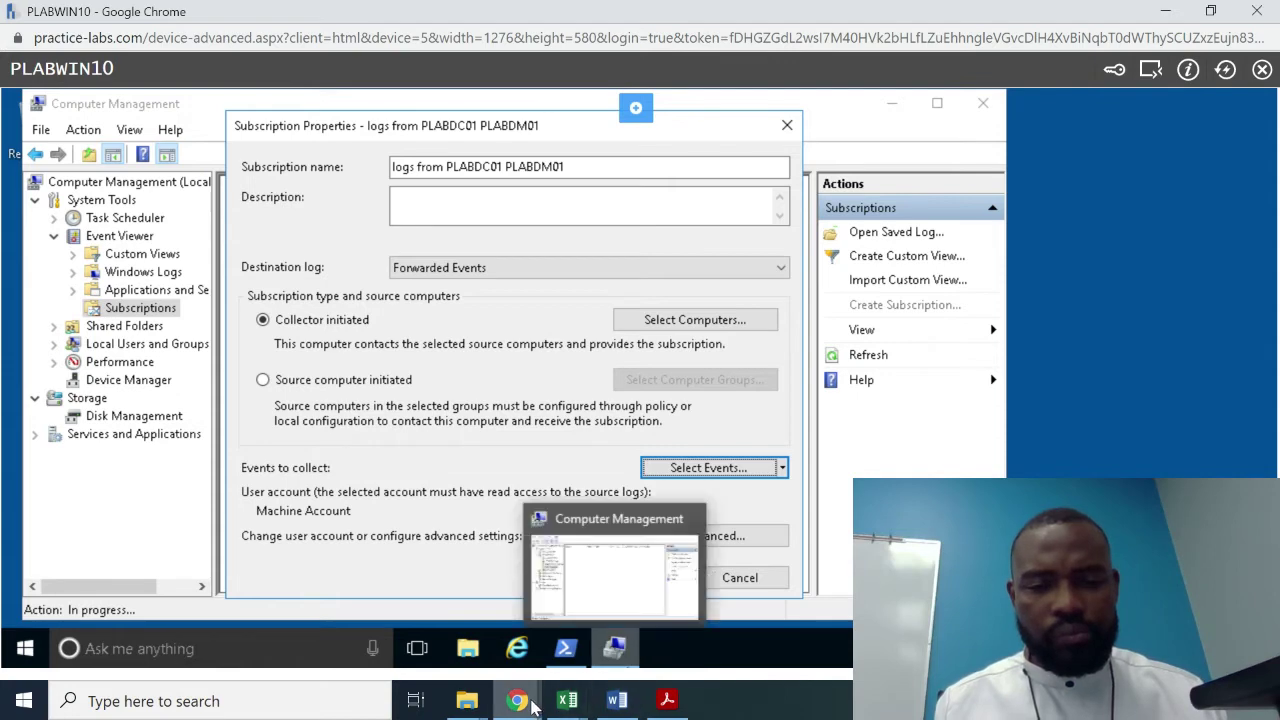
- Read step 17 of the MindTap instructions and open the subscription's advanced settings in the PLABWIN10 session
mouse_move(517, 700)
click(128, 615)
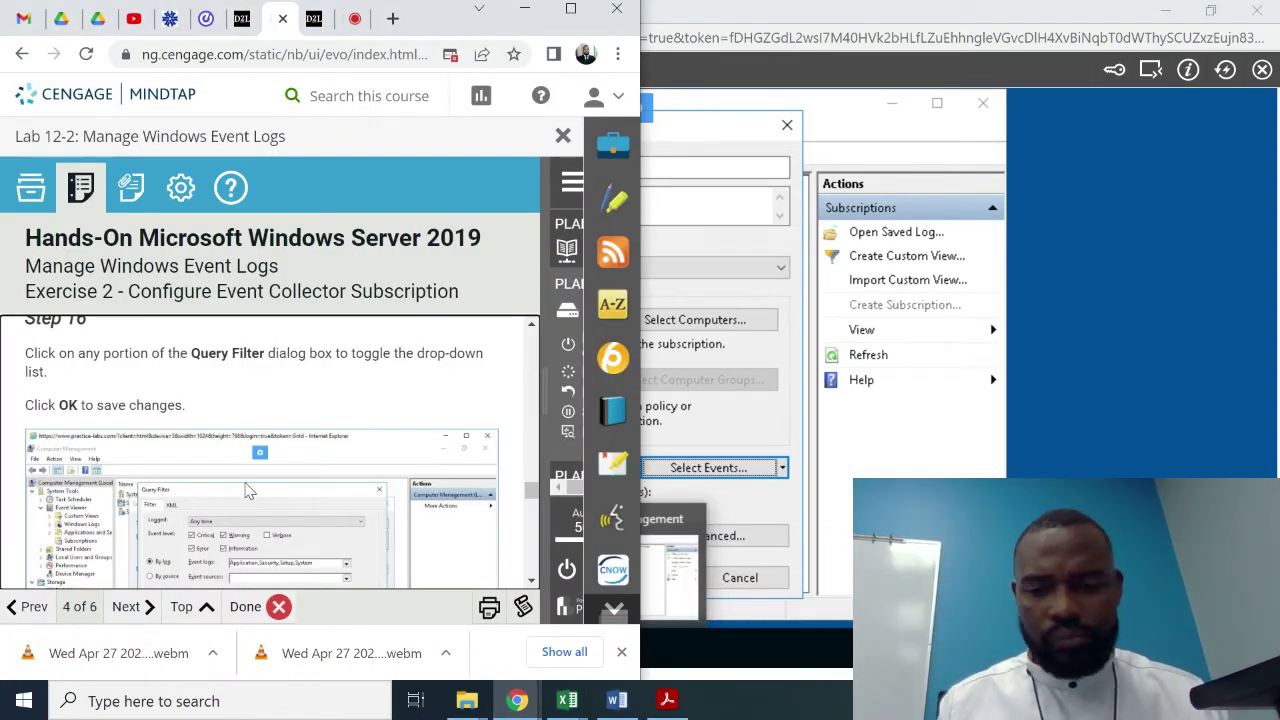
scroll(248, 490, down, 5)
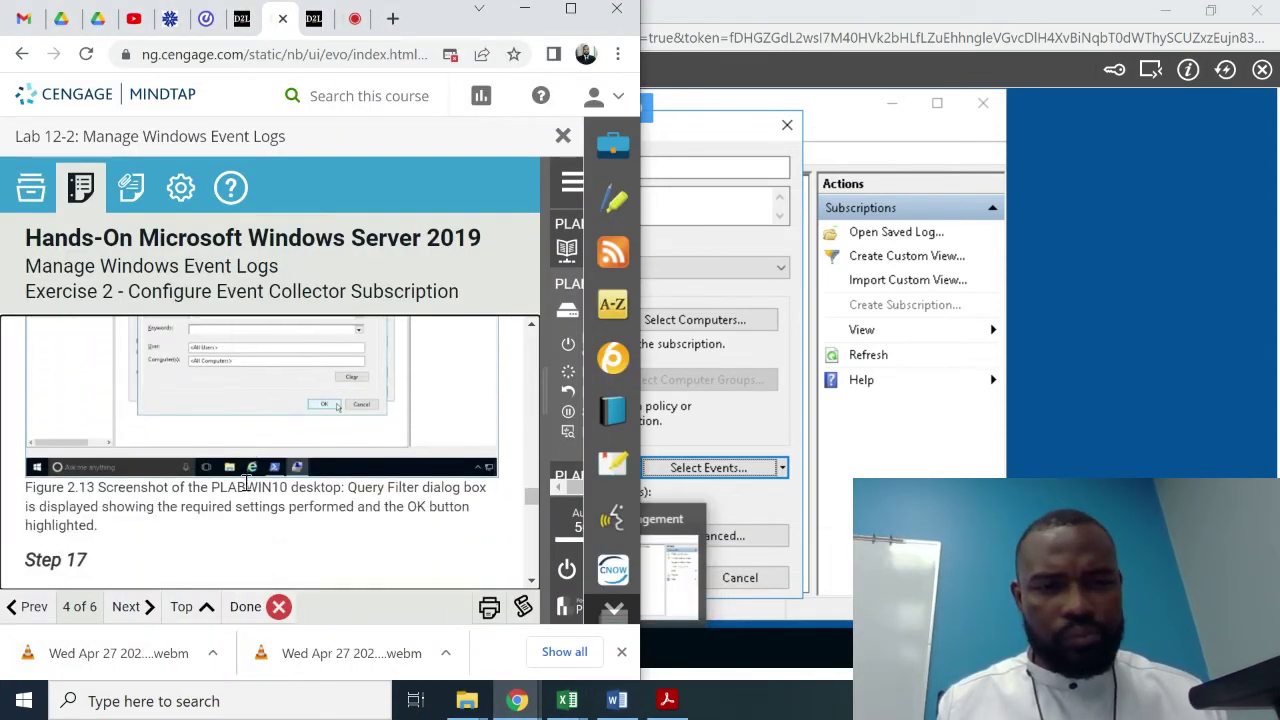
scroll(248, 490, down, 1)
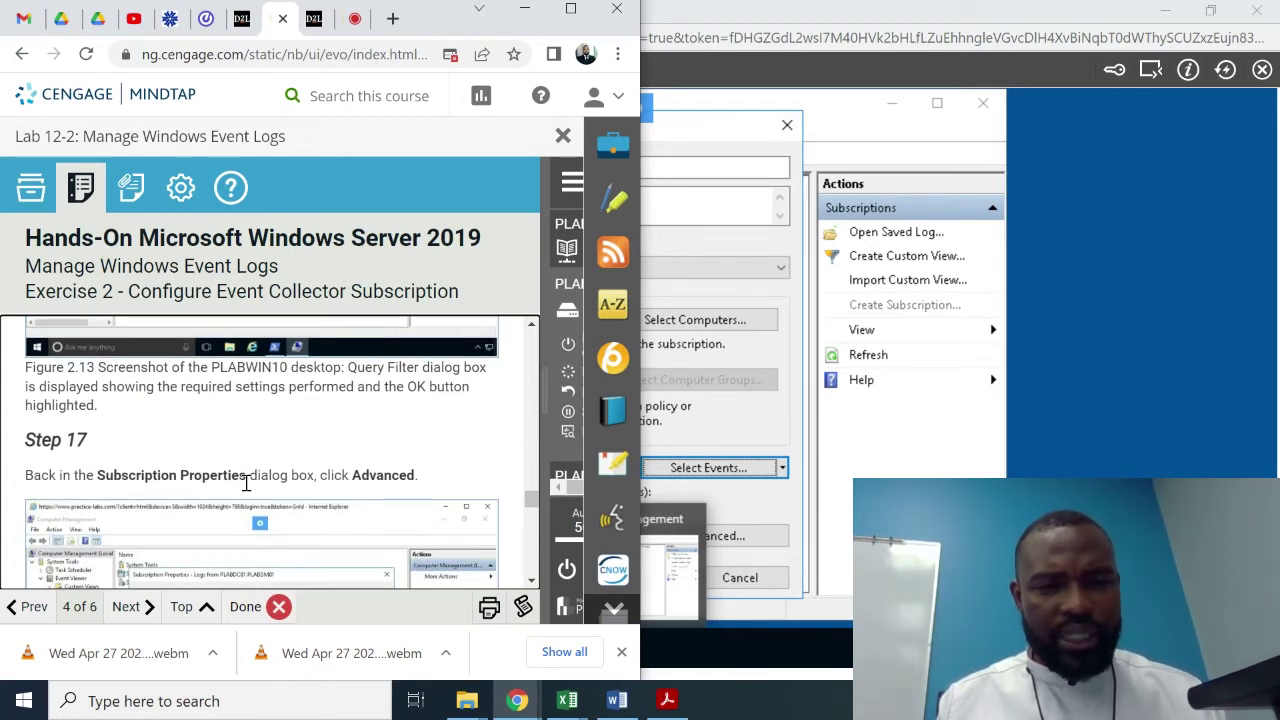
scroll(246, 484, down, 3)
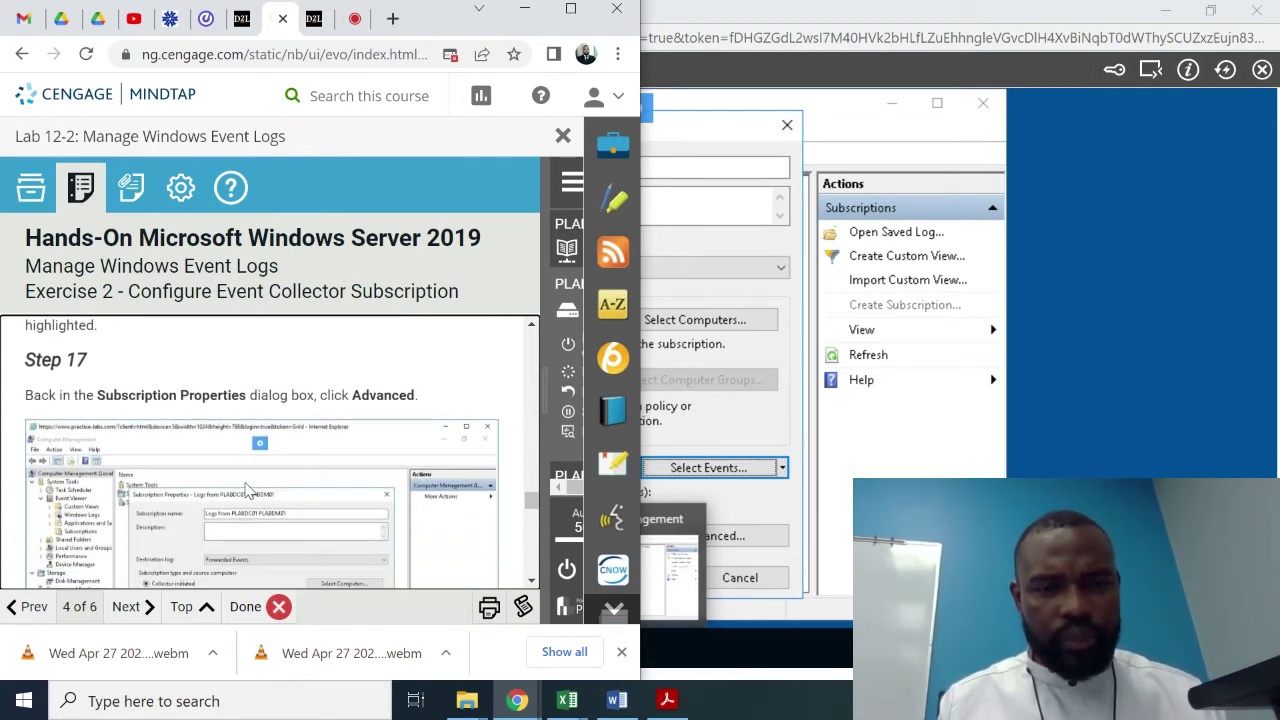
scroll(246, 486, down, 3)
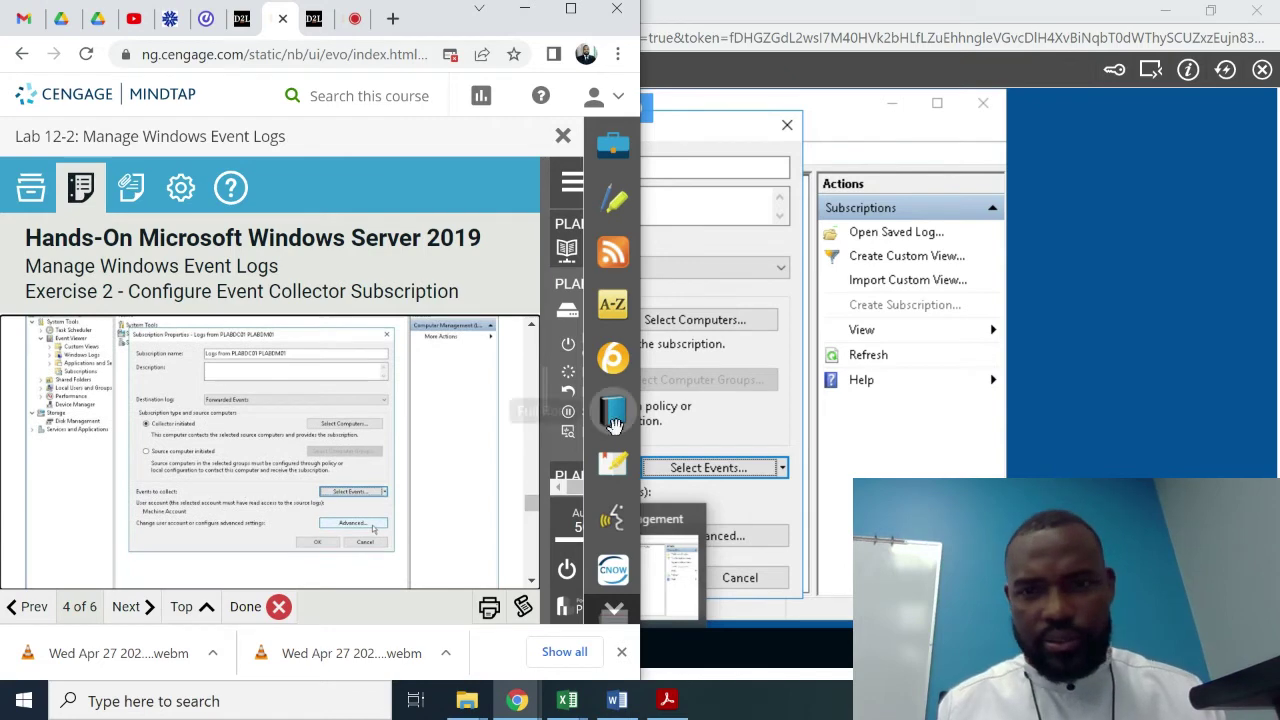
click(785, 437)
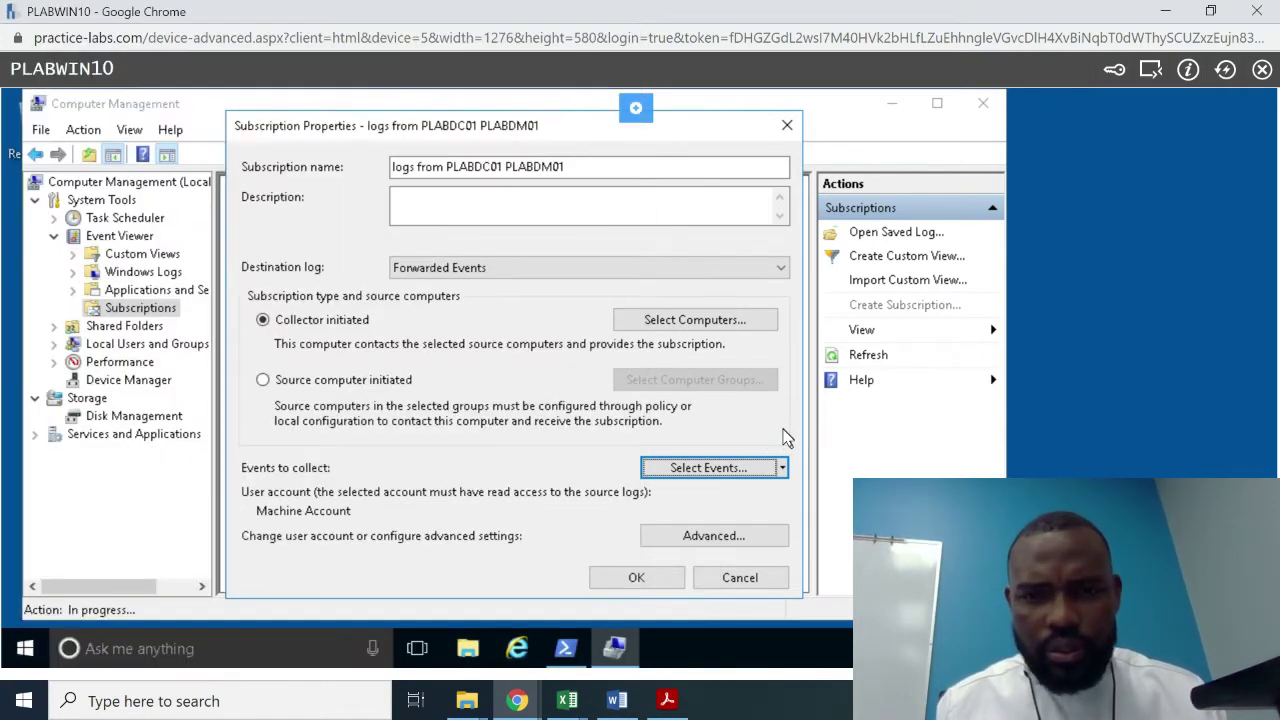
click(727, 540)
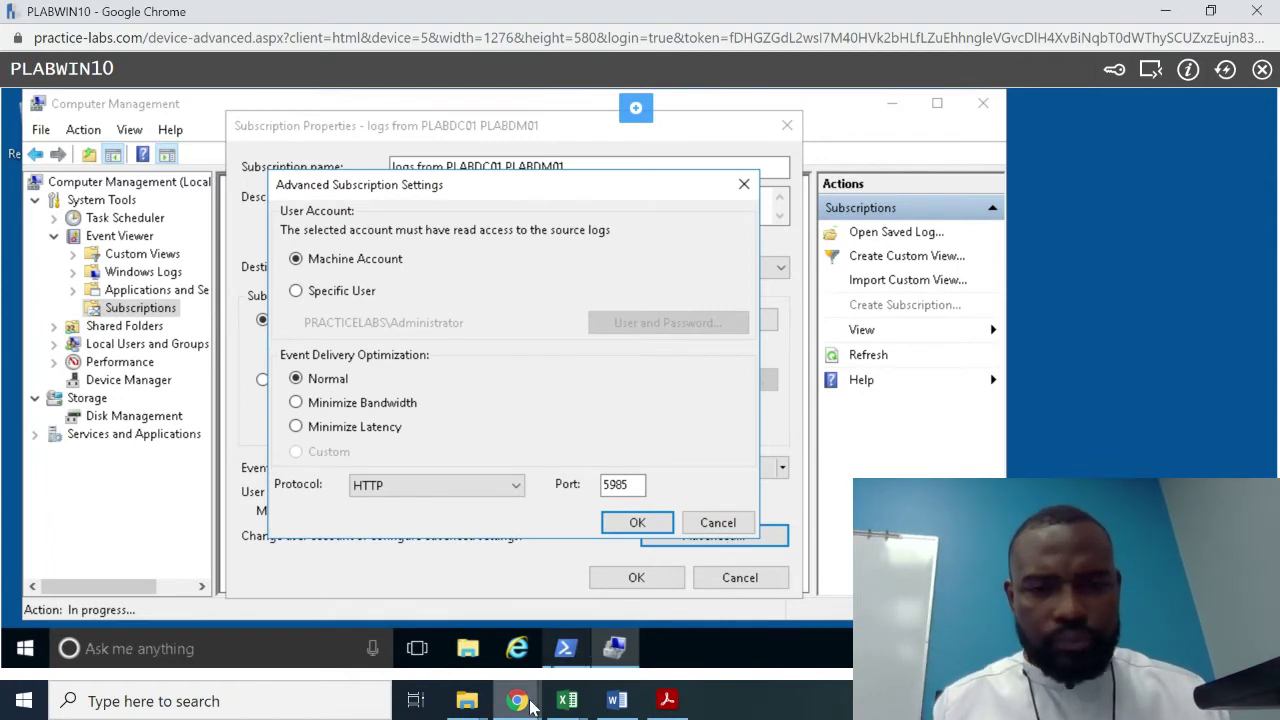
- Read the lab instructions for Step 18 on the Advanced Subscription Settings dialog
mouse_move(520, 702)
click(130, 632)
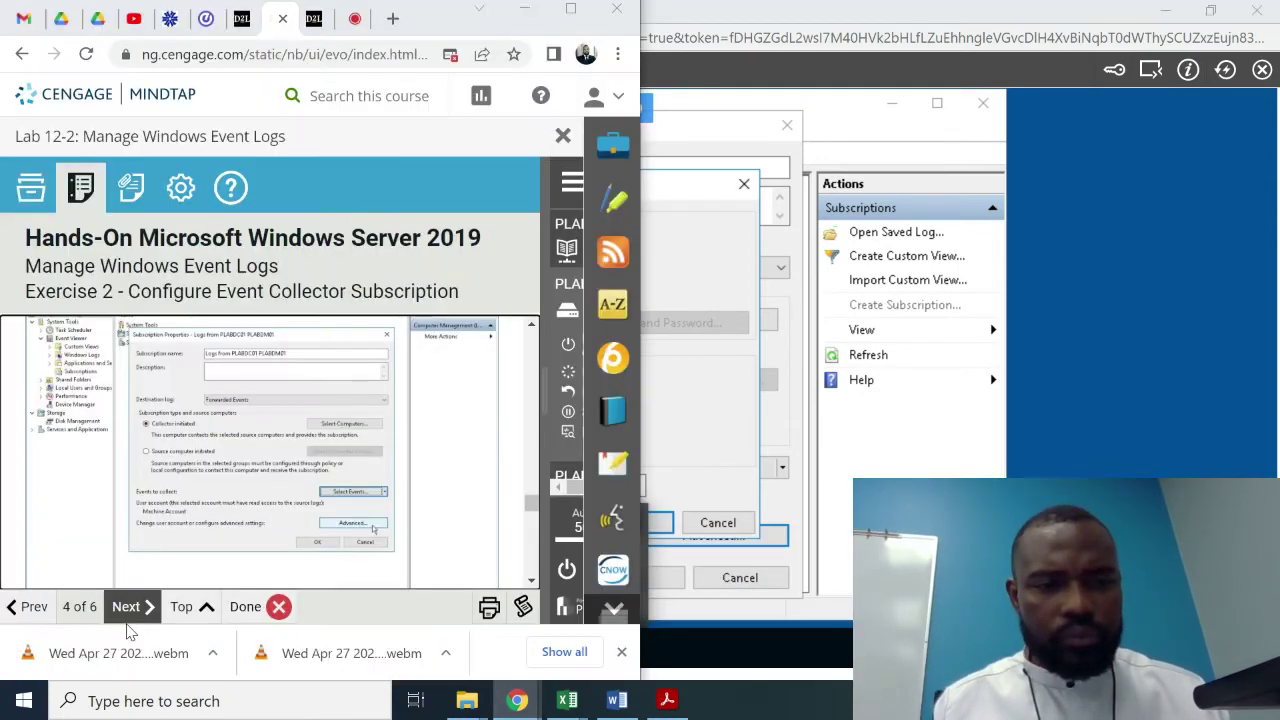
key(Down)
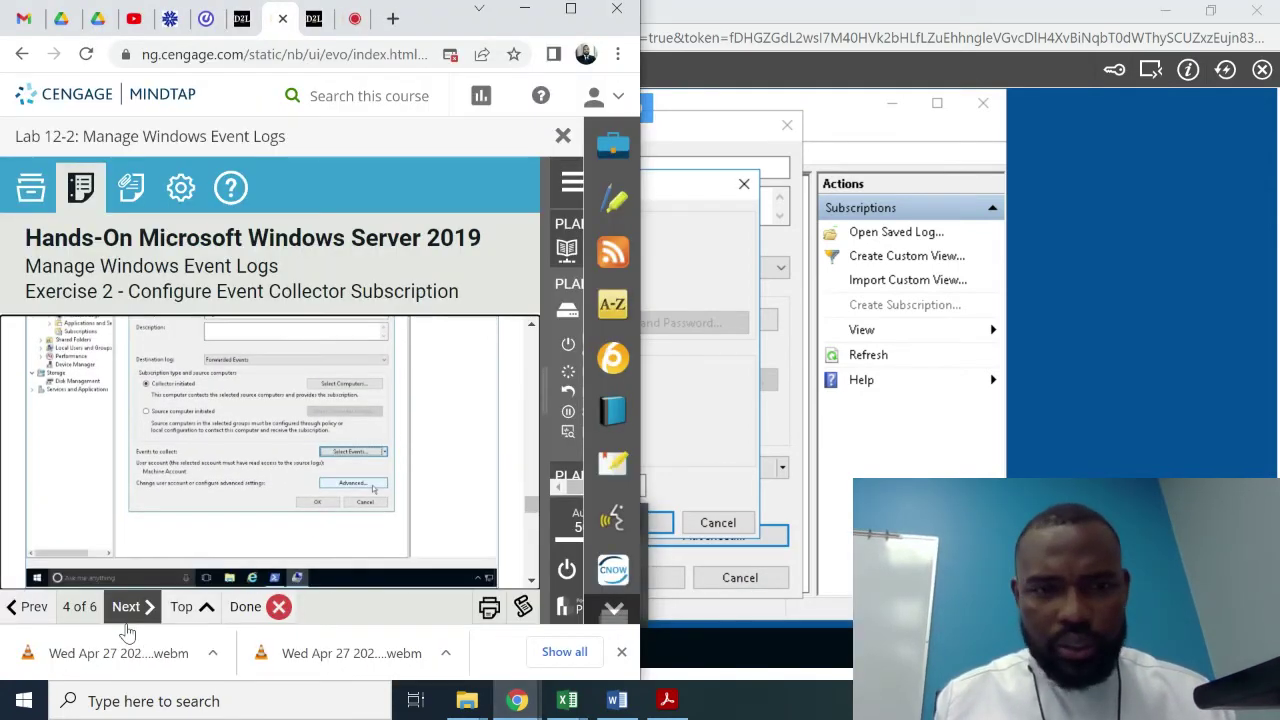
key(Down)
key(Down)
key(Down)
key(Down)
key(Down)
key(Down)
key(Down)
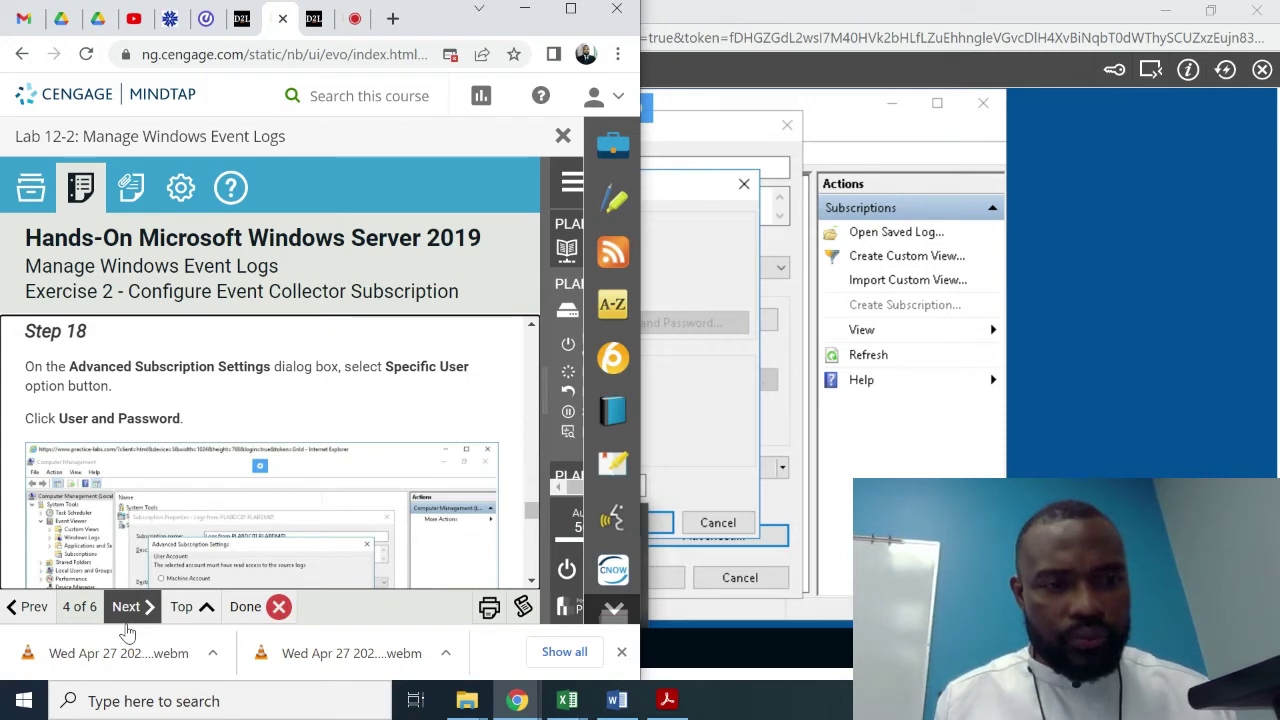
- Set the subscription's user account to Specific User and supply the account password for PRACTICELABS\Administrator
click(719, 445)
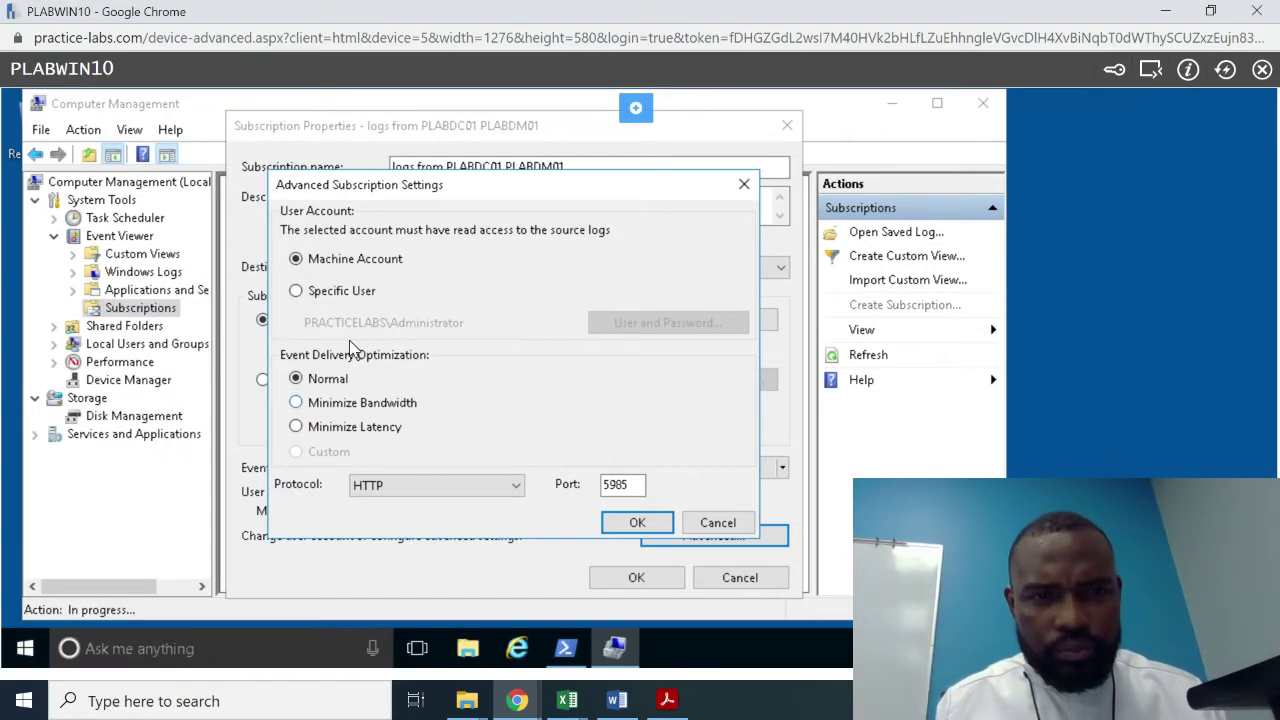
click(297, 290)
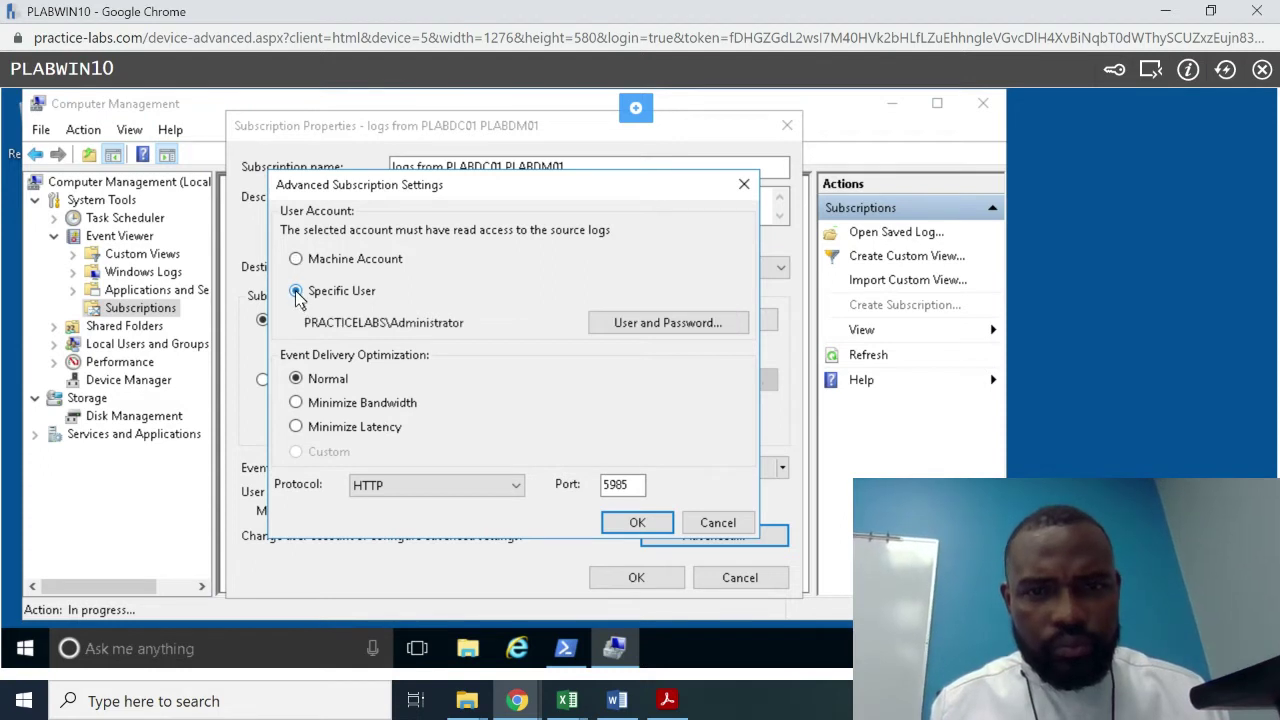
click(659, 330)
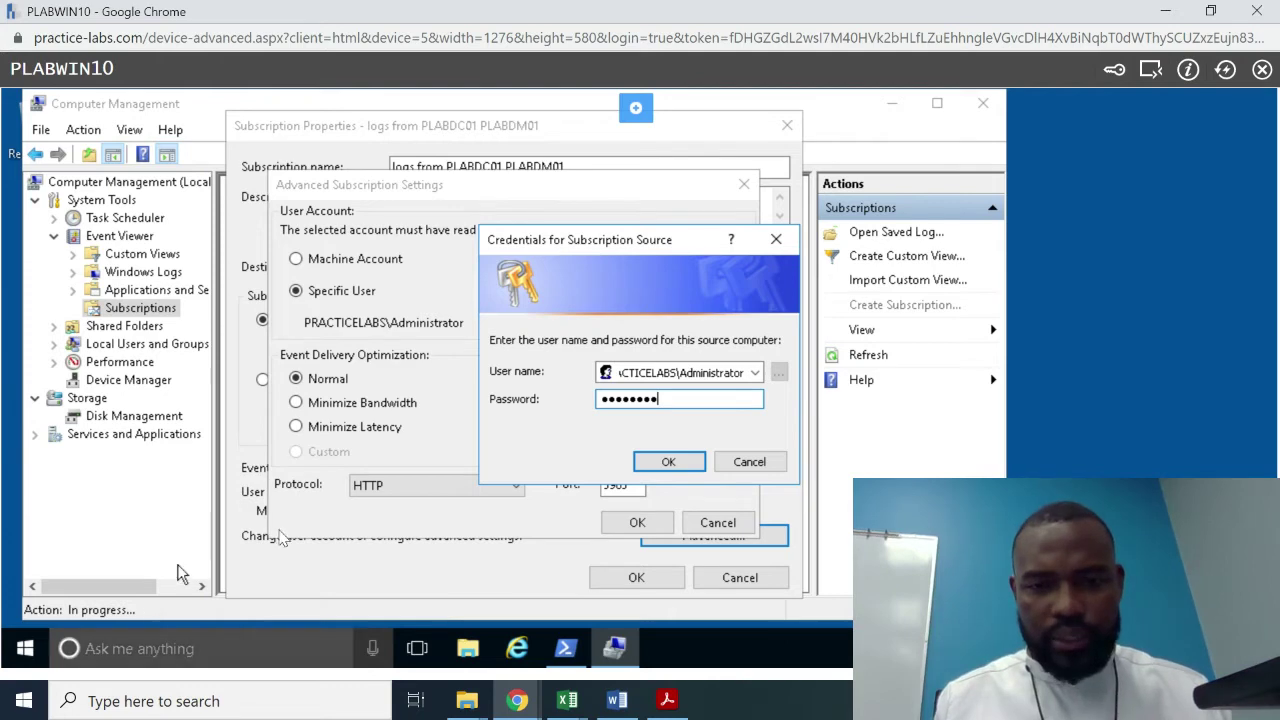
mouse_move(519, 705)
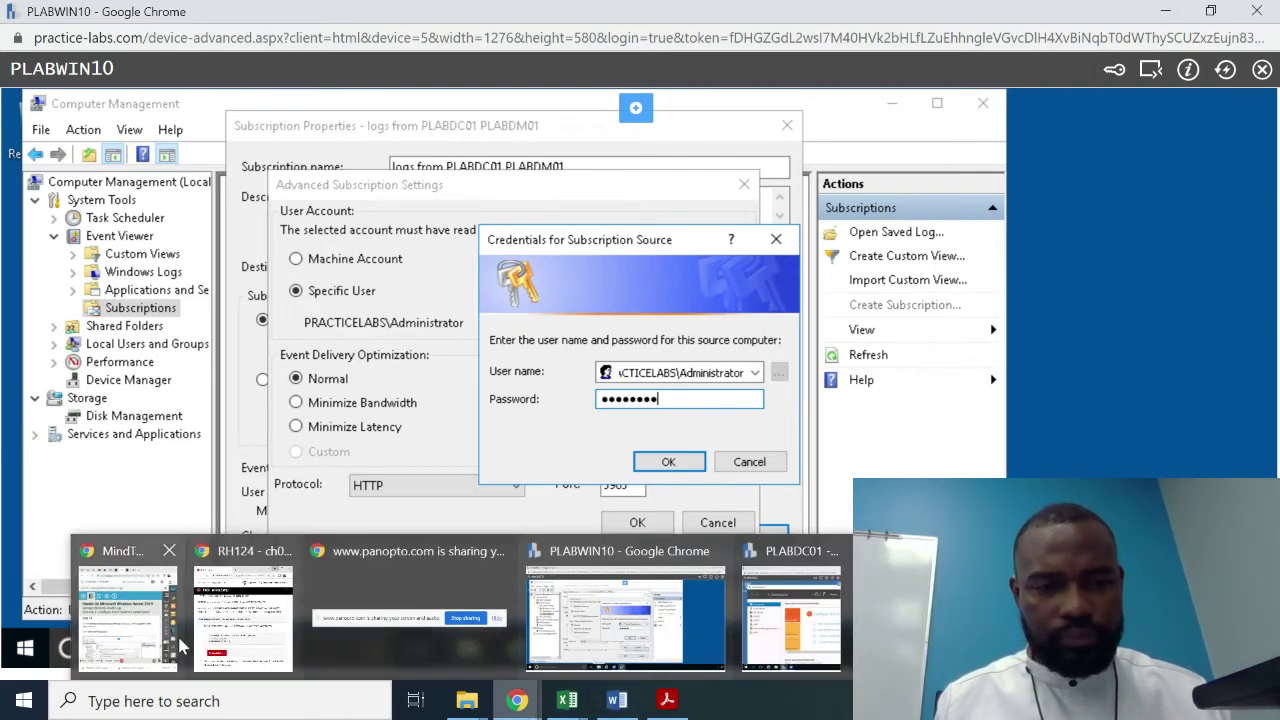
click(140, 640)
scroll(178, 512, down, 4)
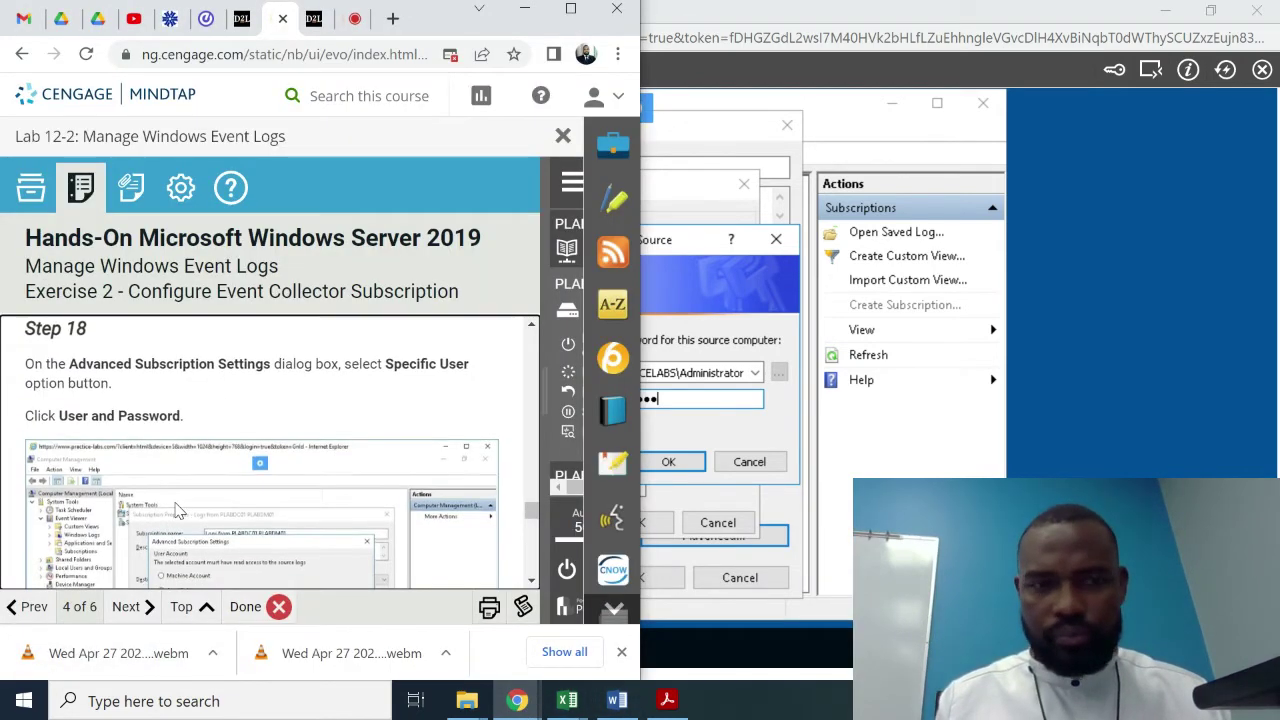
scroll(178, 512, down, 5)
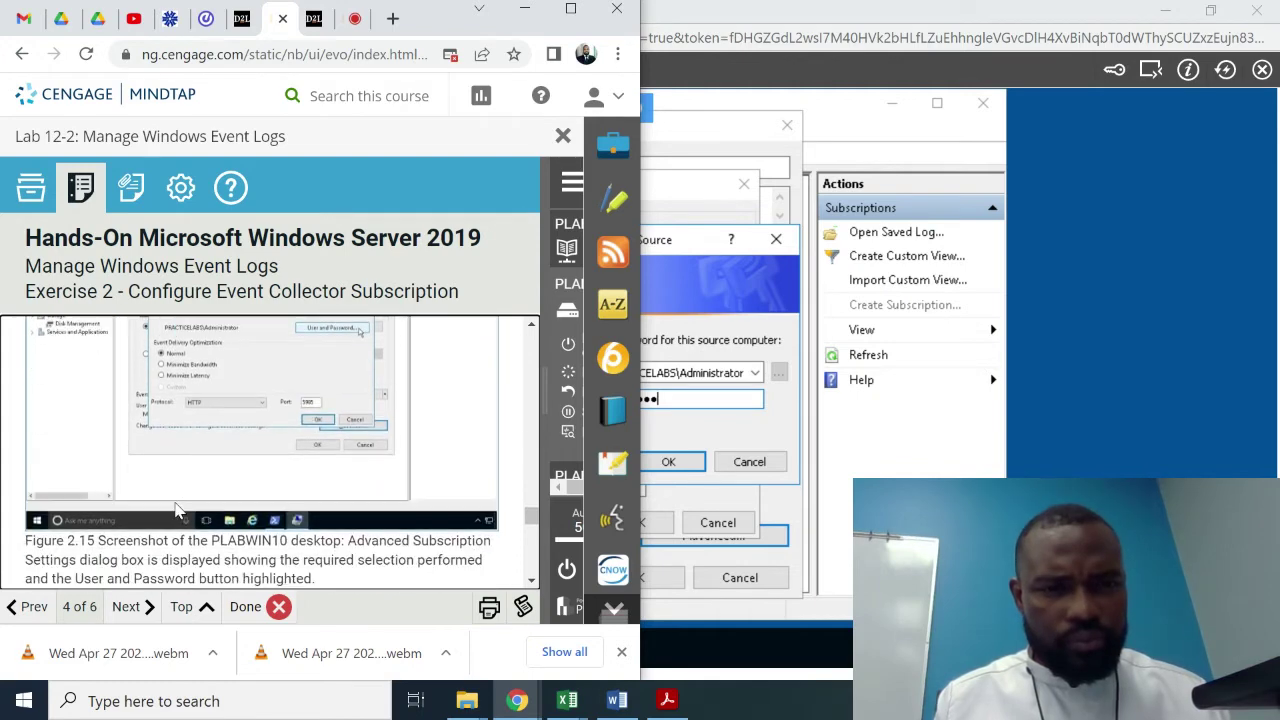
scroll(178, 510, down, 5)
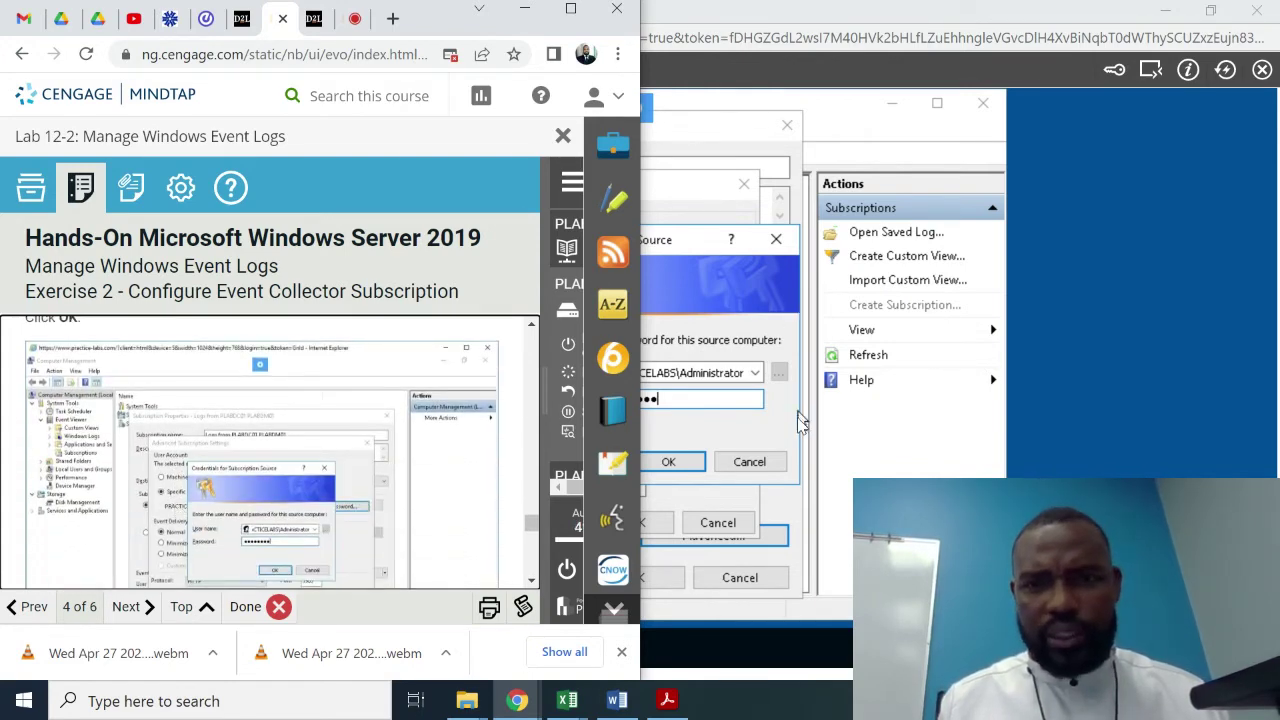
click(791, 455)
click(666, 462)
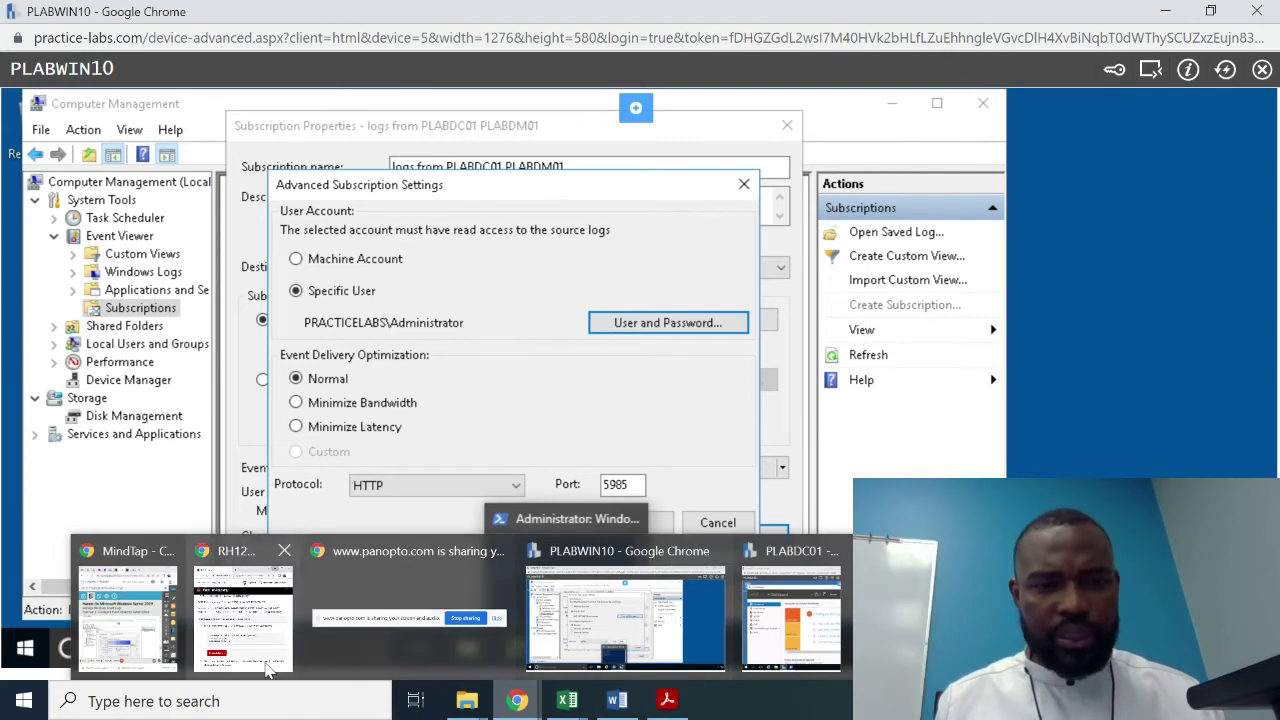
- Following Step 20 of the lab, set the event delivery optimization to Minimize Latency and accept the advanced subscription settings
click(150, 632)
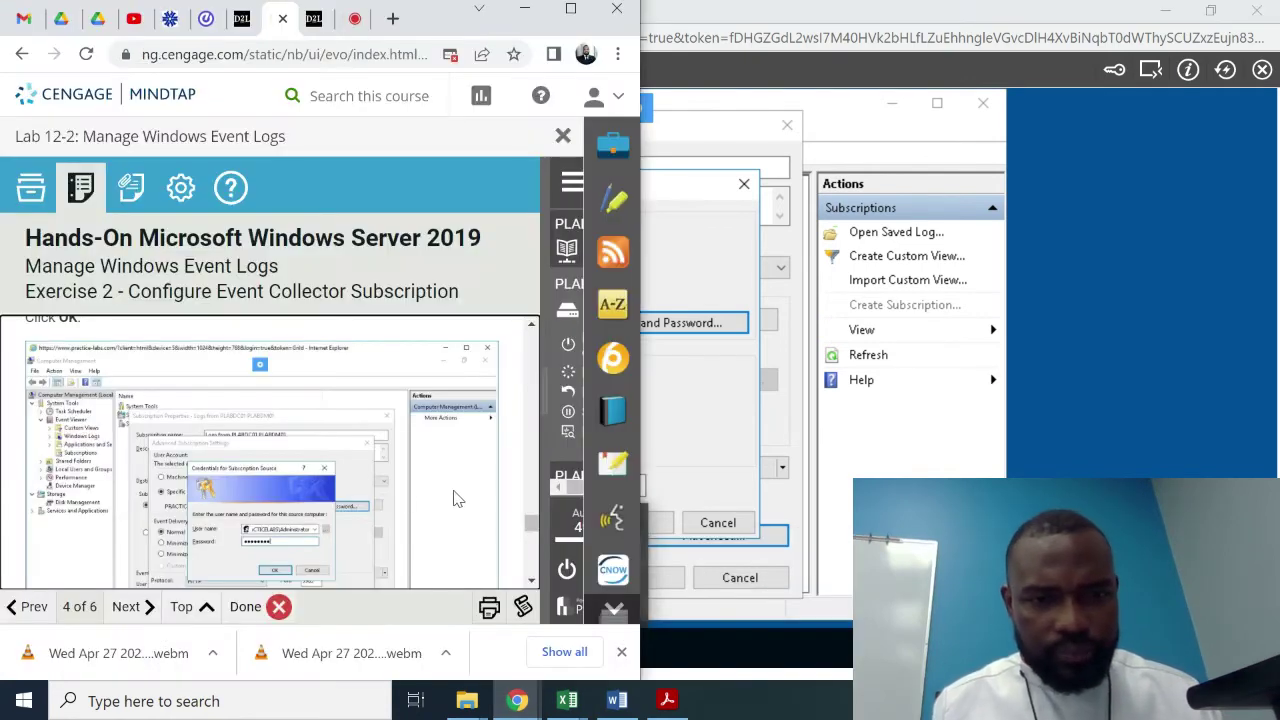
scroll(452, 498, down, 2)
scroll(452, 498, down, 5)
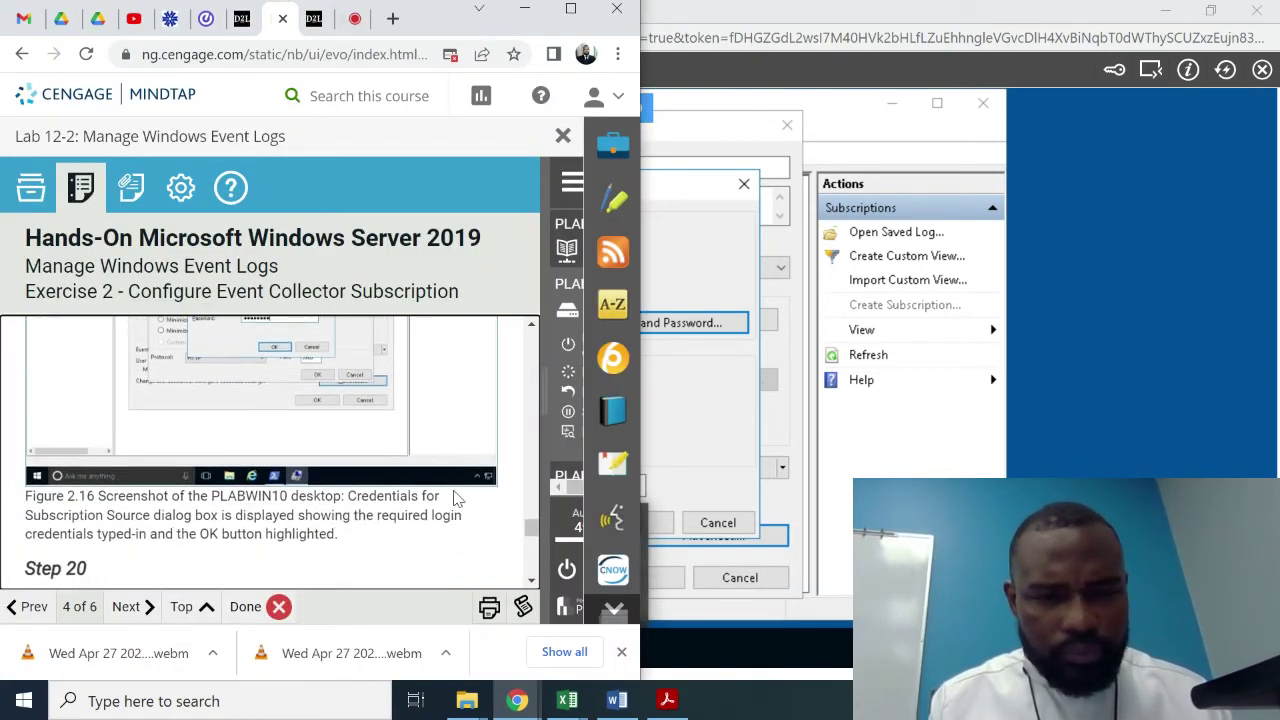
scroll(453, 498, down, 2)
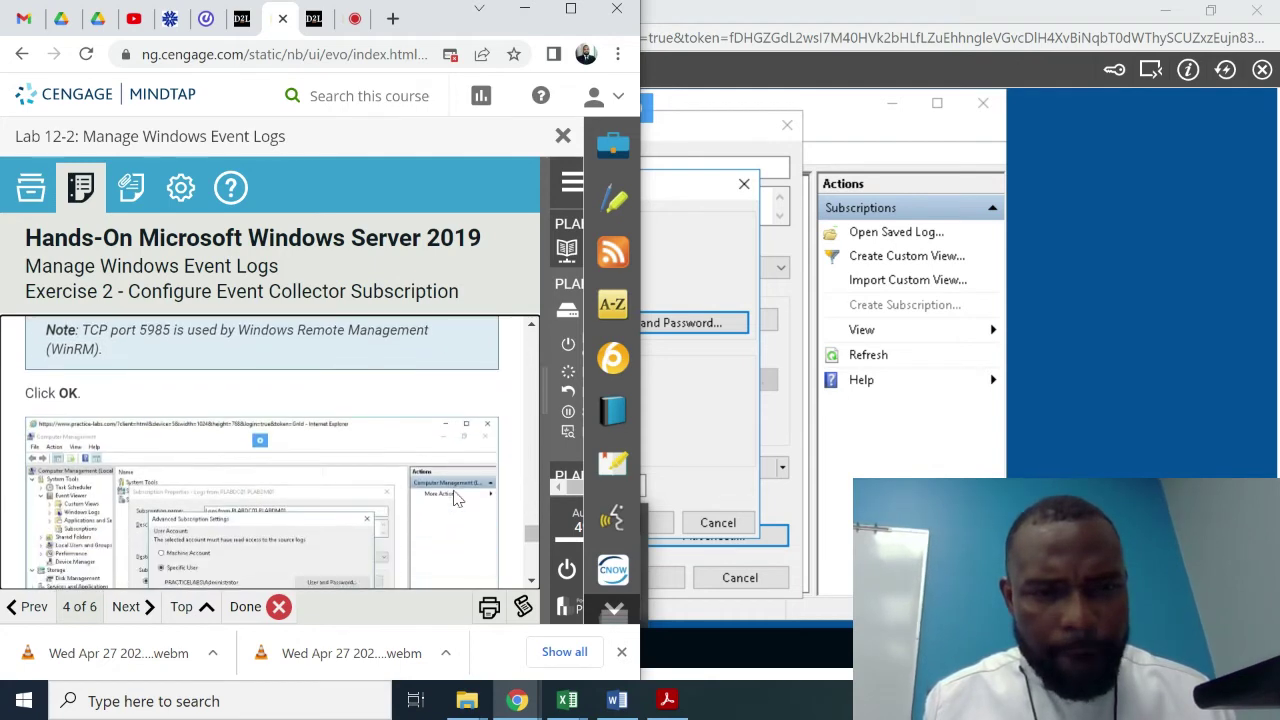
scroll(453, 498, up, 3)
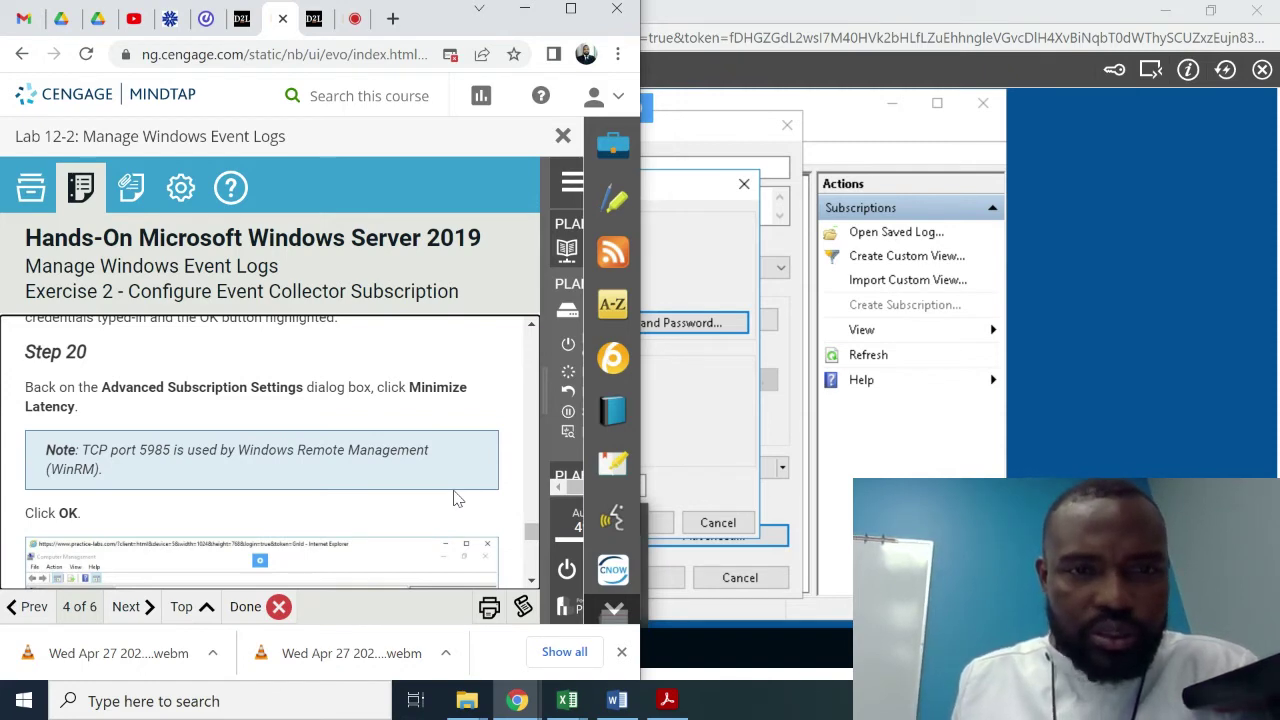
click(698, 235)
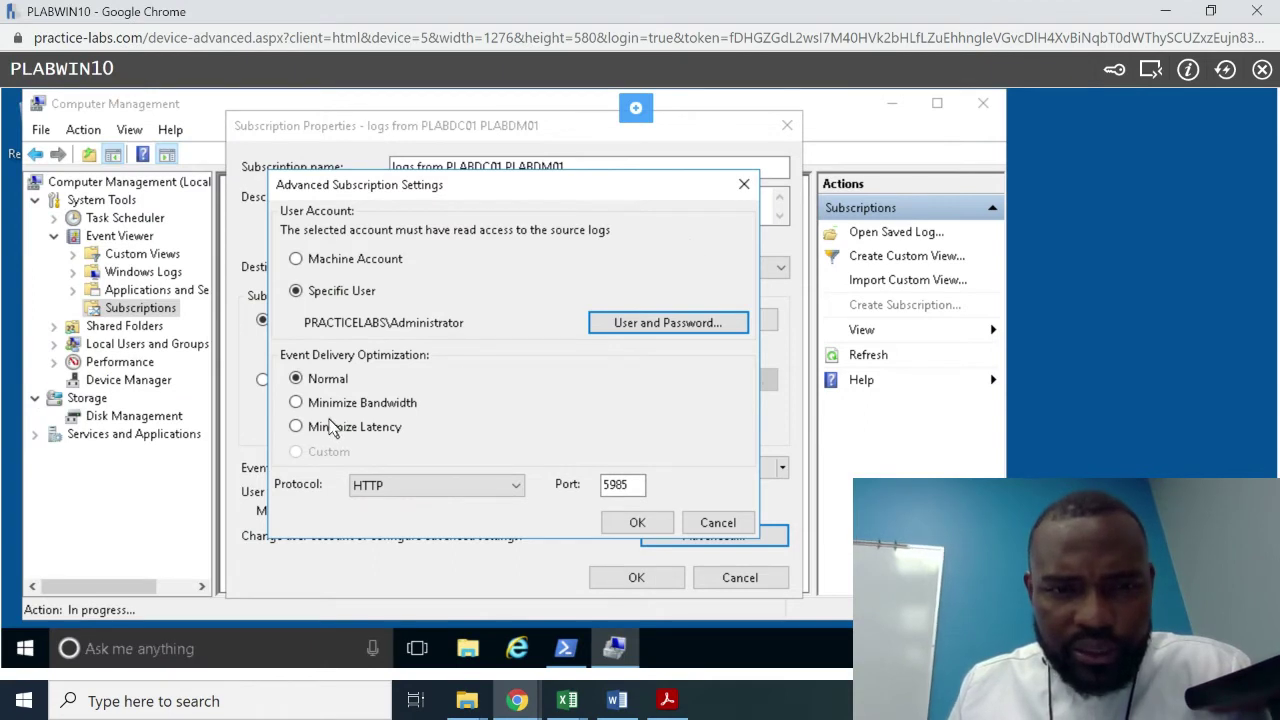
click(296, 427)
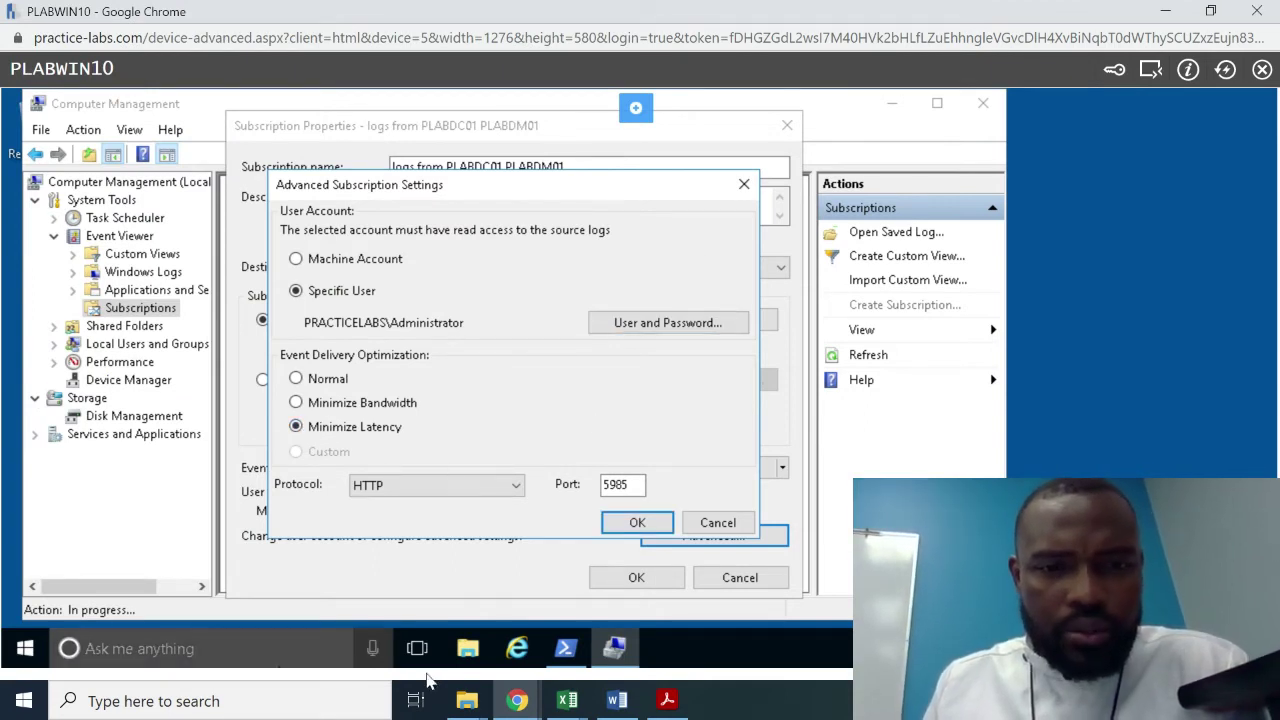
mouse_move(517, 701)
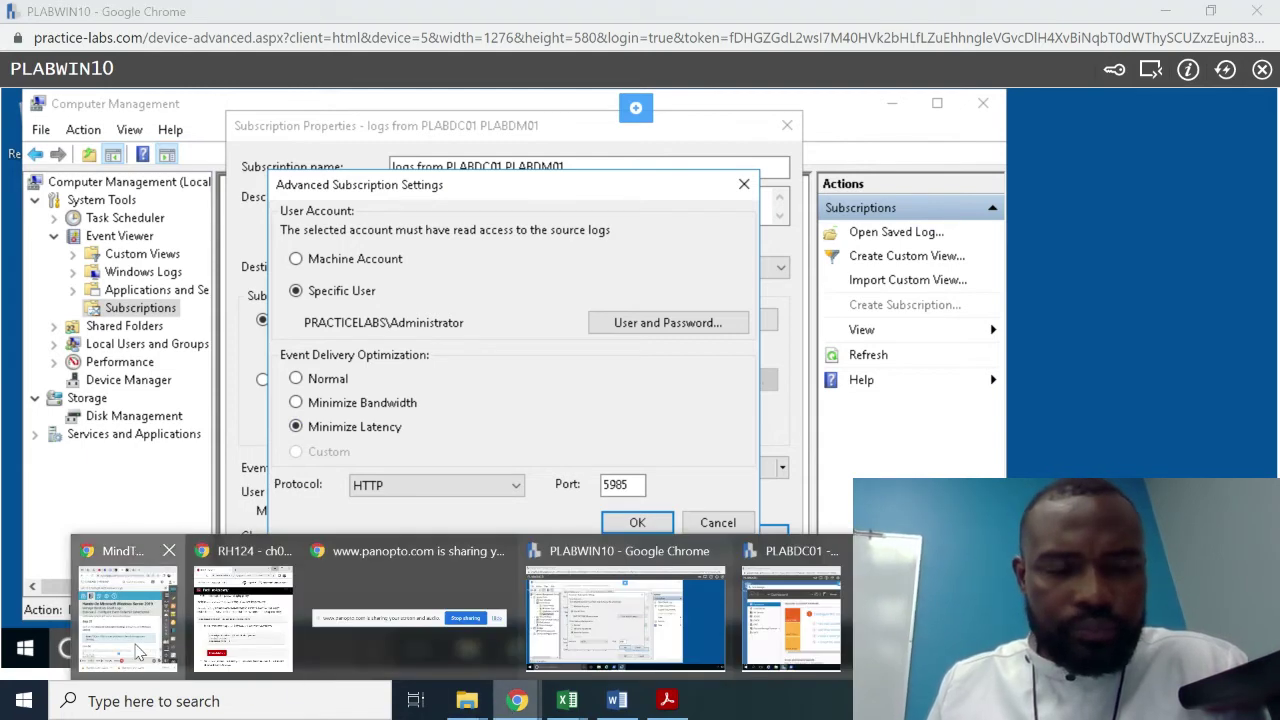
click(145, 655)
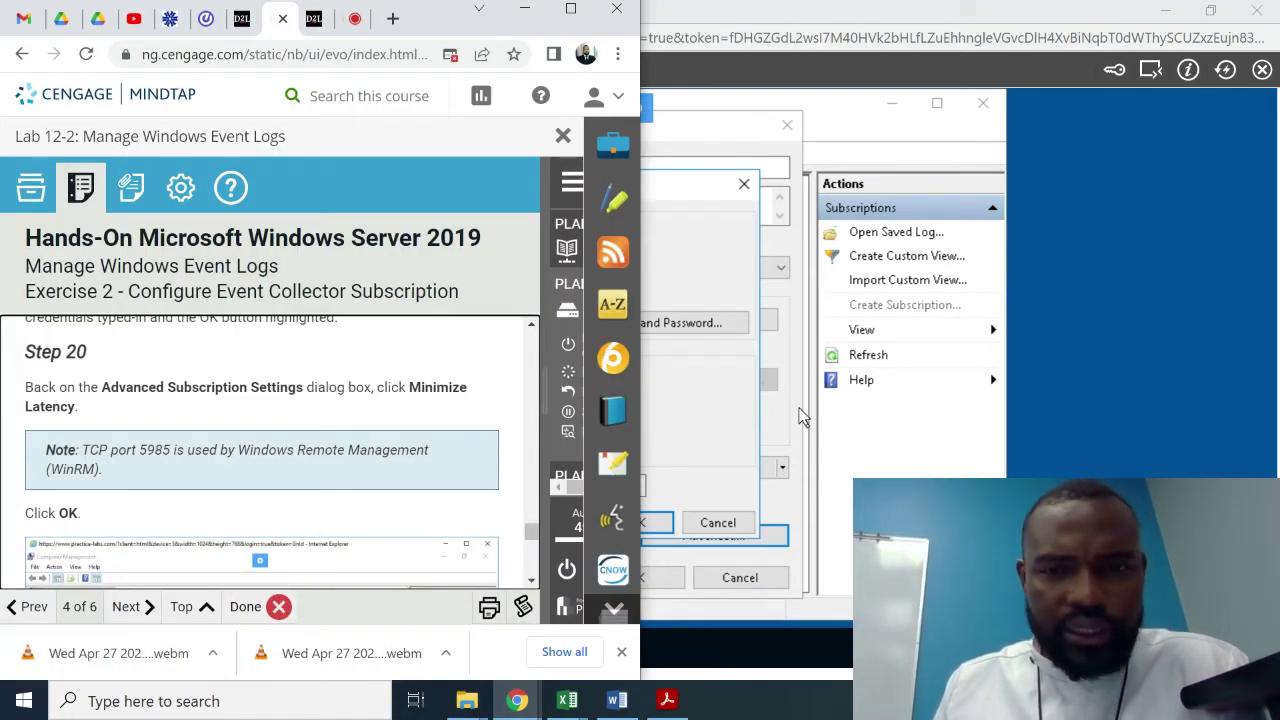
click(710, 411)
click(658, 522)
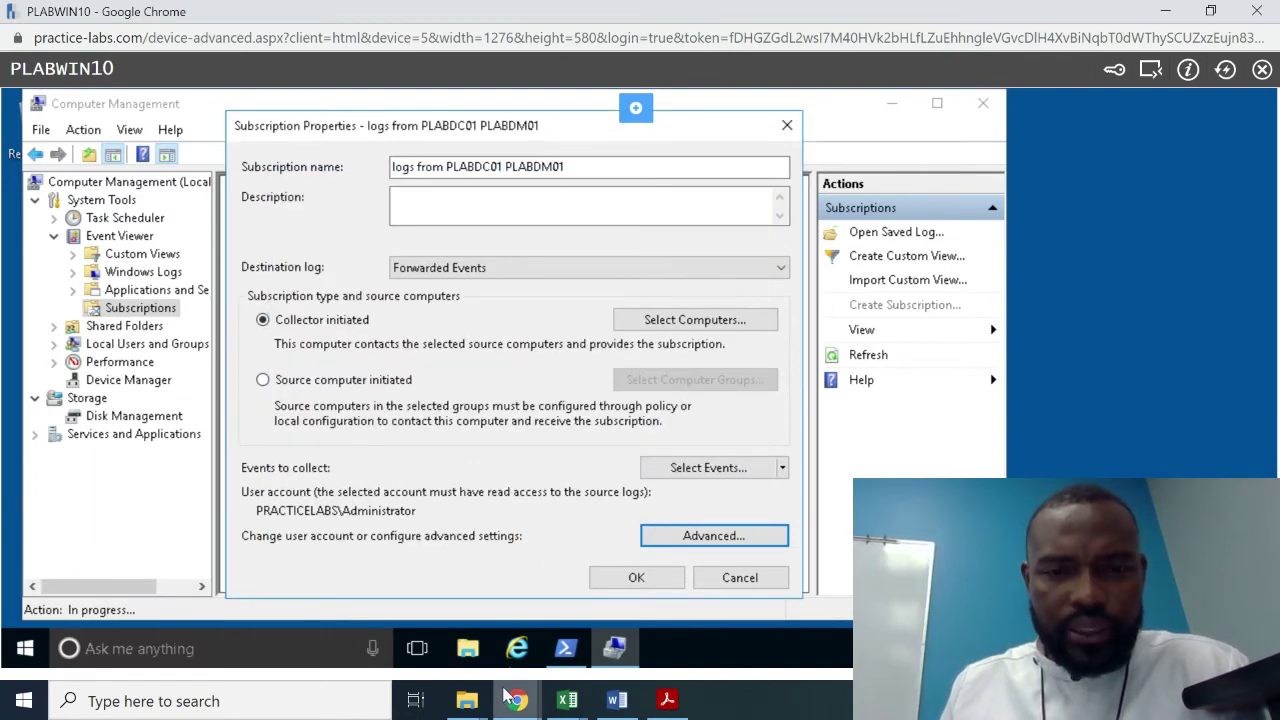
- Check Step 21 of the lab and save the subscription "logs from PLABDC01 PLABDM01"
mouse_move(517, 700)
click(123, 620)
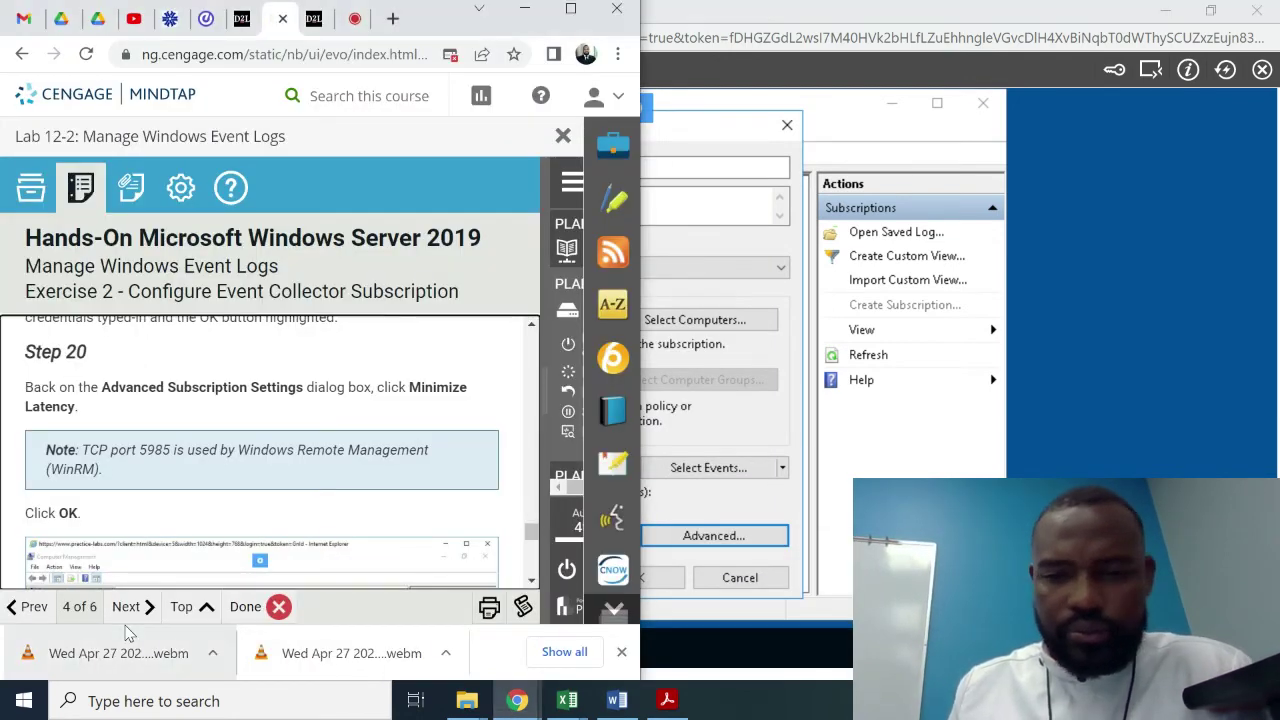
scroll(127, 632, down, 3)
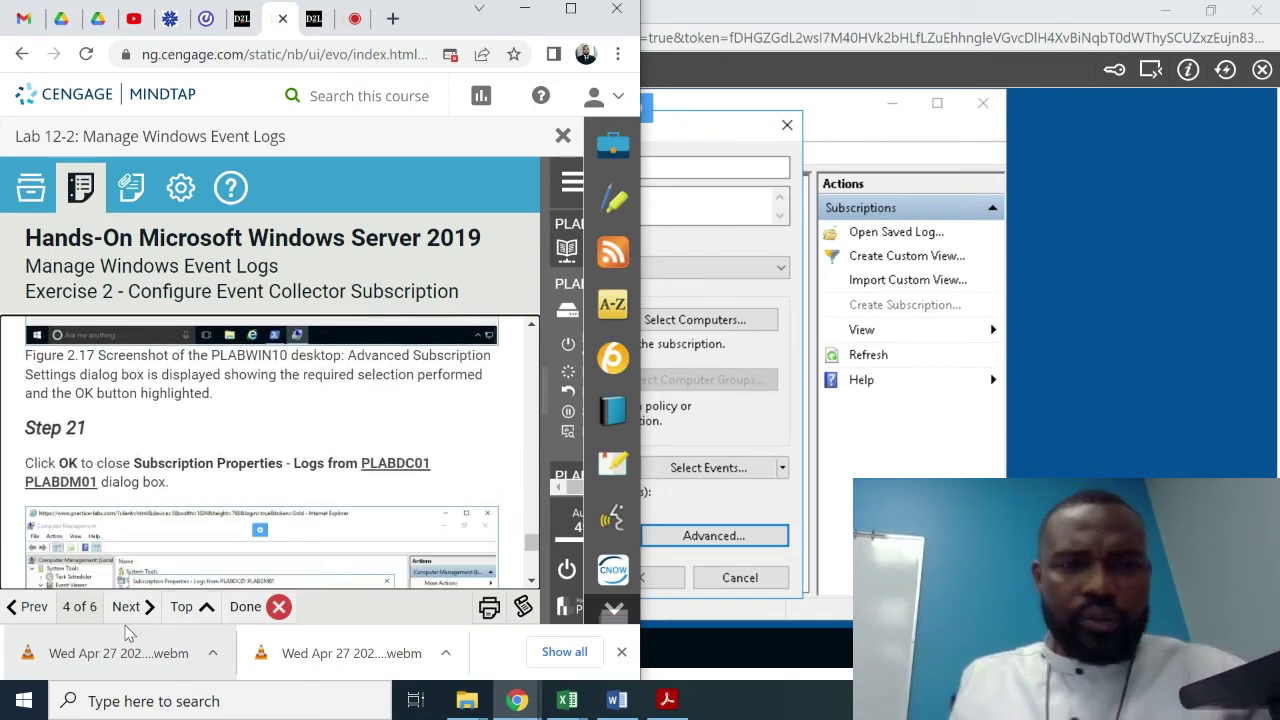
scroll(127, 632, down, 3)
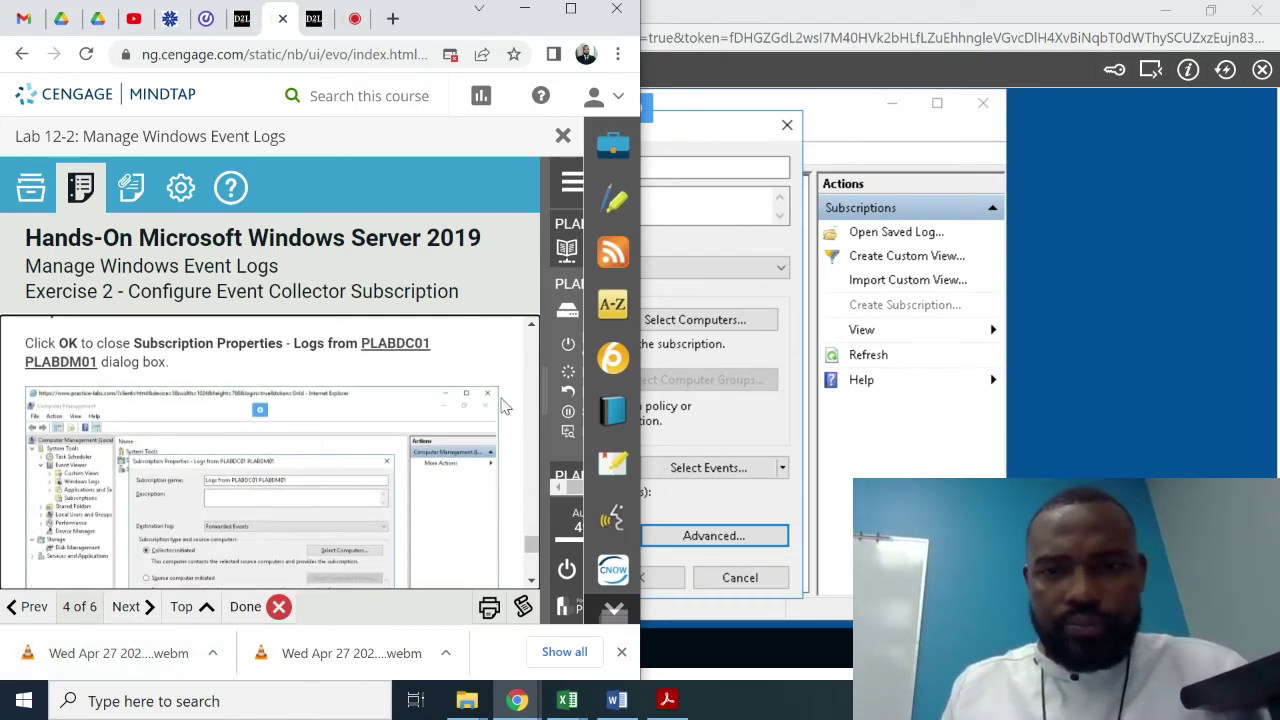
click(745, 432)
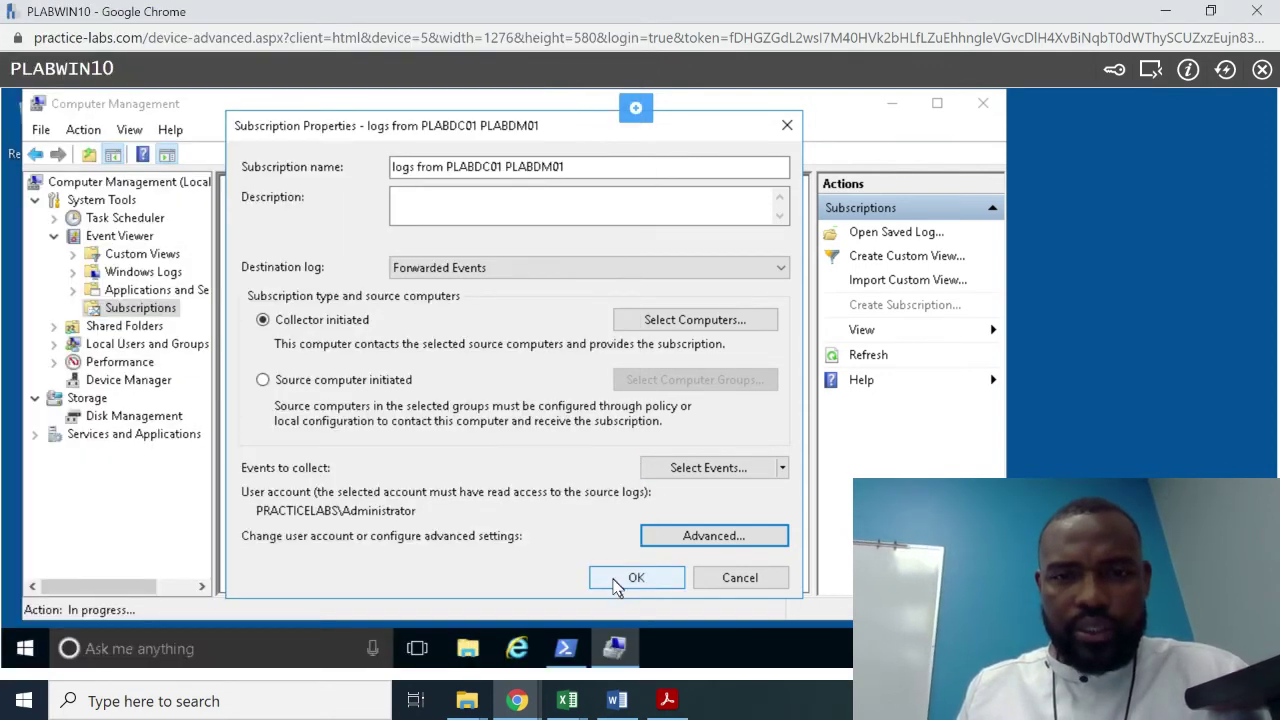
click(610, 581)
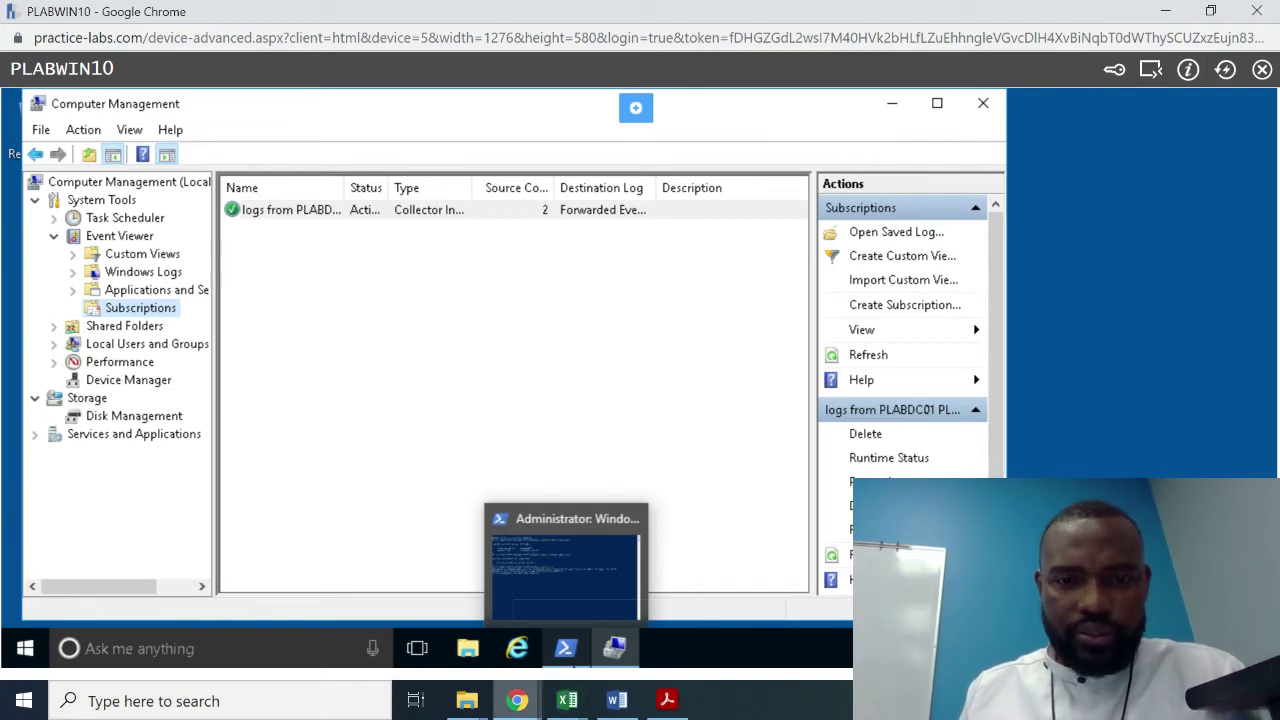
- Read the rest of the Exercise 2 lab instructions, from Step 22 to the PLABWIN10 screenshot task
mouse_move(533, 712)
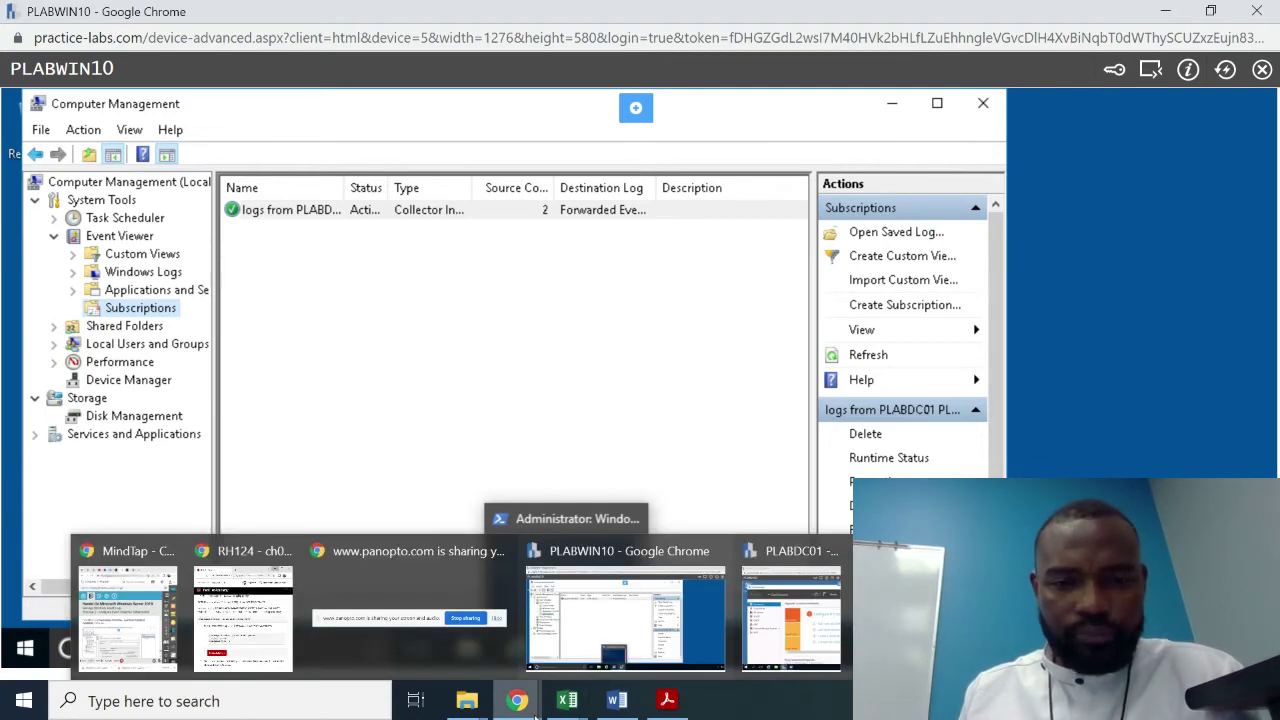
click(137, 650)
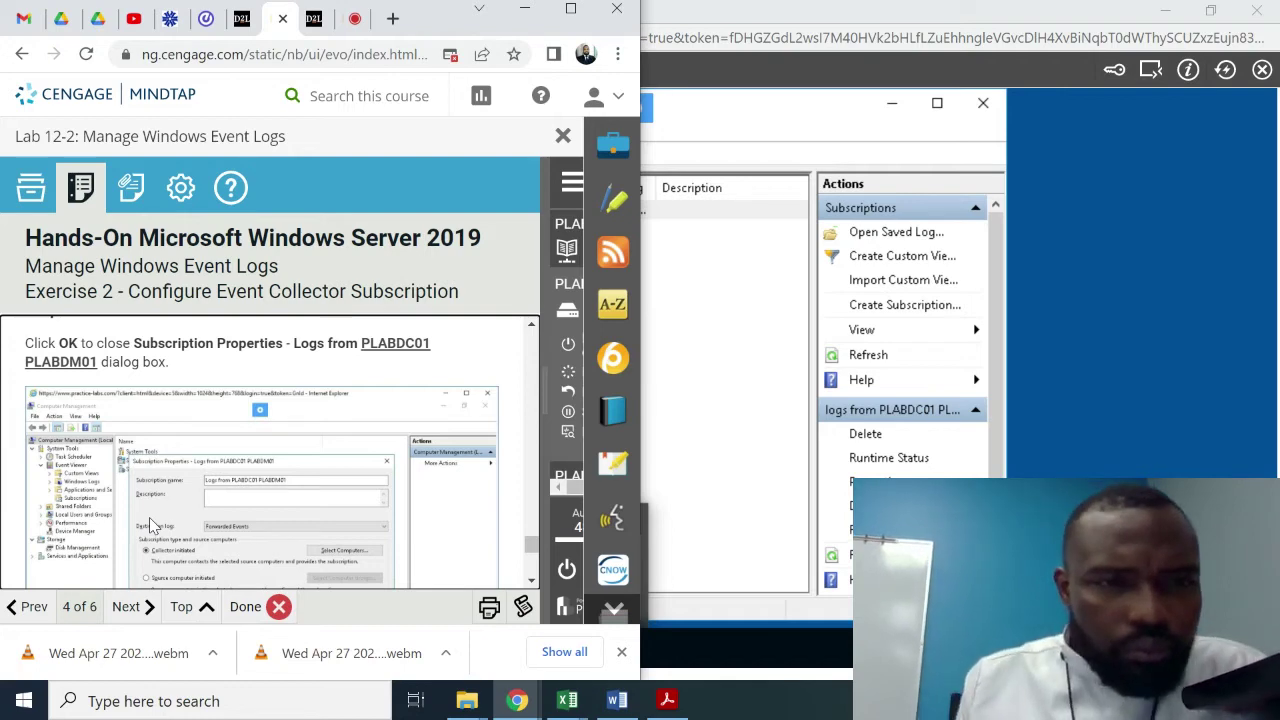
scroll(149, 517, down, 3)
scroll(152, 524, down, 5)
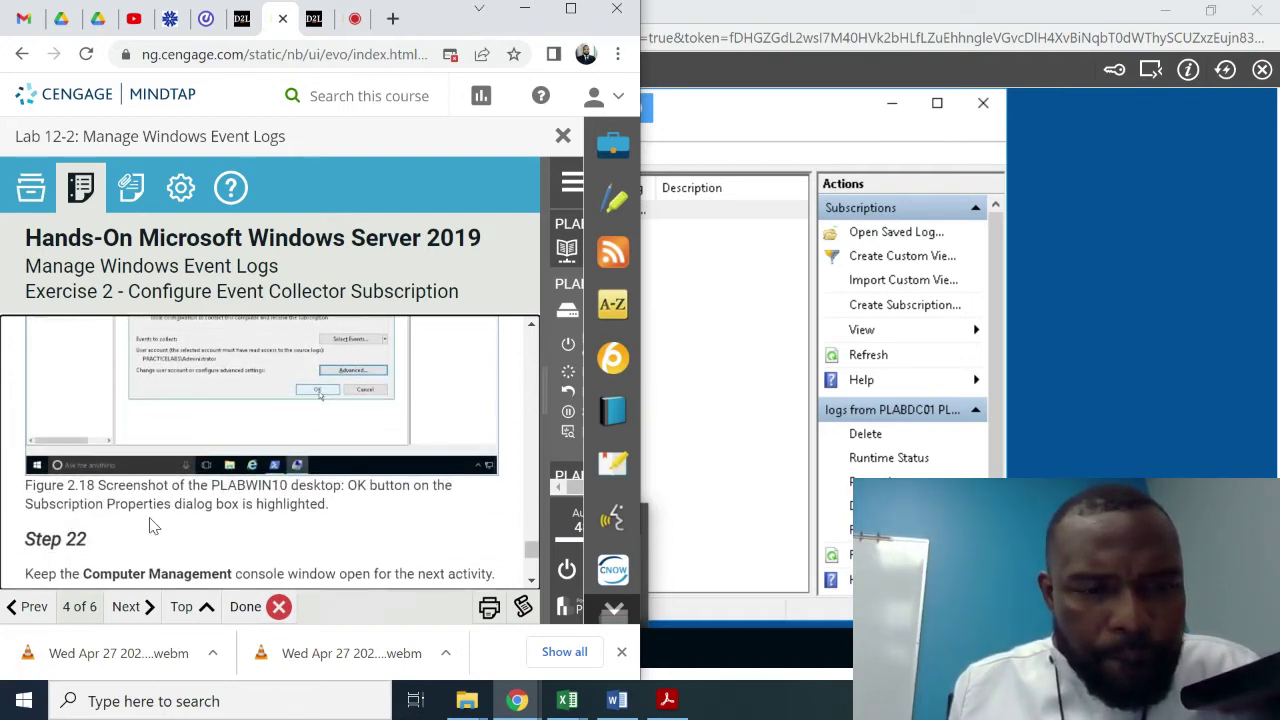
scroll(152, 526, down, 1)
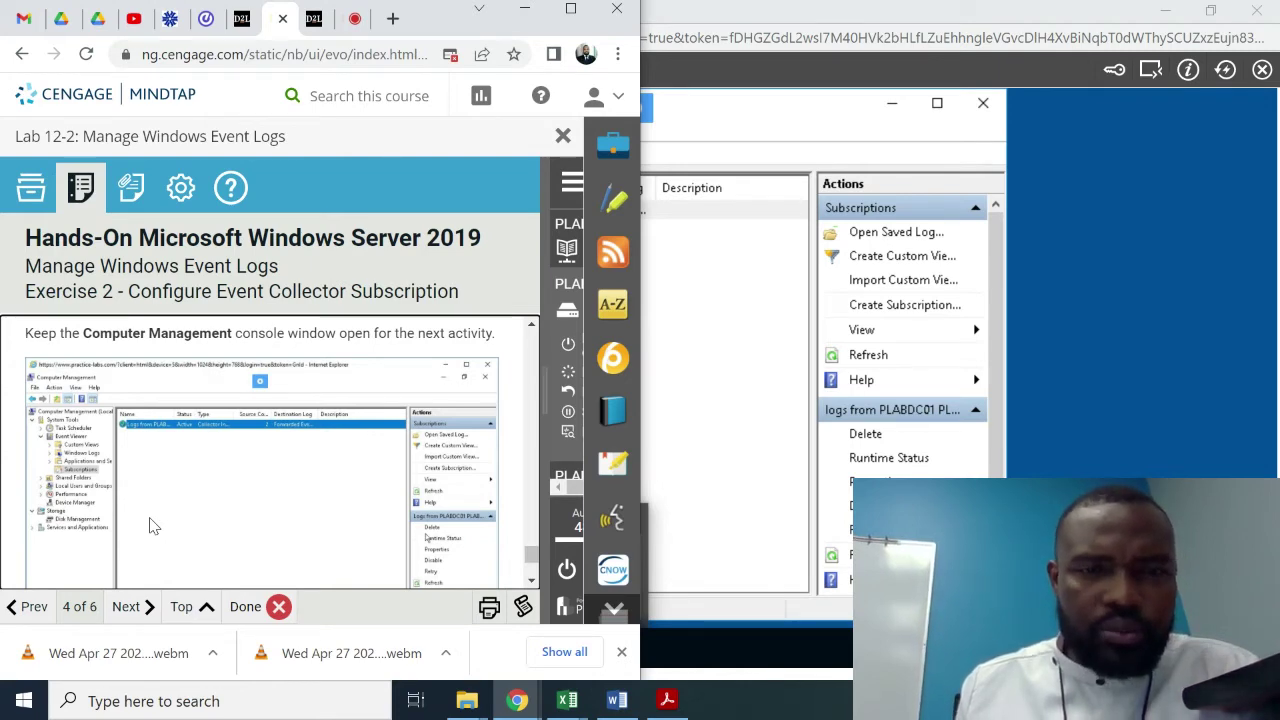
scroll(152, 526, down, 6)
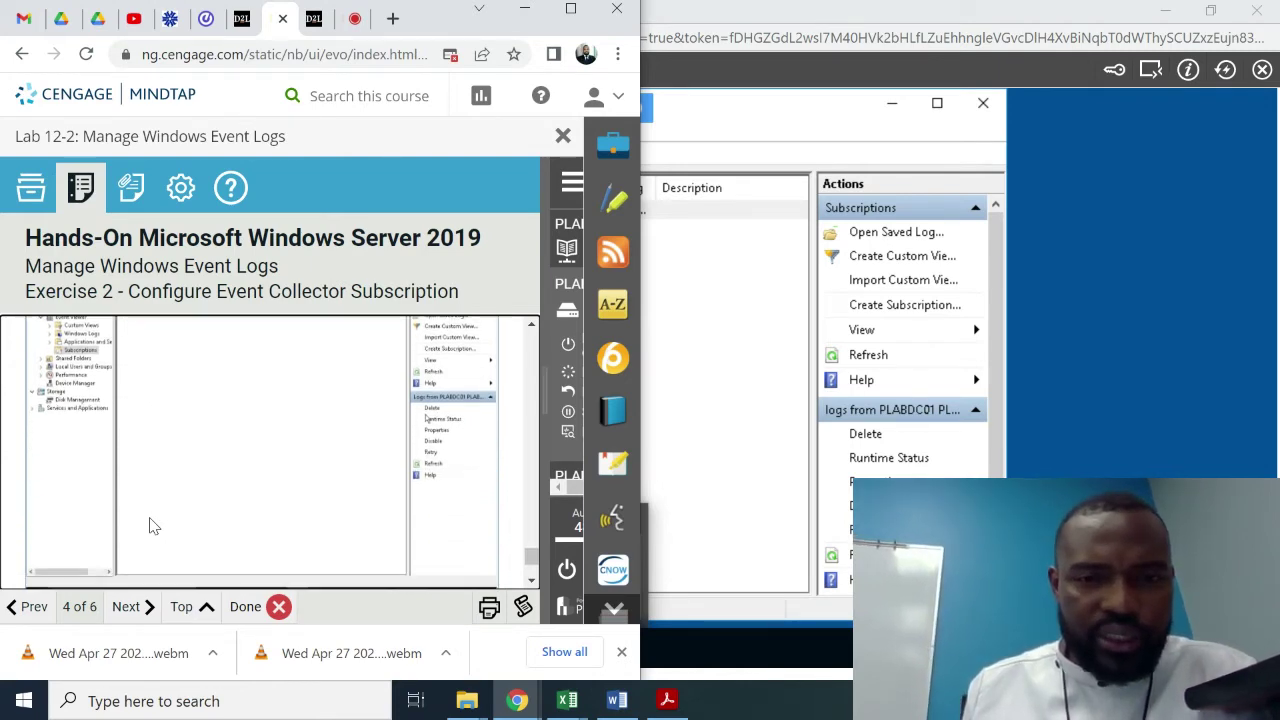
scroll(150, 517, down, 3)
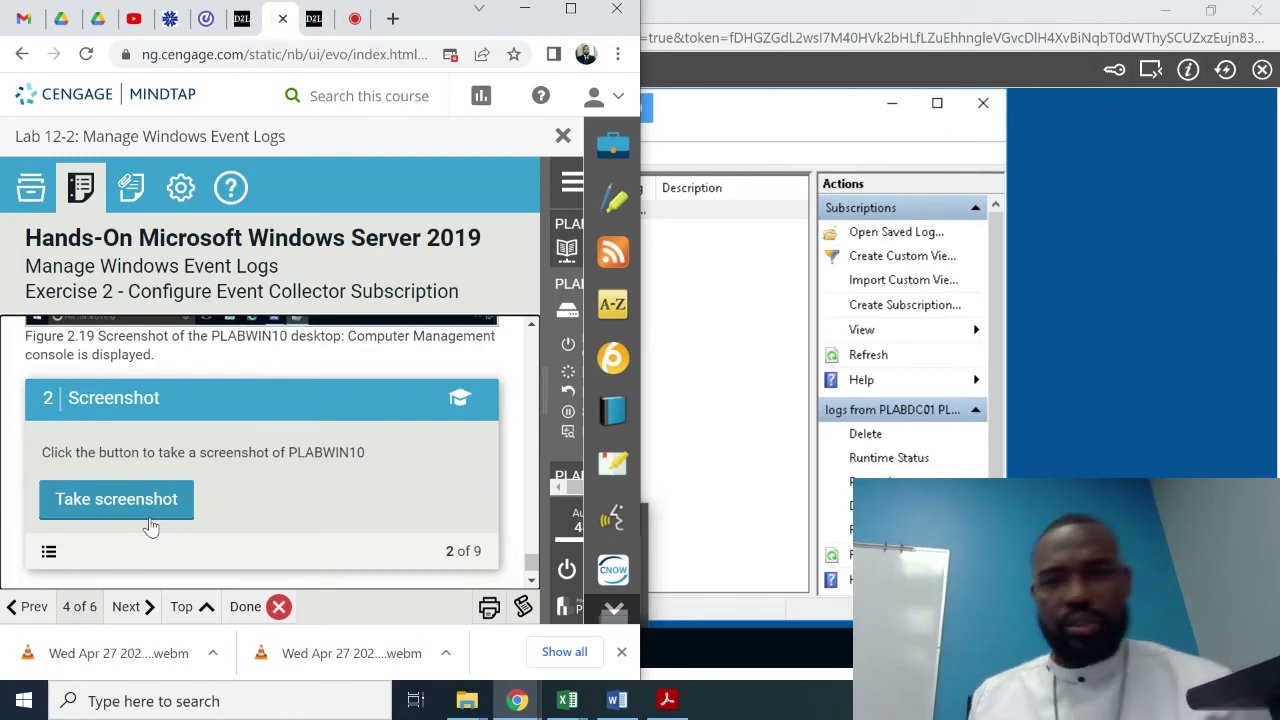
scroll(150, 526, down, 1)
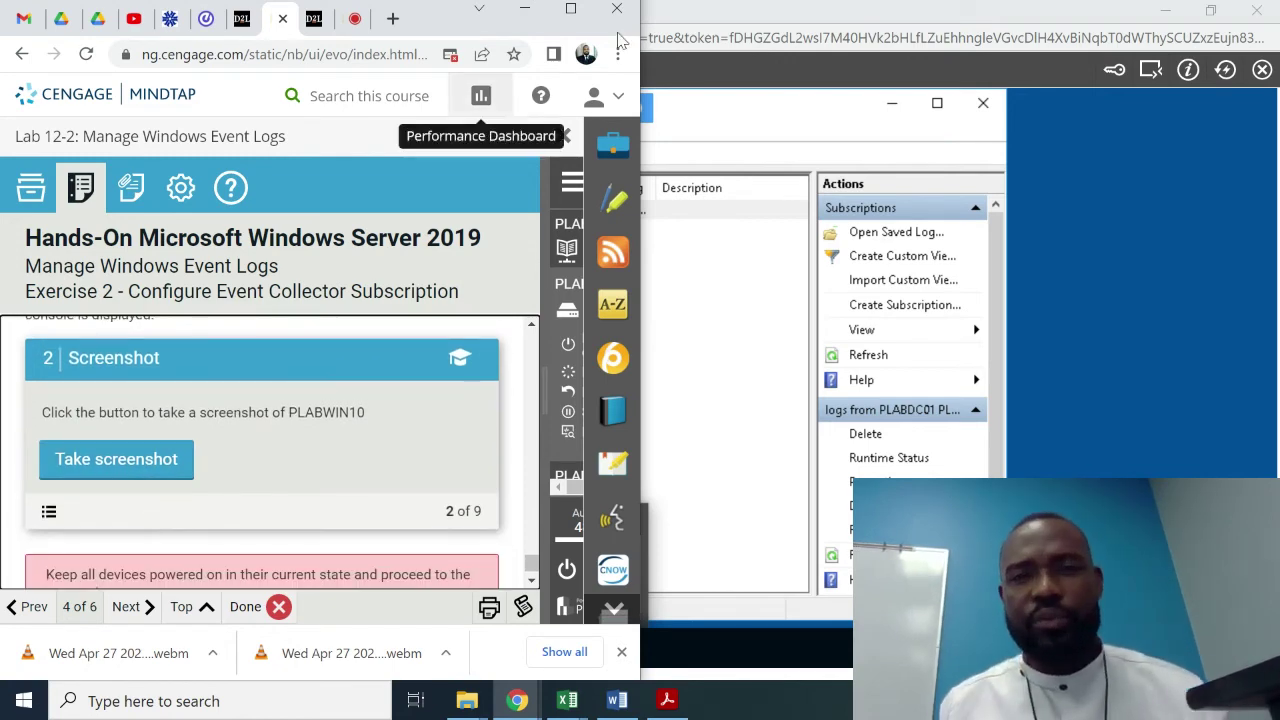
- Arrange the PLABWIN10 window side by side with the MindTap lab instructions window
click(895, 9)
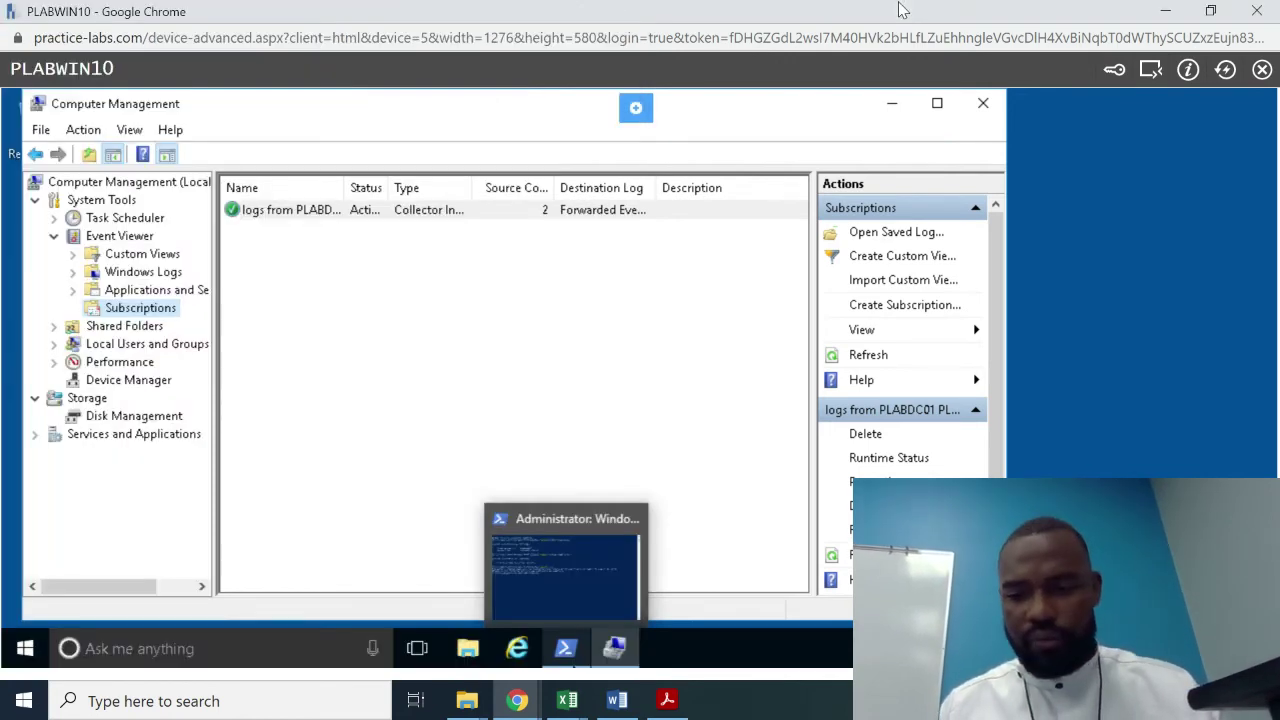
double_click(898, 9)
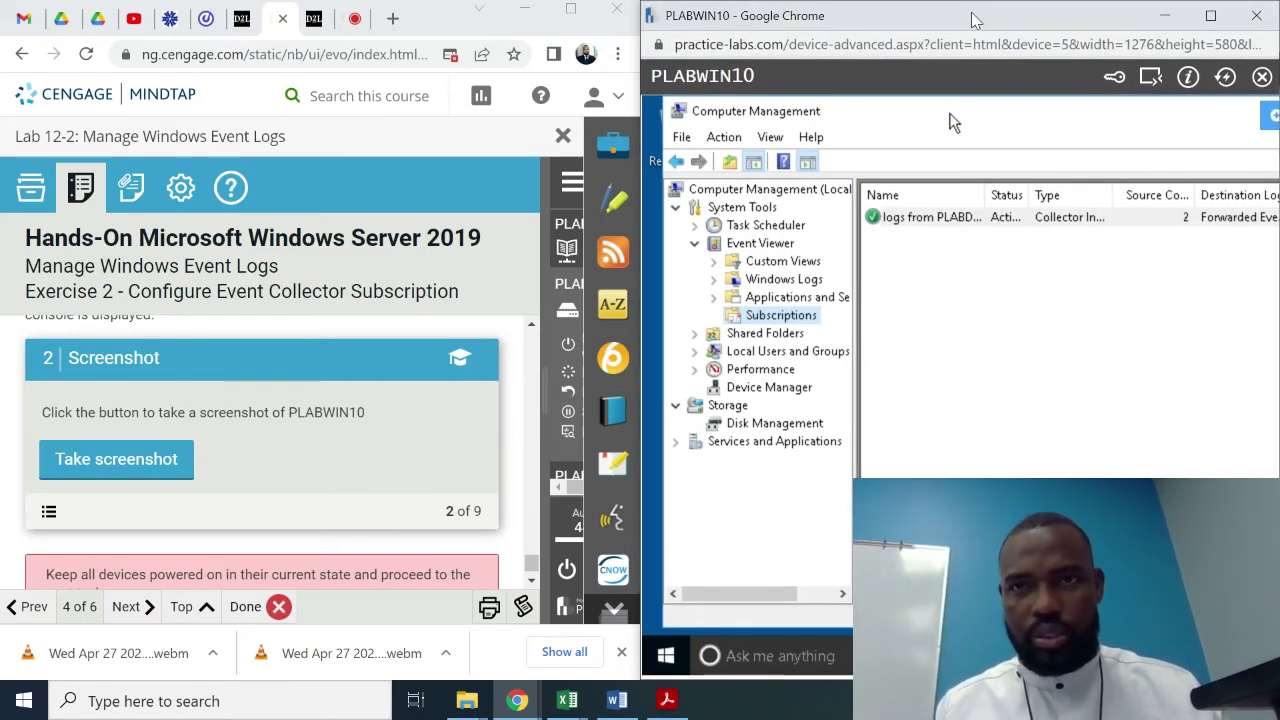
drag(975, 20, 971, 14)
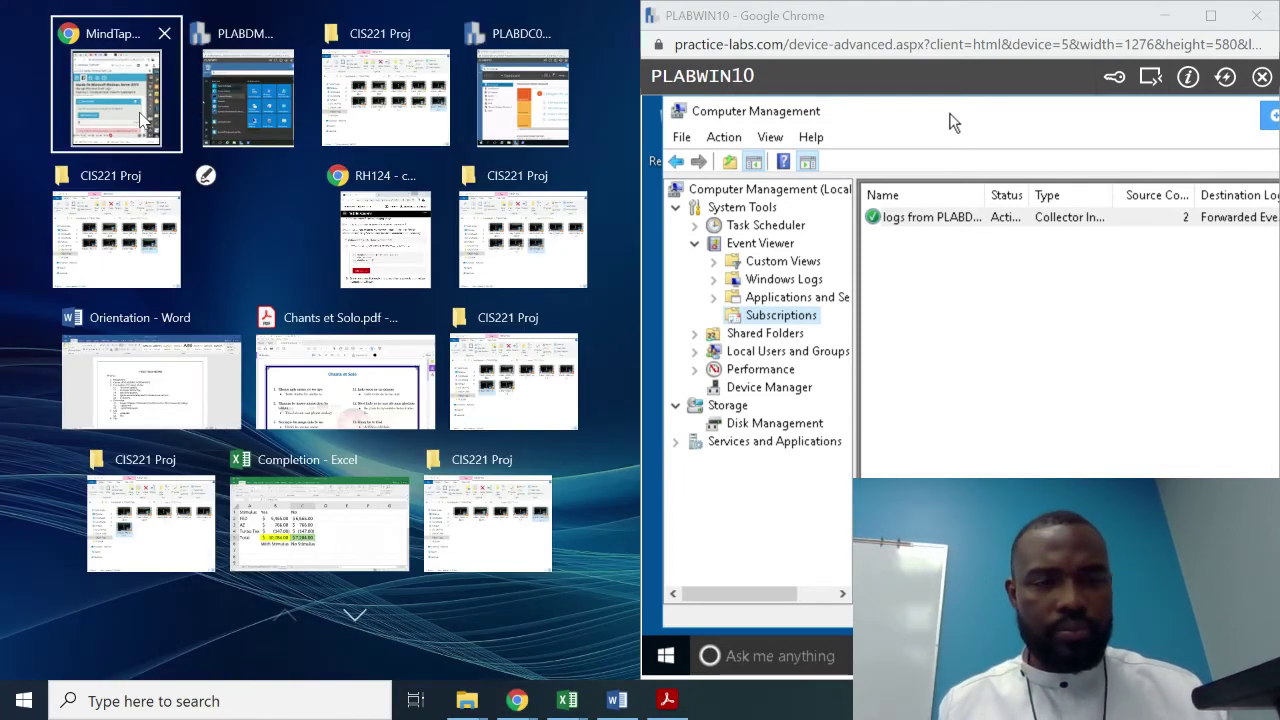
click(142, 120)
- Take the Exercise 2 lab screenshot of PLABWIN10 and check the end of the exercise page
click(152, 466)
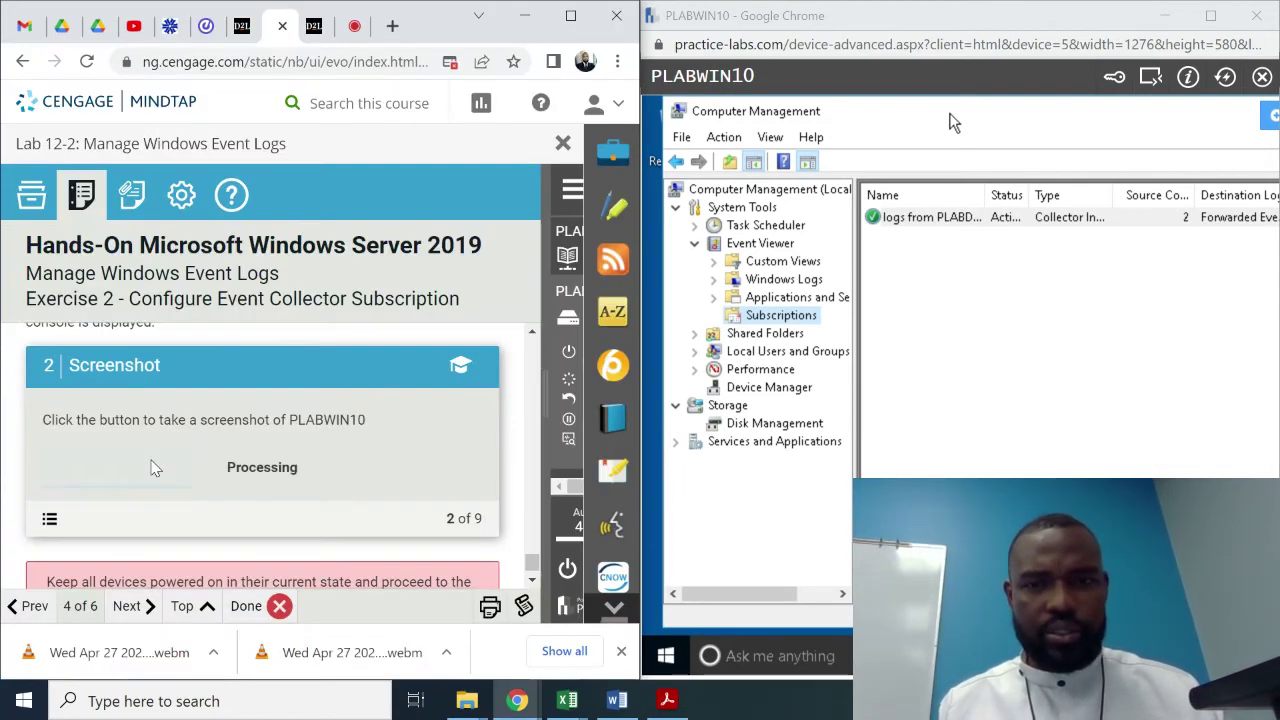
click(532, 582)
scroll(532, 586, down, 5)
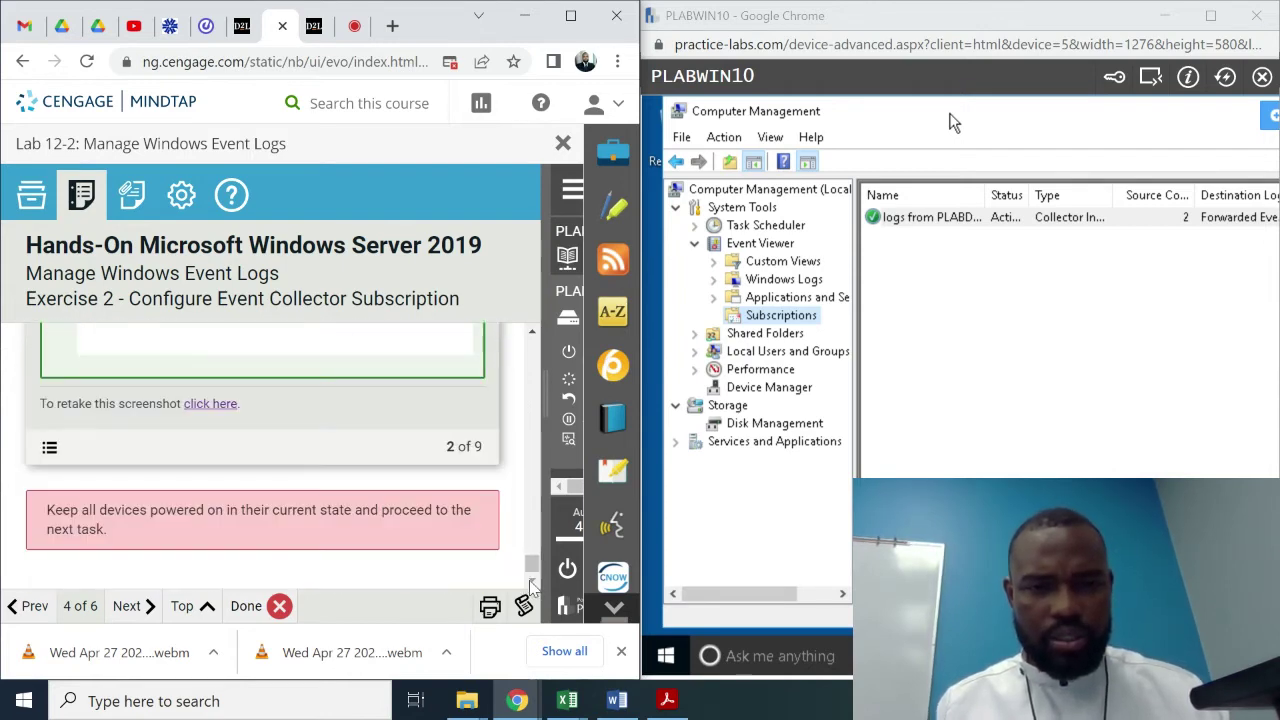
- Advance the lab to Exercise 3 - View Forwarded Event Logs and read as far as Task 1, Step 1
click(140, 612)
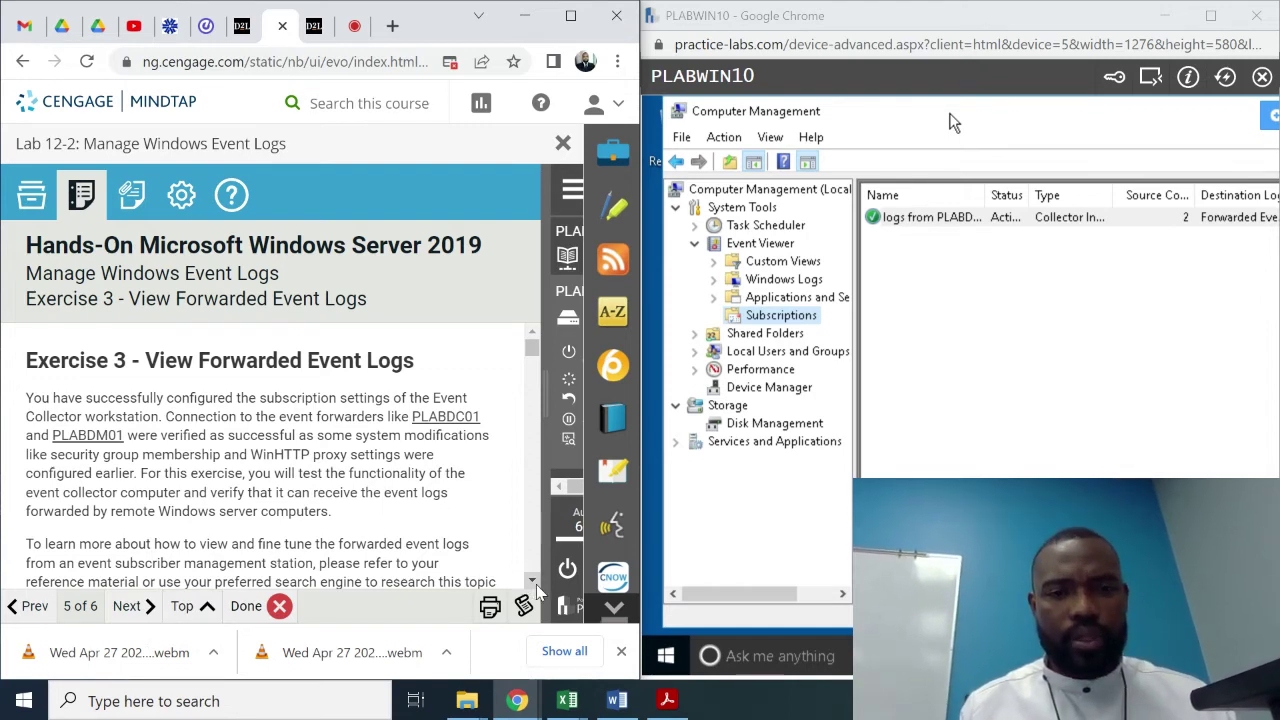
scroll(537, 592, down, 8)
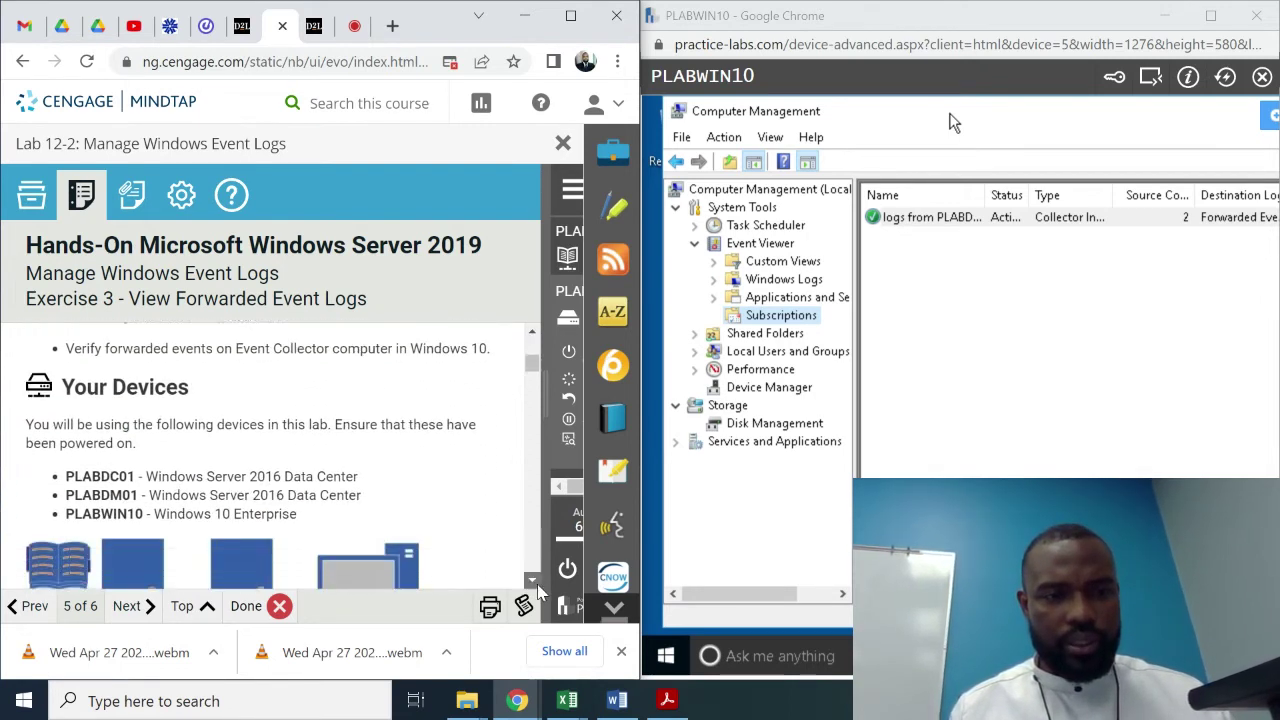
scroll(537, 592, down, 3)
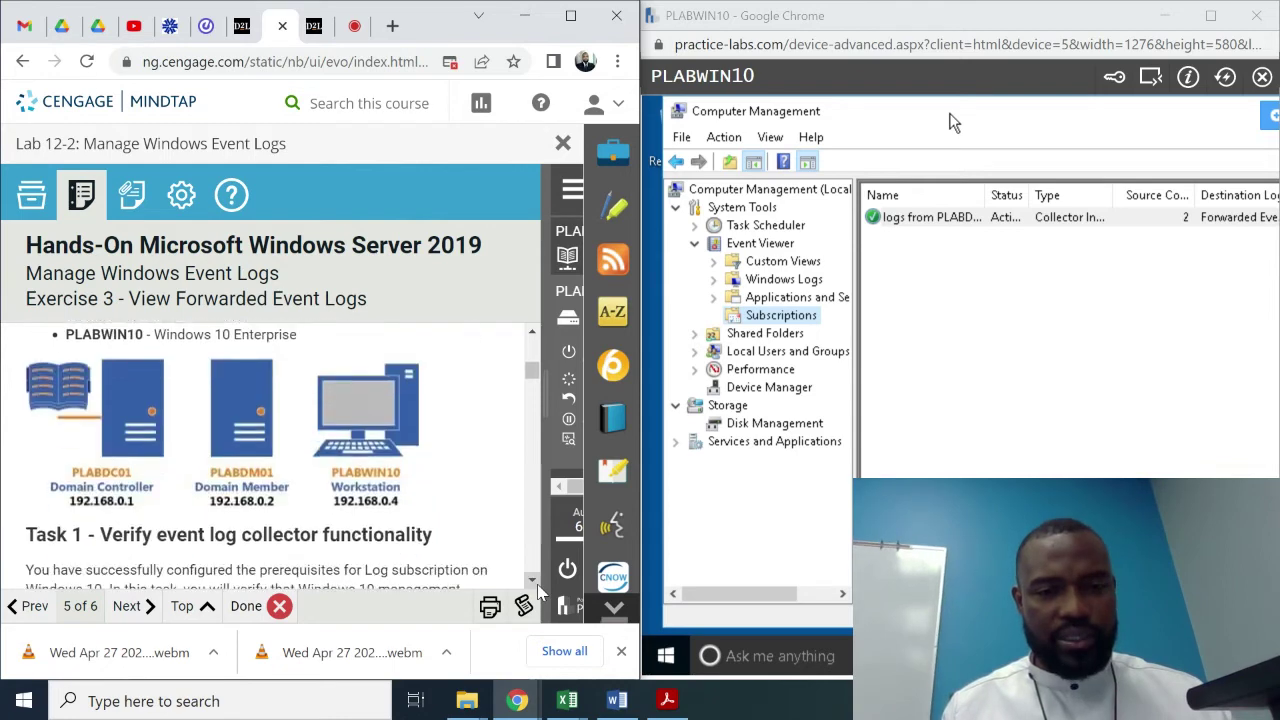
scroll(537, 592, down, 5)
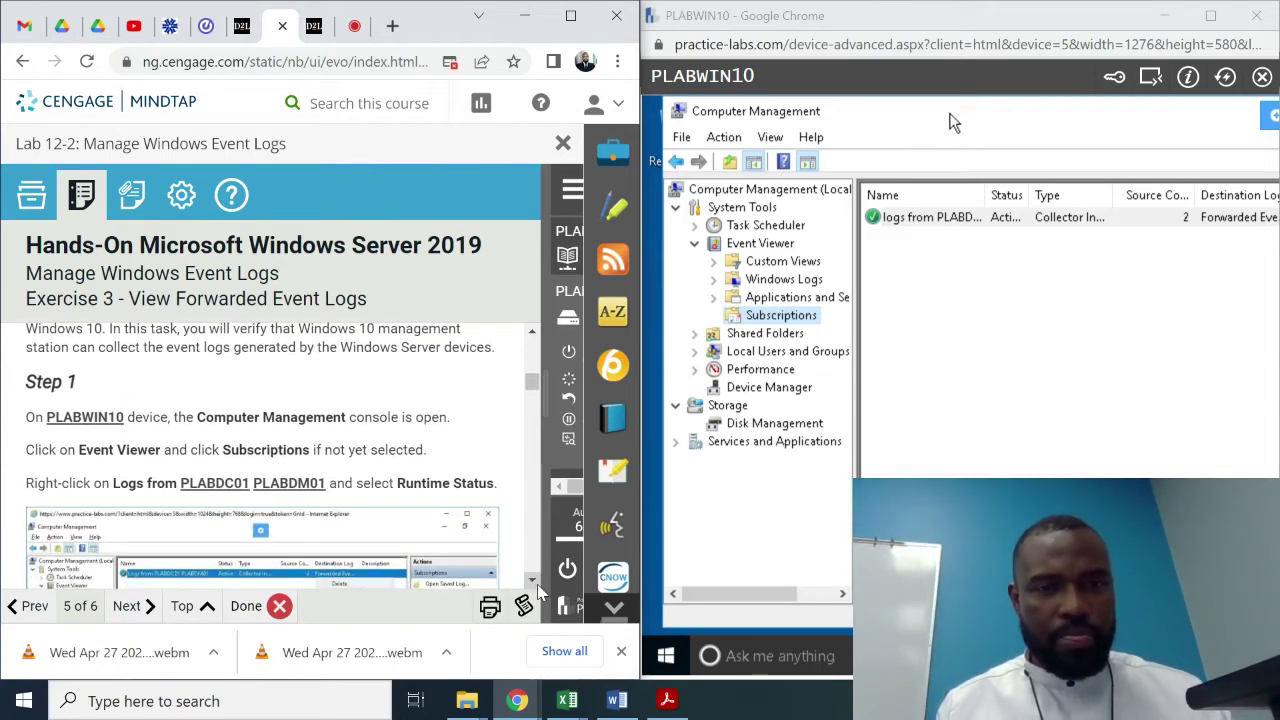
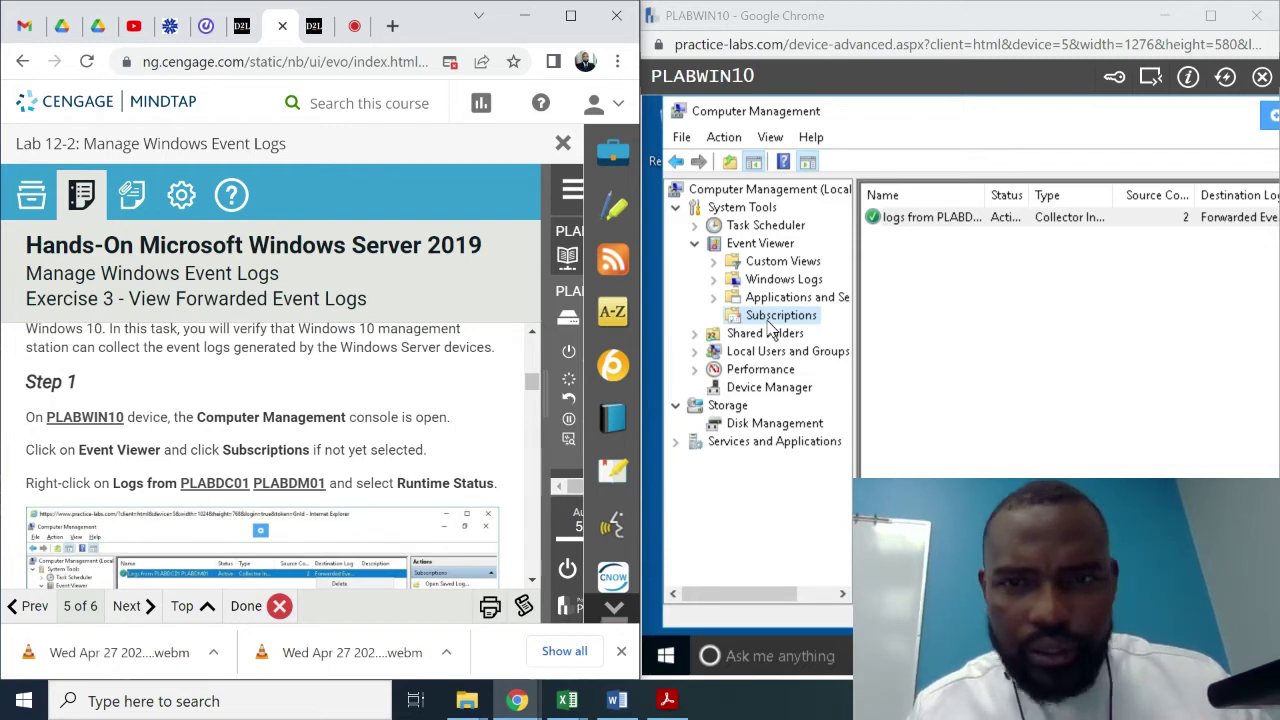
- Show the Runtime Status of the subscription "logs from PLABDC01 PLABDM01" in Event Viewer's Subscriptions
click(767, 321)
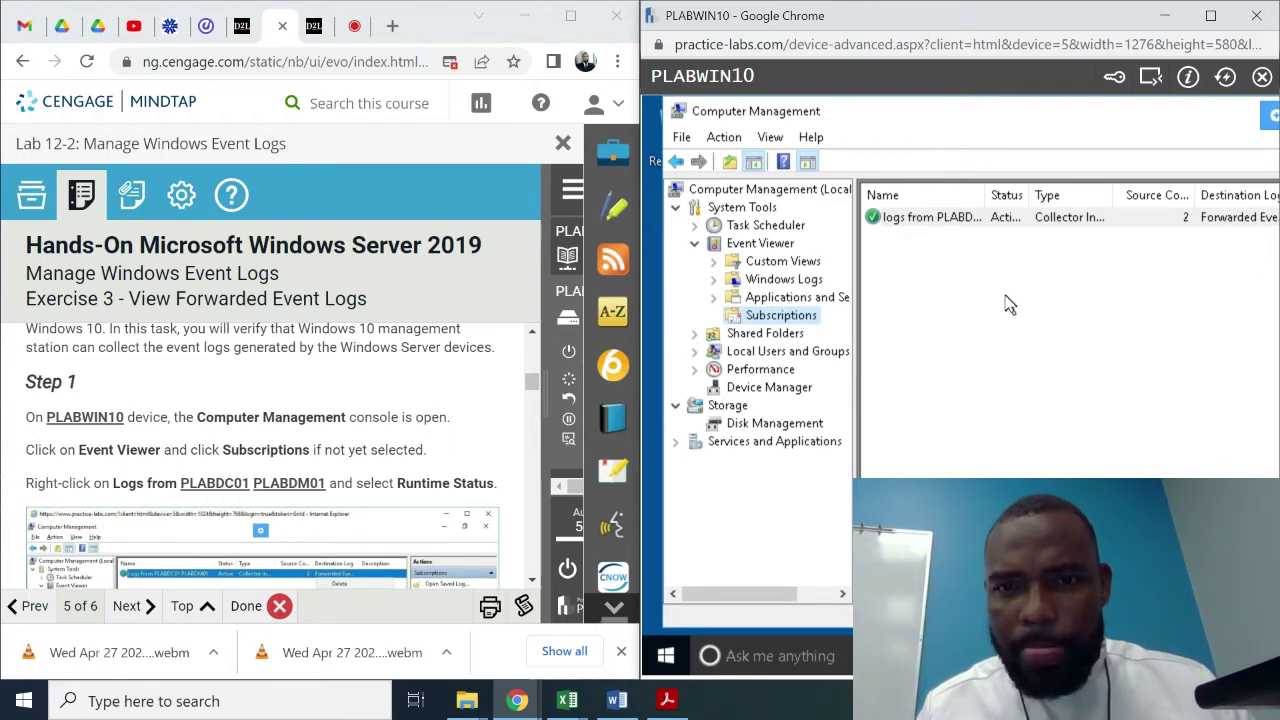
click(965, 218)
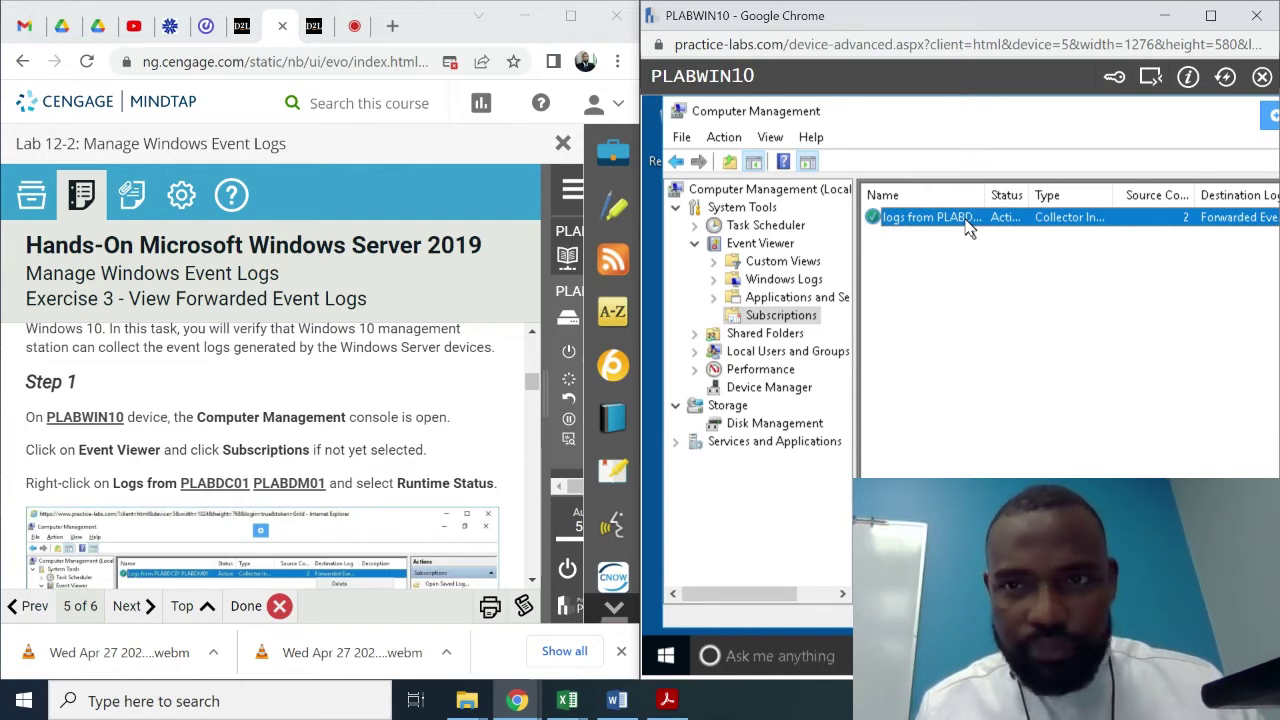
right_click(968, 228)
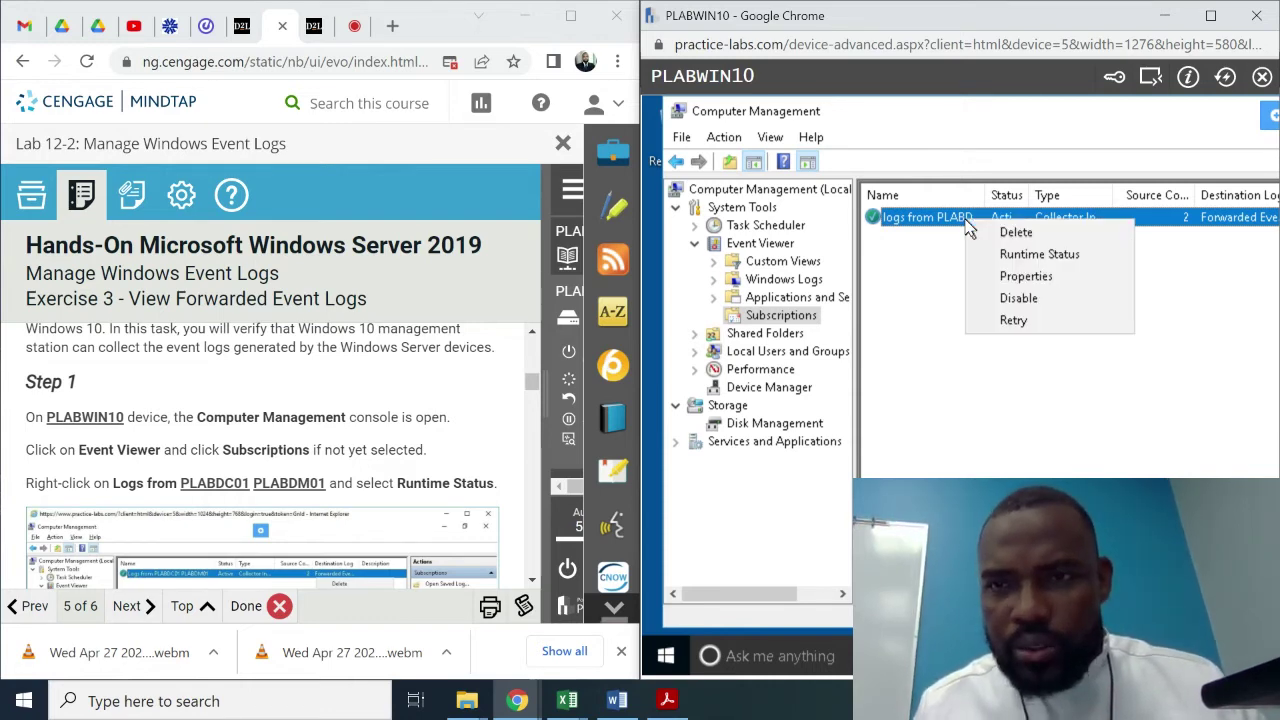
click(1029, 258)
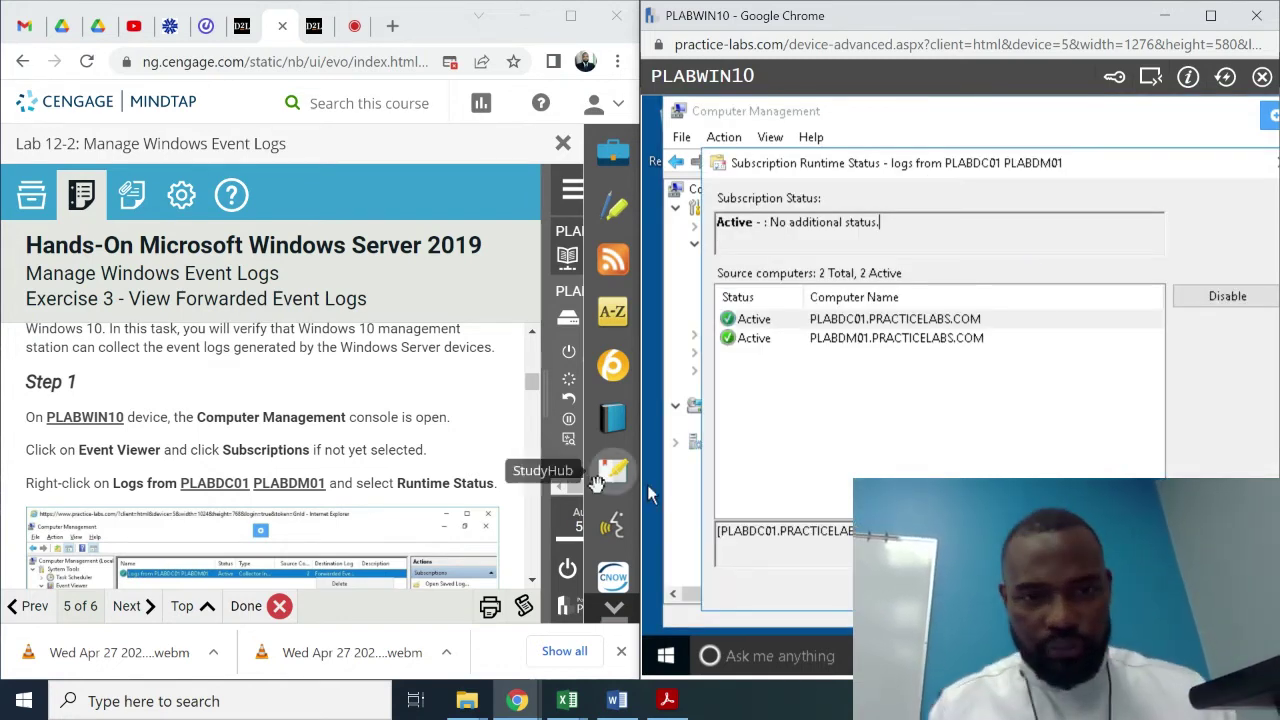
- Check Task 1, Step 2 of the lab and close the Subscription Runtime Status dialog
scroll(537, 578, down, 5)
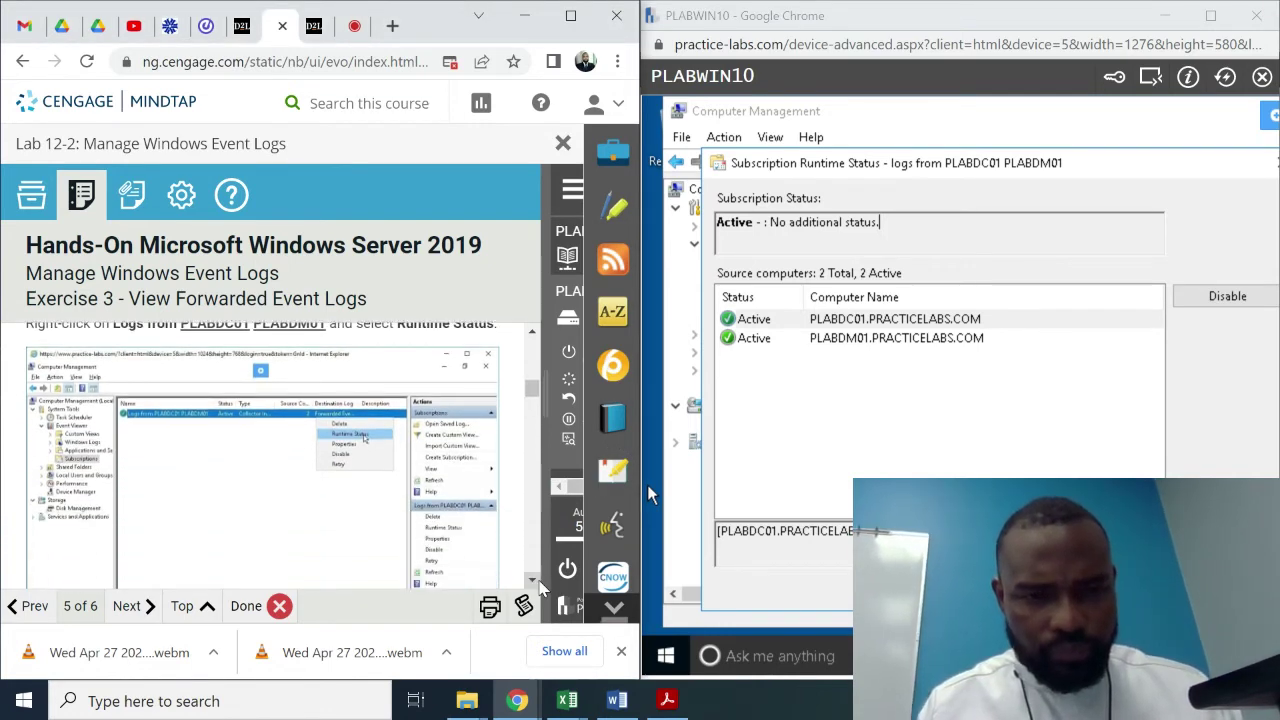
scroll(537, 585, down, 5)
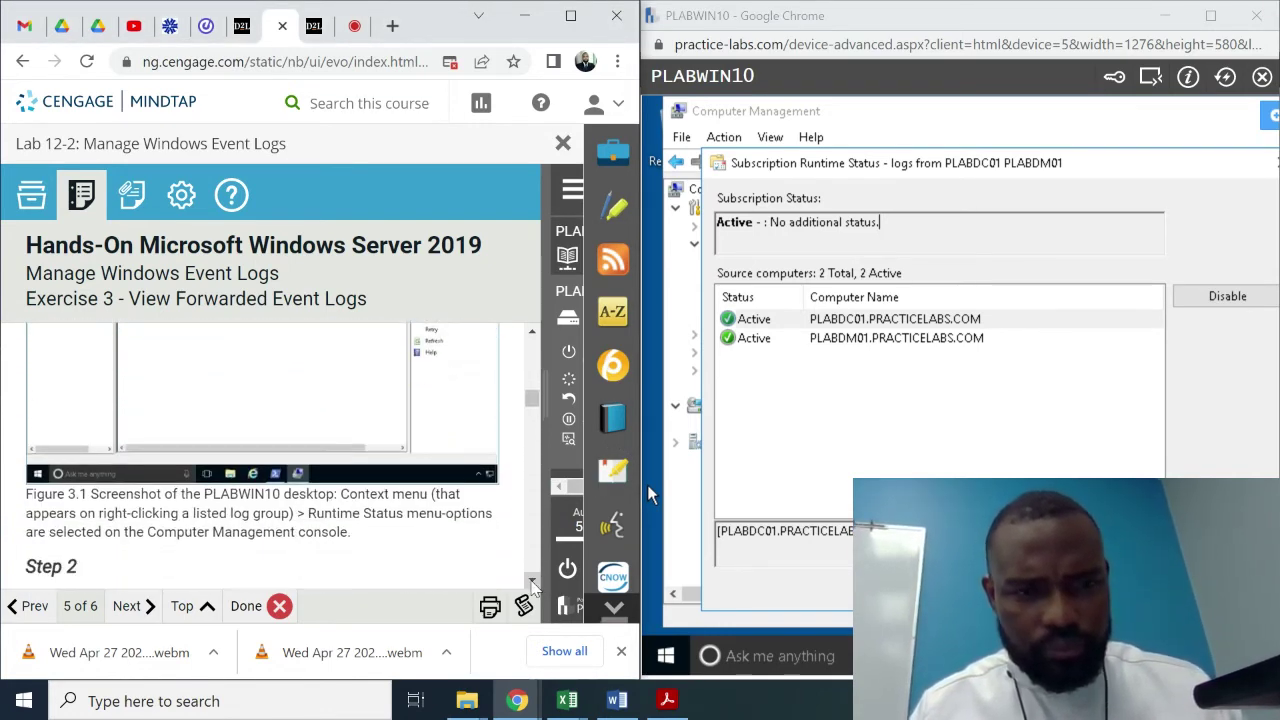
scroll(533, 588, down, 3)
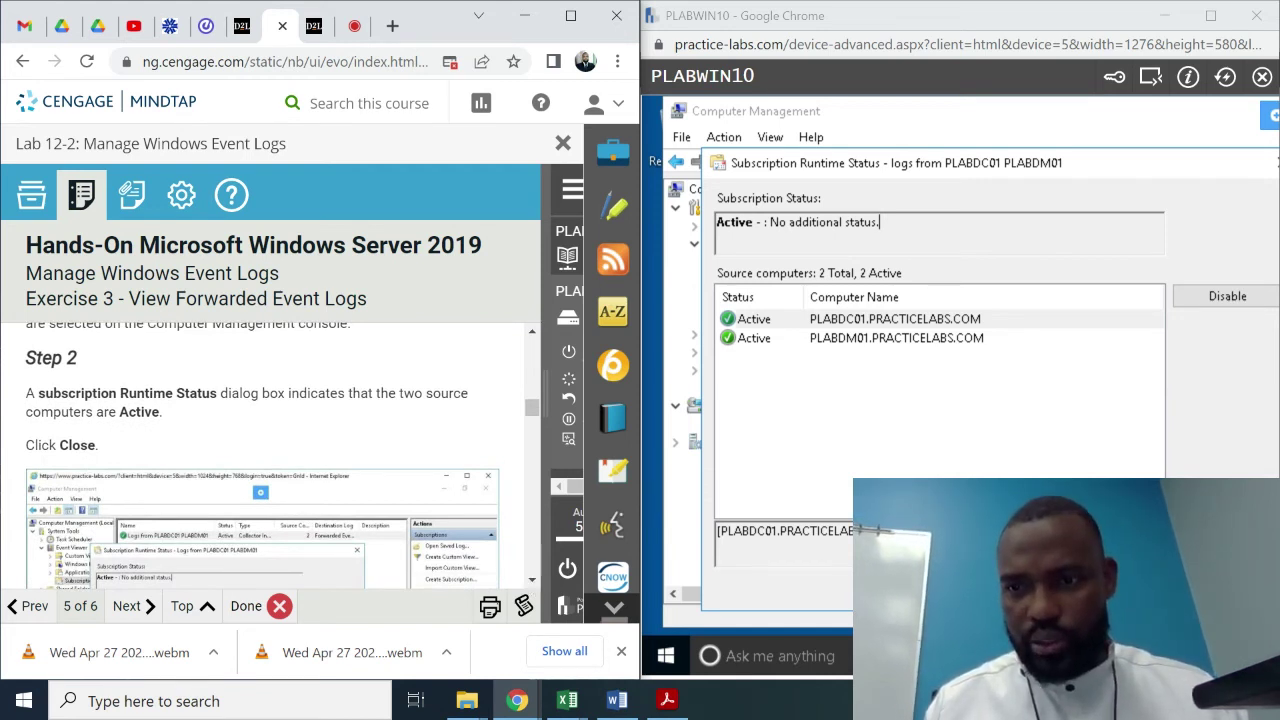
click(792, 622)
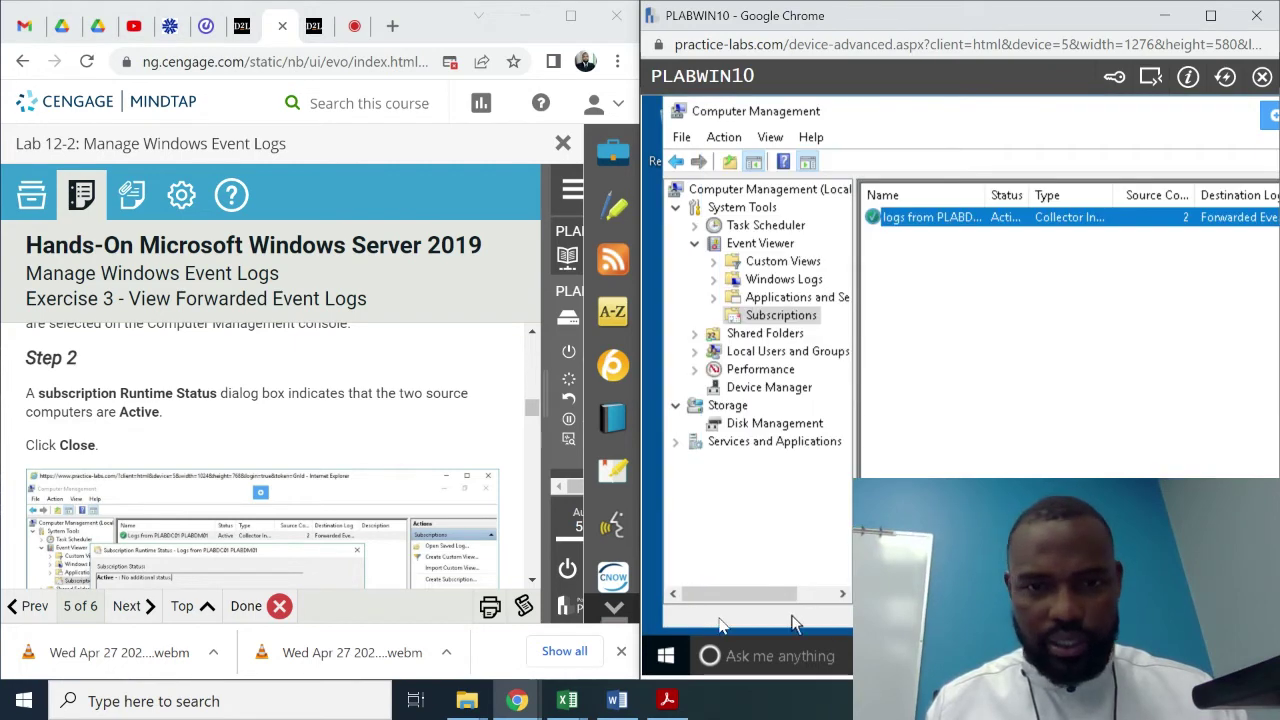
- Following Task 1, Step 3 of the lab, expand Windows Logs in Event Viewer and display the Forwarded Events log
click(532, 582)
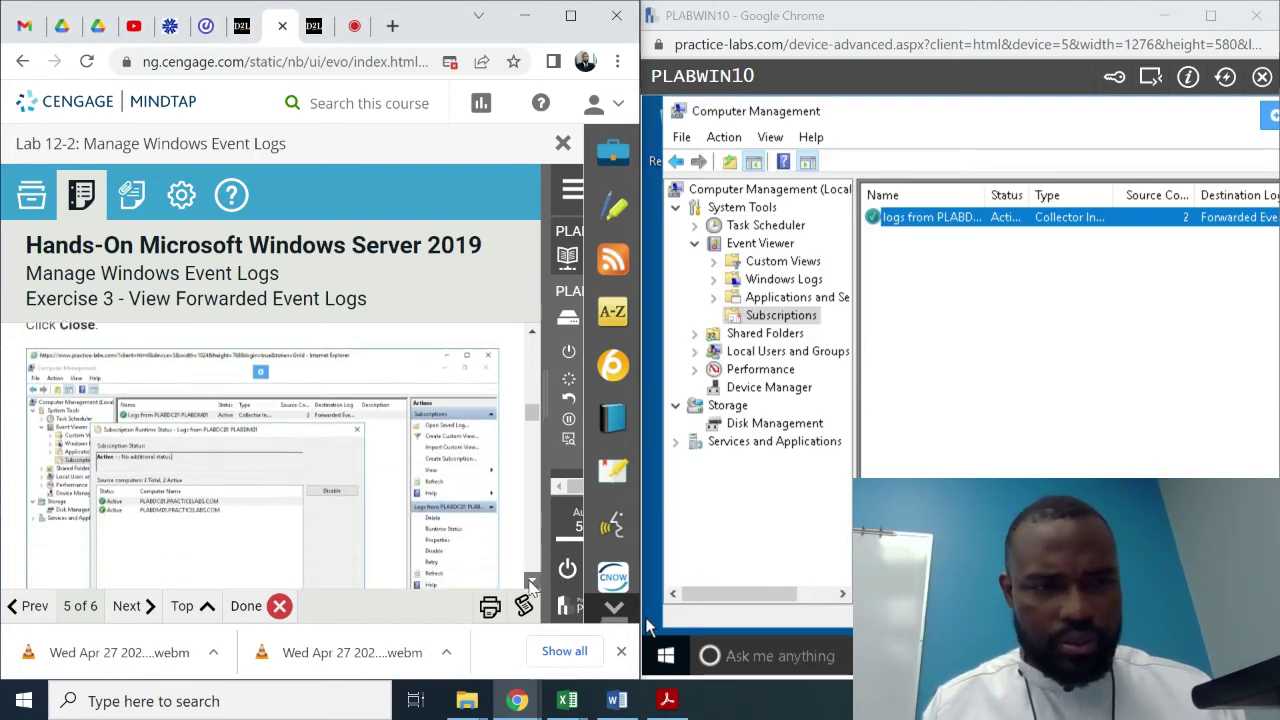
scroll(531, 586, down, 3)
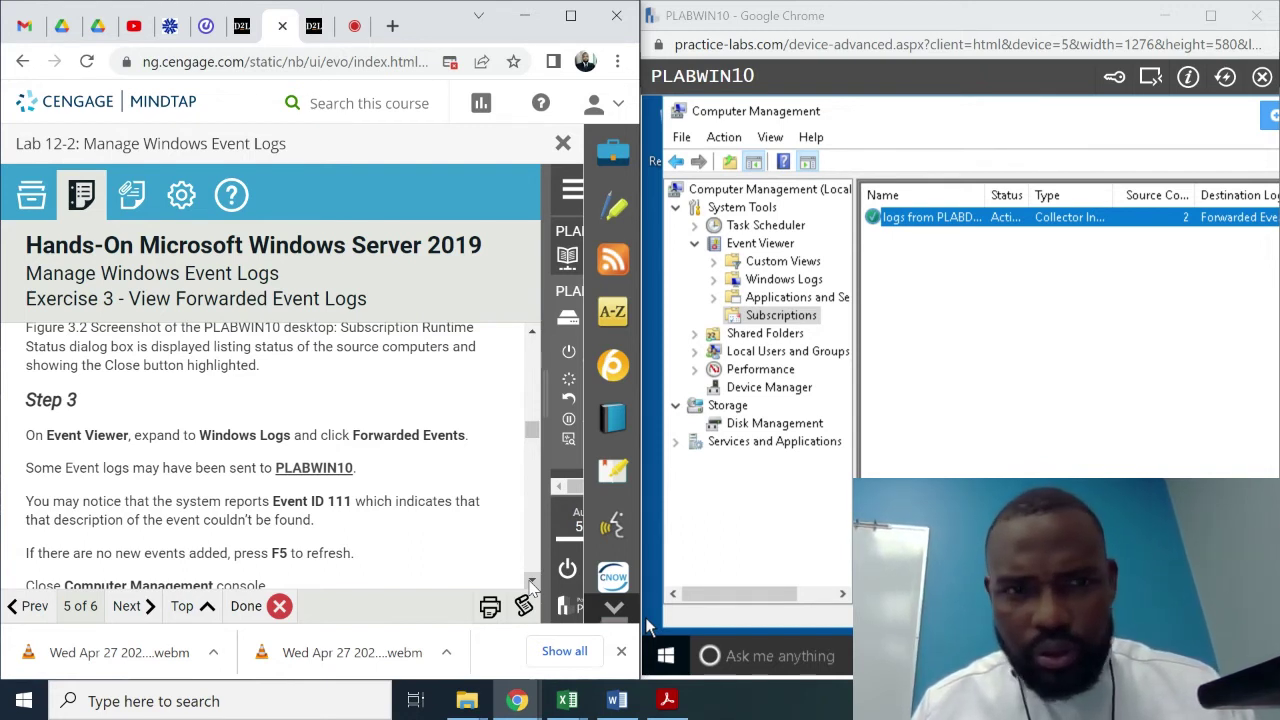
click(533, 338)
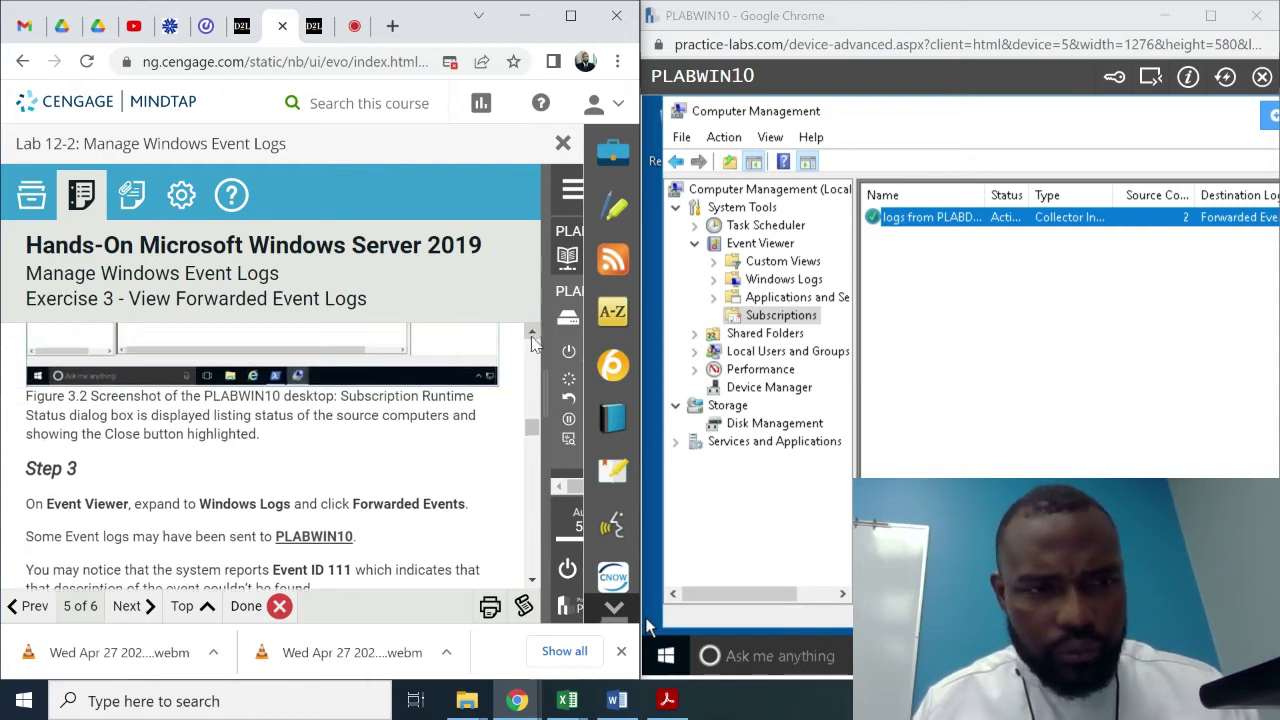
drag(533, 340, 533, 340)
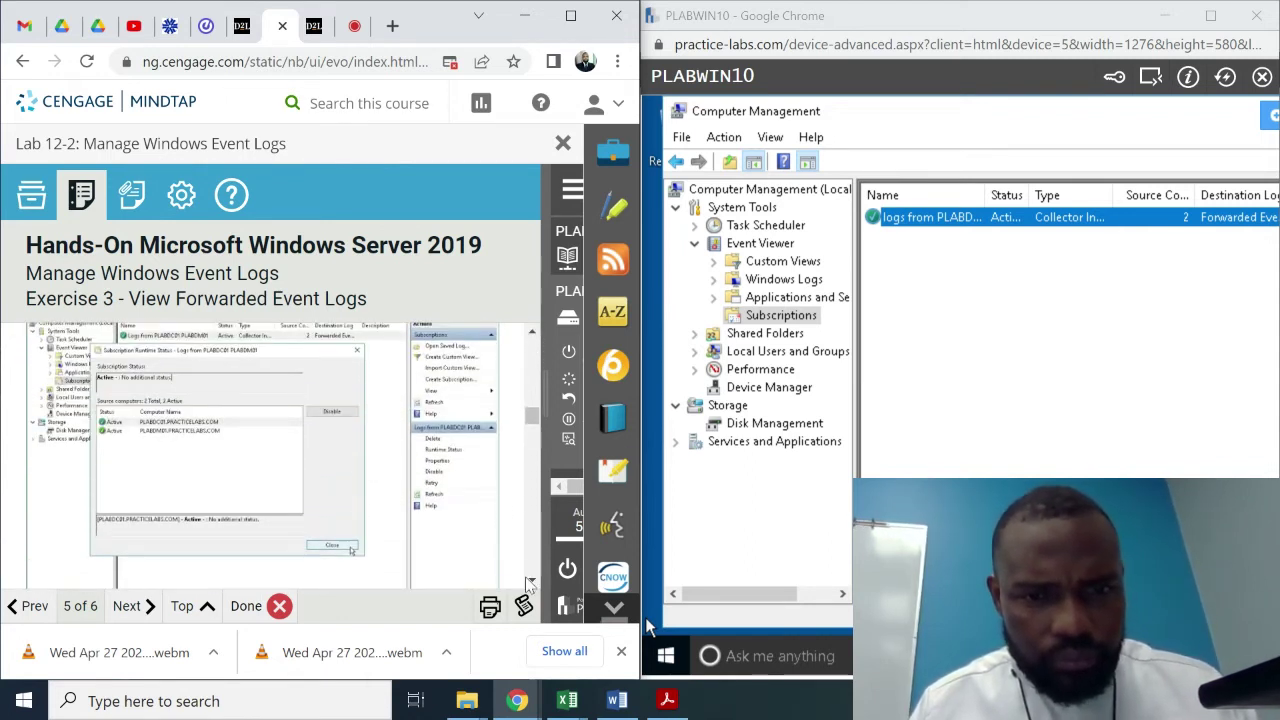
drag(533, 580, 537, 579)
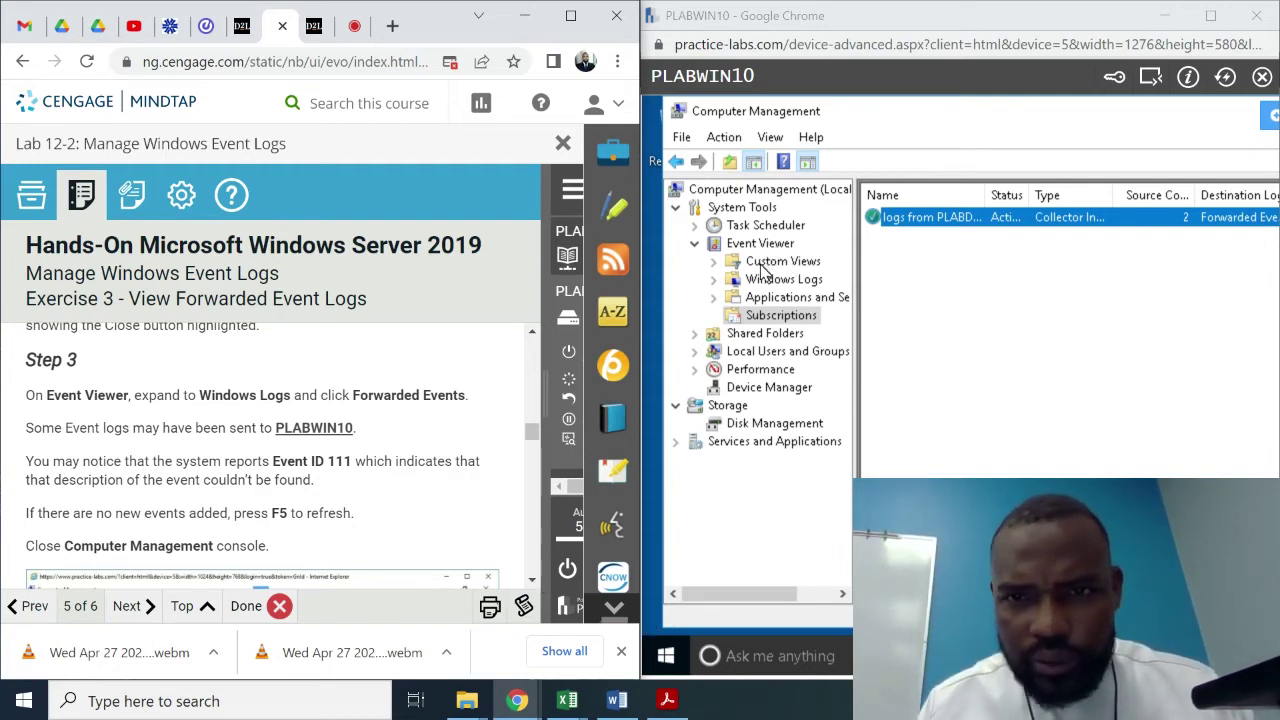
click(715, 281)
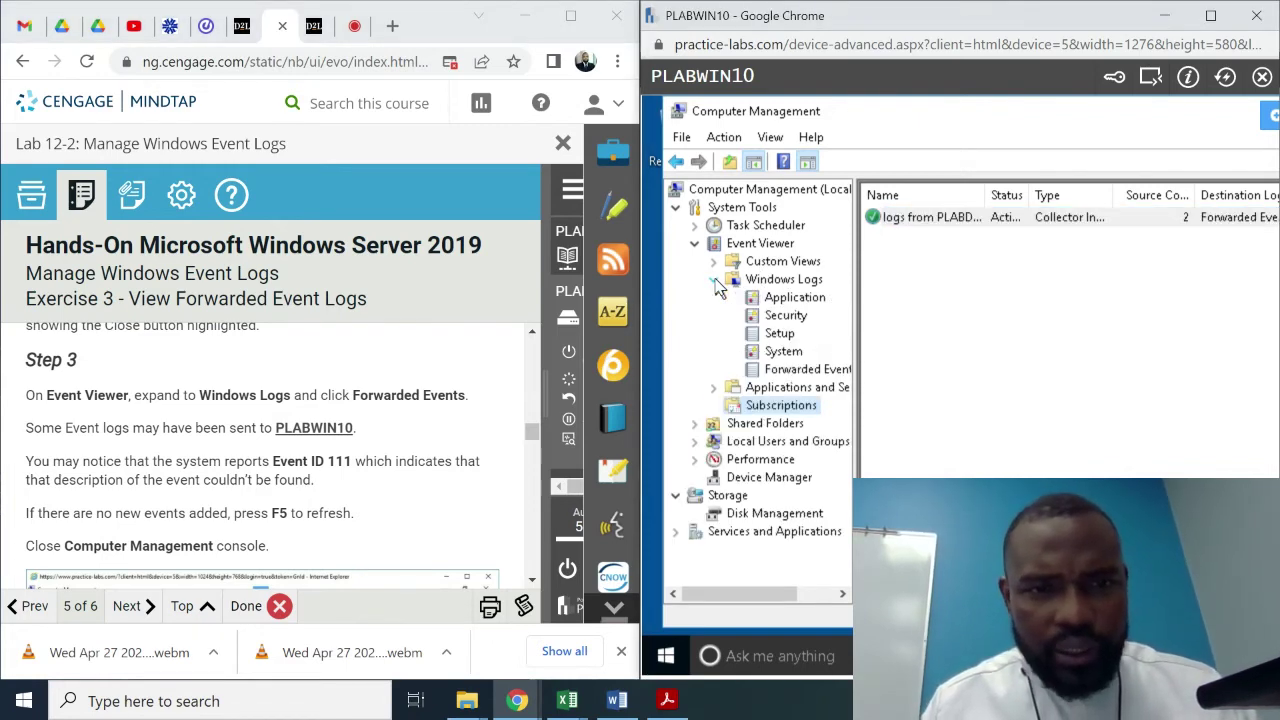
click(770, 372)
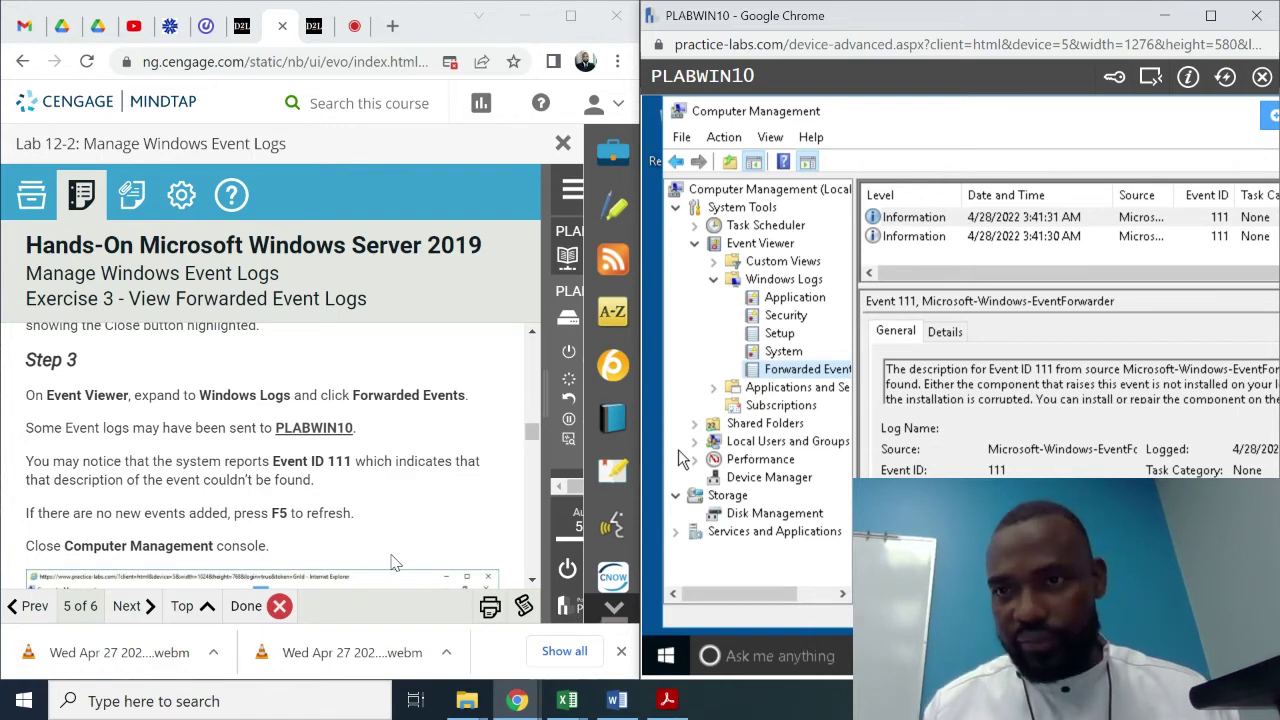
- Finish Step 3 by closing the Computer Management console on PLABWIN10, keeping the window beside the lab instructions
click(536, 582)
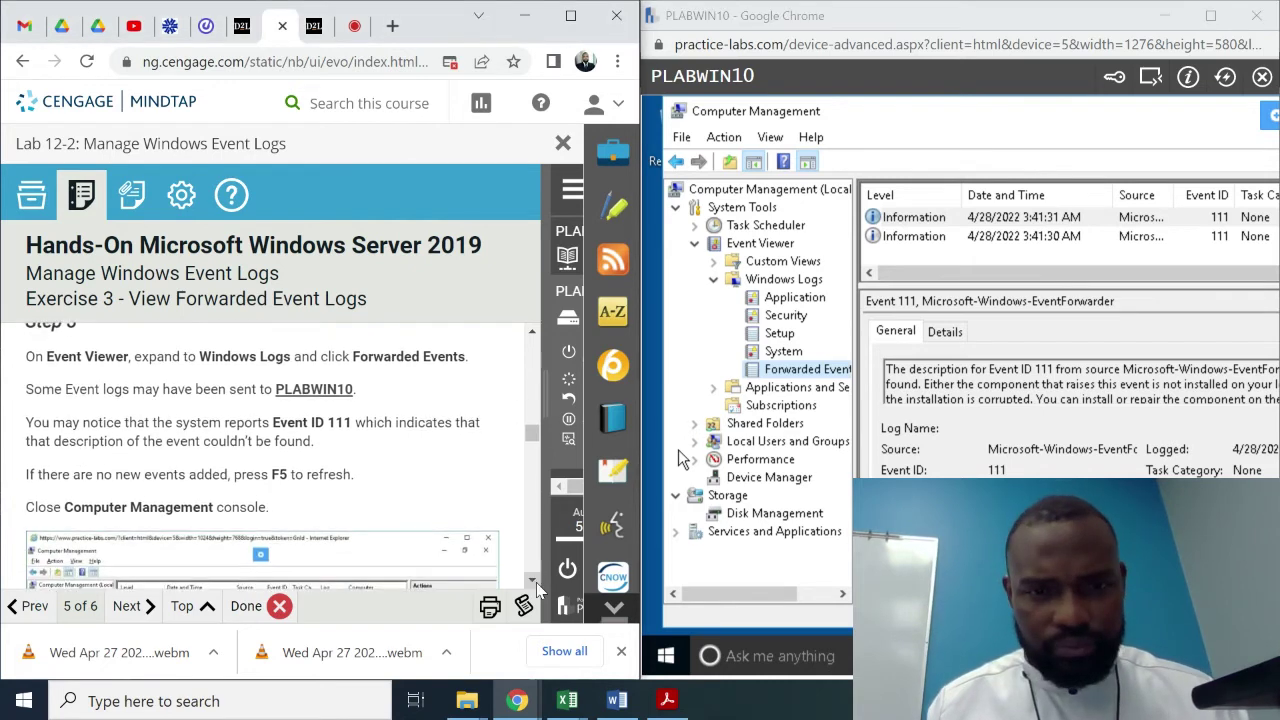
click(536, 582)
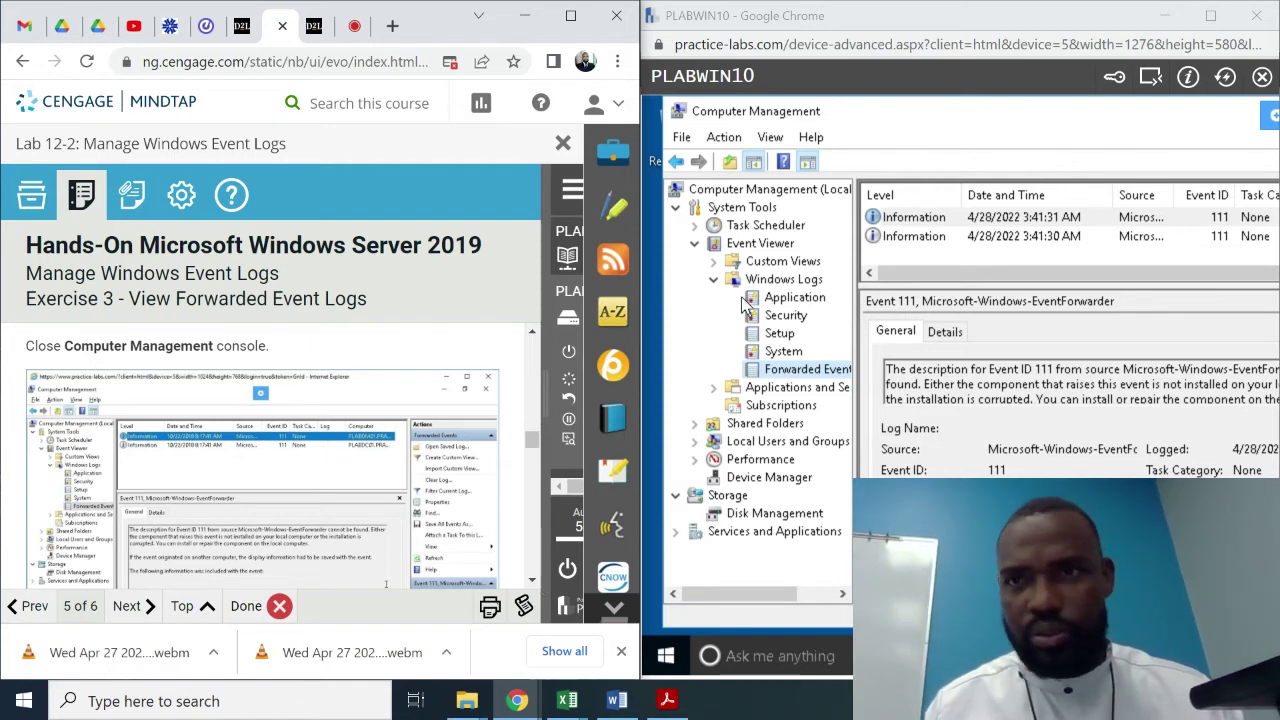
click(1212, 17)
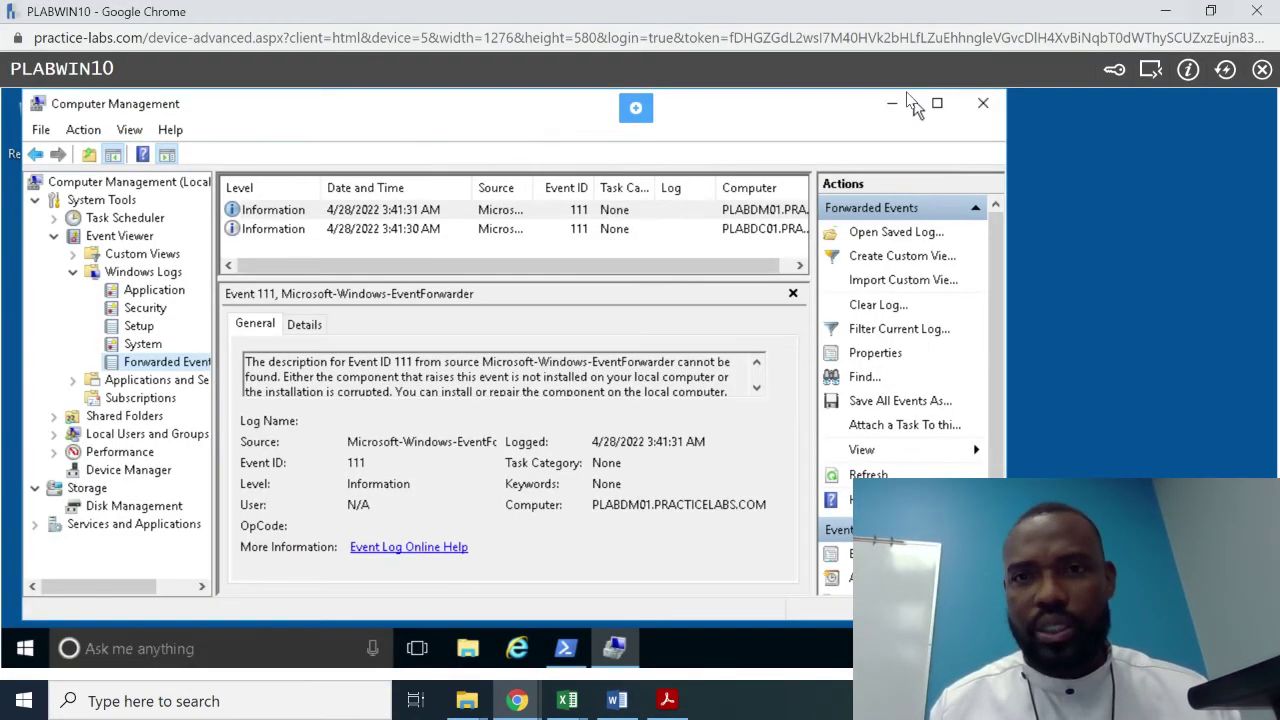
click(983, 105)
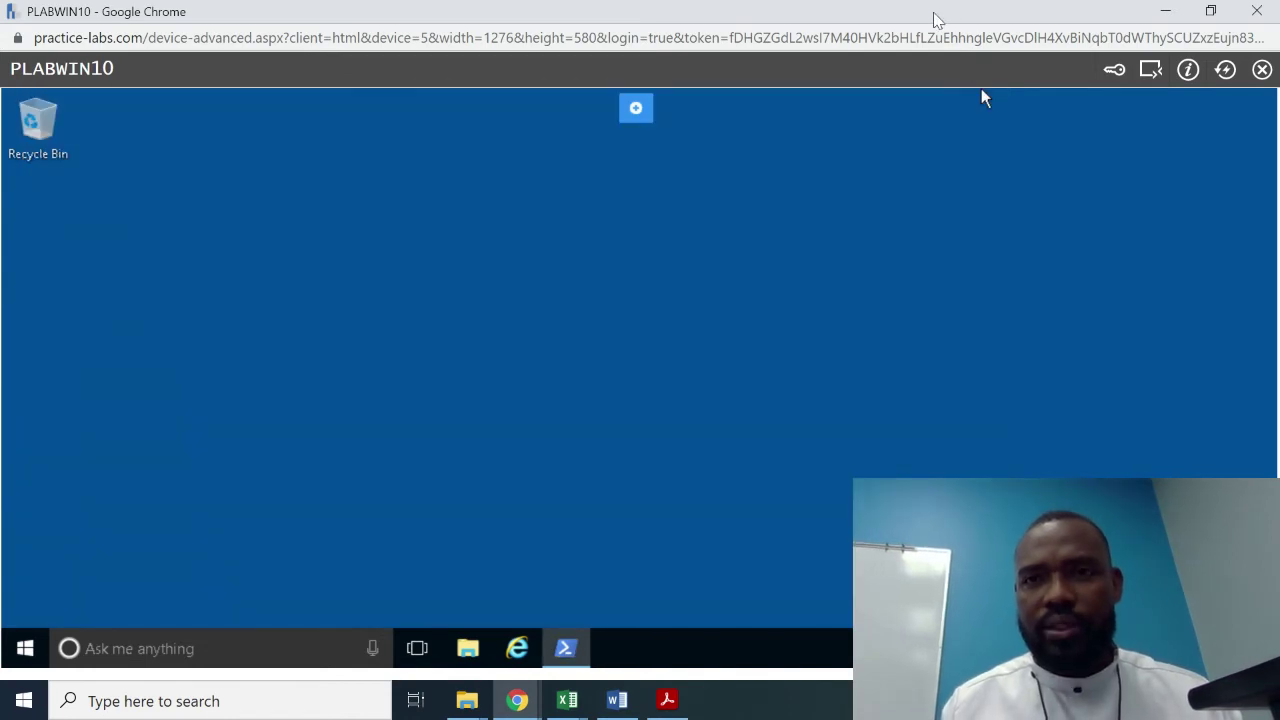
double_click(930, 17)
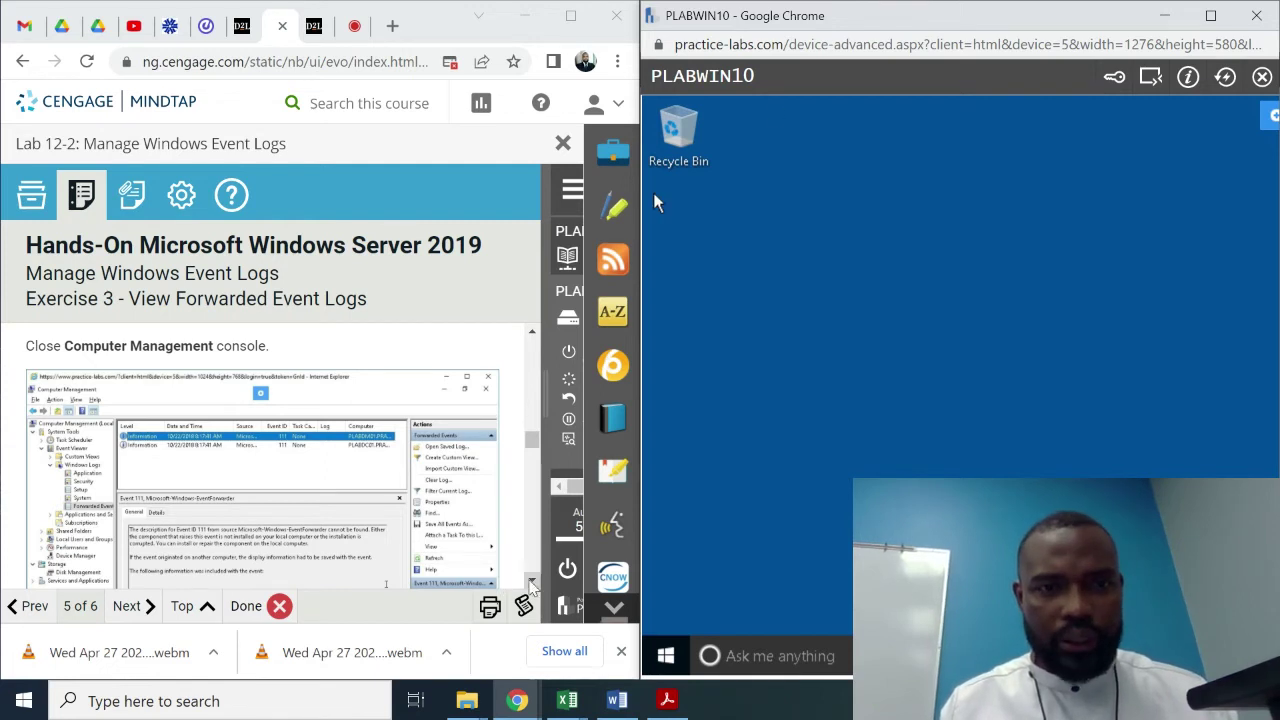
- Read Task 2 of Exercise 3, restore the minimized Windows PowerShell window on PLABWIN10, and check the Step 2 wecutil command
scroll(532, 588, down, 4)
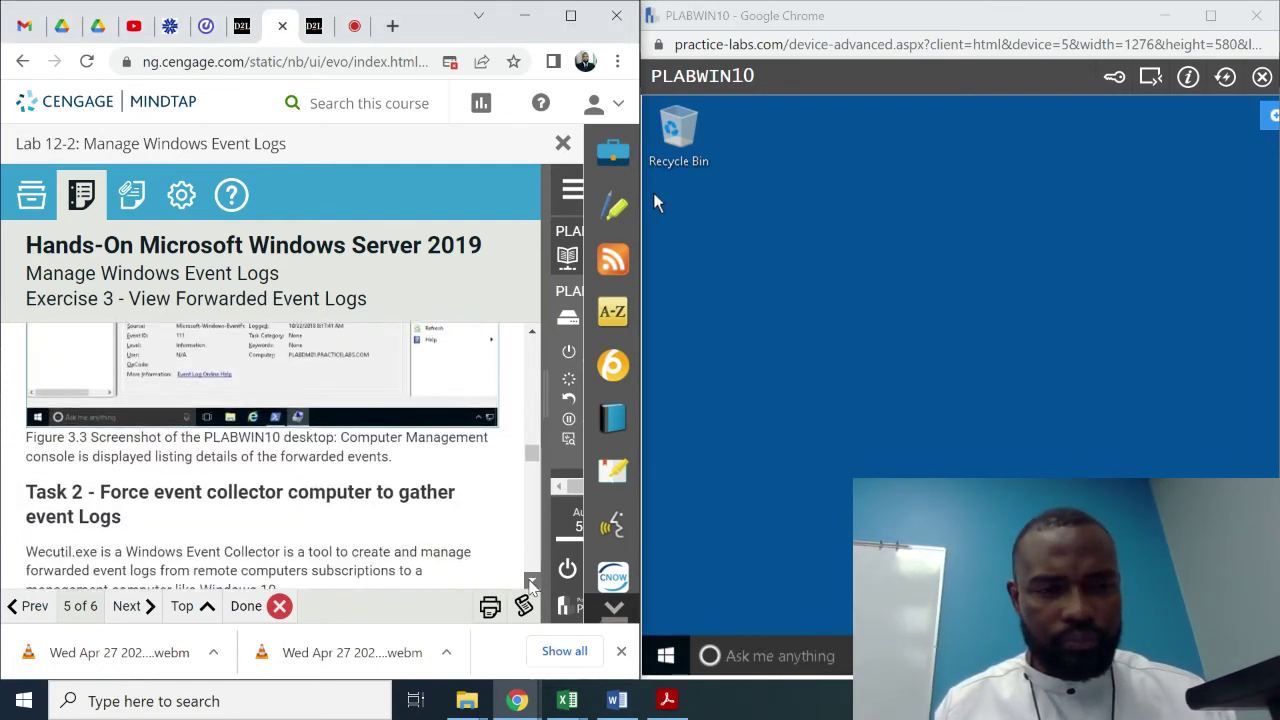
scroll(532, 588, down, 2)
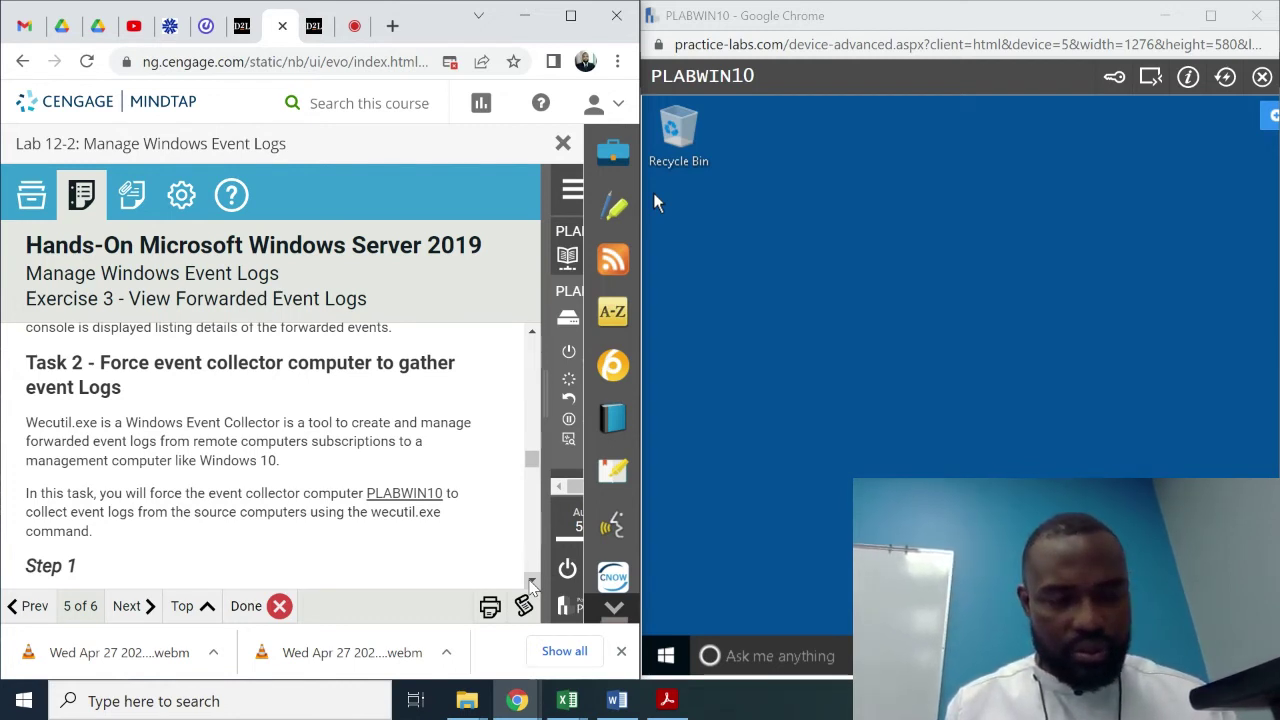
scroll(531, 586, down, 4)
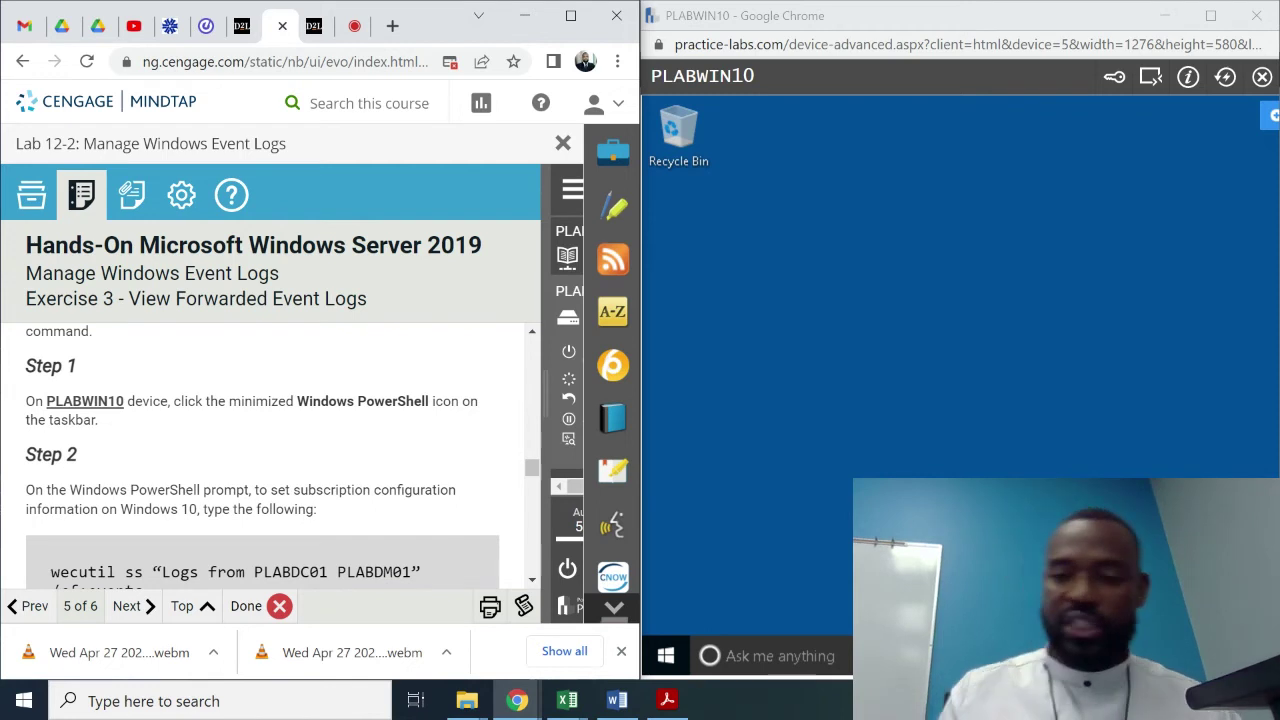
click(900, 656)
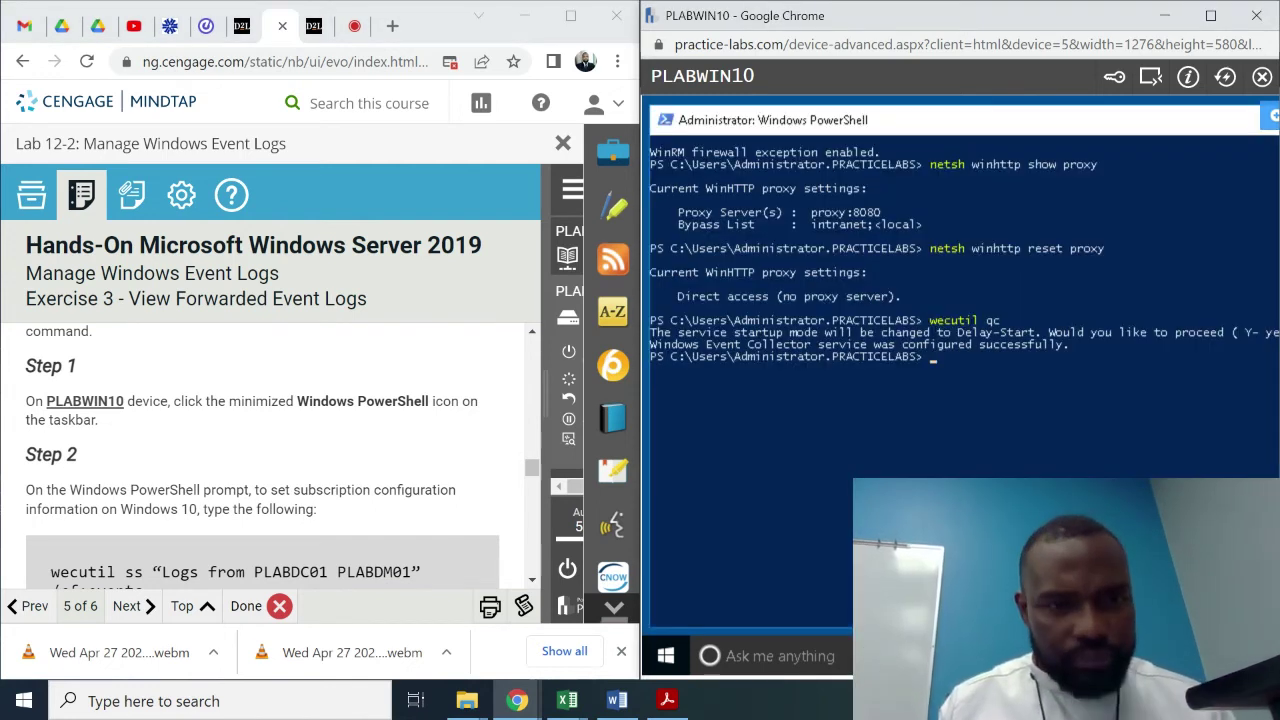
click(532, 581)
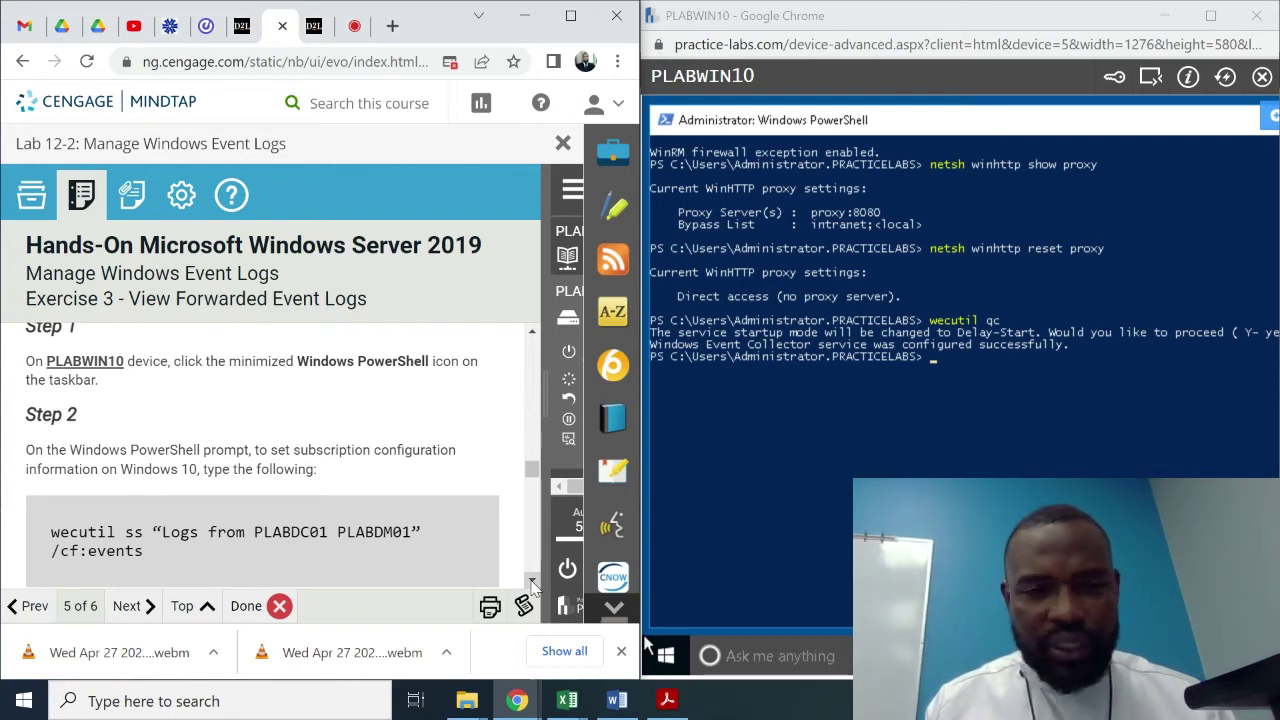
- Copy the command wecutil ss “Logs from PLABDC01 PLABDM01” /cf:events from Step 2 of the lab instructions
click(532, 584)
click(532, 586)
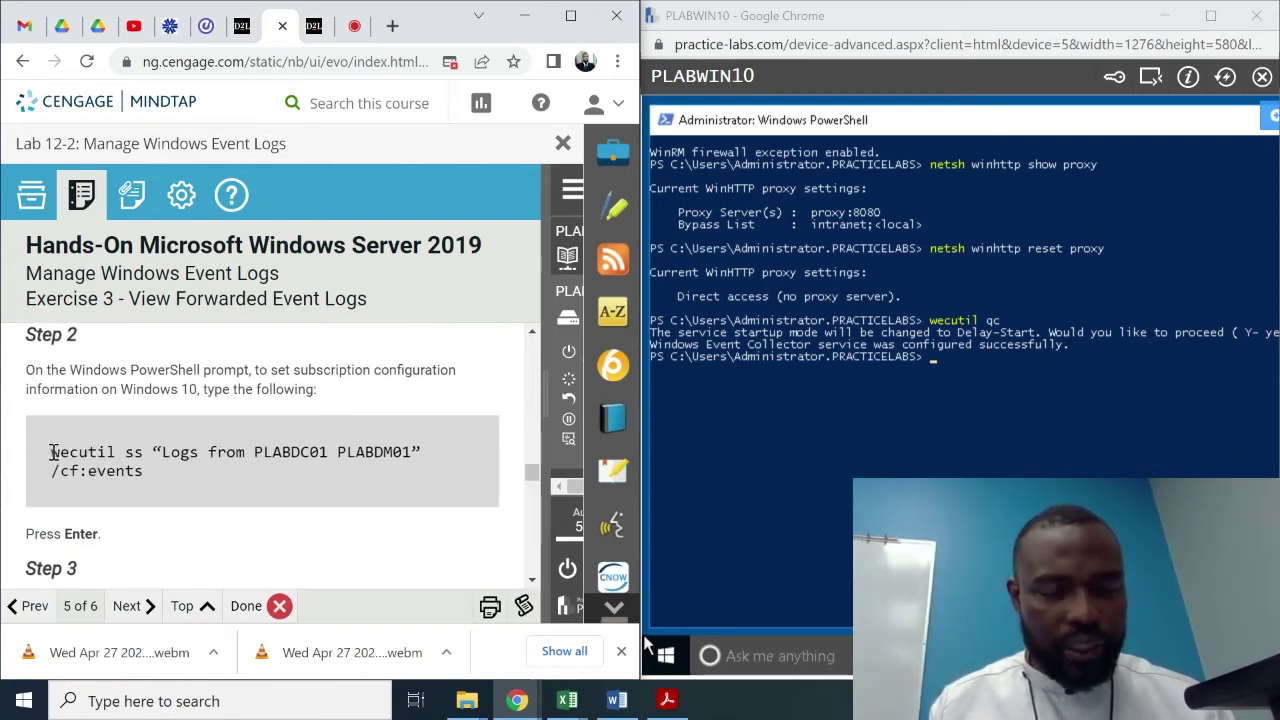
drag(50, 452, 146, 476)
key(ctrl+c)
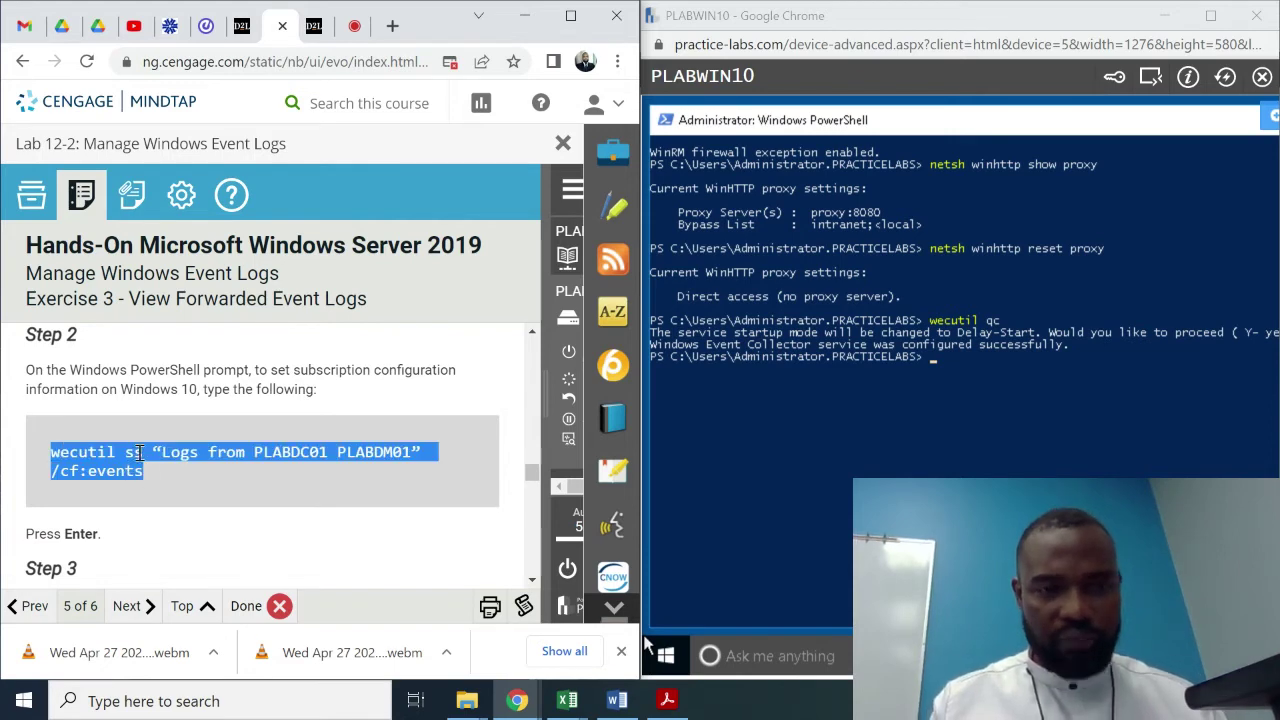
click(138, 452)
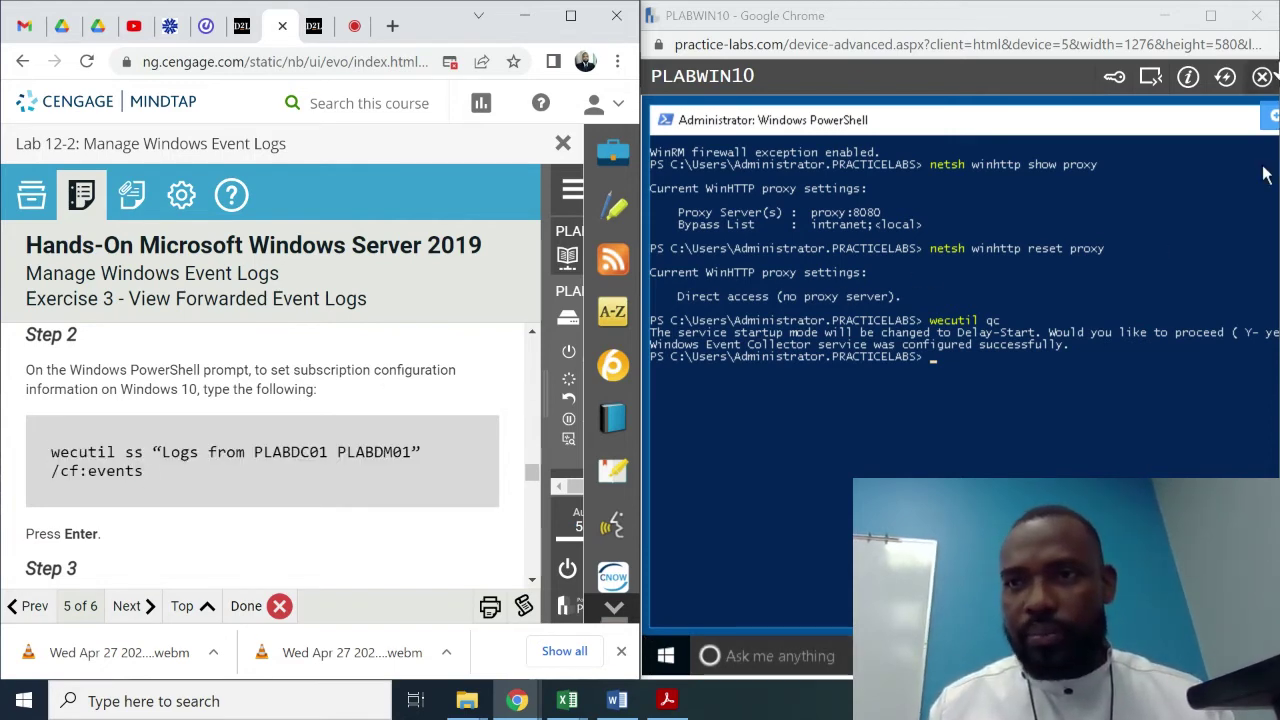
- Maximize the PLABWIN10 window and send the copied wecutil command to the remote machine through the Web Clipboard
click(1272, 110)
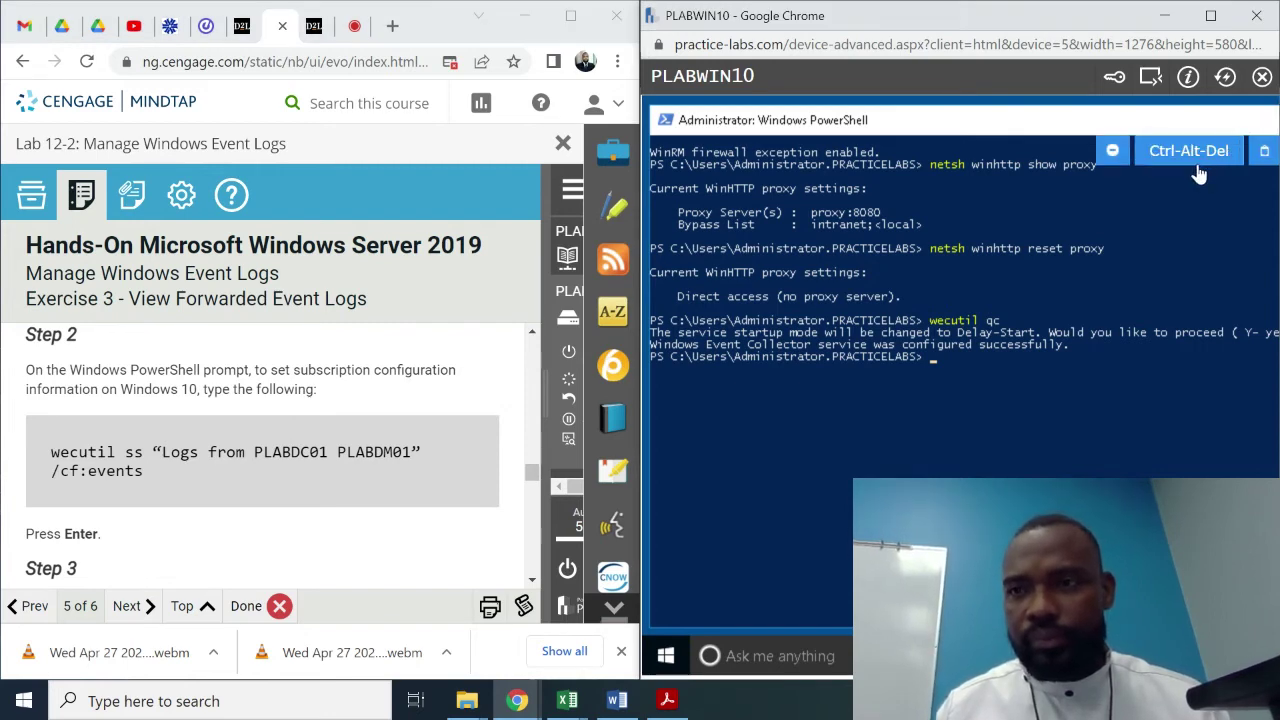
click(1210, 15)
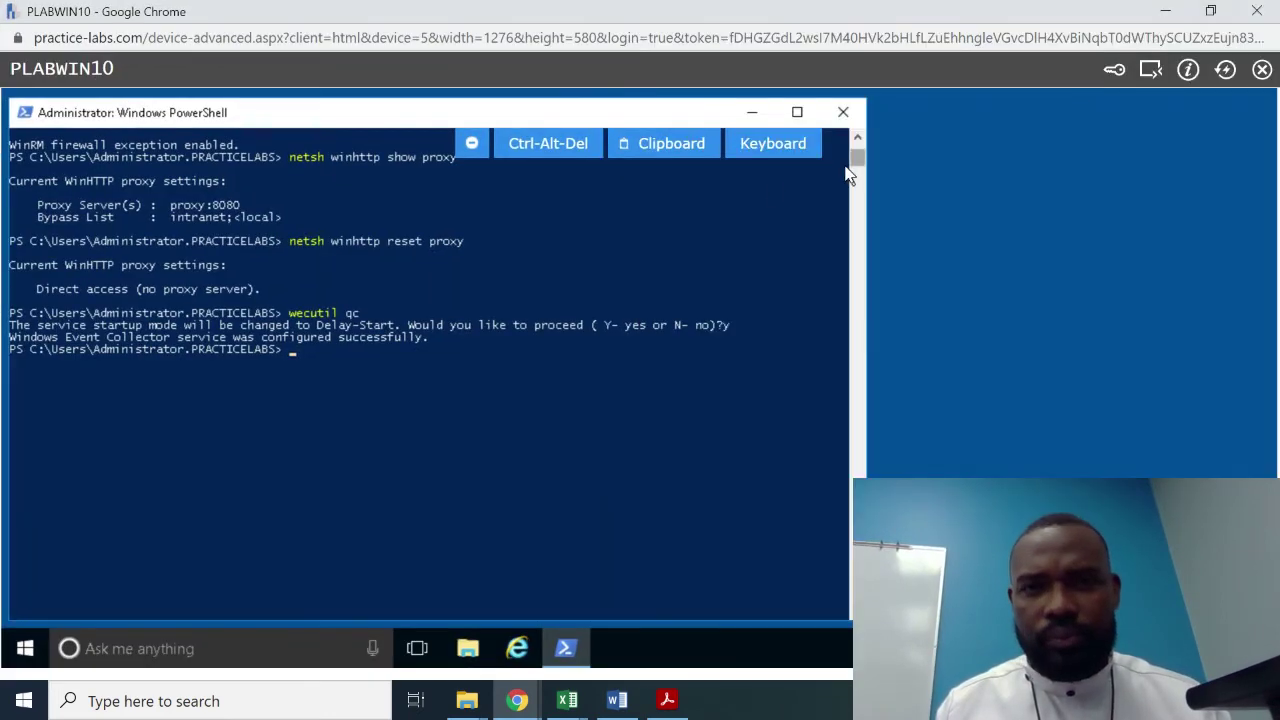
click(758, 152)
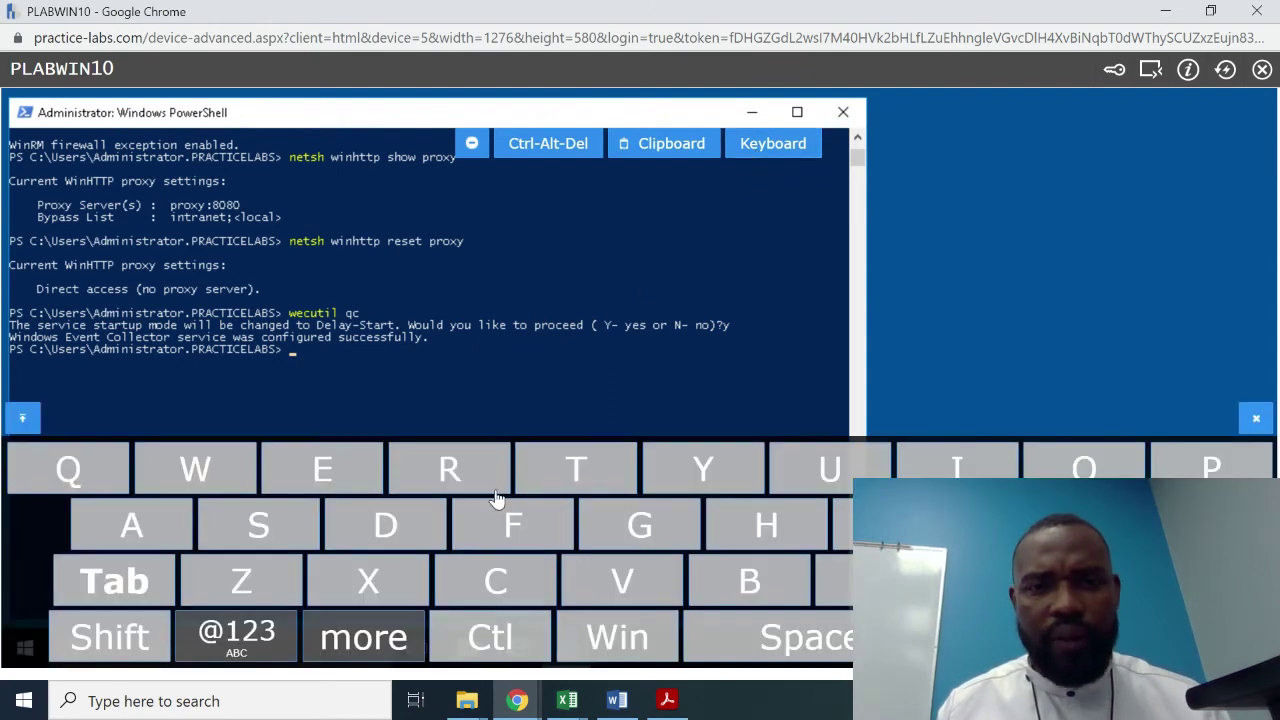
click(752, 152)
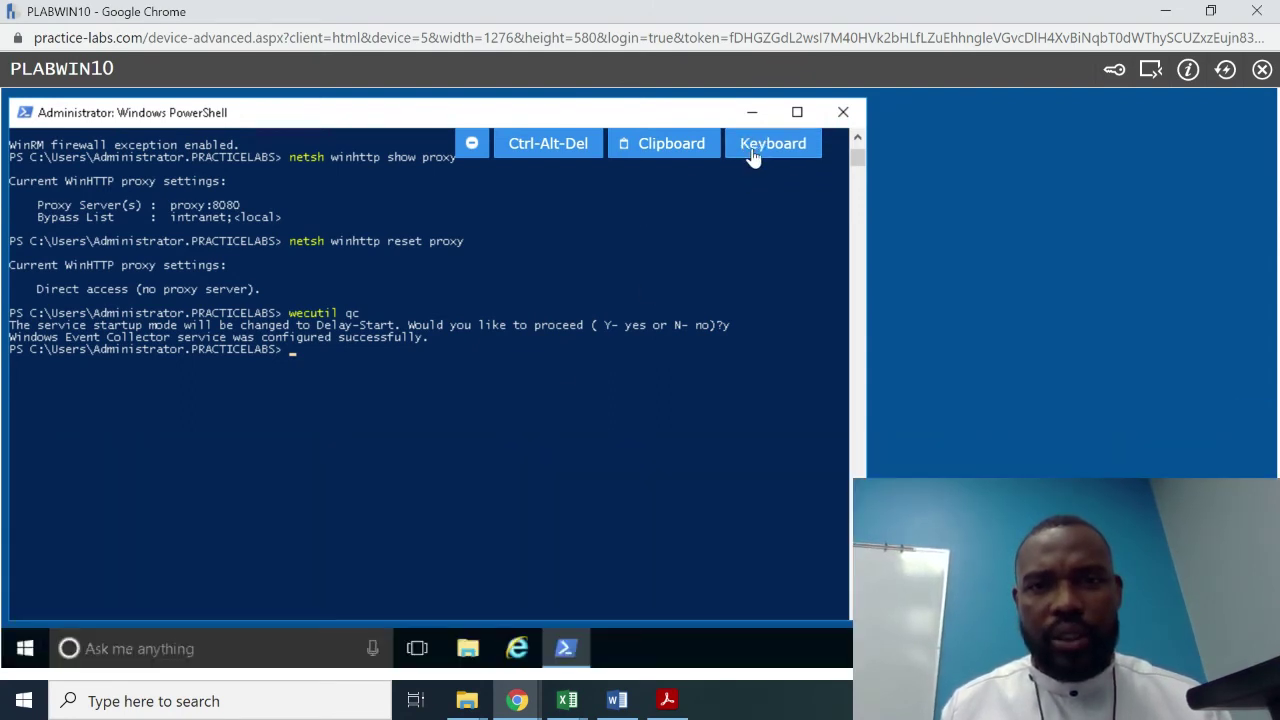
click(672, 148)
click(706, 337)
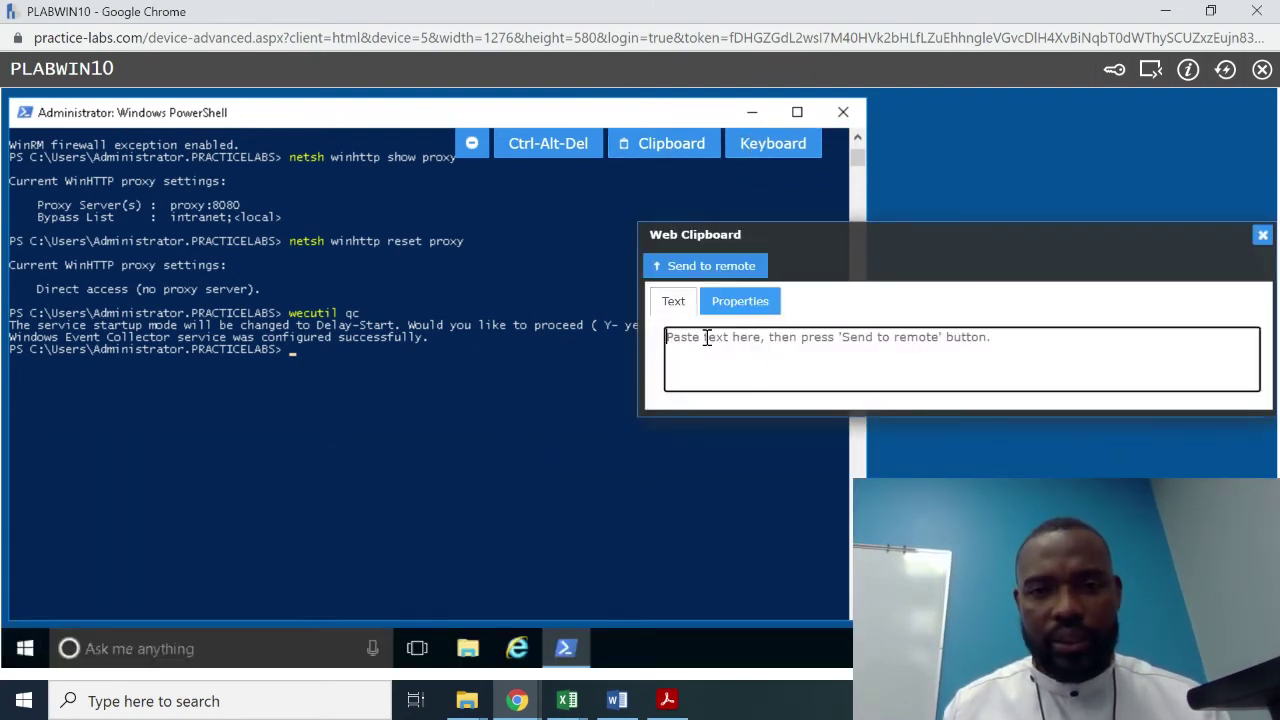
key(ctrl+v)
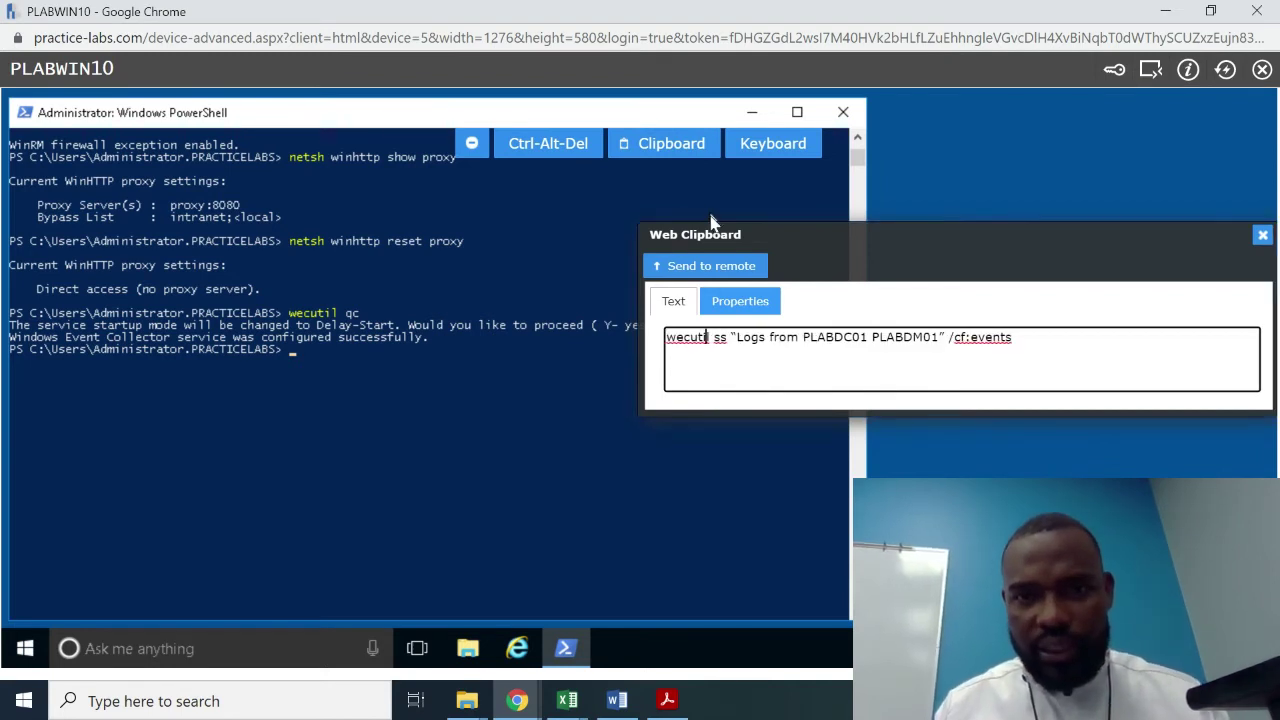
click(714, 274)
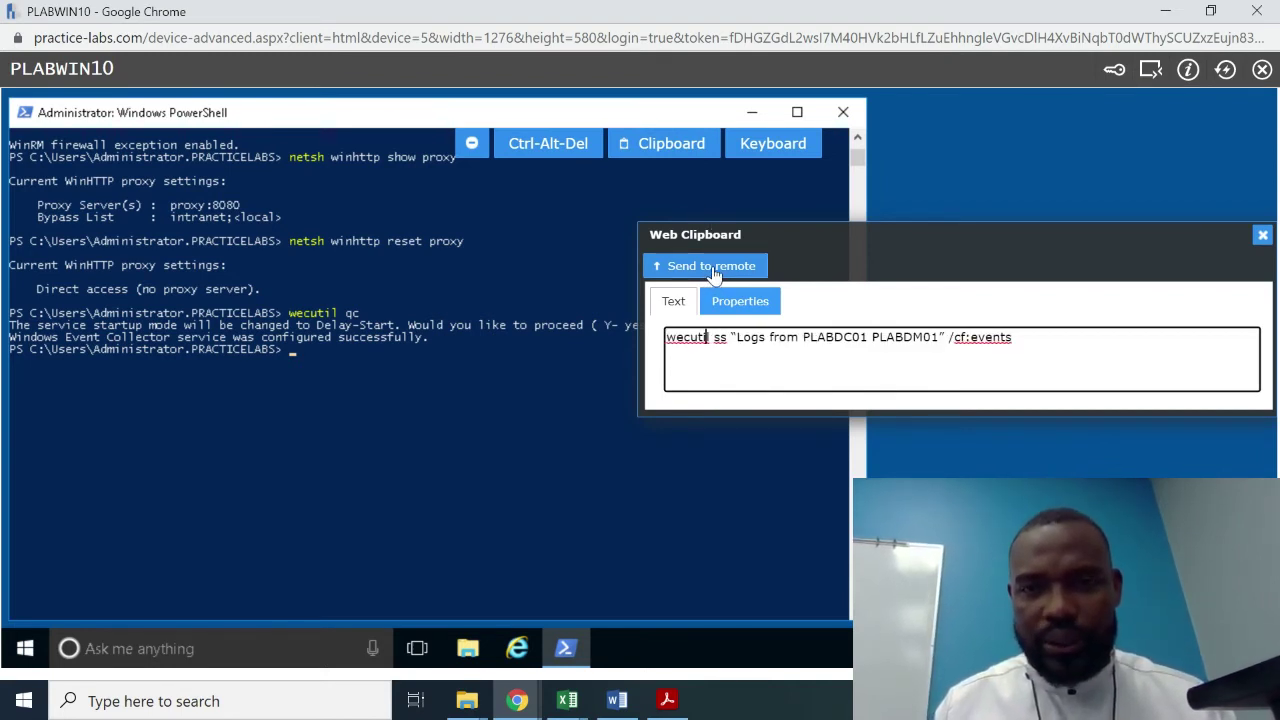
click(1262, 235)
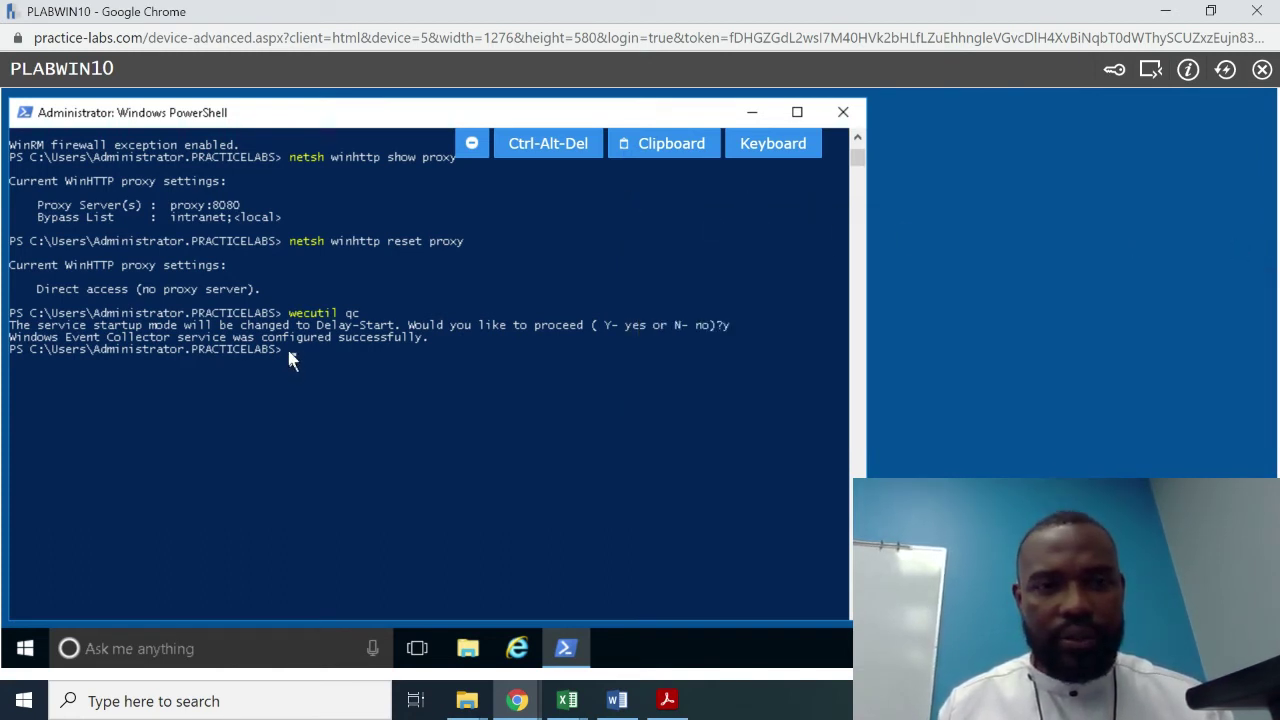
- Paste the wecutil ss command at the PowerShell prompt and dismiss the clipboard update alert with Don't show this alert again enabled
key(ctrl+v)
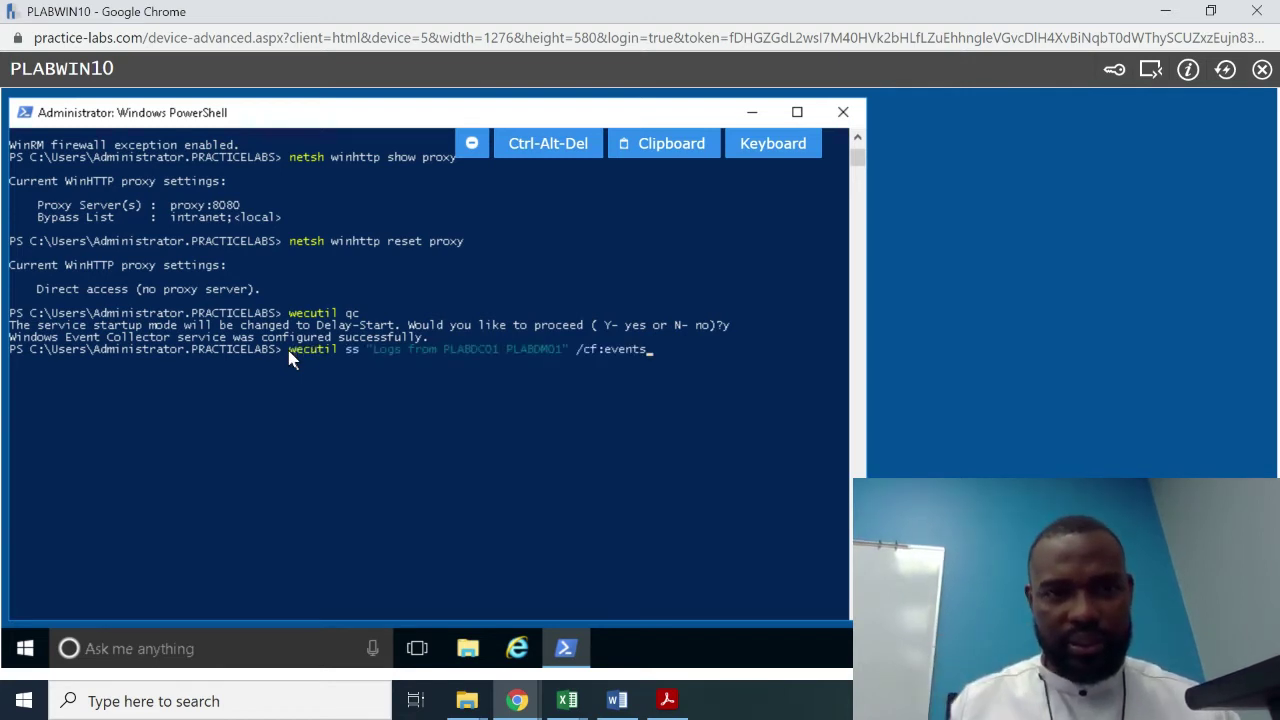
click(648, 352)
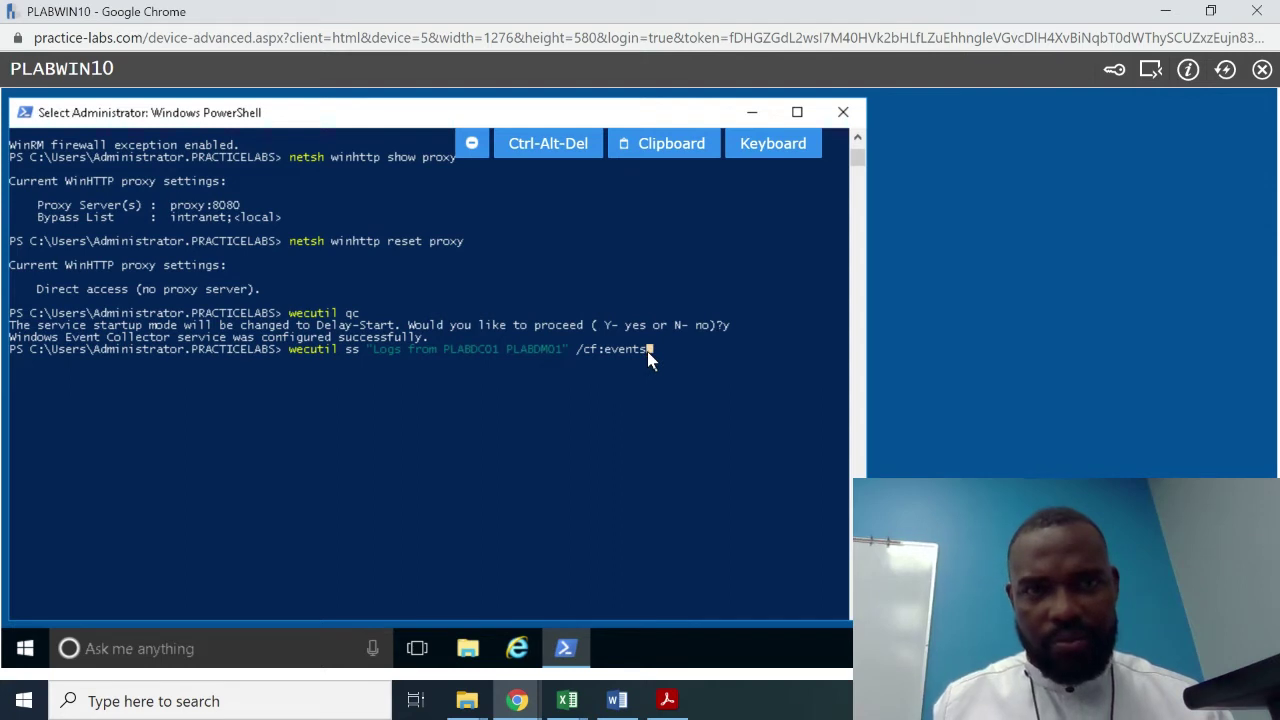
right_click(648, 352)
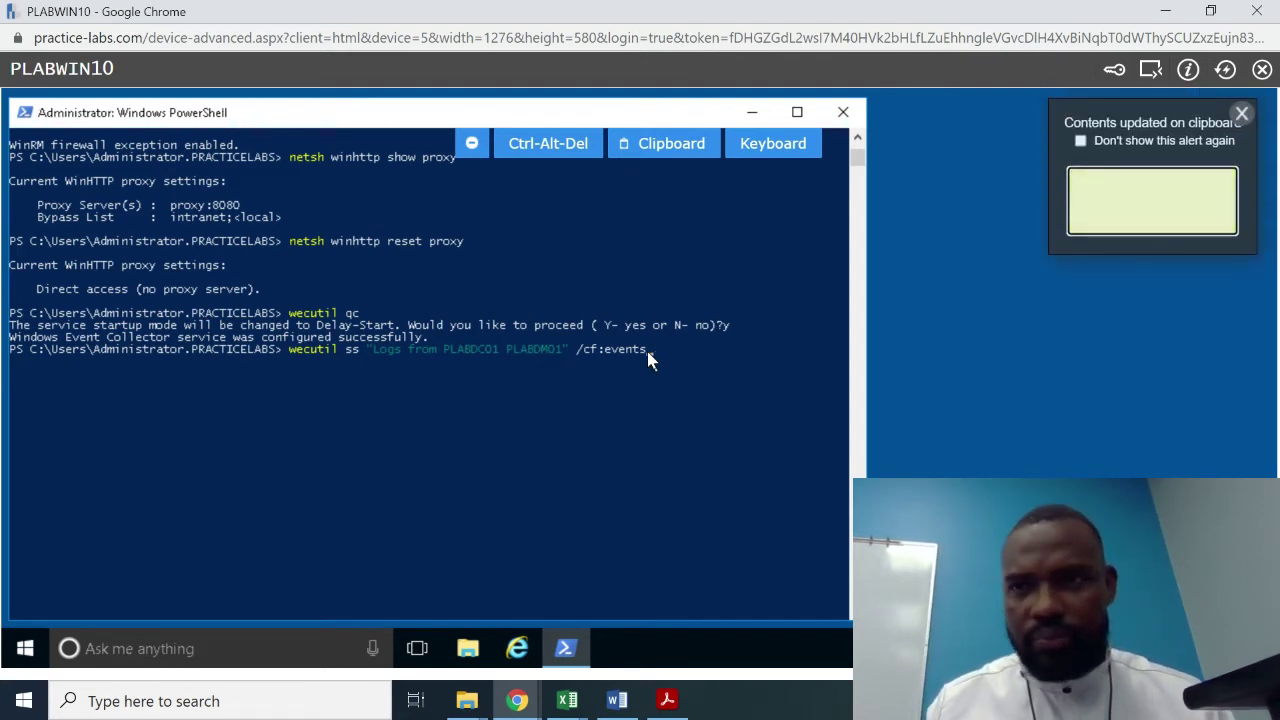
click(1081, 141)
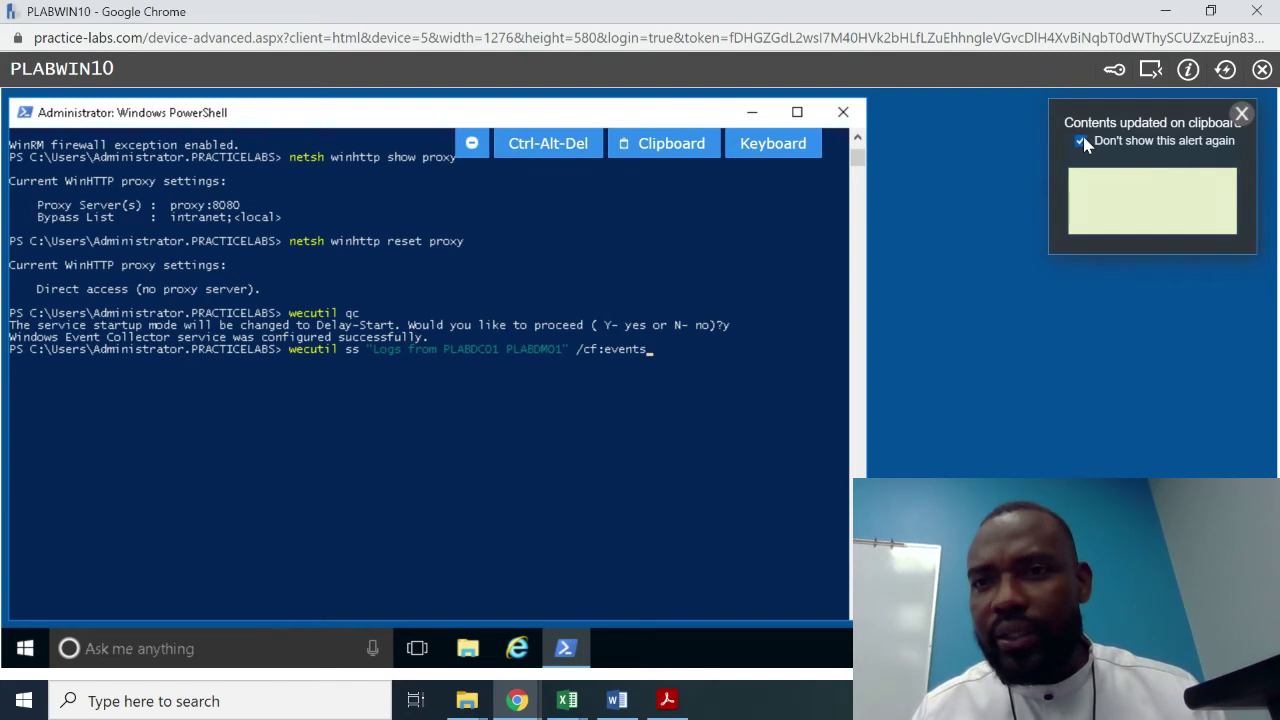
click(1241, 114)
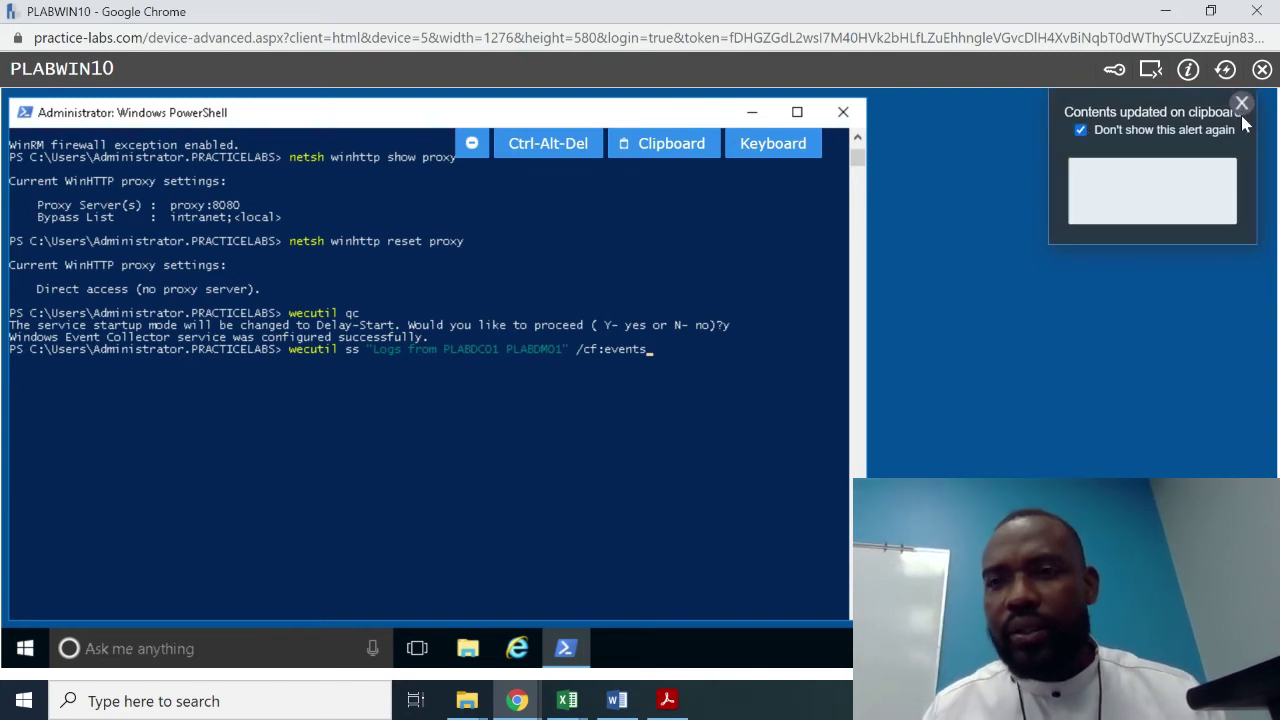
- Place the PLABWIN10 window beside the lab instructions again and run the pasted wecutil ss command
click(655, 363)
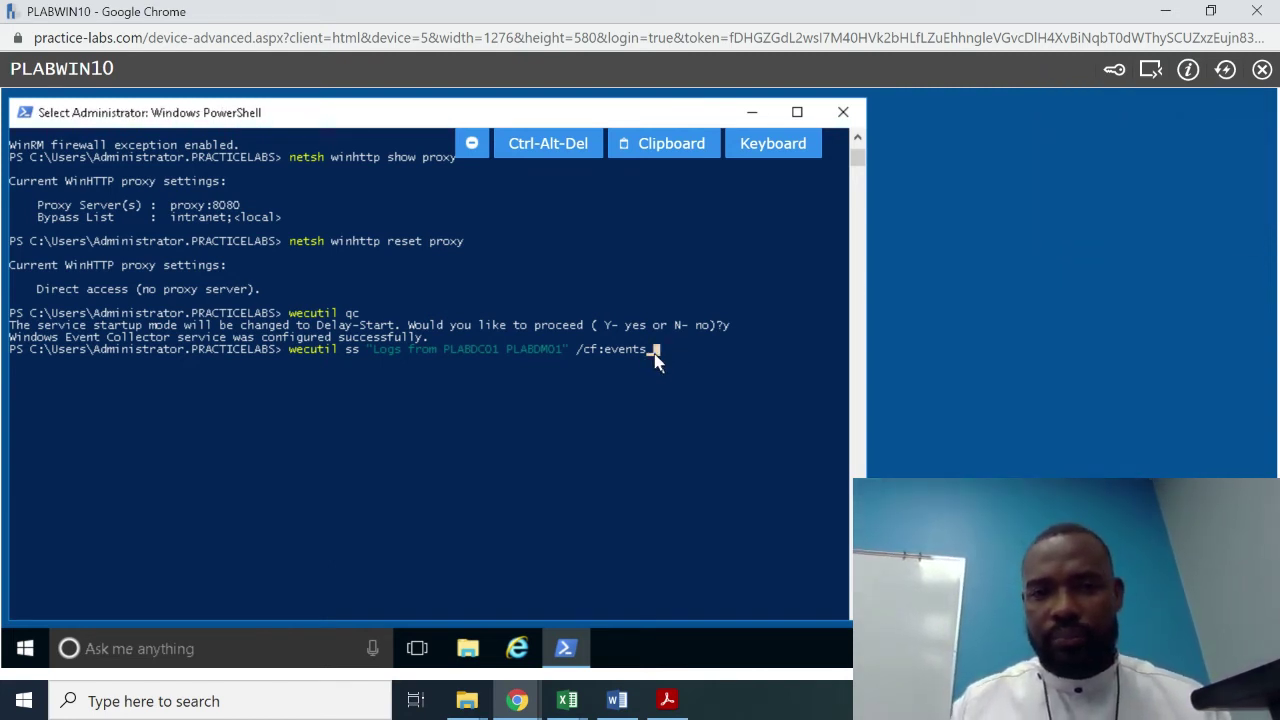
key(Escape)
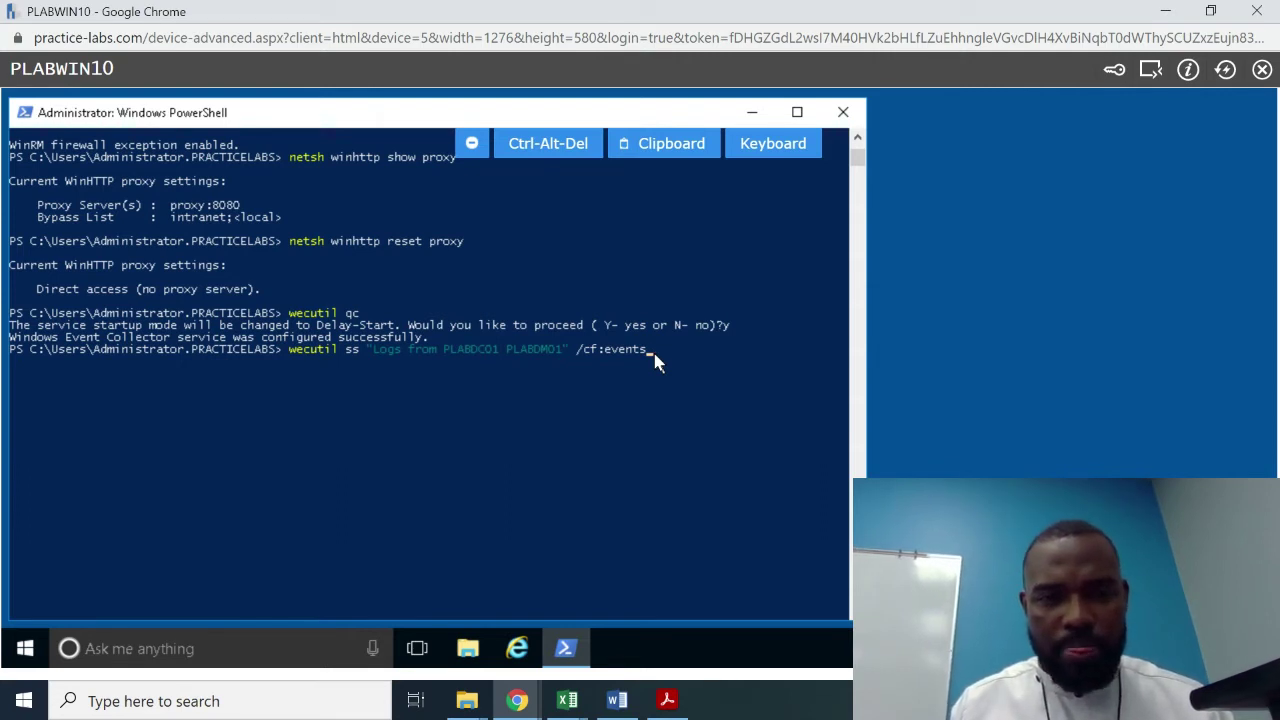
click(646, 363)
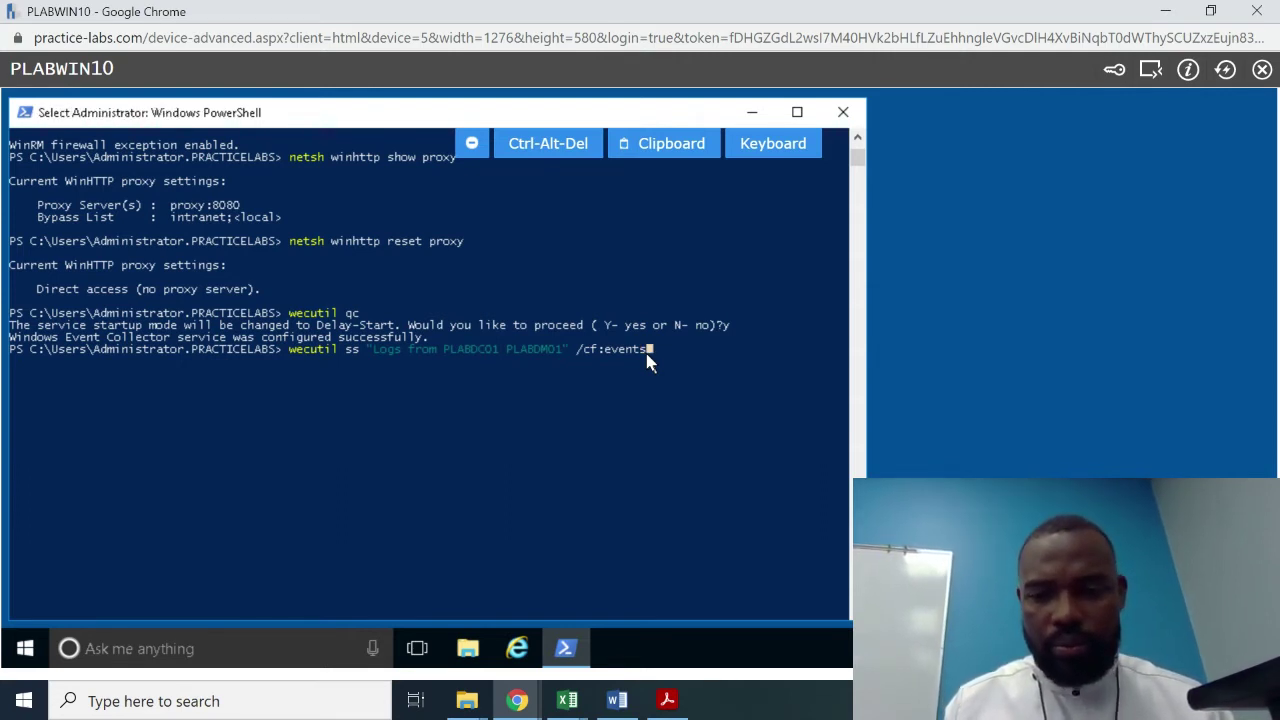
key(Escape)
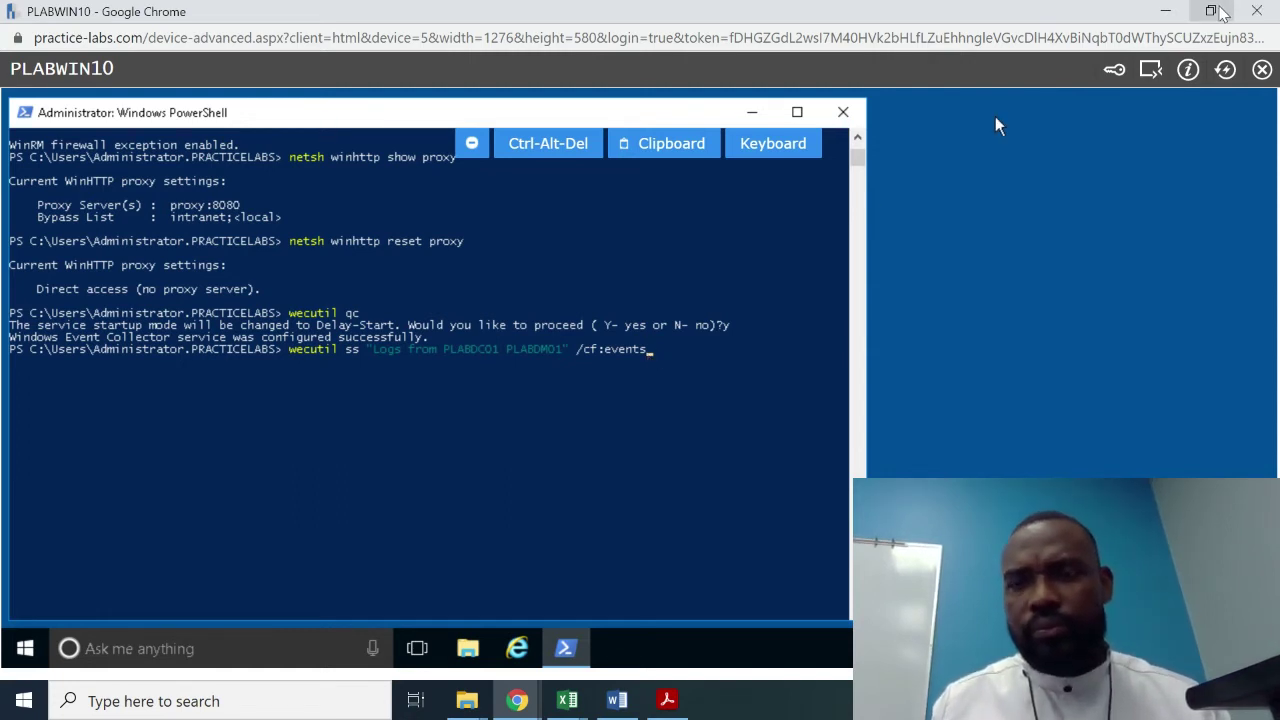
click(1218, 11)
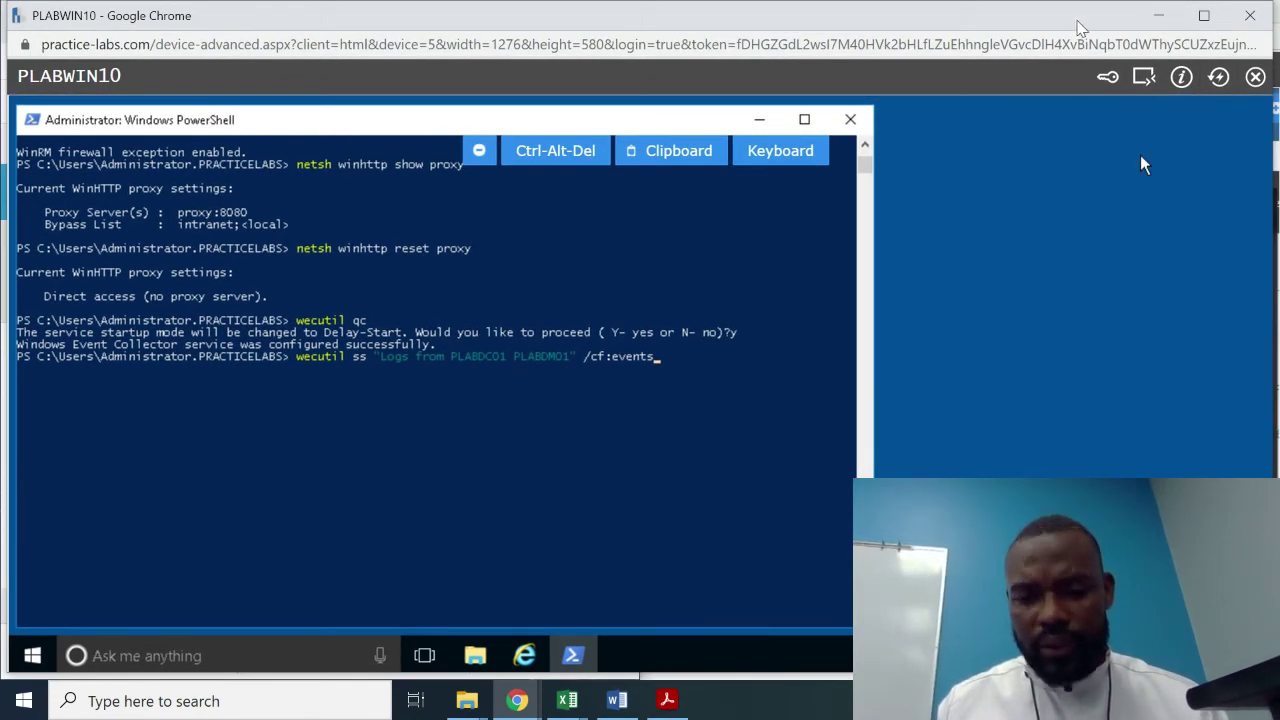
key(super+Right)
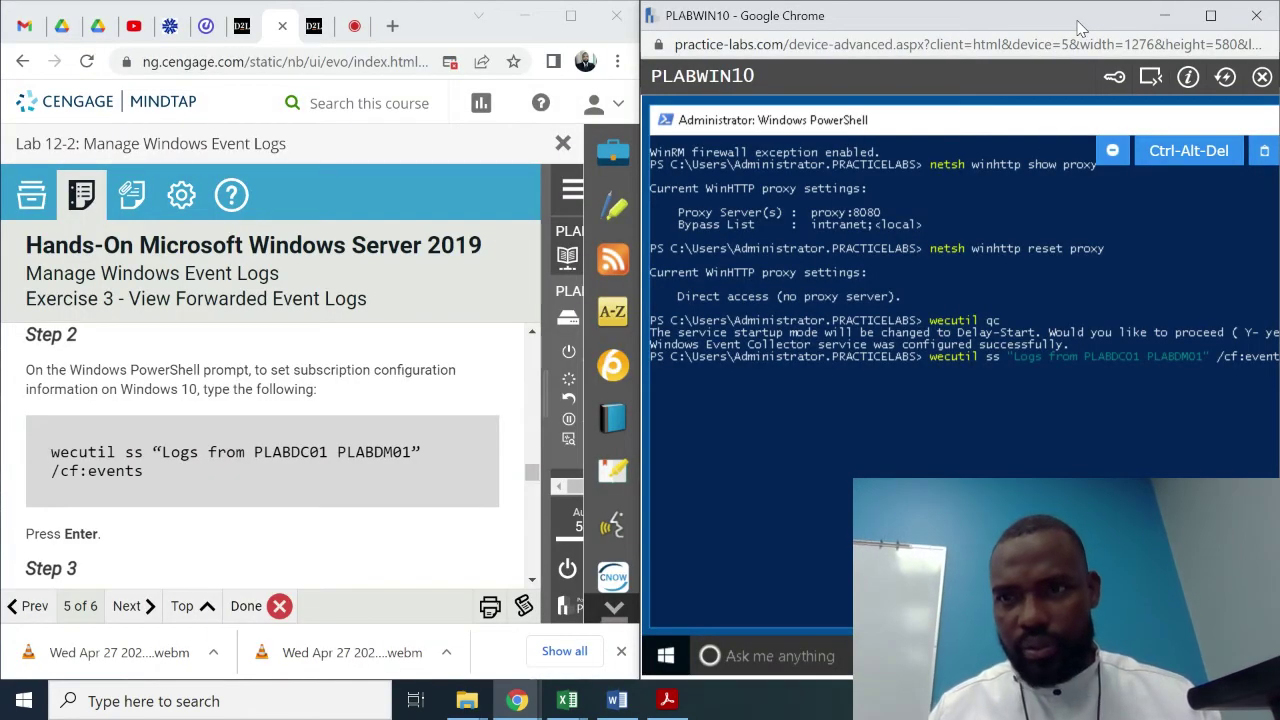
click(1225, 358)
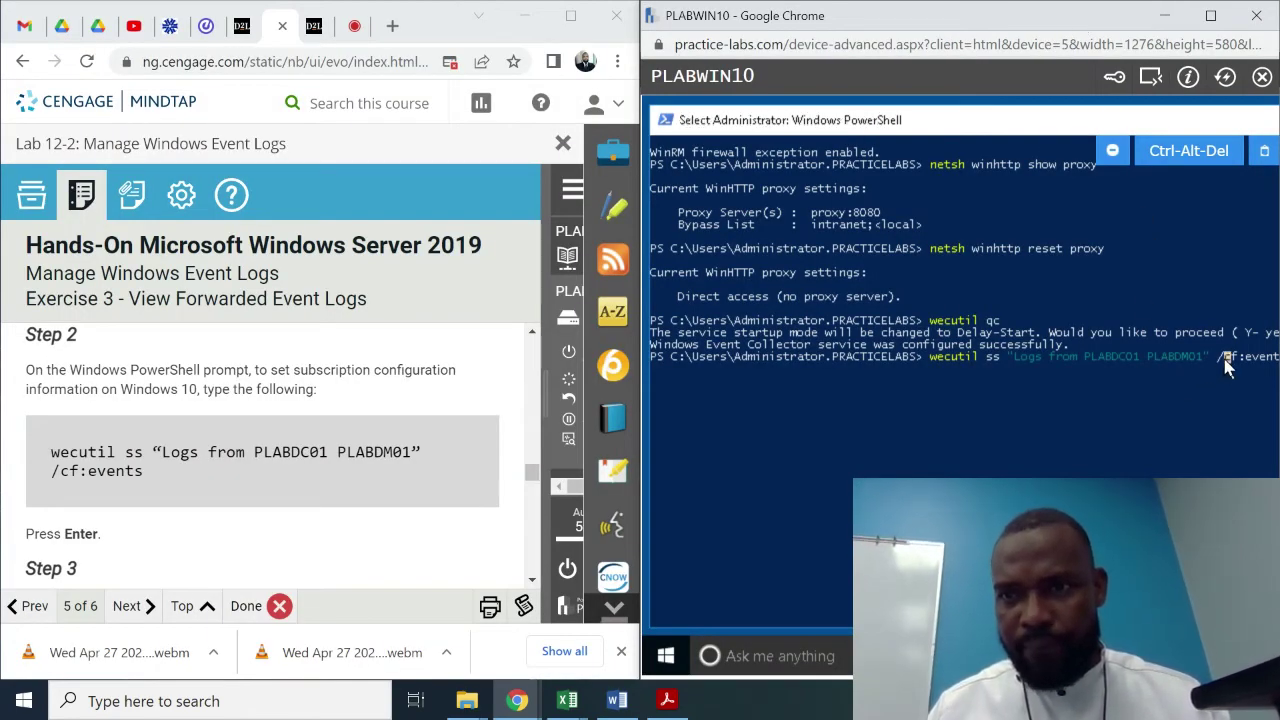
key(Escape)
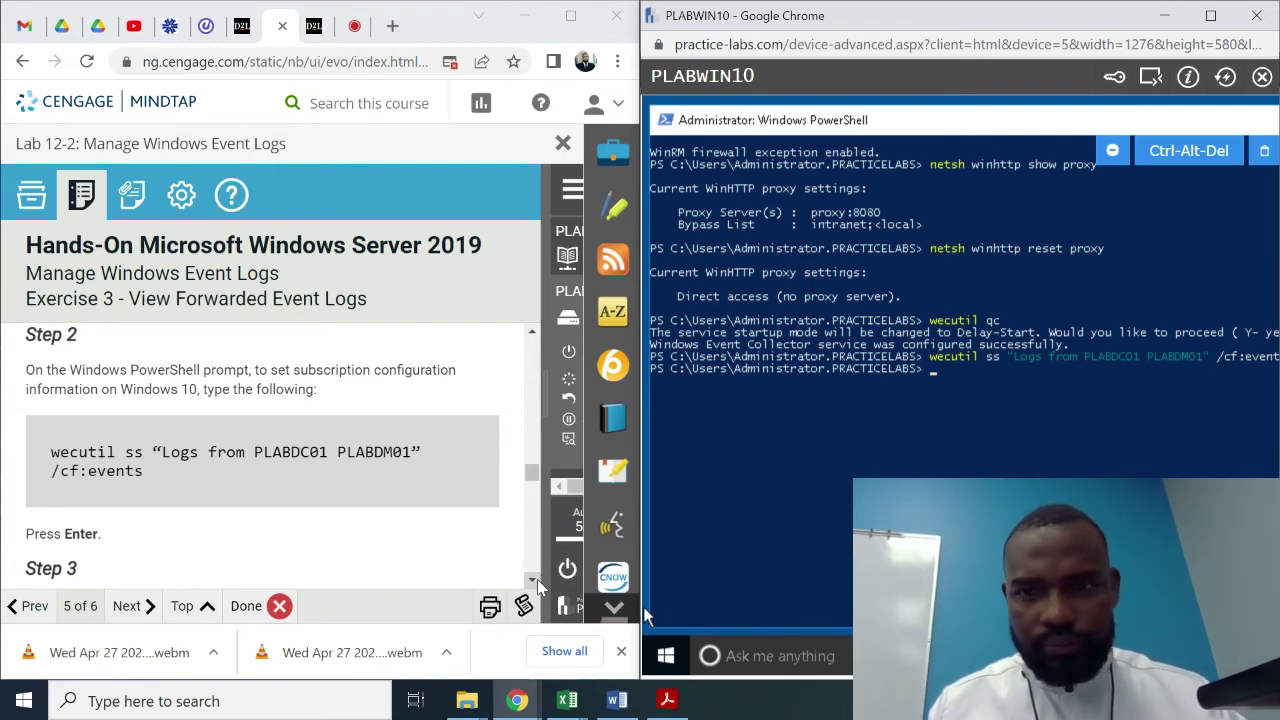
- Following Step 3 of the lab, restart PLABWIN10 from PowerShell with shutdown /r /t 0
scroll(537, 587, down, 3)
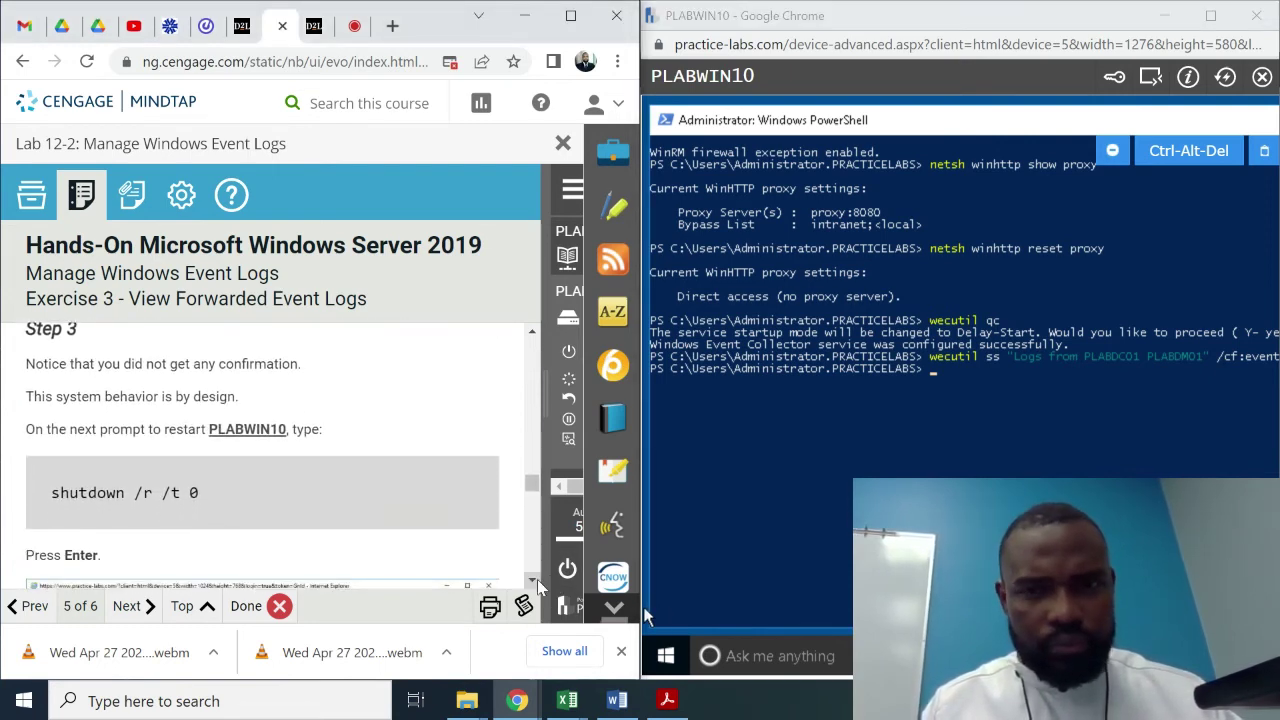
click(933, 370)
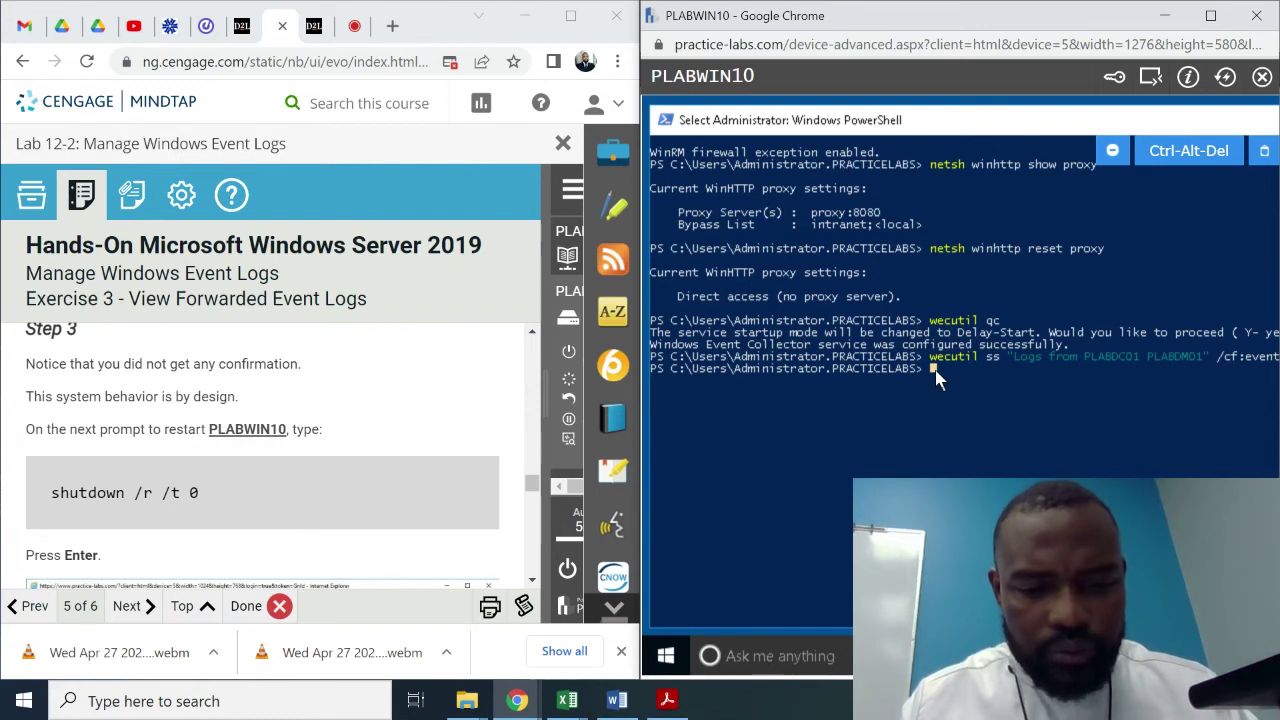
text(A)
key(BackSpace)
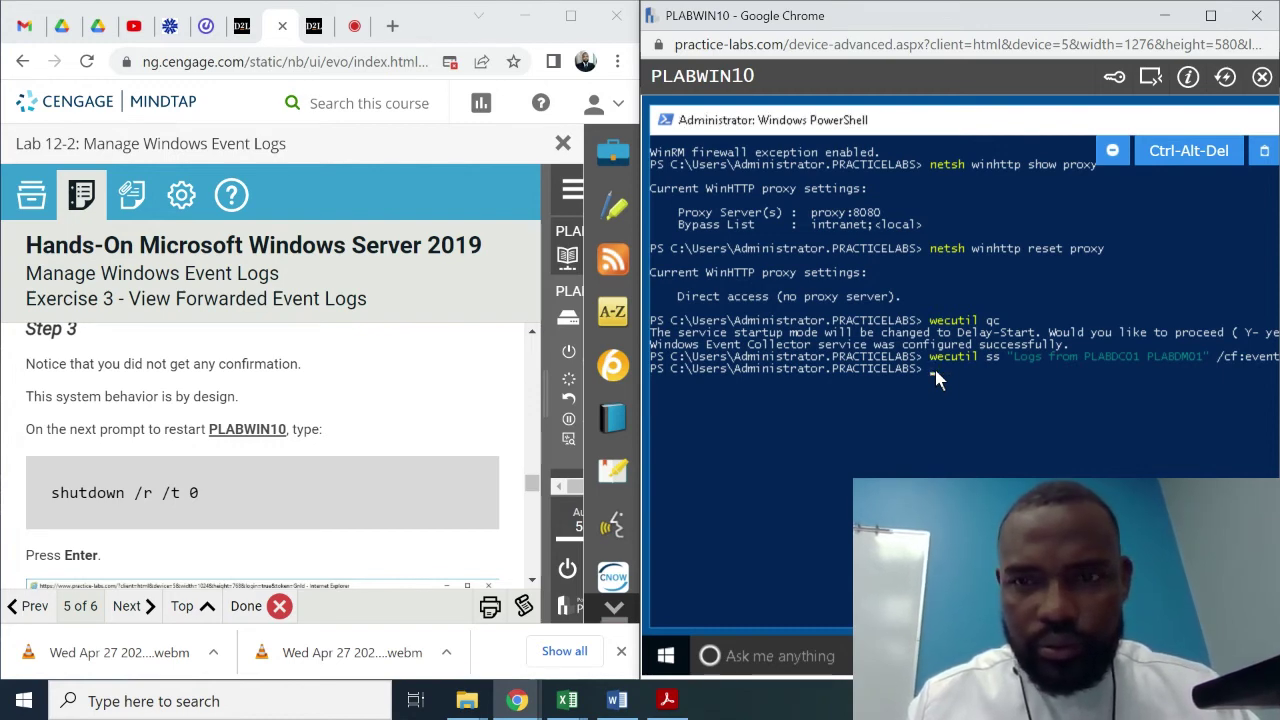
text(shi)
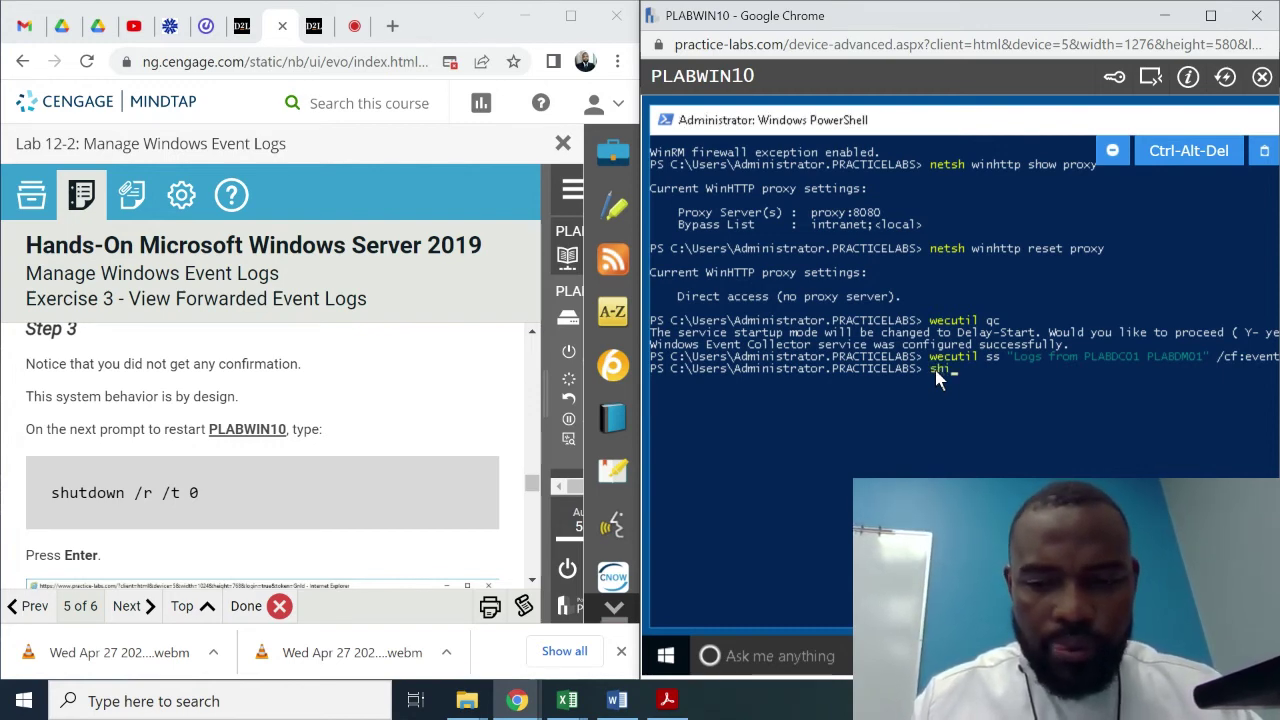
key(BackSpace)
text(ut)
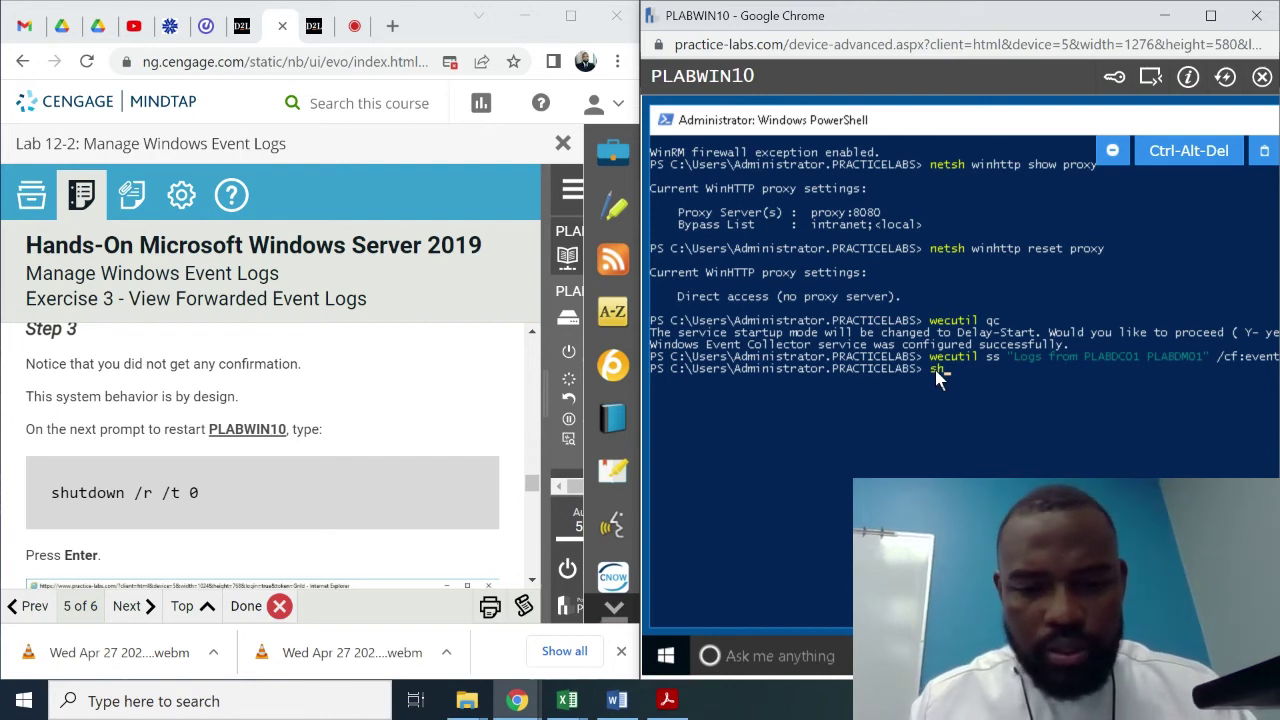
text(do)
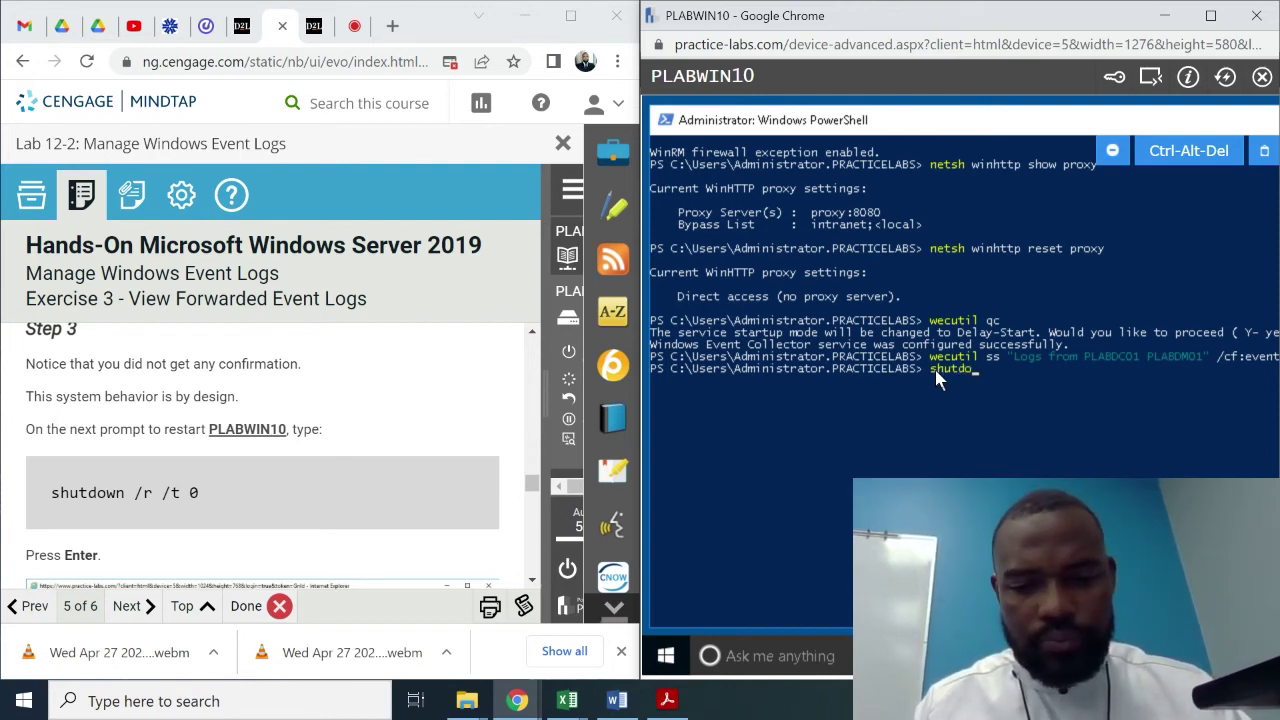
text(wn )
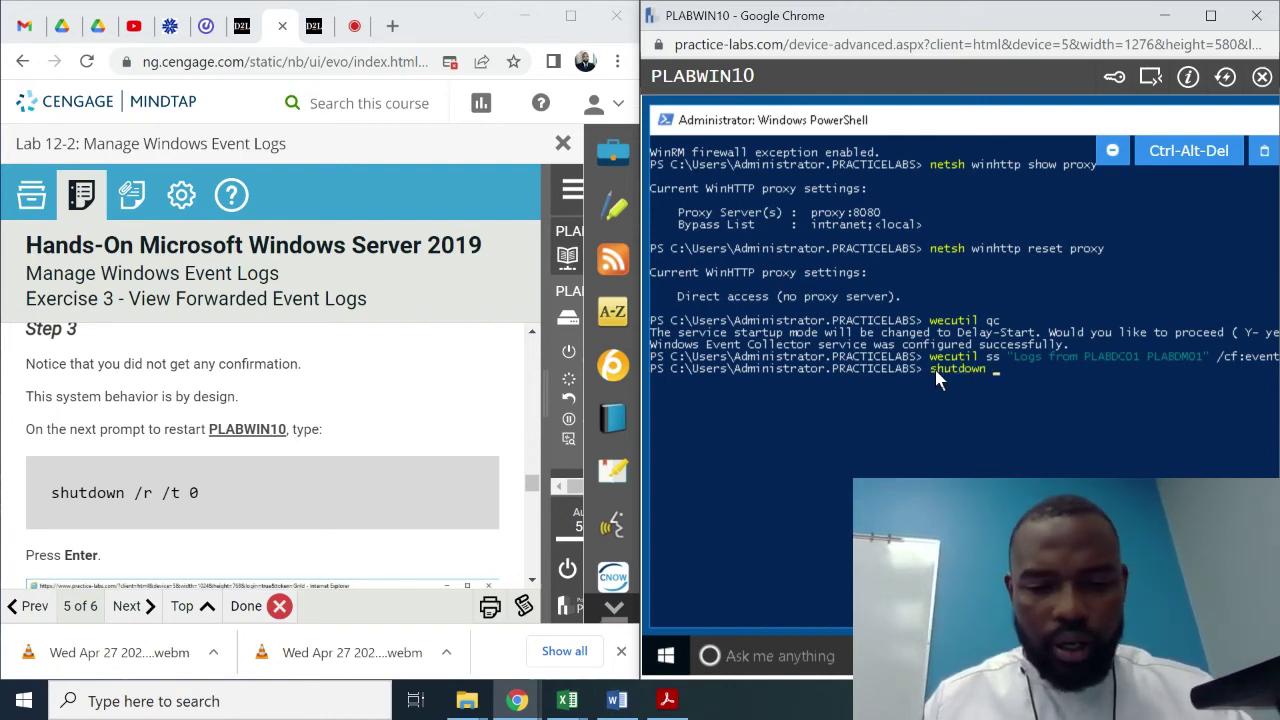
text(/r /)
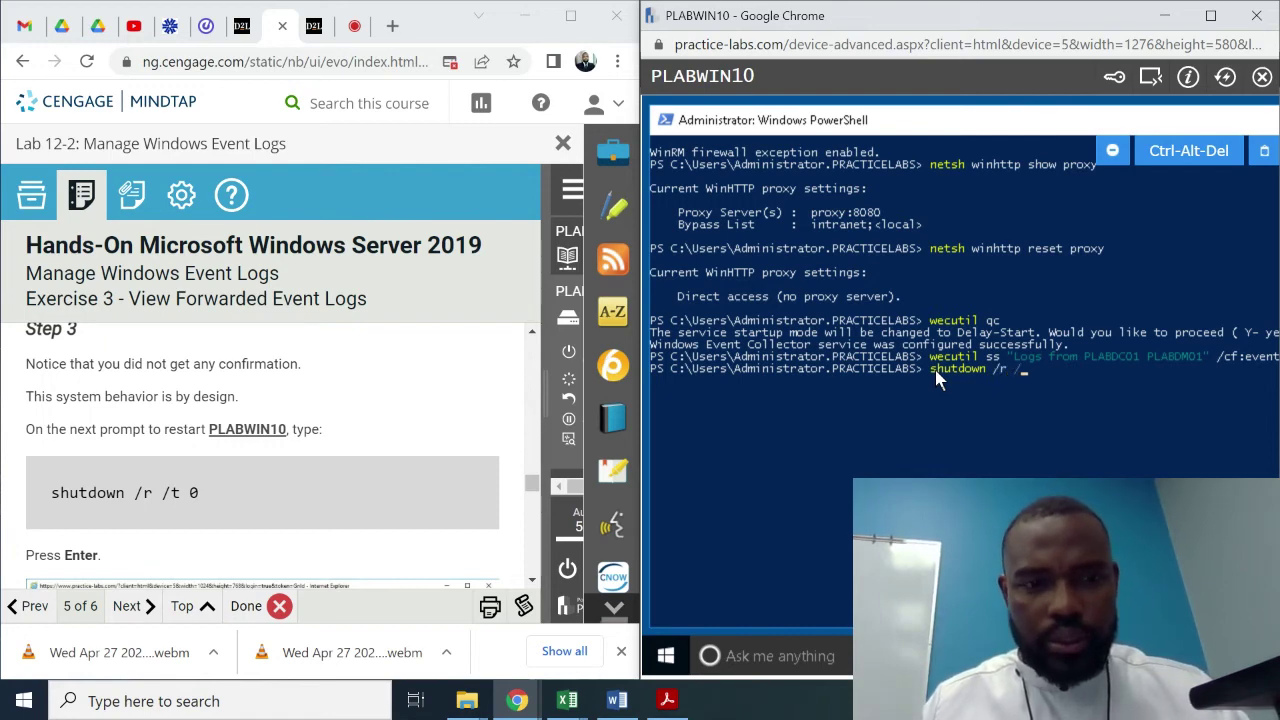
text(t 0)
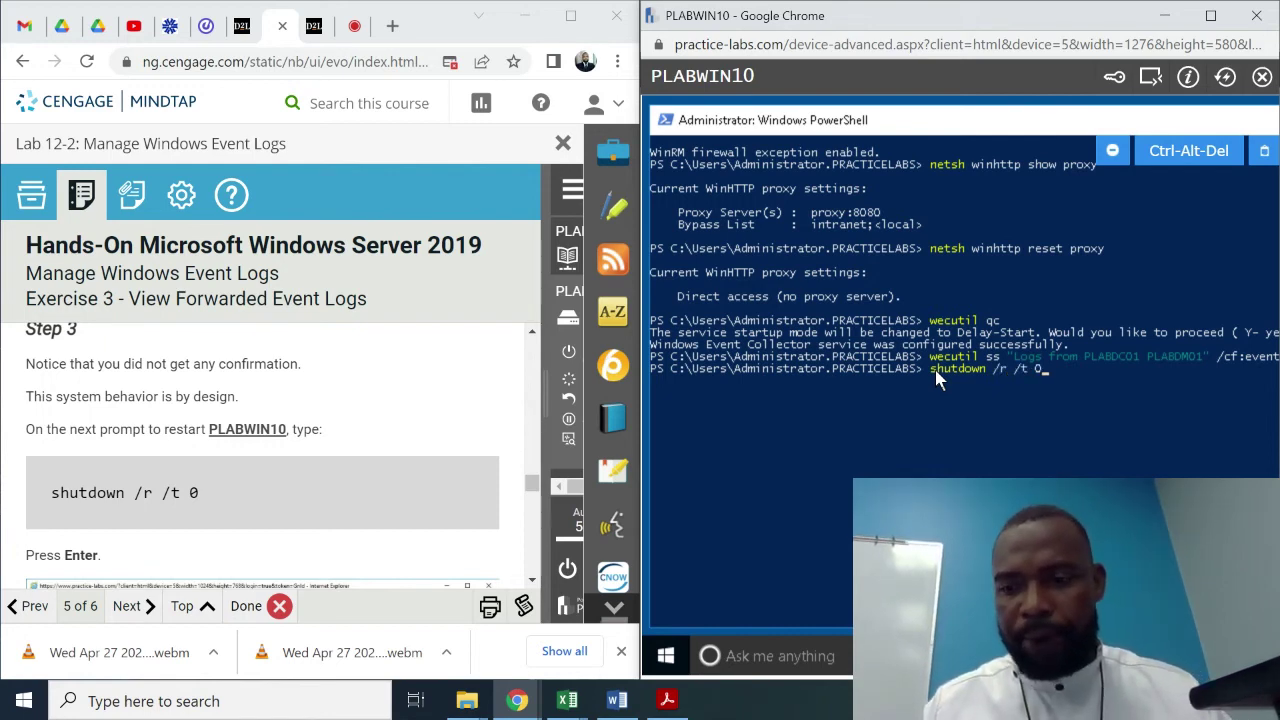
key(Return)
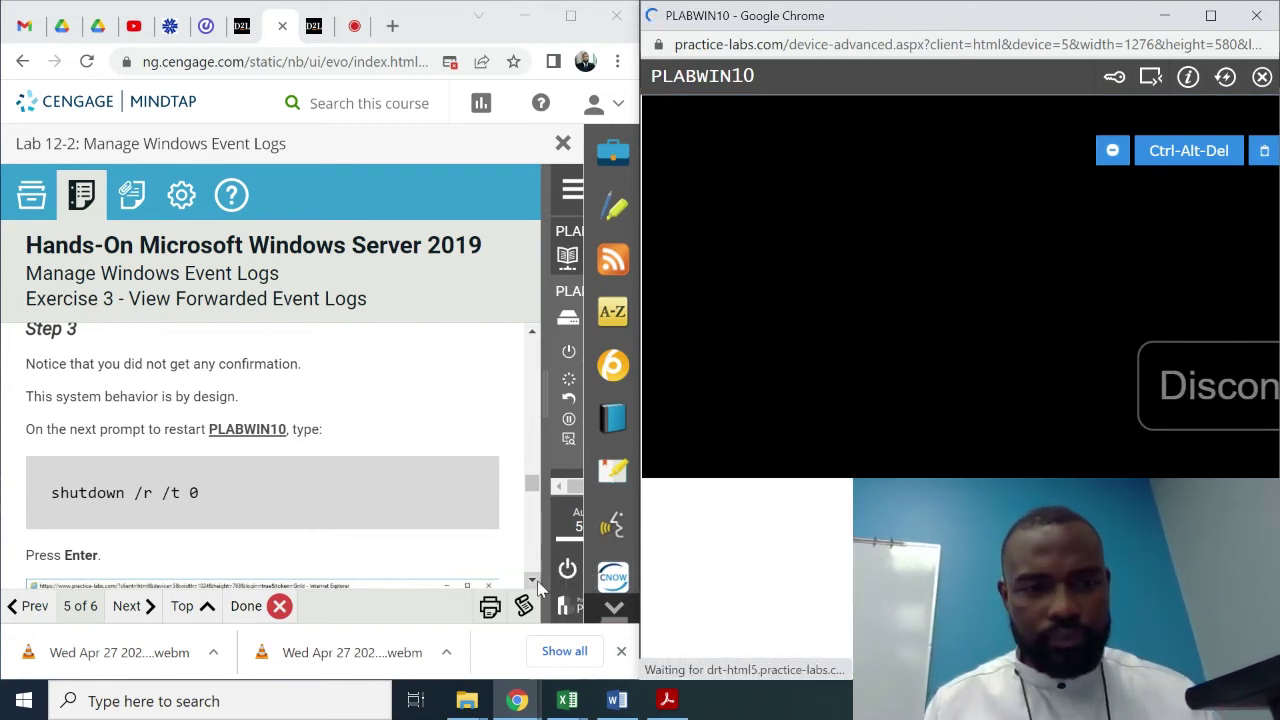
scroll(537, 588, down, 5)
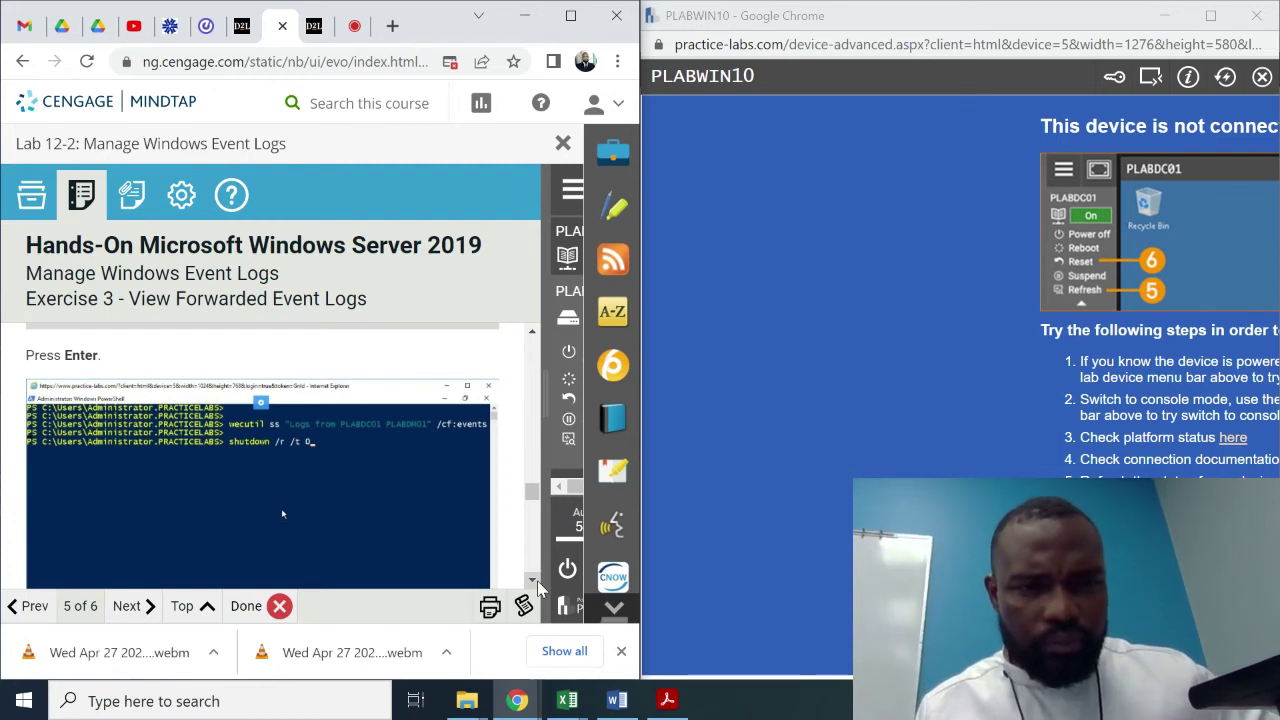
- Read the introduction and Step 1 of Task 3 in the lab instructions and close the disconnected PLABWIN10 window
scroll(537, 585, down, 6)
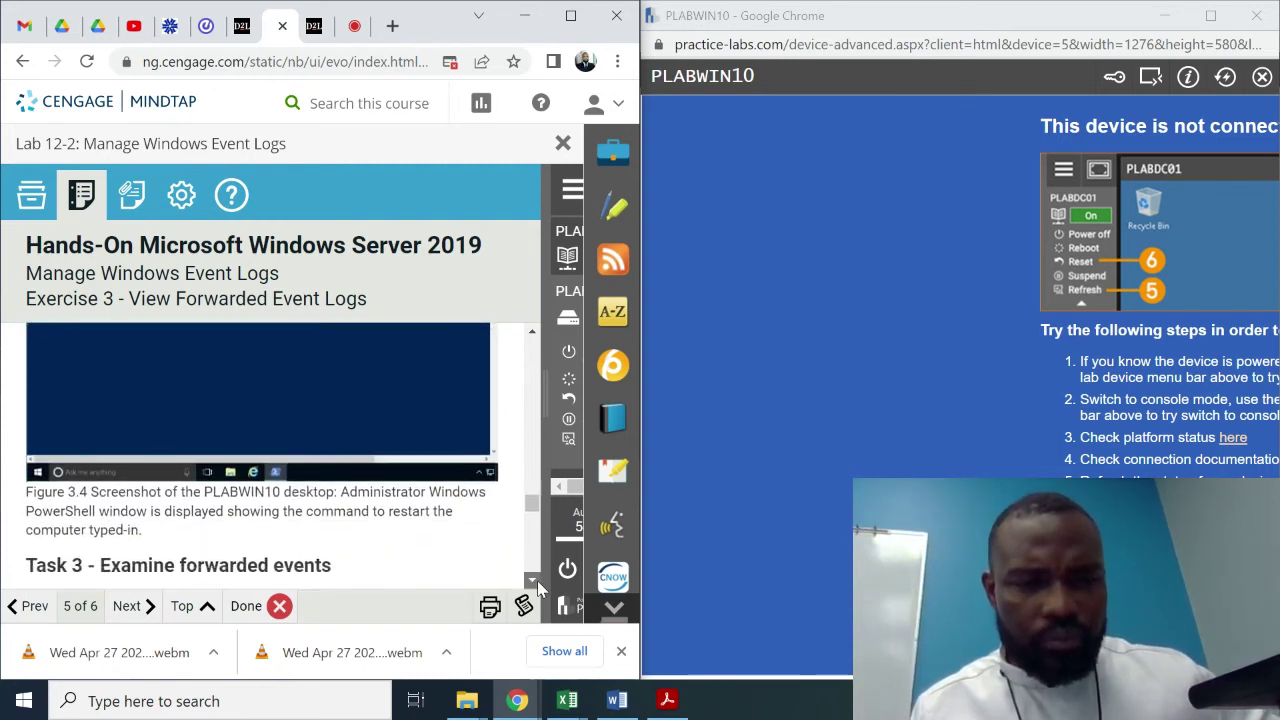
scroll(537, 580, down, 1)
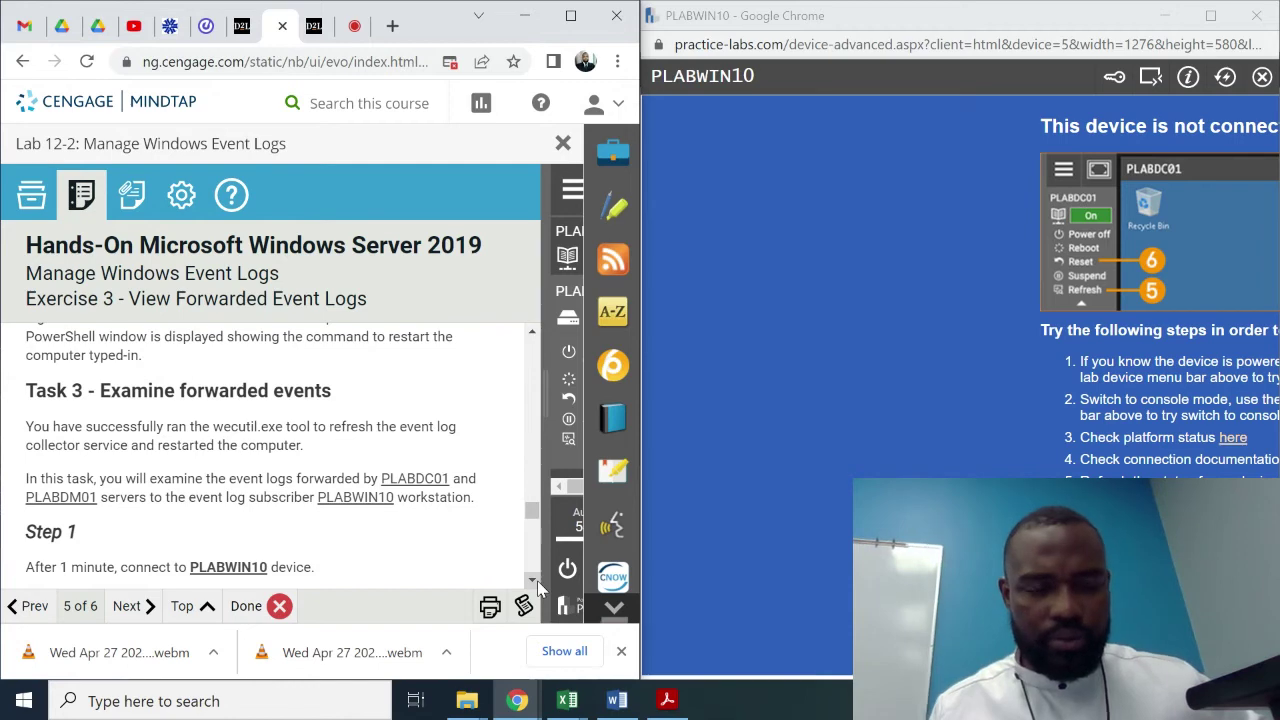
scroll(537, 585, down, 3)
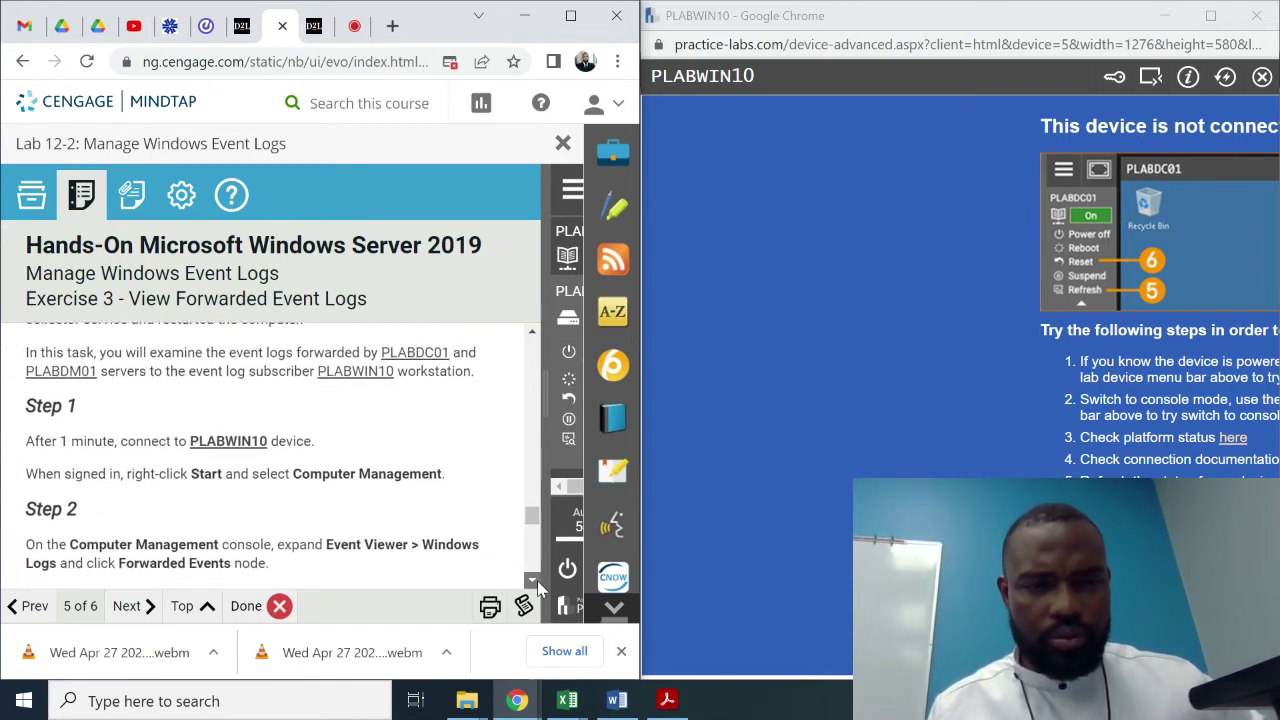
click(1256, 15)
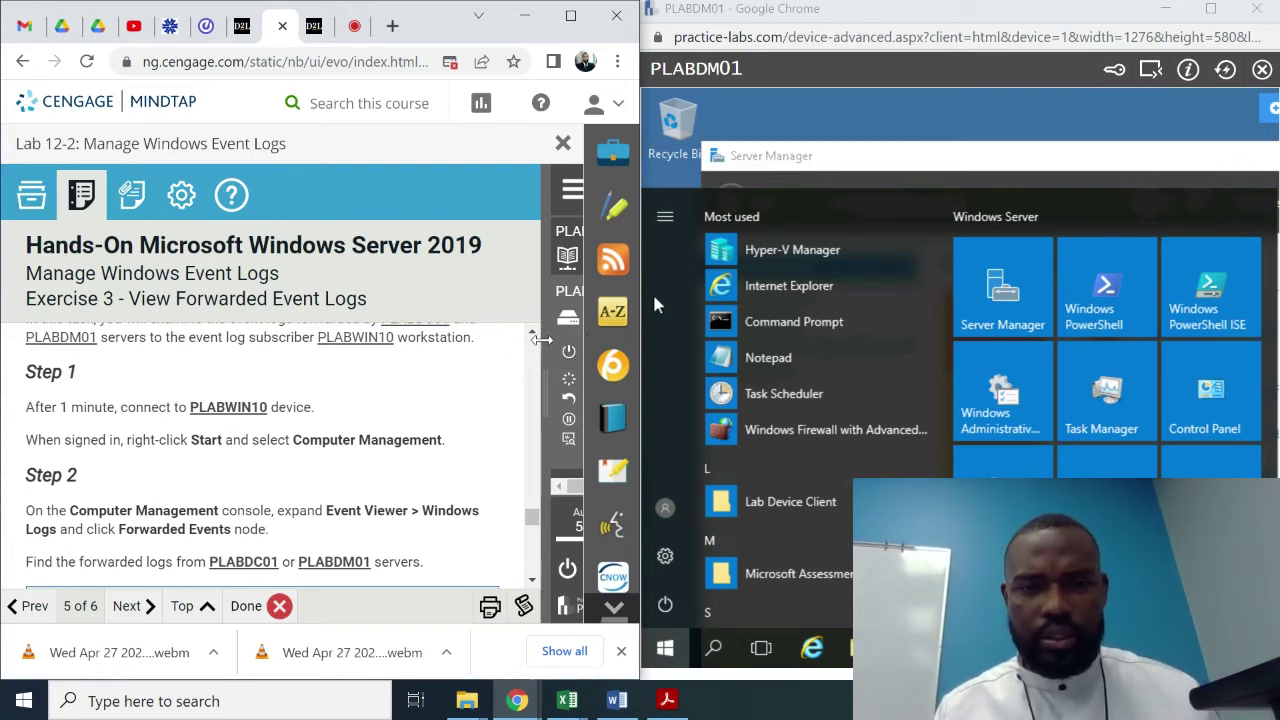
- Widen the lab's device list, reconnect to PLABWIN10 and place its window beside the lab instructions
drag(543, 345, 527, 345)
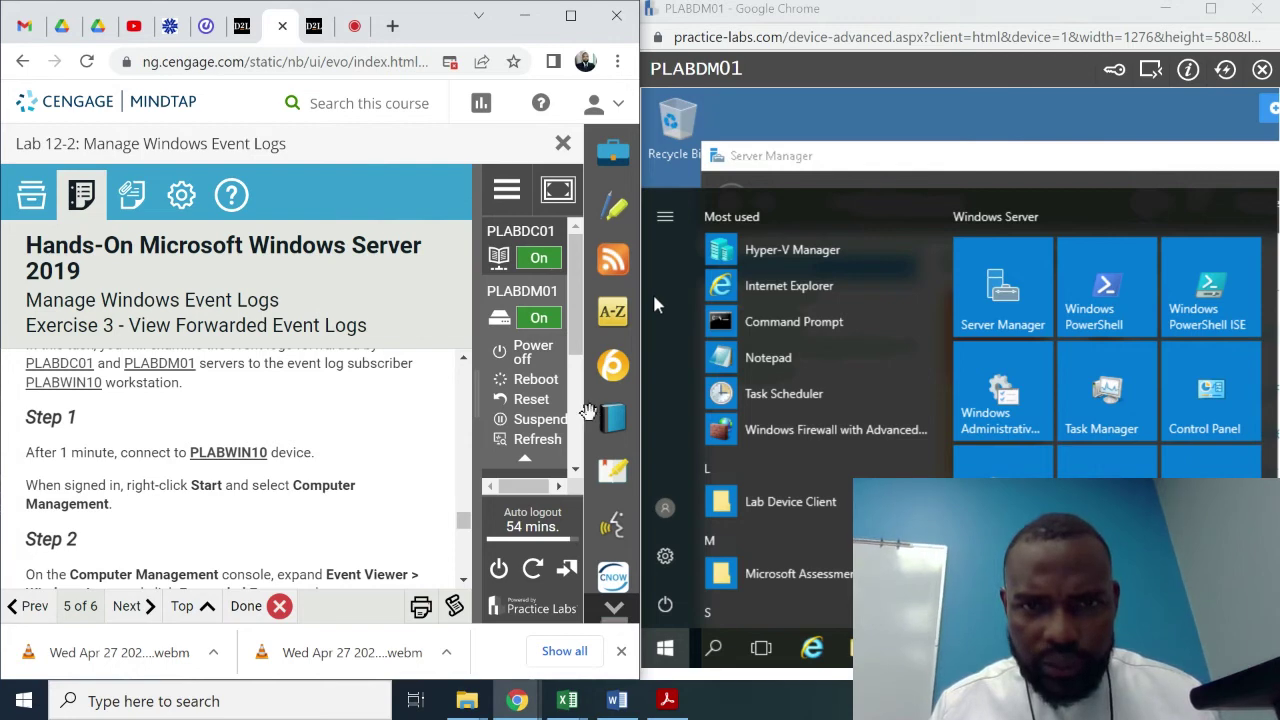
click(576, 470)
scroll(577, 472, down, 5)
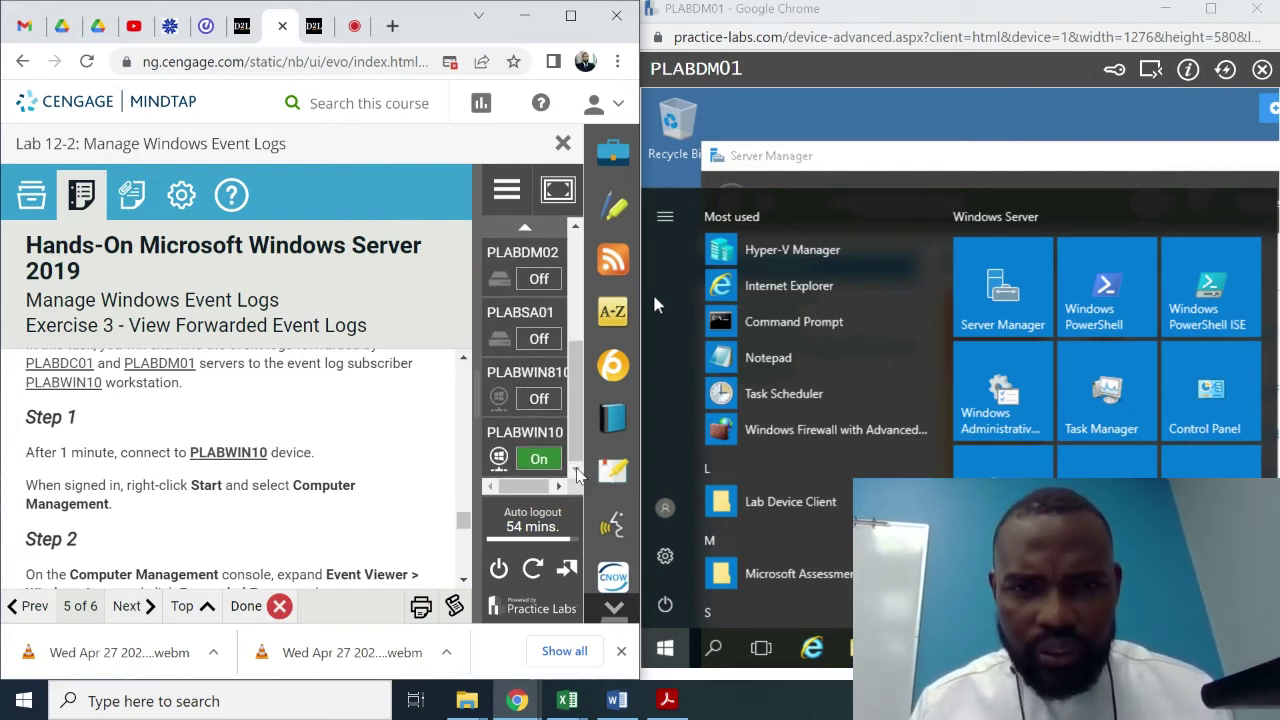
click(510, 437)
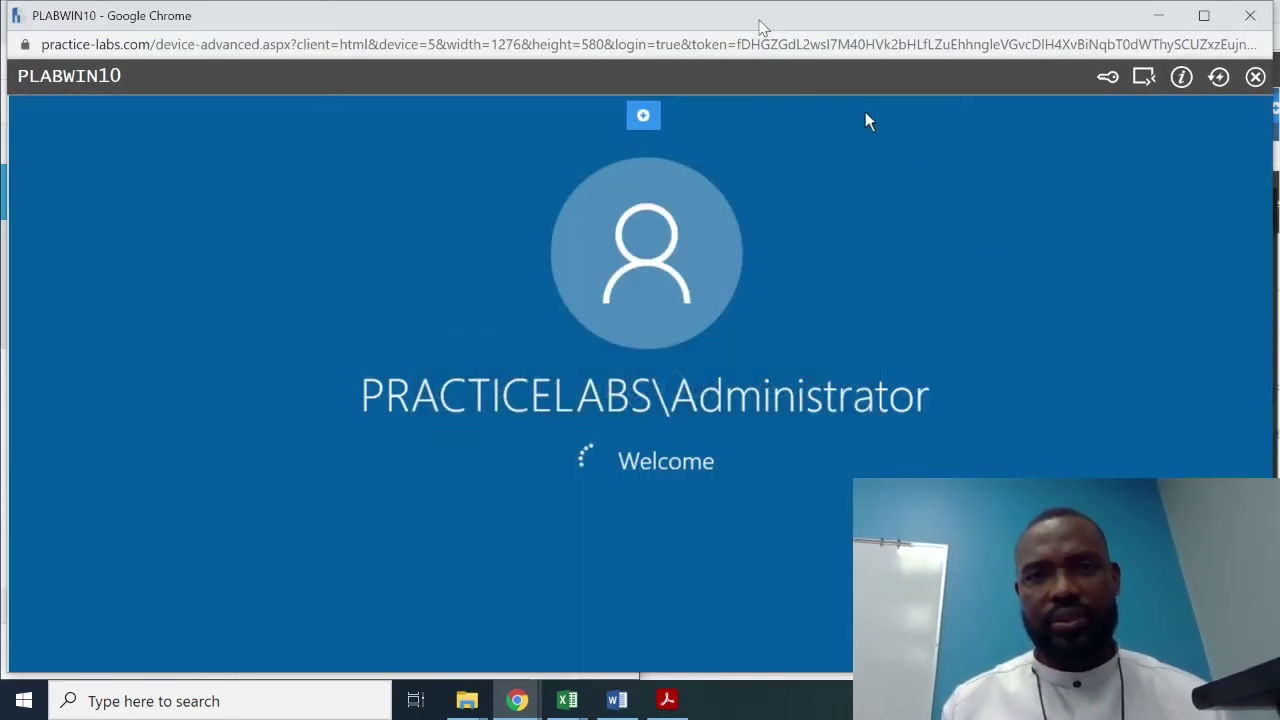
double_click(759, 27)
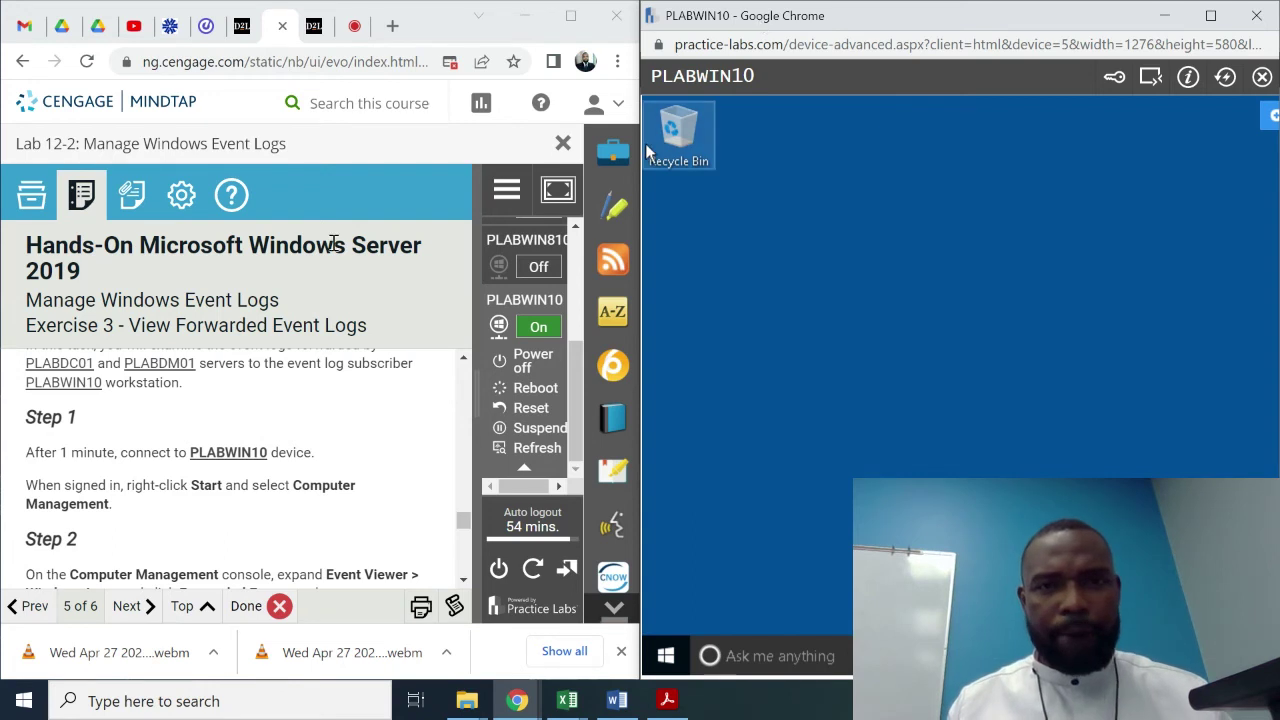
- Following Step 1 of Task 3, open Computer Management on PLABWIN10
click(463, 582)
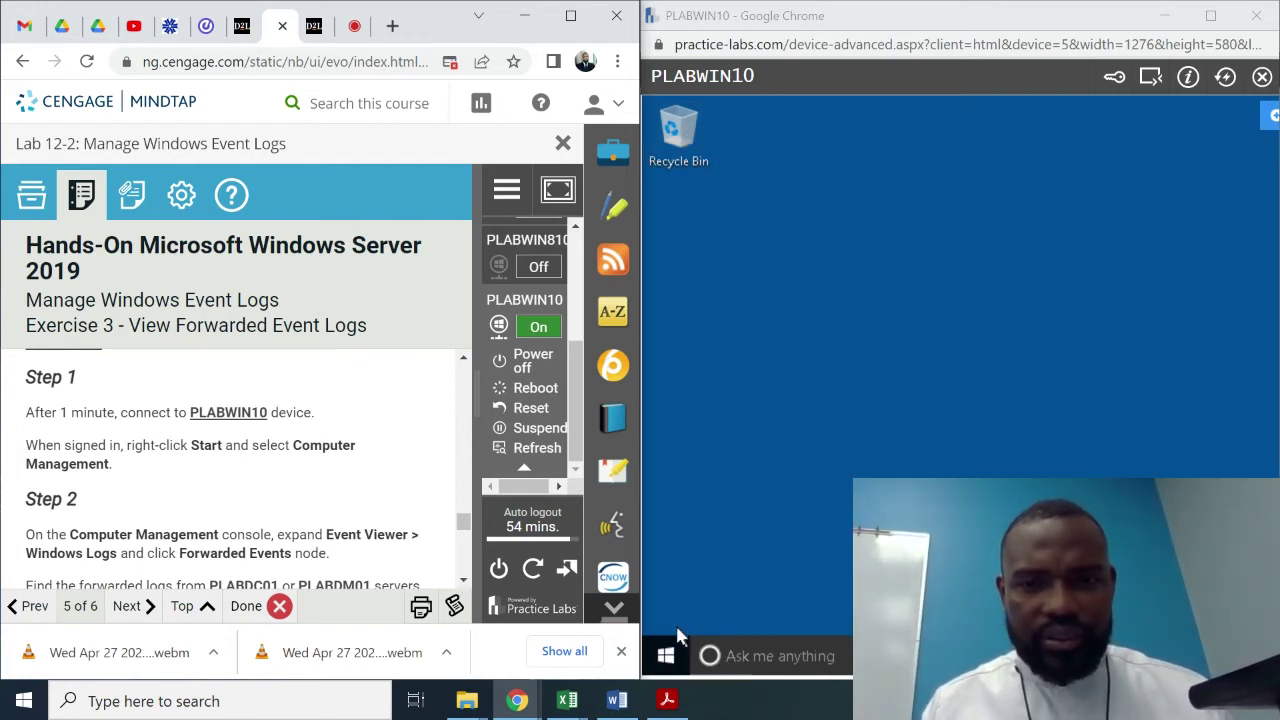
click(665, 656)
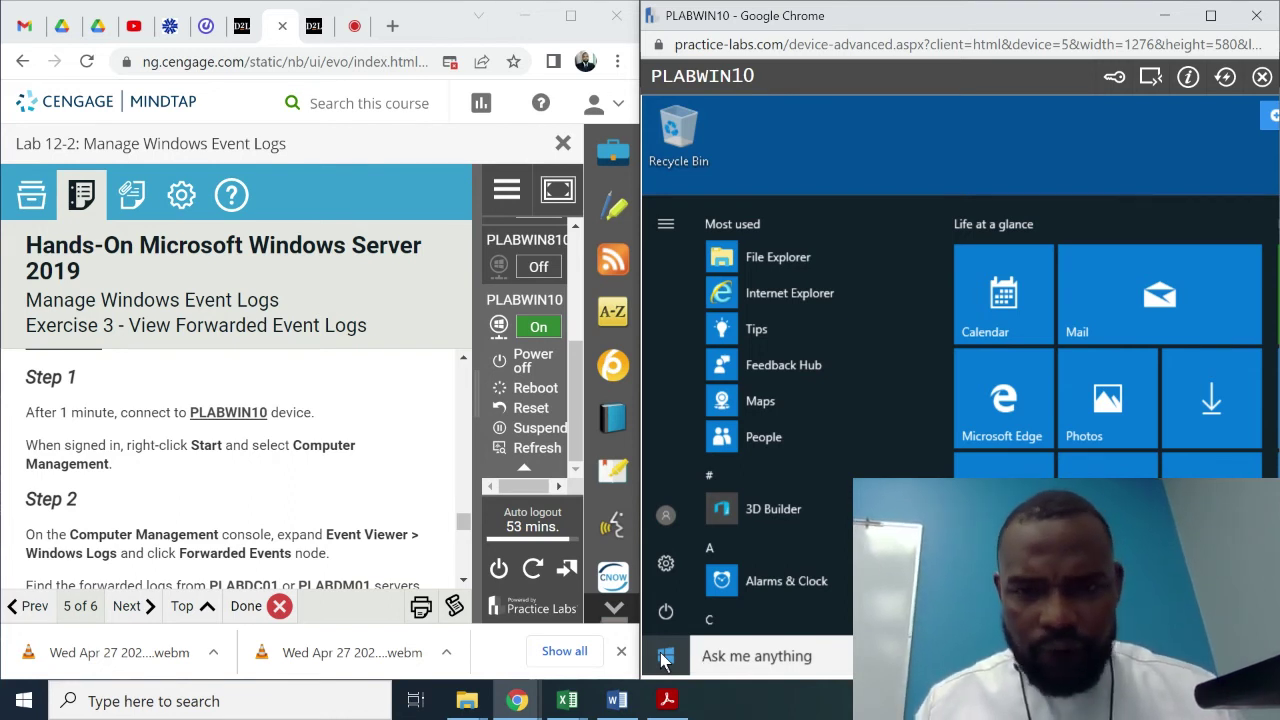
right_click(663, 657)
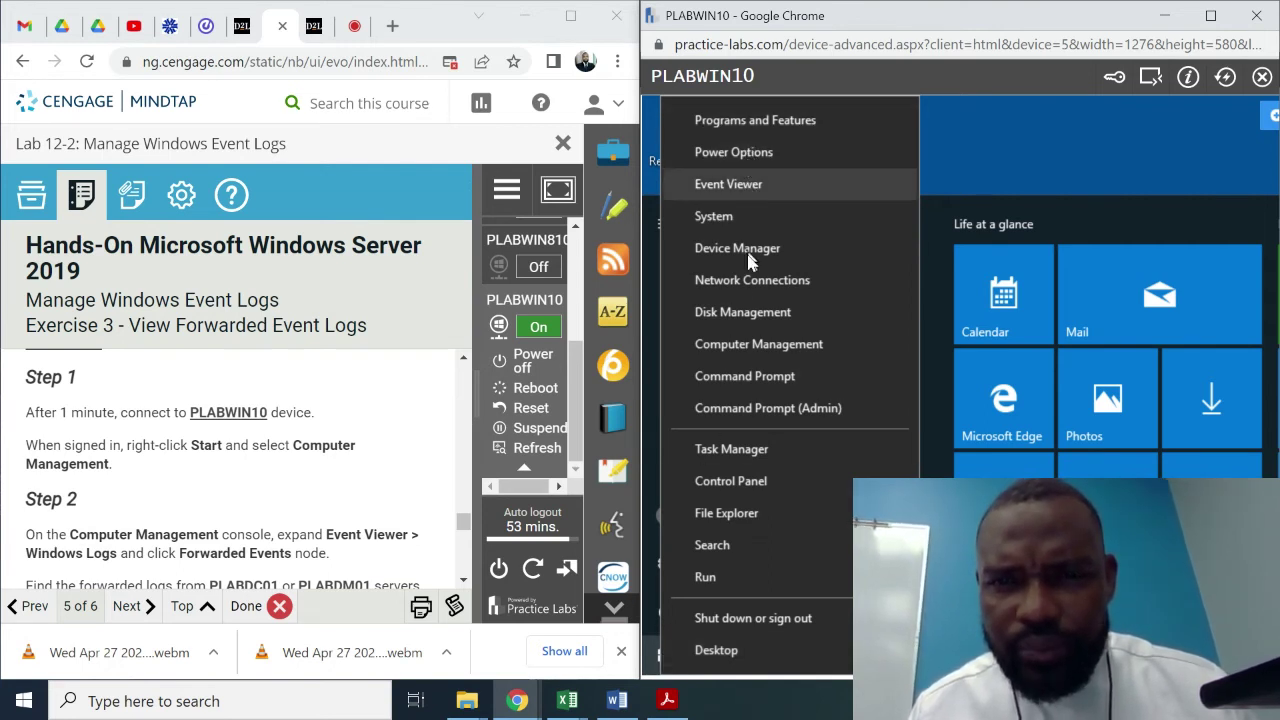
click(740, 345)
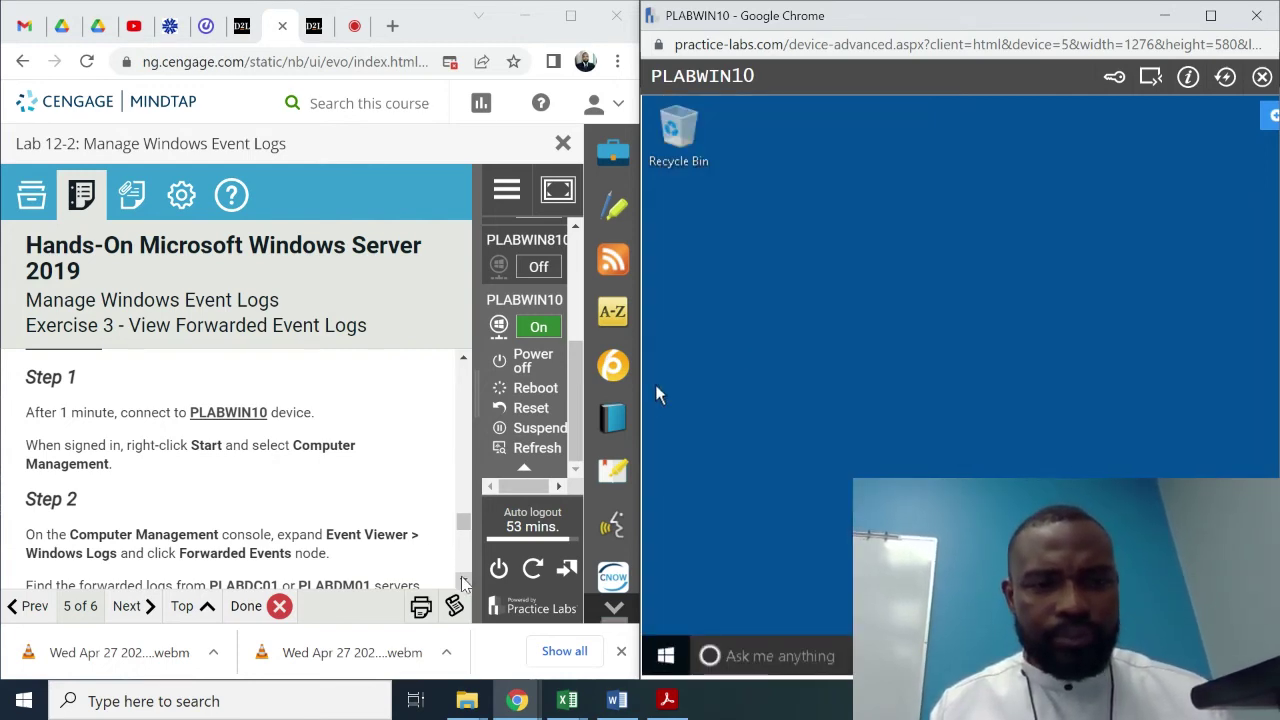
- Following Step 2, expand Event Viewer and Windows Logs in Computer Management and open the Forwarded Events log
scroll(463, 582, down, 2)
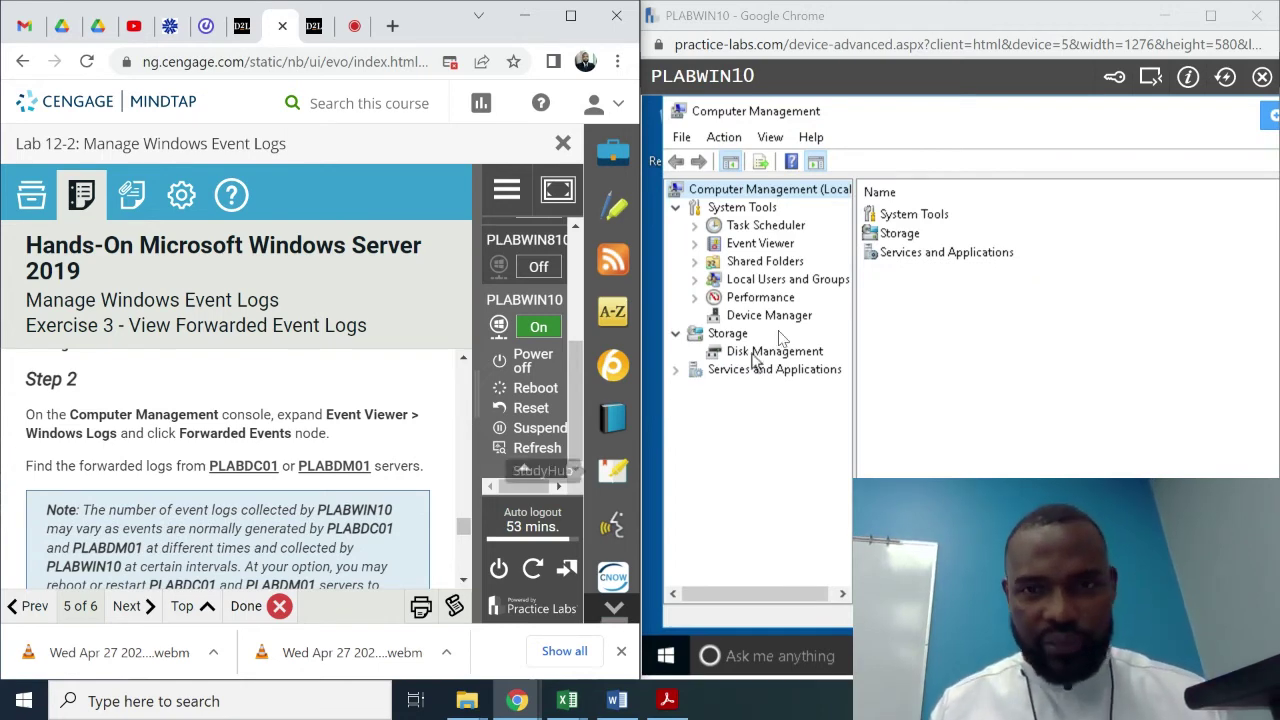
click(695, 246)
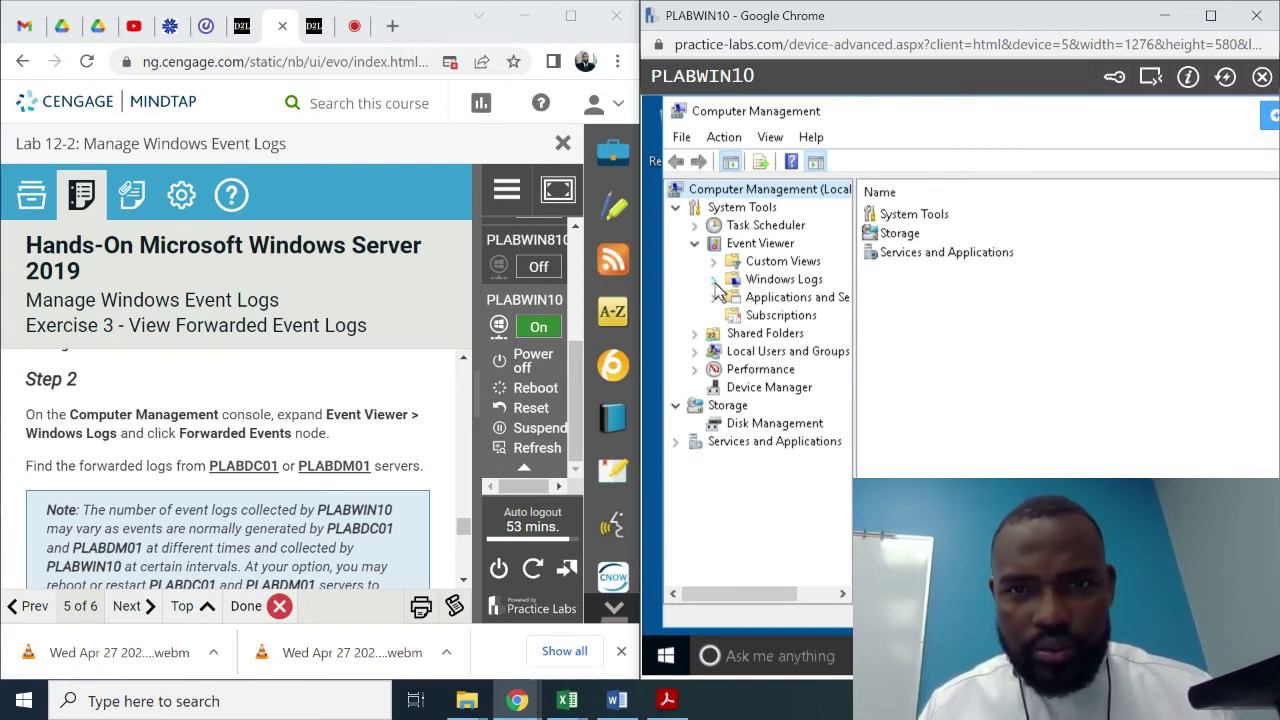
click(715, 282)
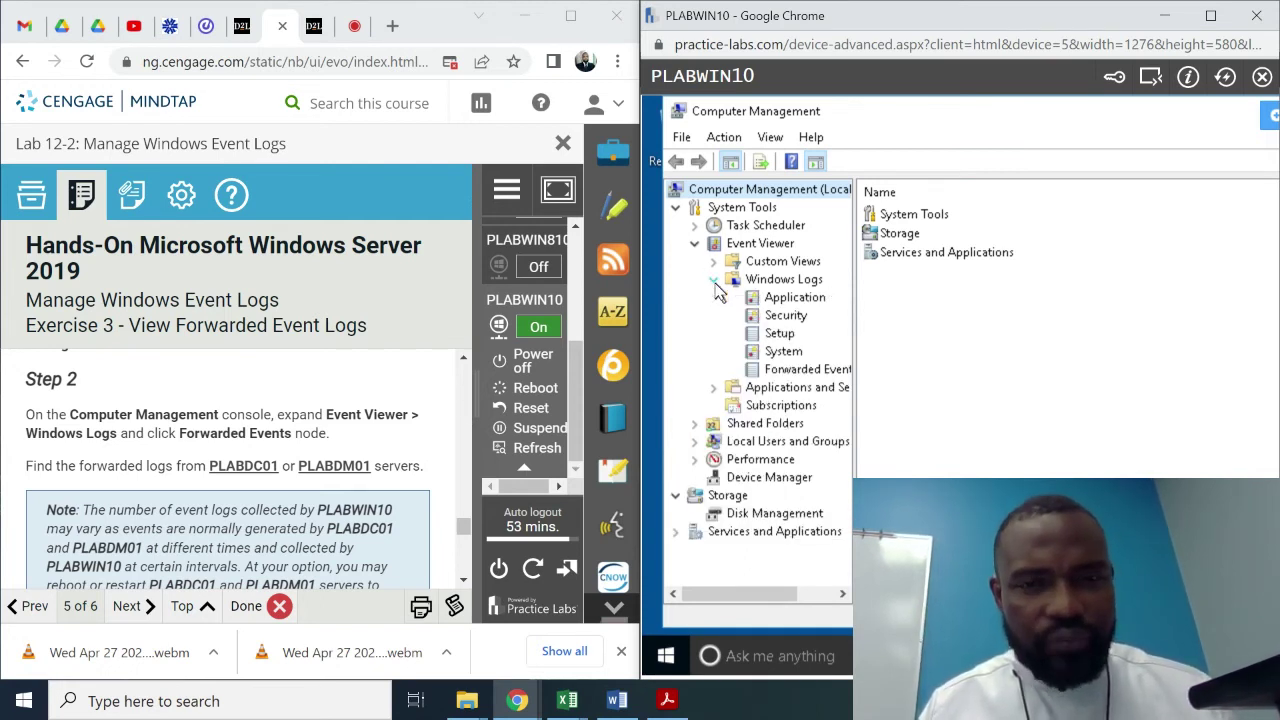
click(800, 377)
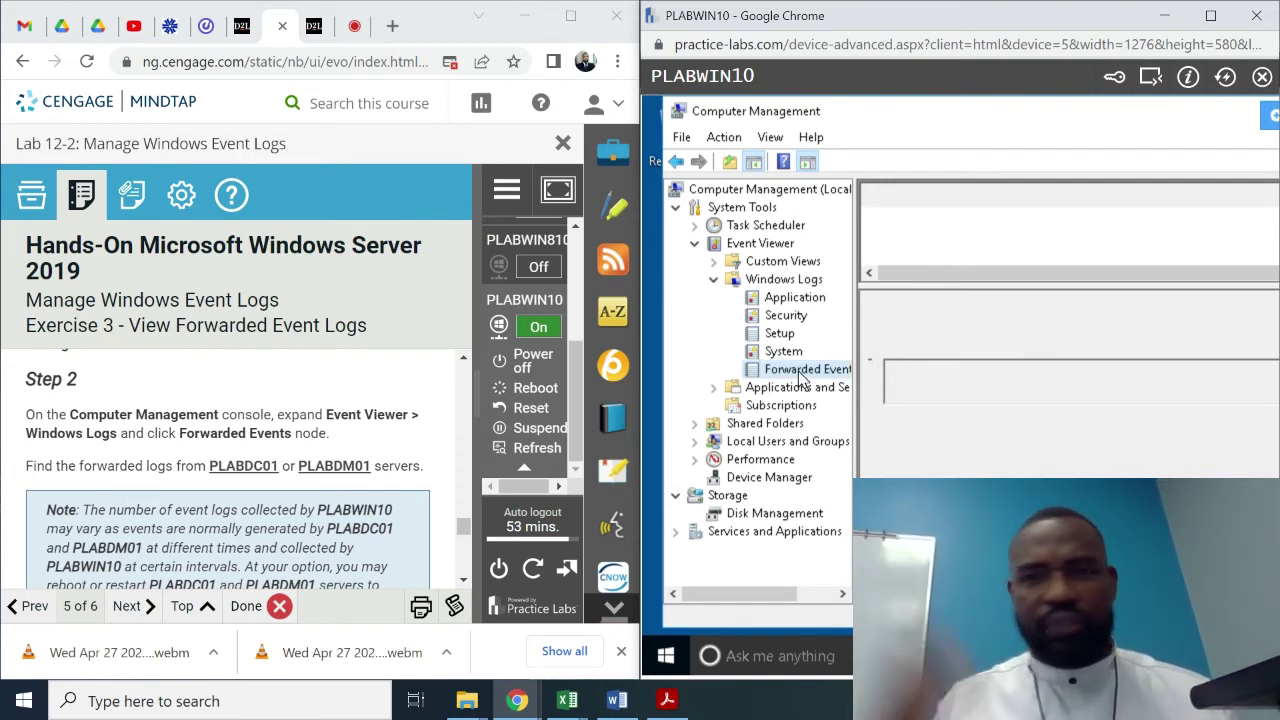
- Read the lab's note on forwarded event collection and compare its sample screenshot with the Forwarded Events log on PLABWIN10
click(464, 582)
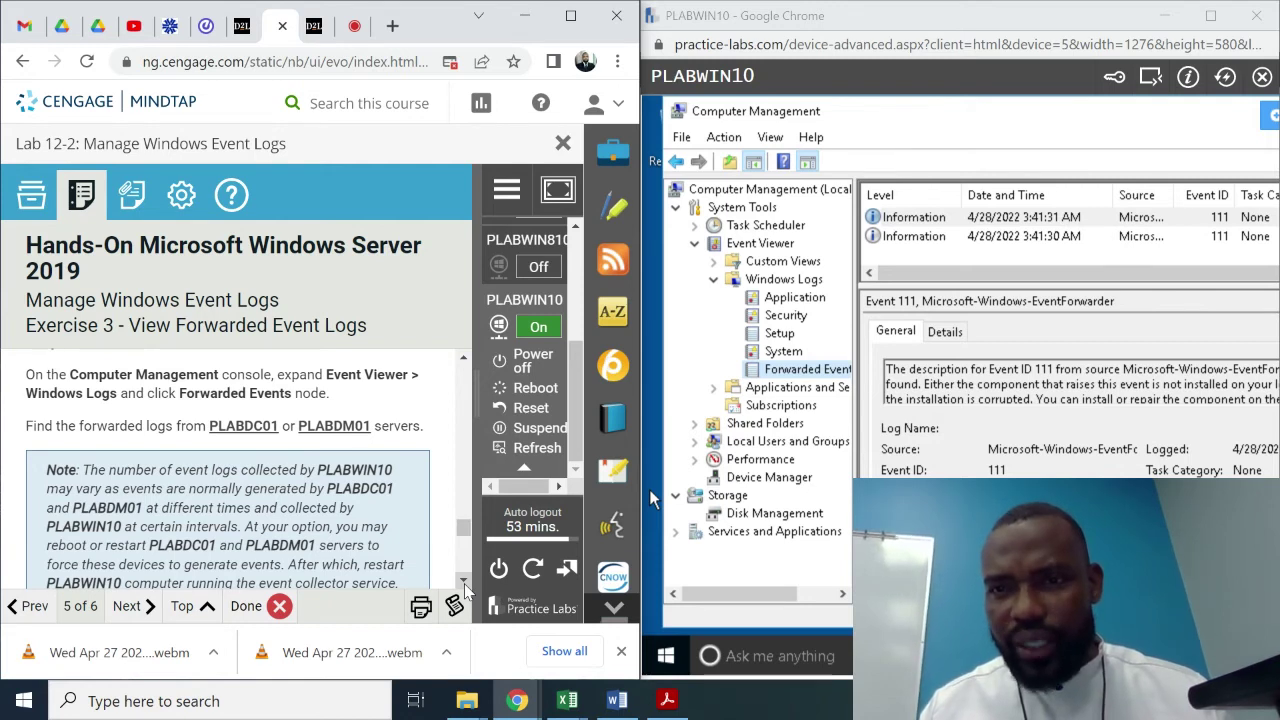
click(464, 582)
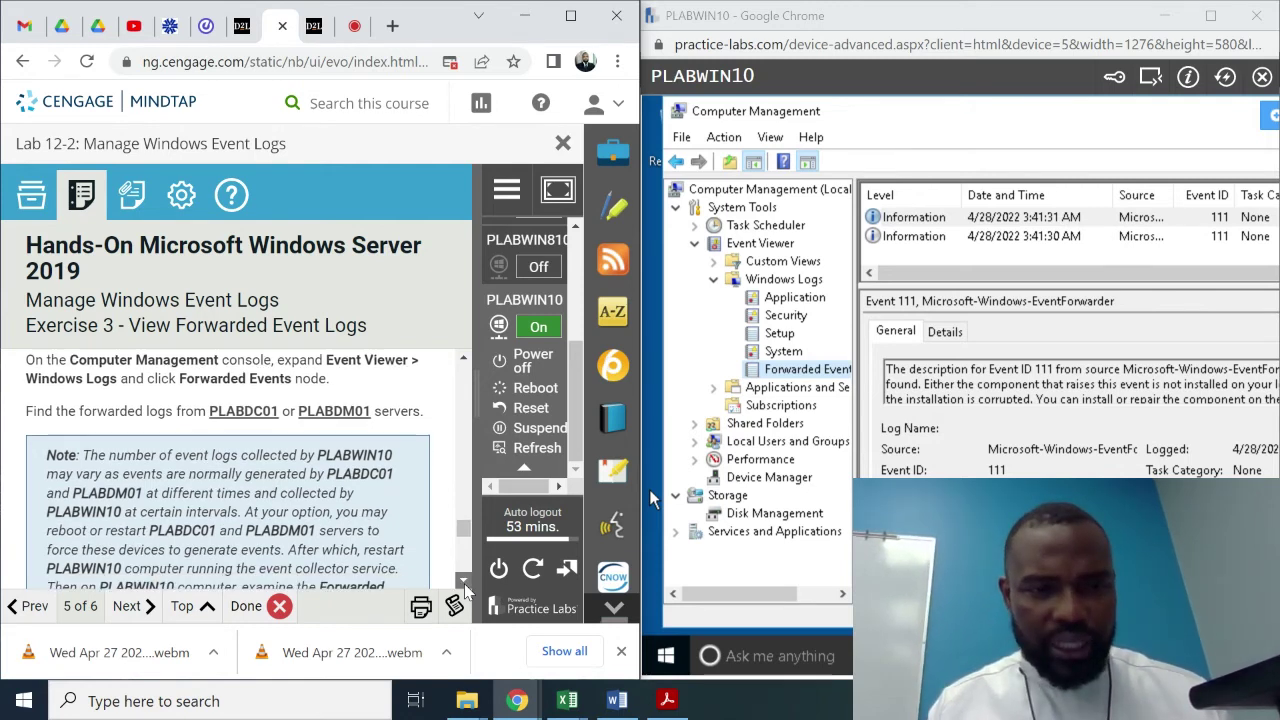
scroll(464, 585, down, 5)
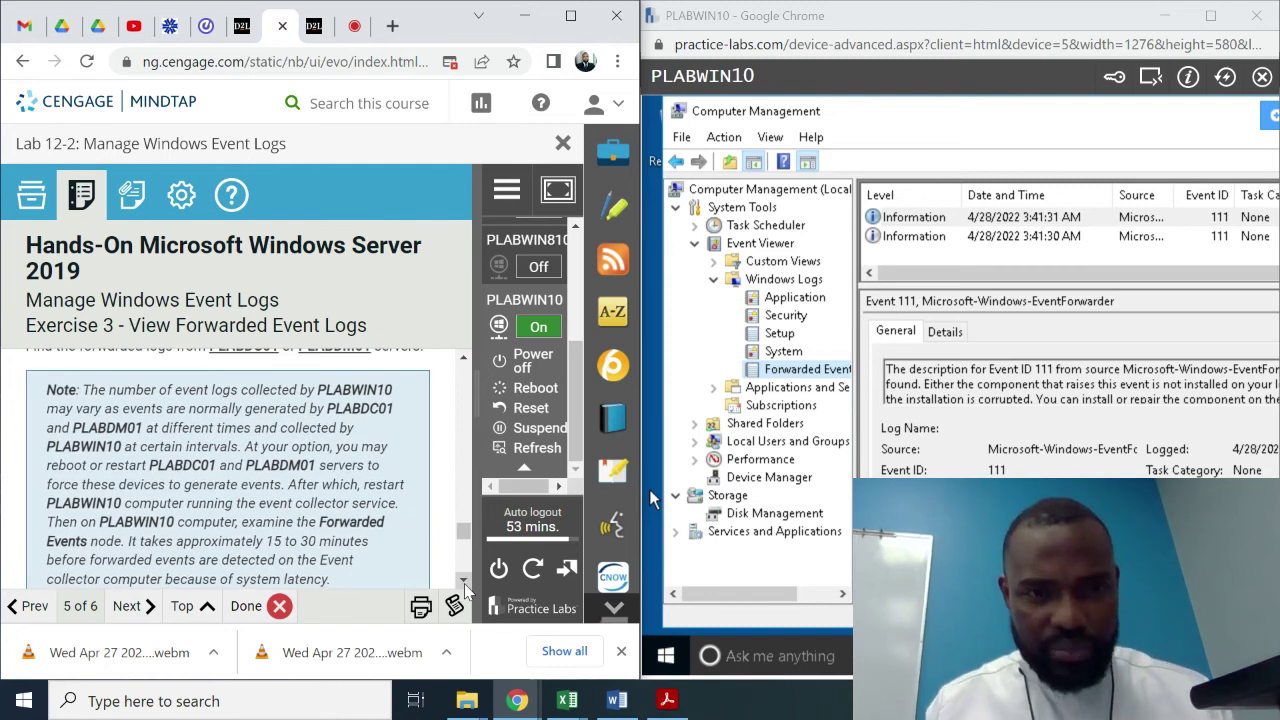
scroll(464, 585, down, 3)
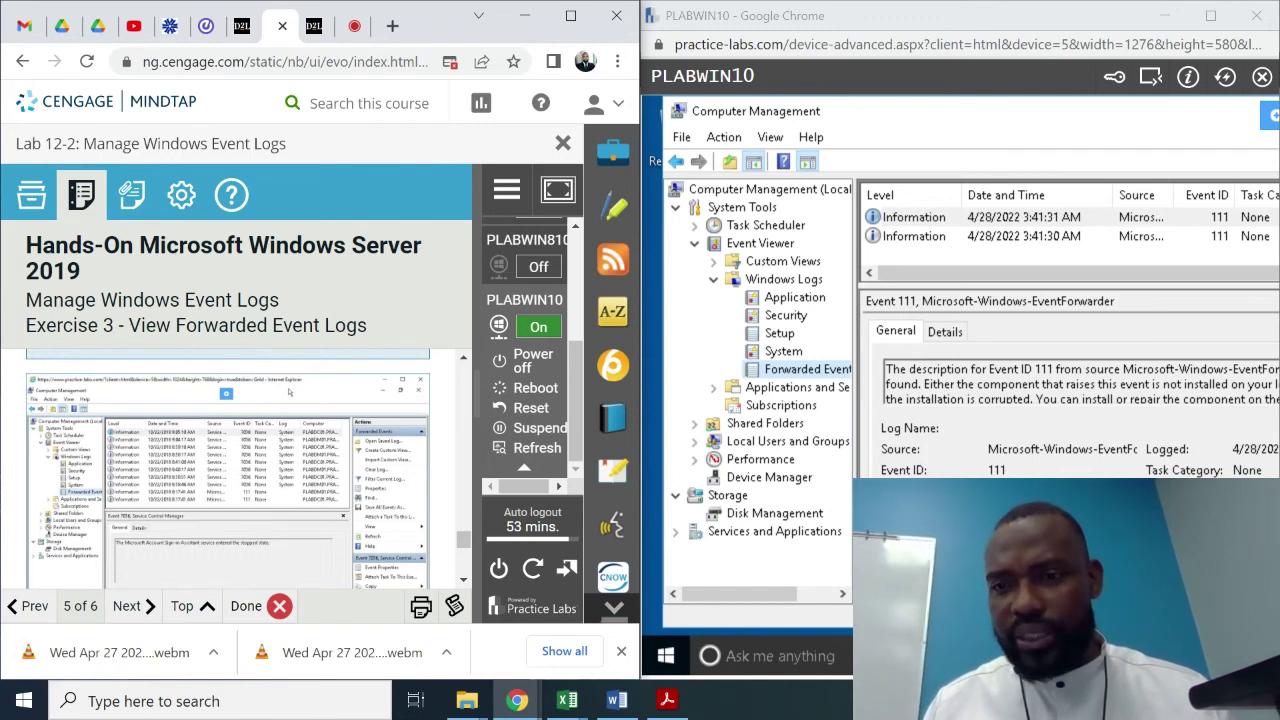
click(800, 369)
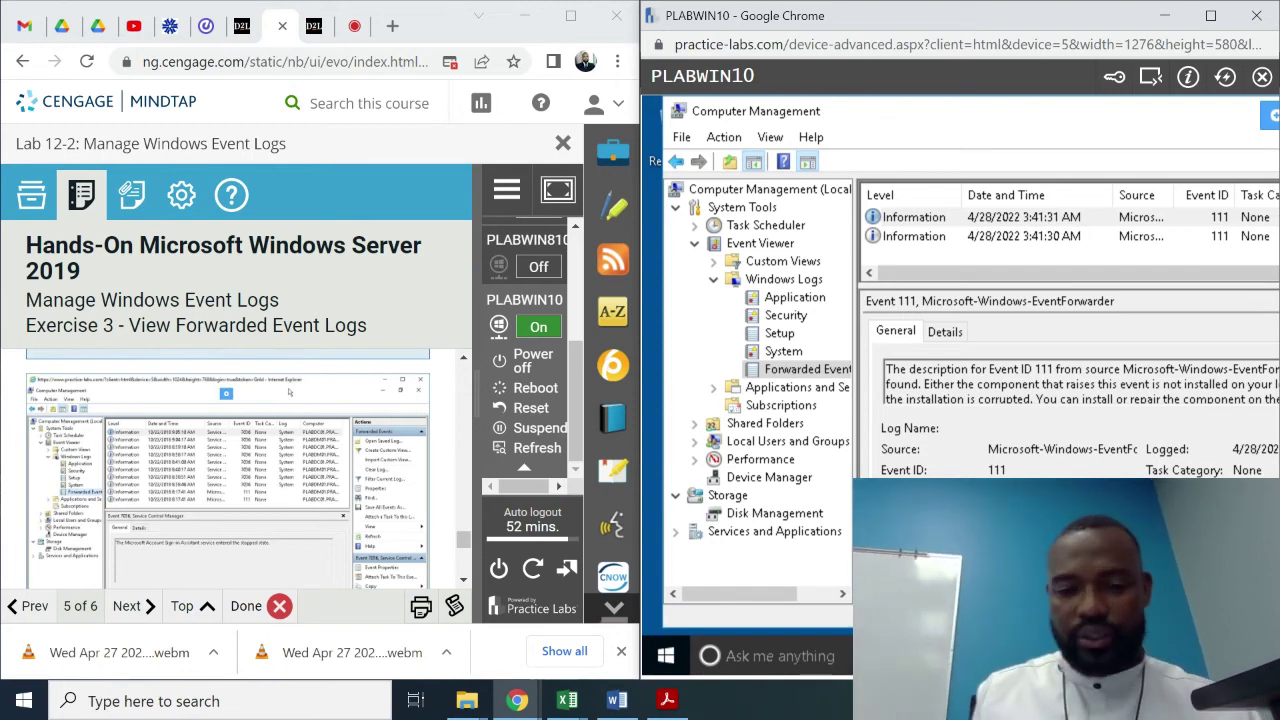
key(XF86AudioRaiseVolume)
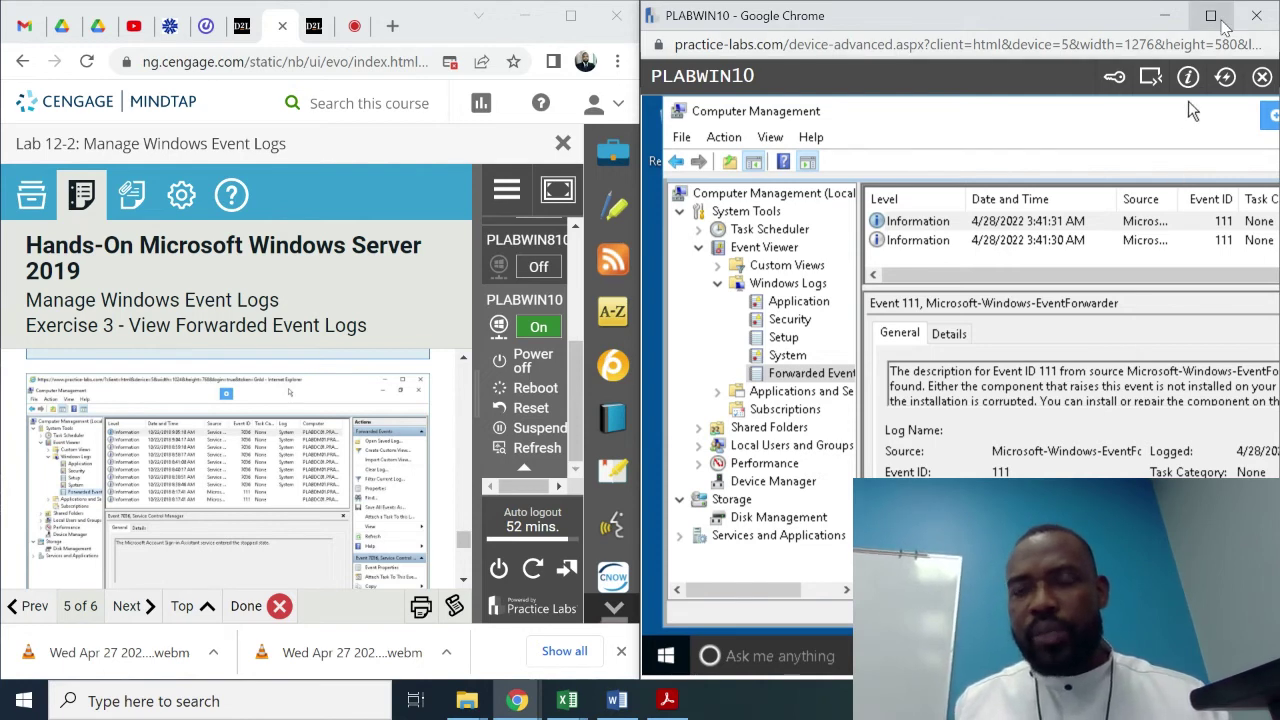
- Maximize the PLABWIN10 window and read through the full description of the Event 111 entry forwarded from PLABDM01
click(1221, 20)
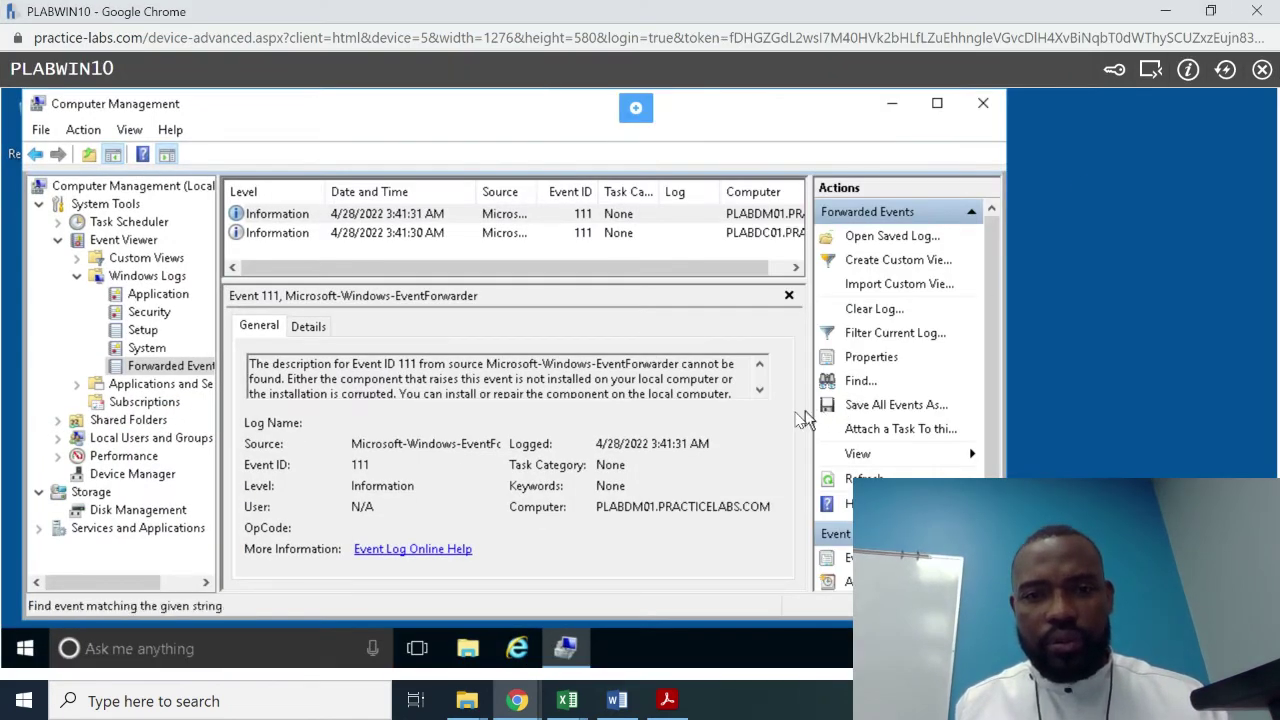
click(760, 390)
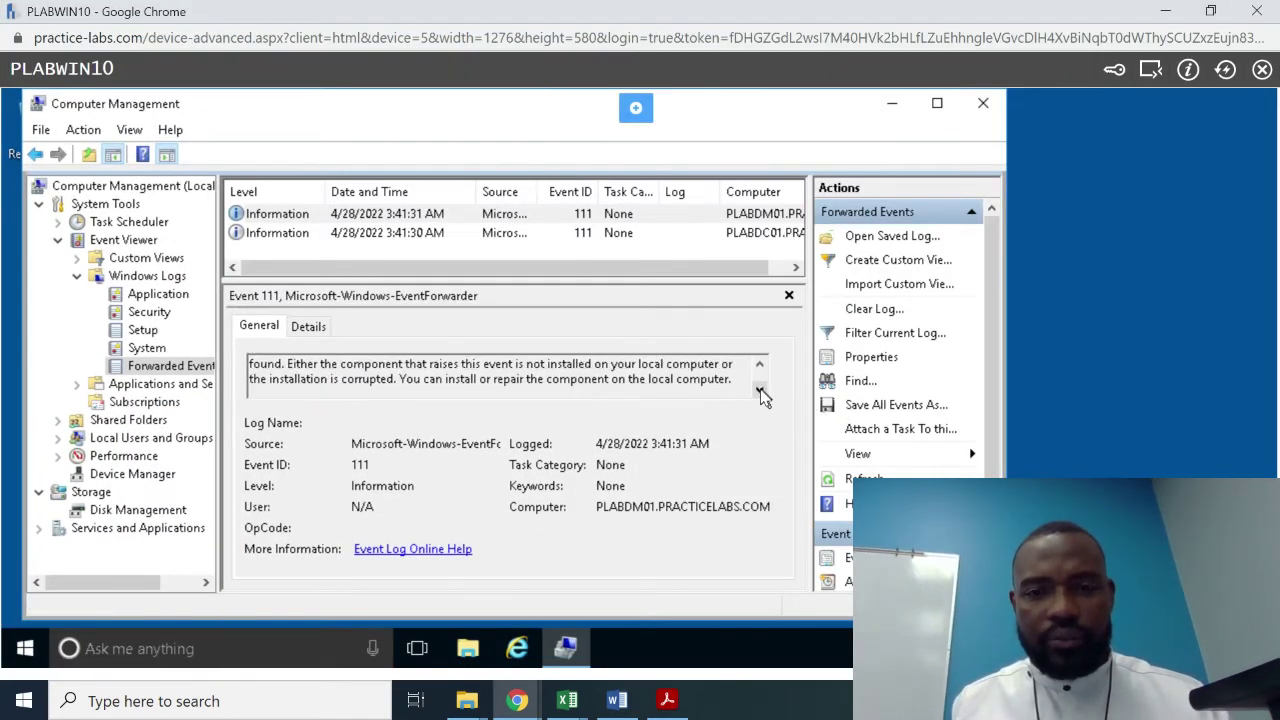
click(760, 390)
click(760, 390)
click(760, 390)
click(760, 390)
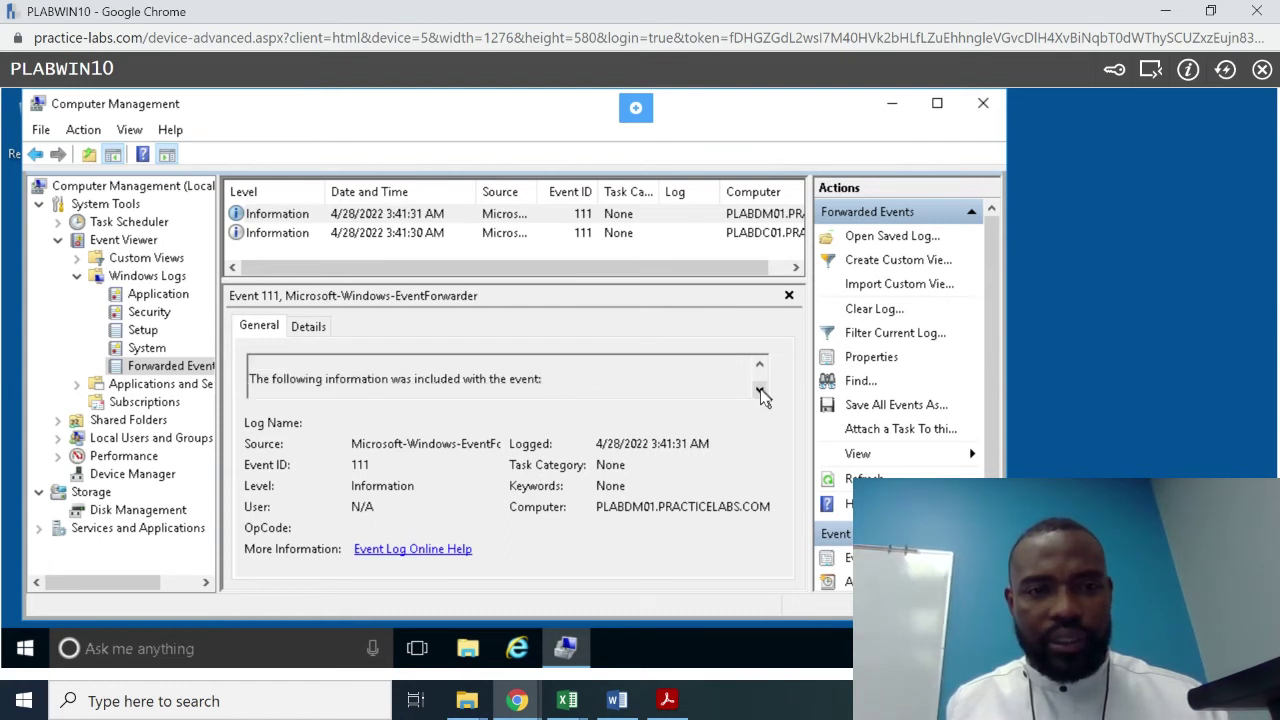
click(760, 390)
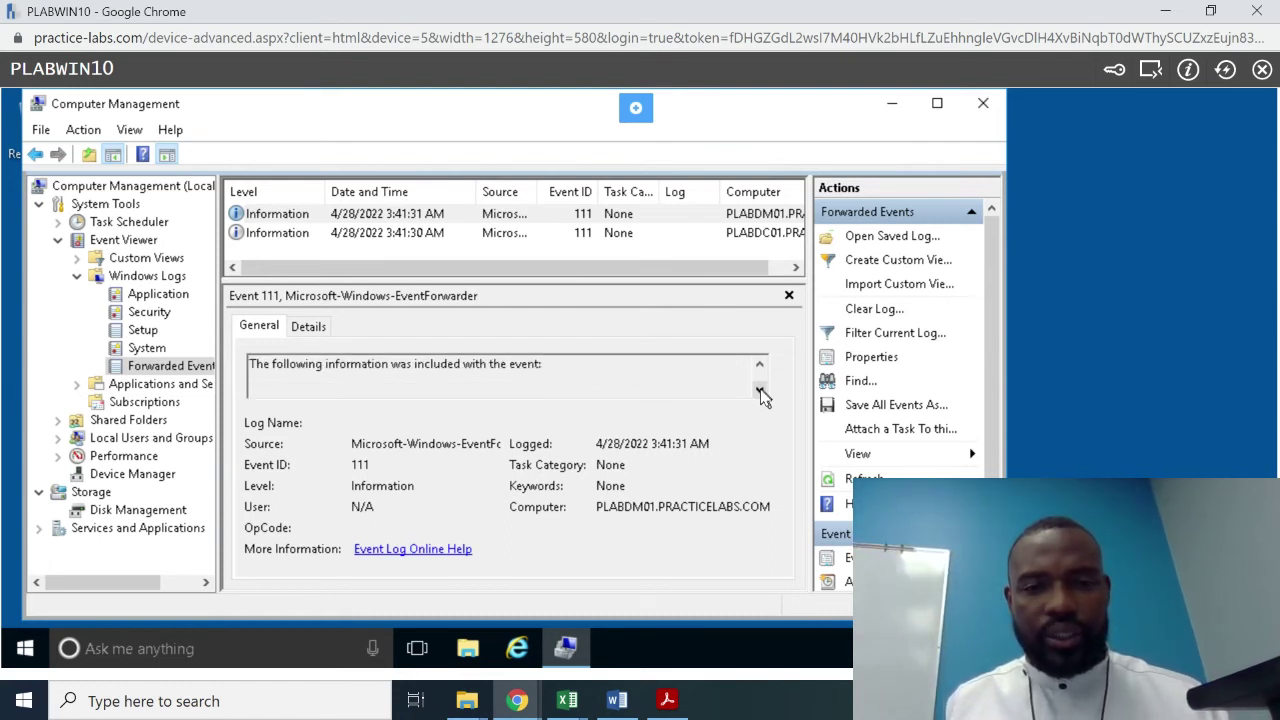
click(760, 390)
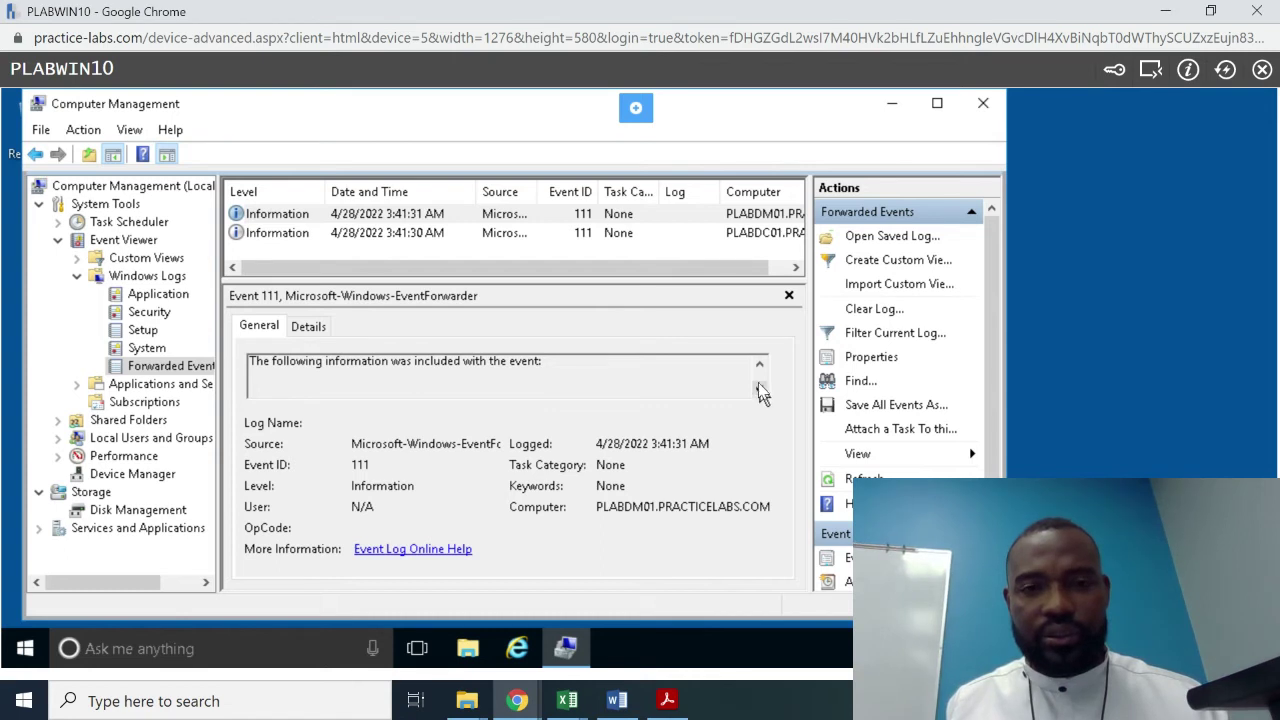
click(758, 366)
click(758, 366)
click(758, 366)
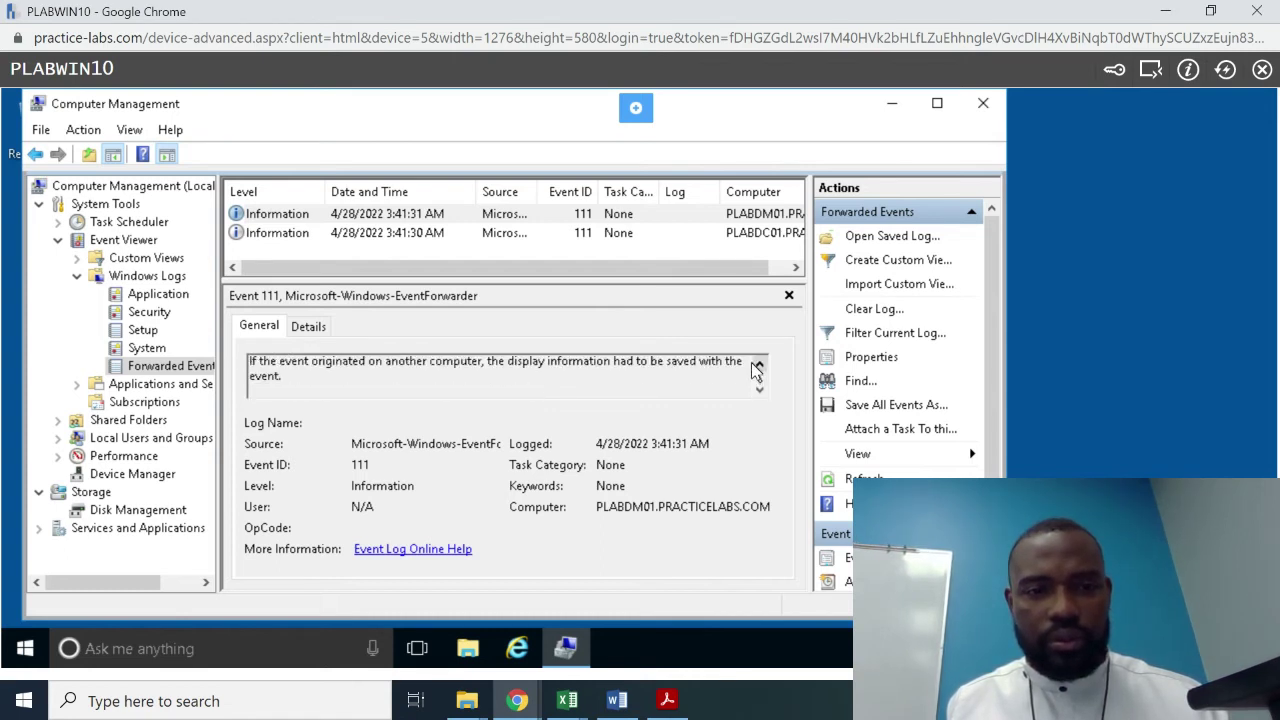
click(758, 366)
click(758, 366)
click(758, 366)
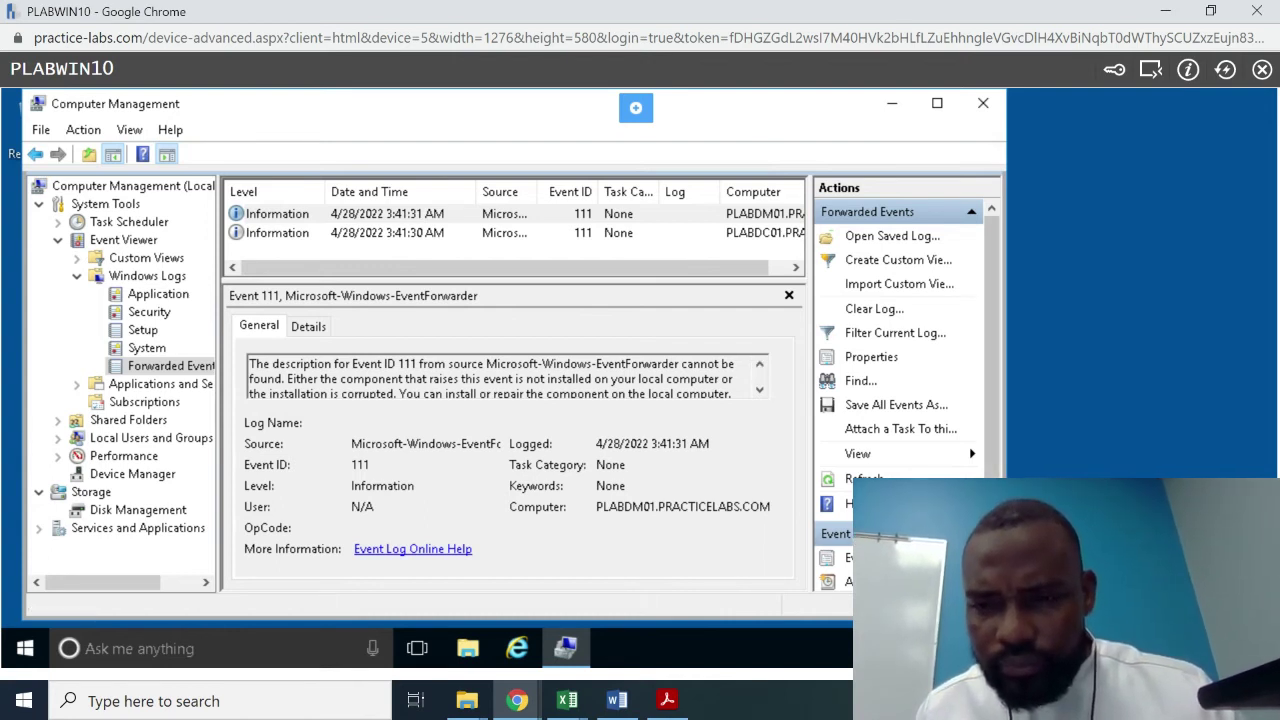
- Look through the actions available for Forwarded Events, refresh the log and review the selected event's description again
scroll(900, 330, down, 2)
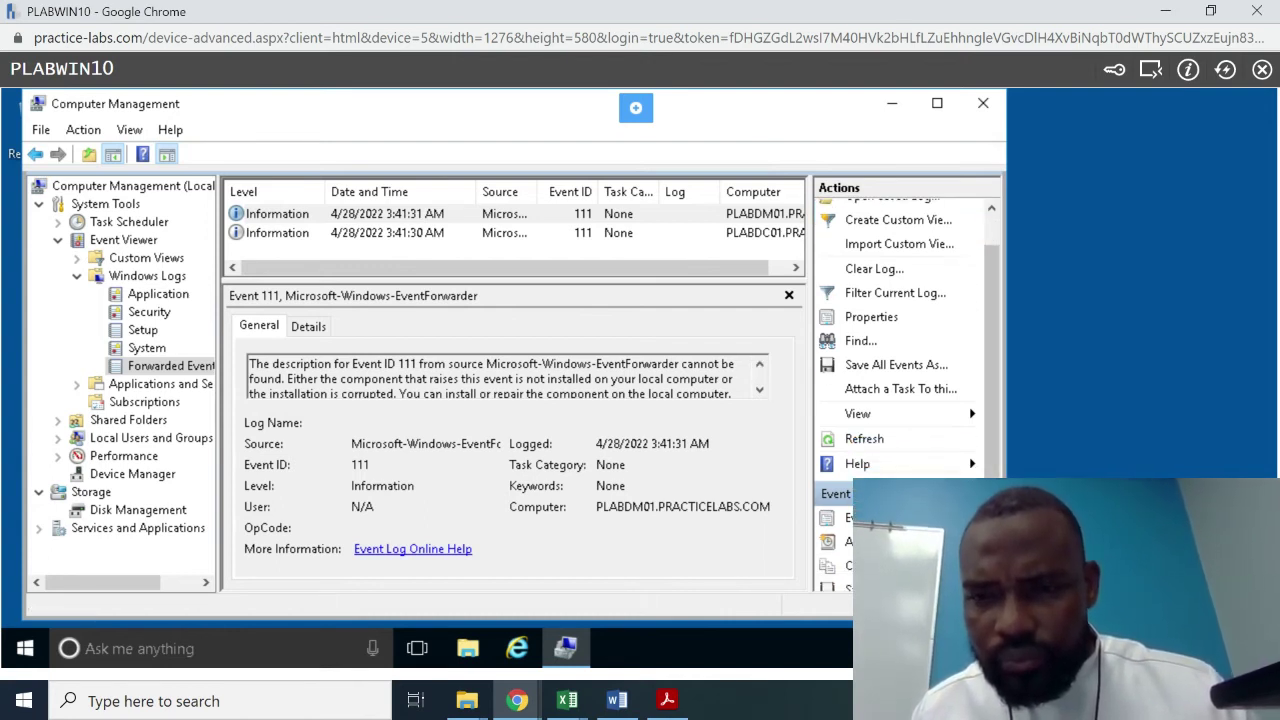
scroll(900, 390, down, 3)
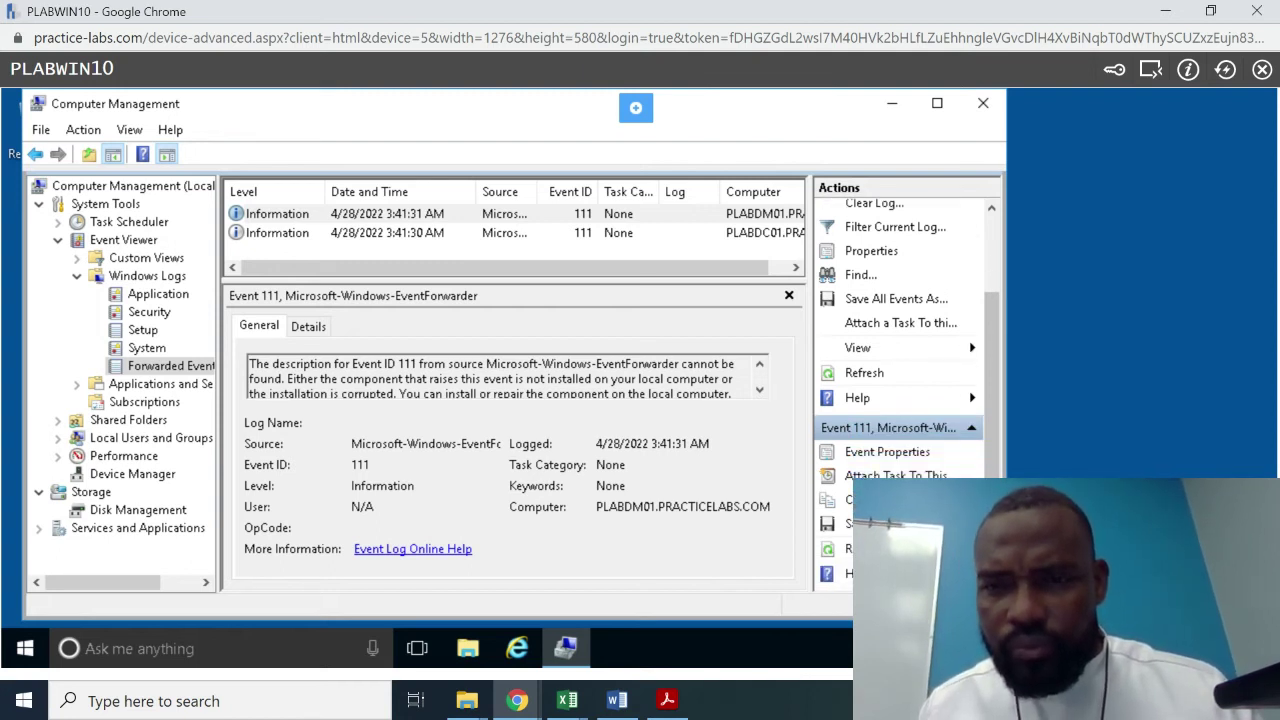
scroll(969, 426, up, 5)
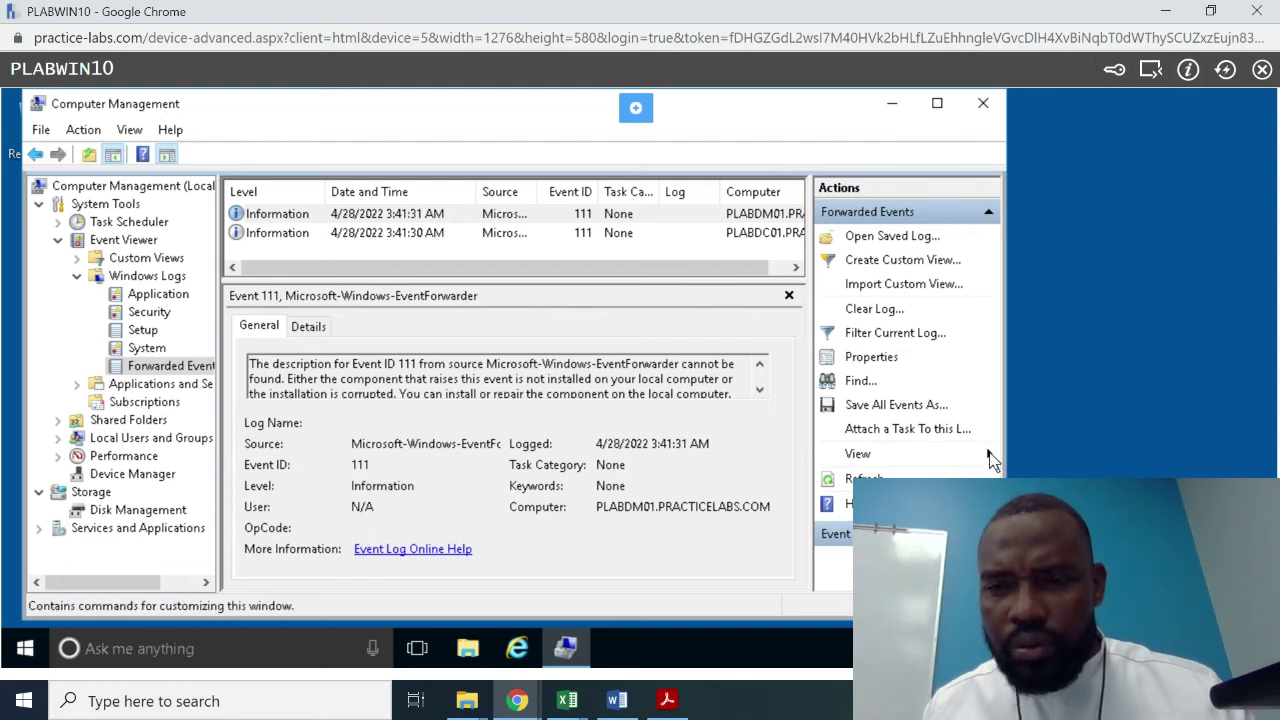
click(989, 455)
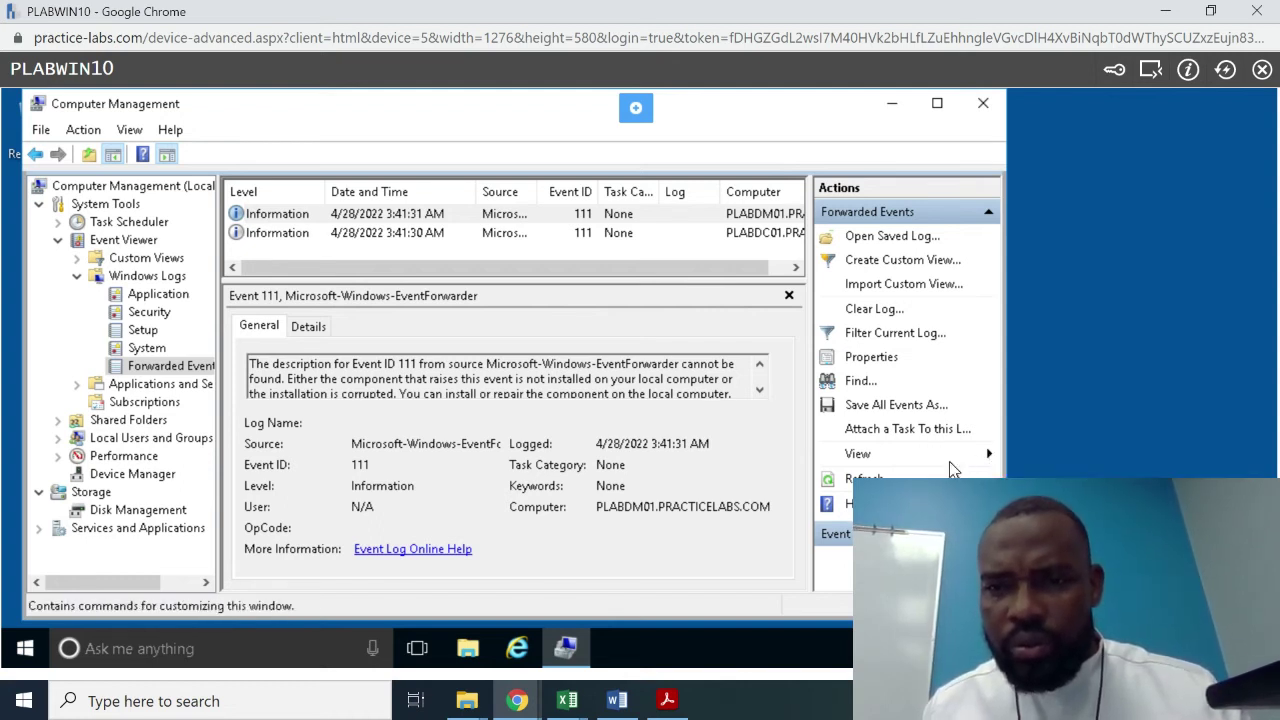
click(868, 479)
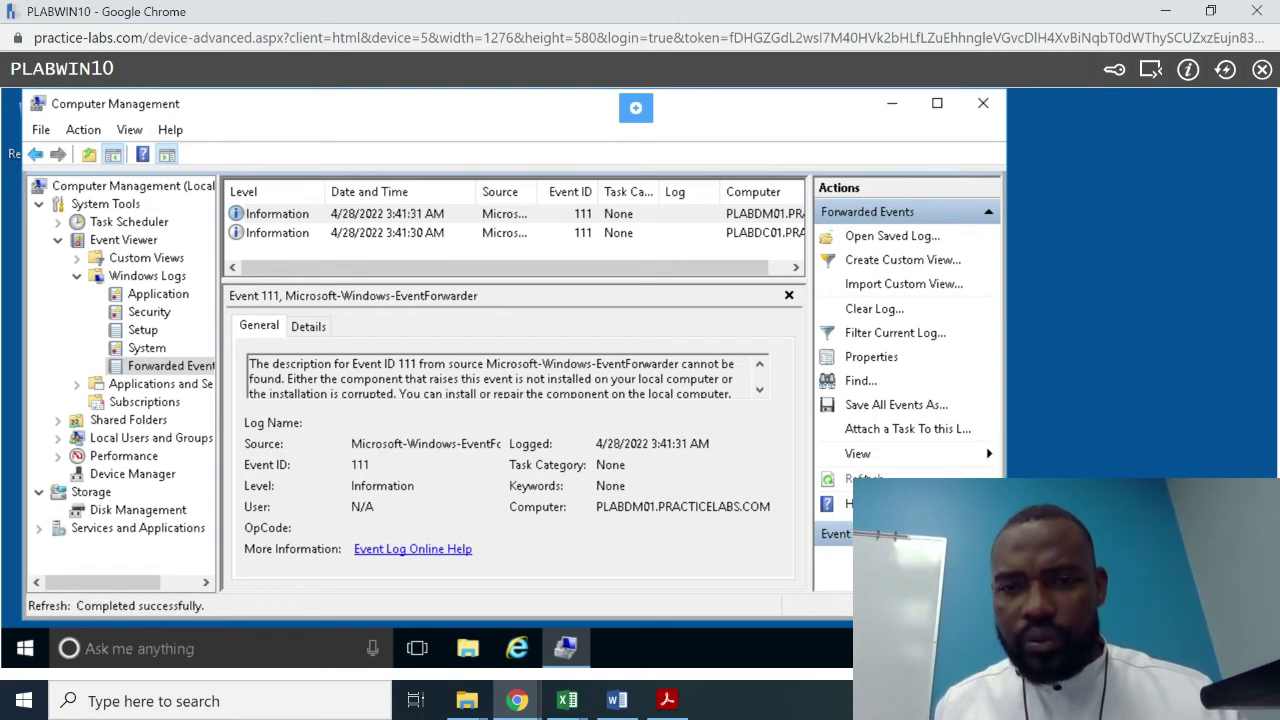
click(760, 391)
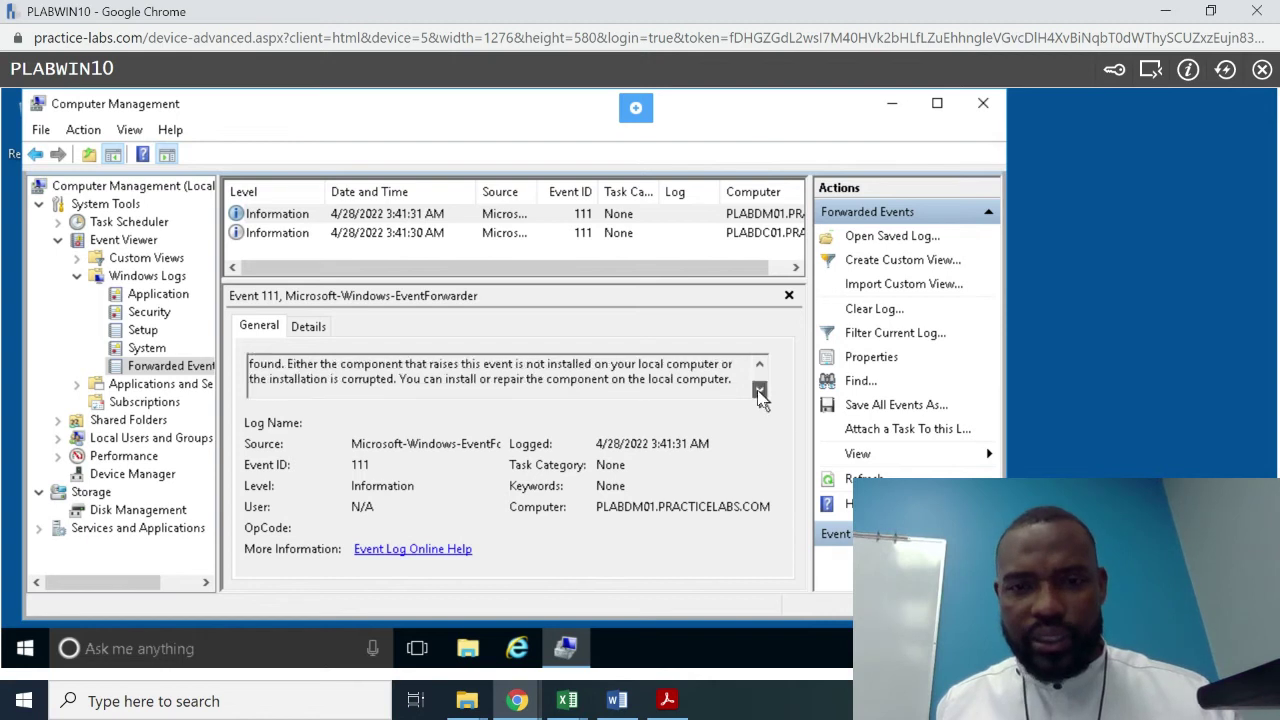
- Read the rest of the selected Event 111 description and look over the remaining actions for Forwarded Events
click(760, 391)
click(760, 391)
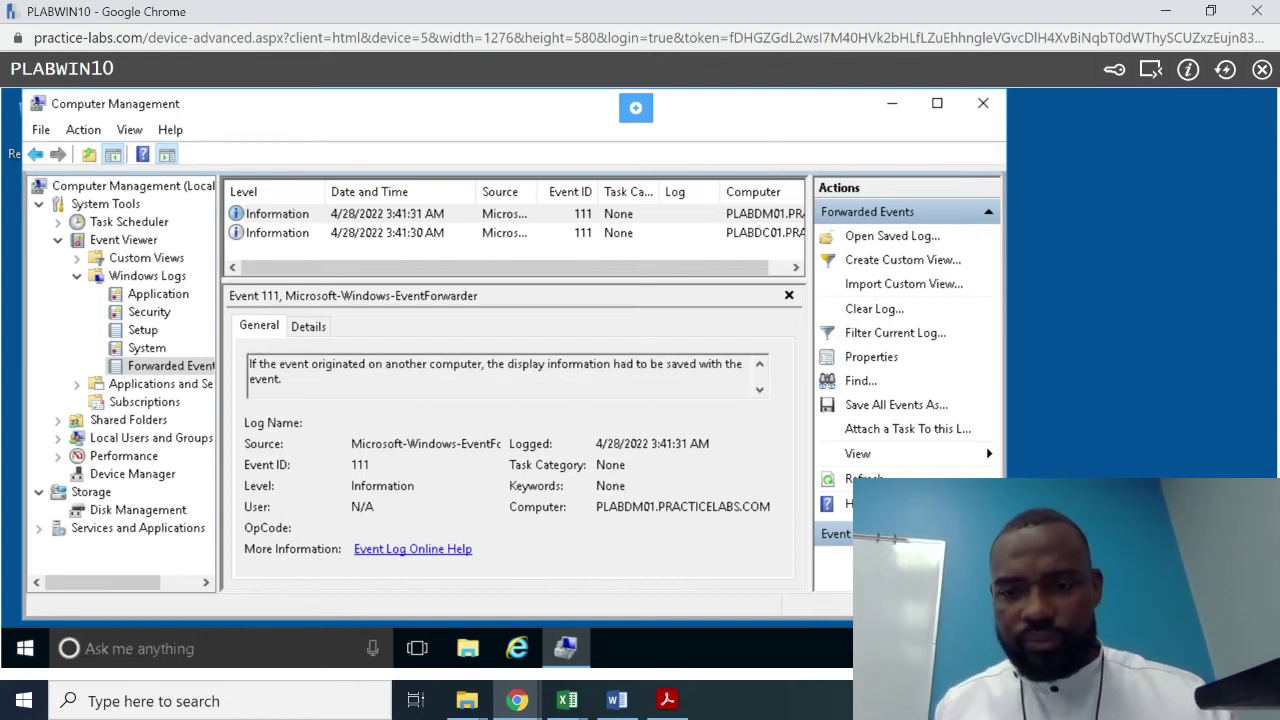
scroll(908, 340, down, 2)
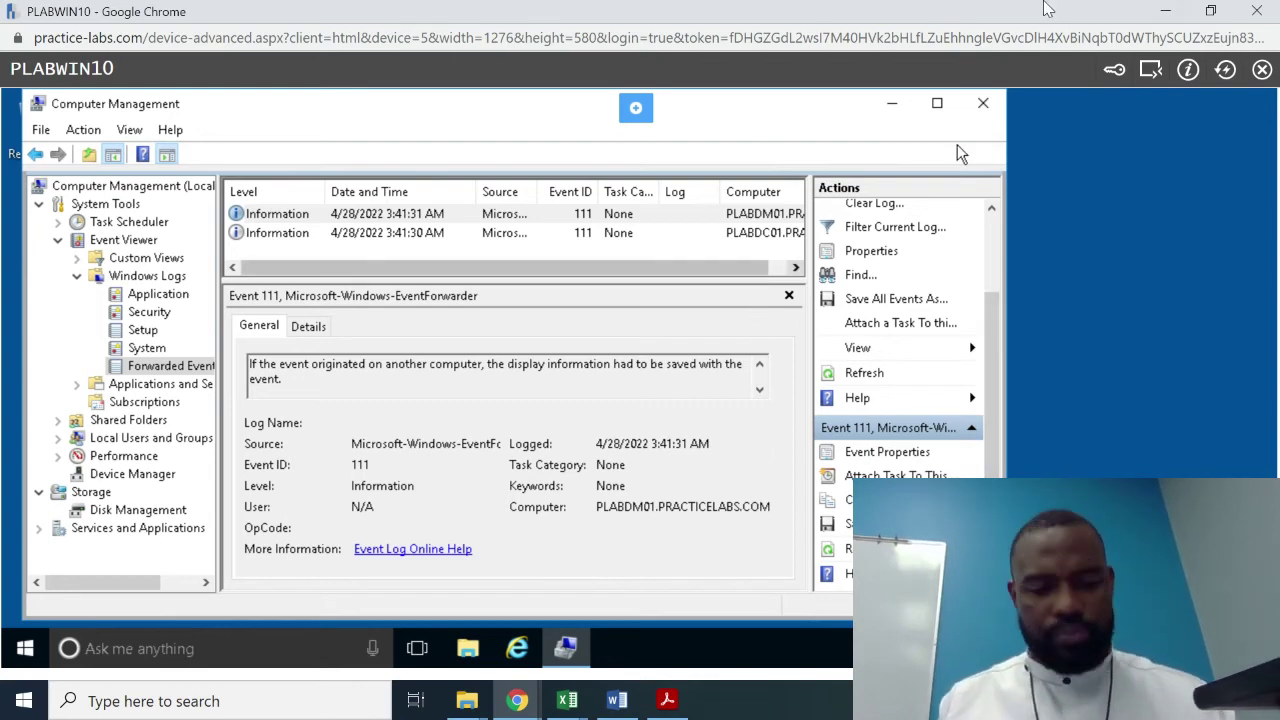
- Place the PLABWIN10 window beside the lab guide and capture the Exercise 3 assessment screenshot of PLABWIN10
key(super+Right)
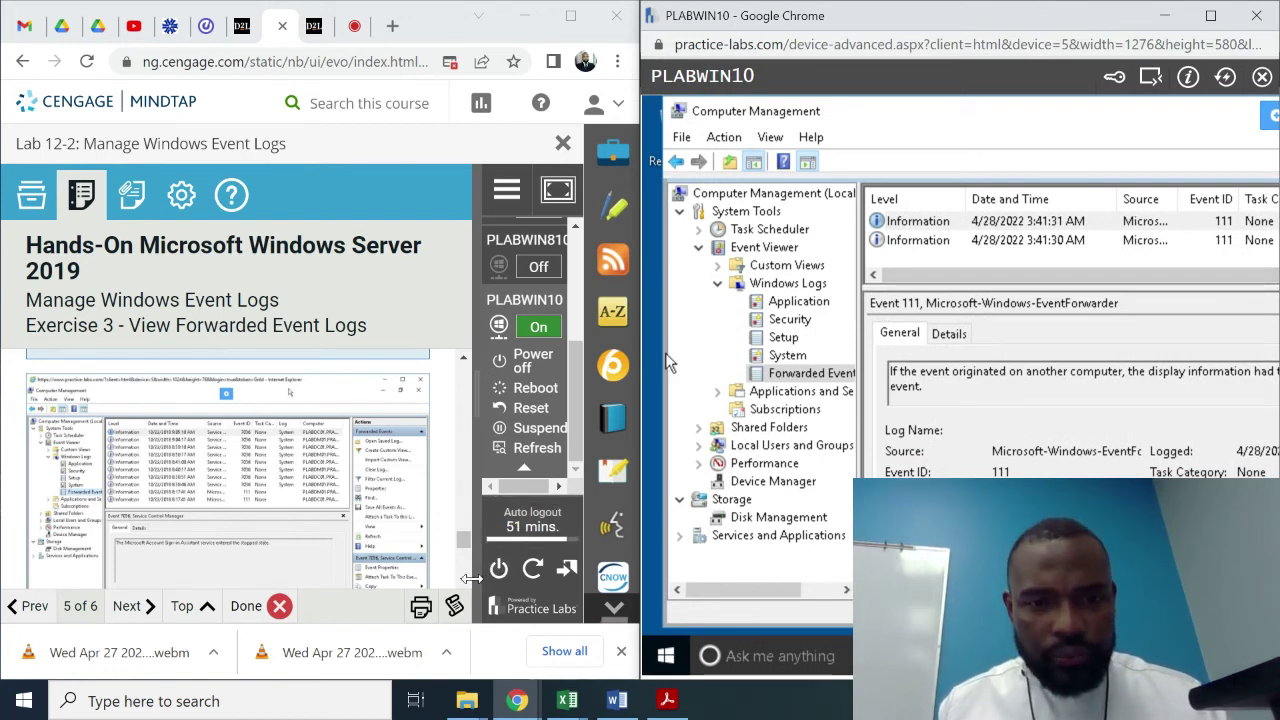
click(465, 579)
scroll(467, 578, down, 3)
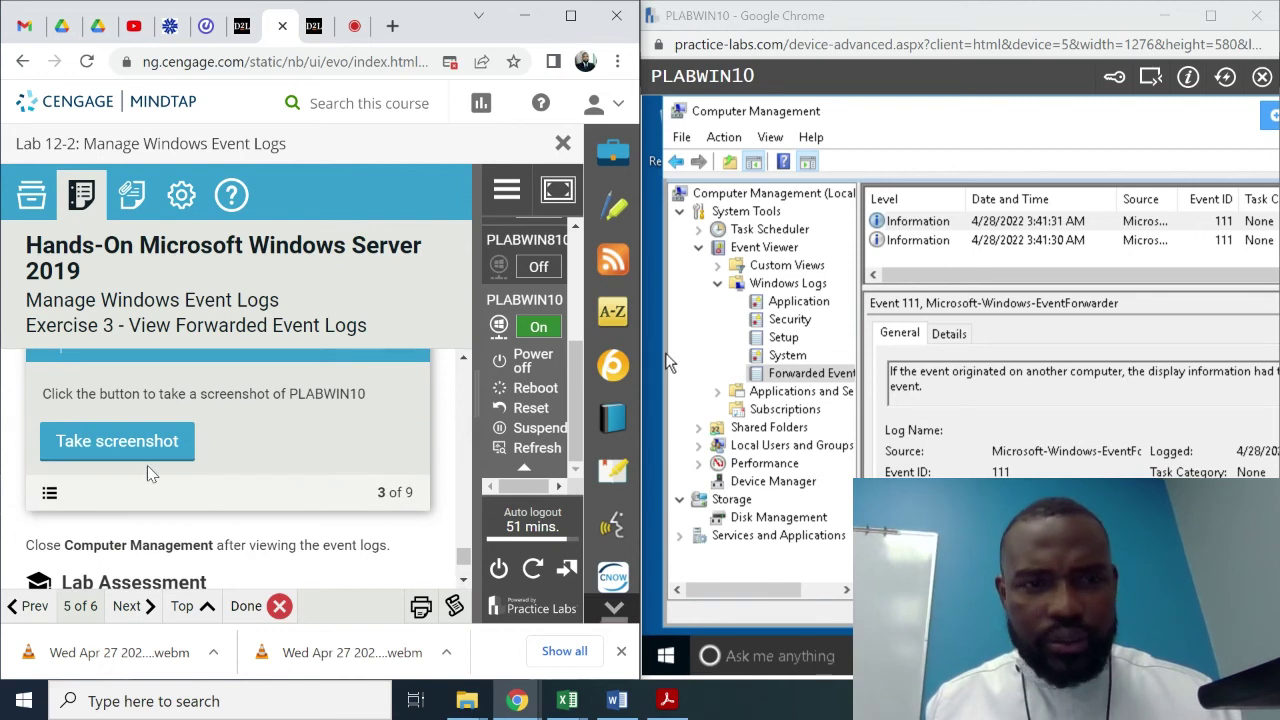
click(118, 446)
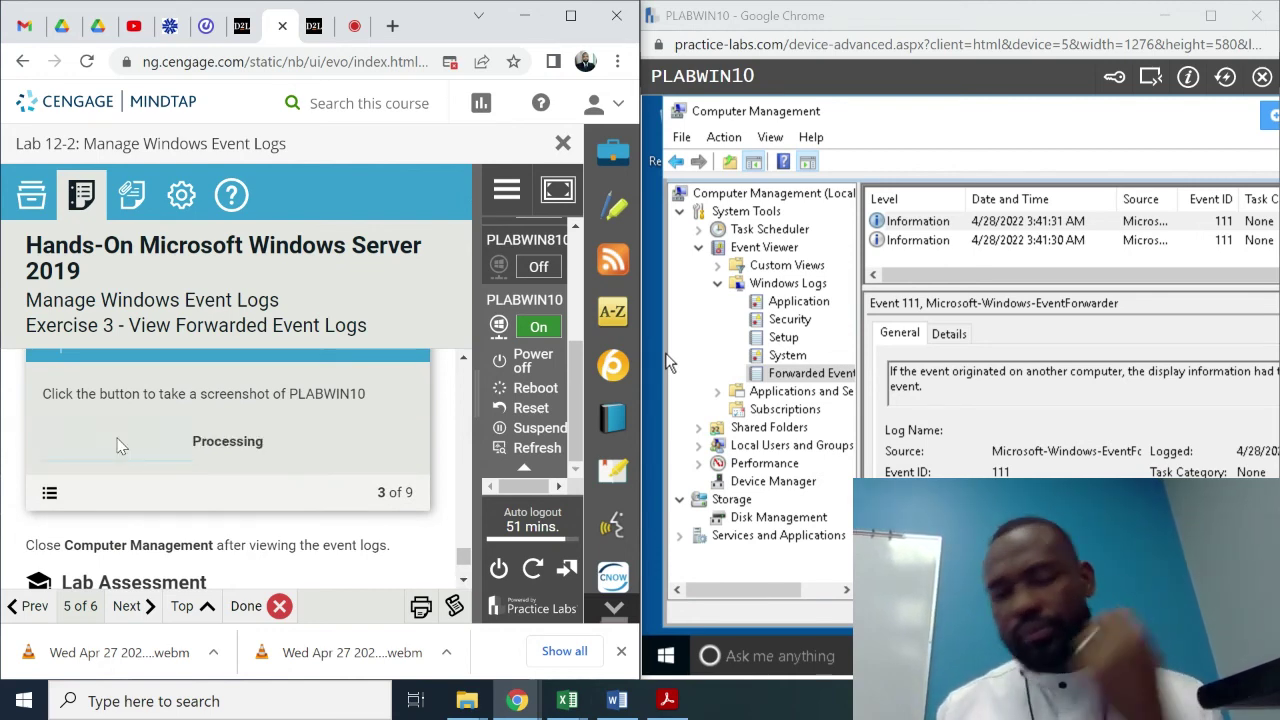
- Read the closing instructions of Exercise 3 and advance to the lab's Review page
click(464, 580)
scroll(463, 583, down, 5)
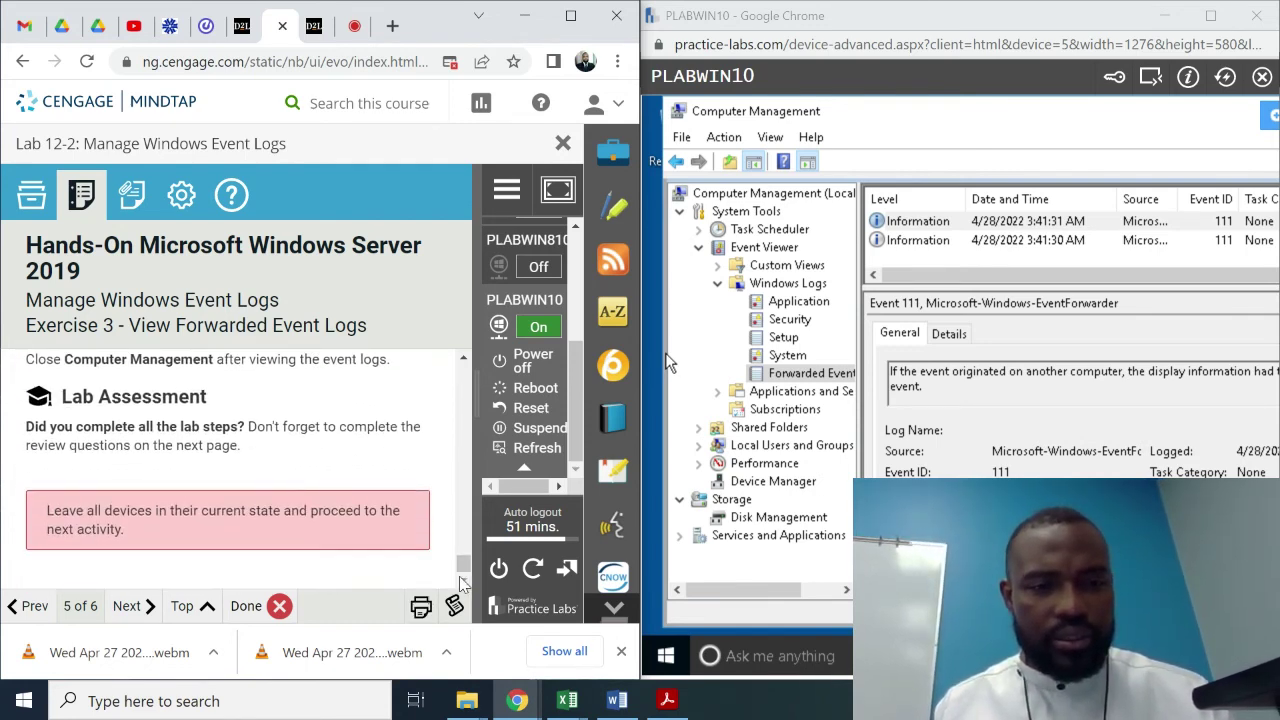
click(128, 603)
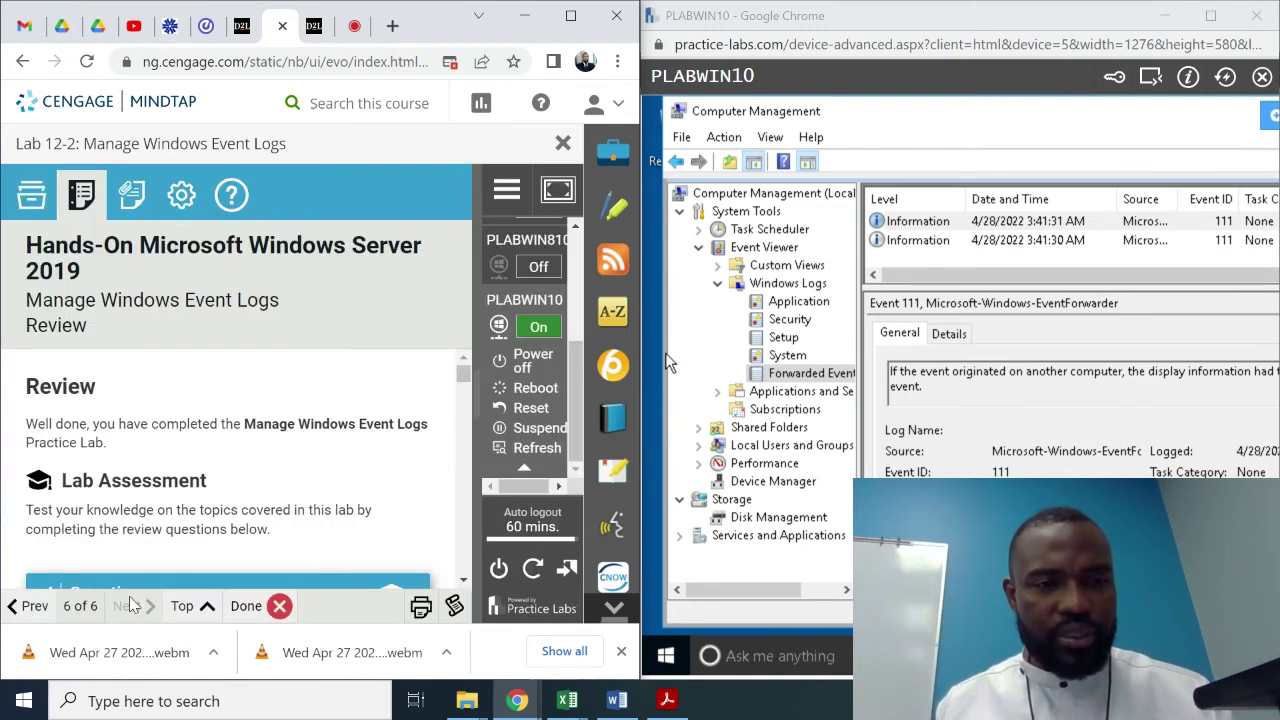
- Read question 4 about the tool for managing forwarded event subscriptions and submit winrm as the answer
scroll(464, 585, down, 3)
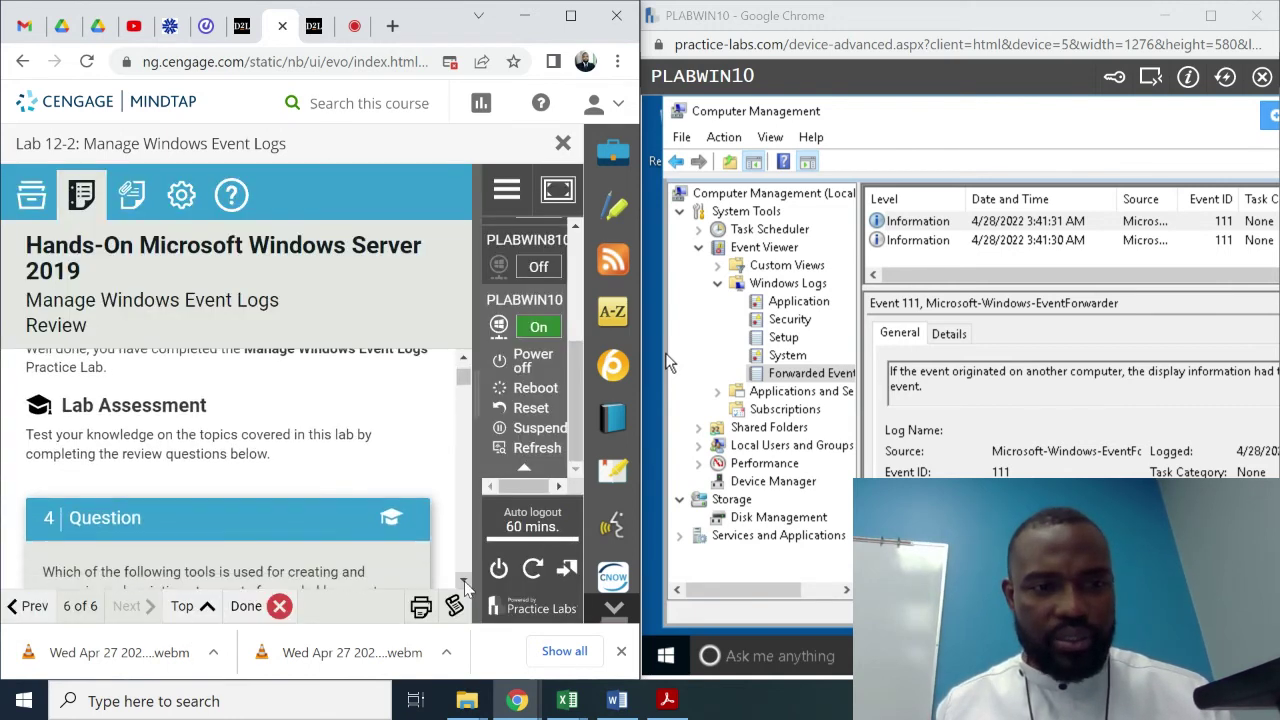
scroll(464, 585, down, 3)
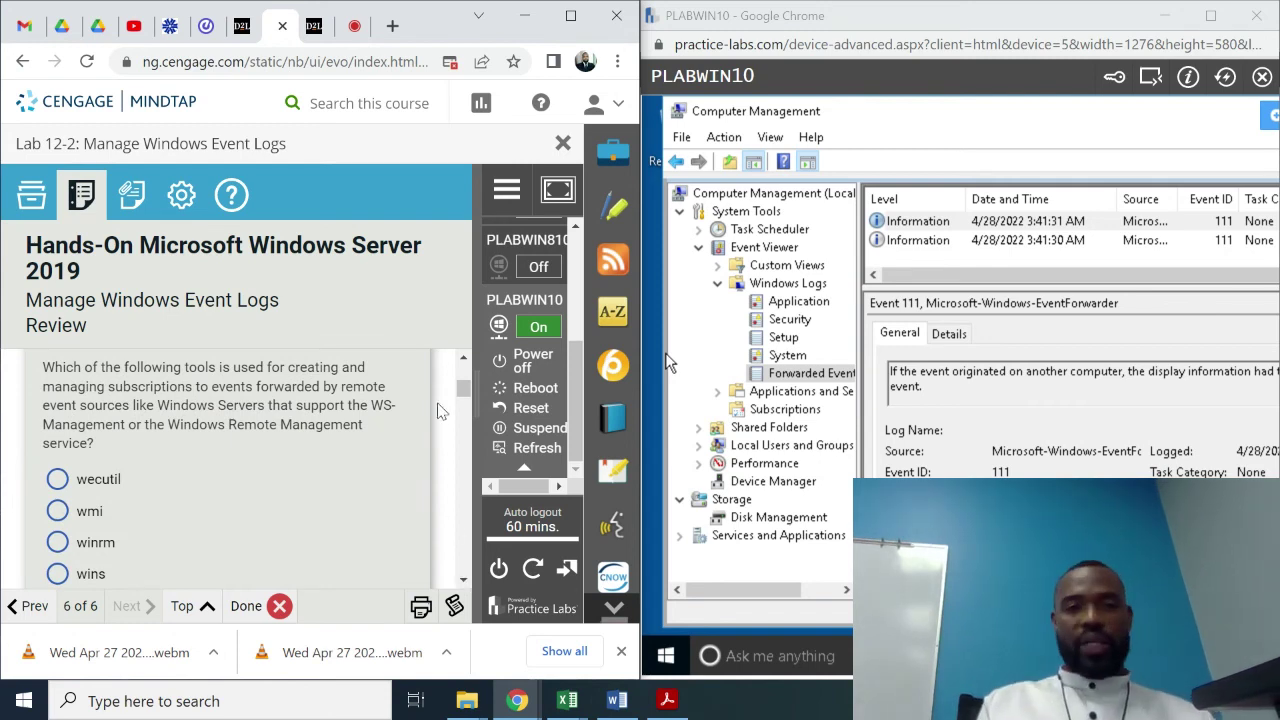
click(464, 358)
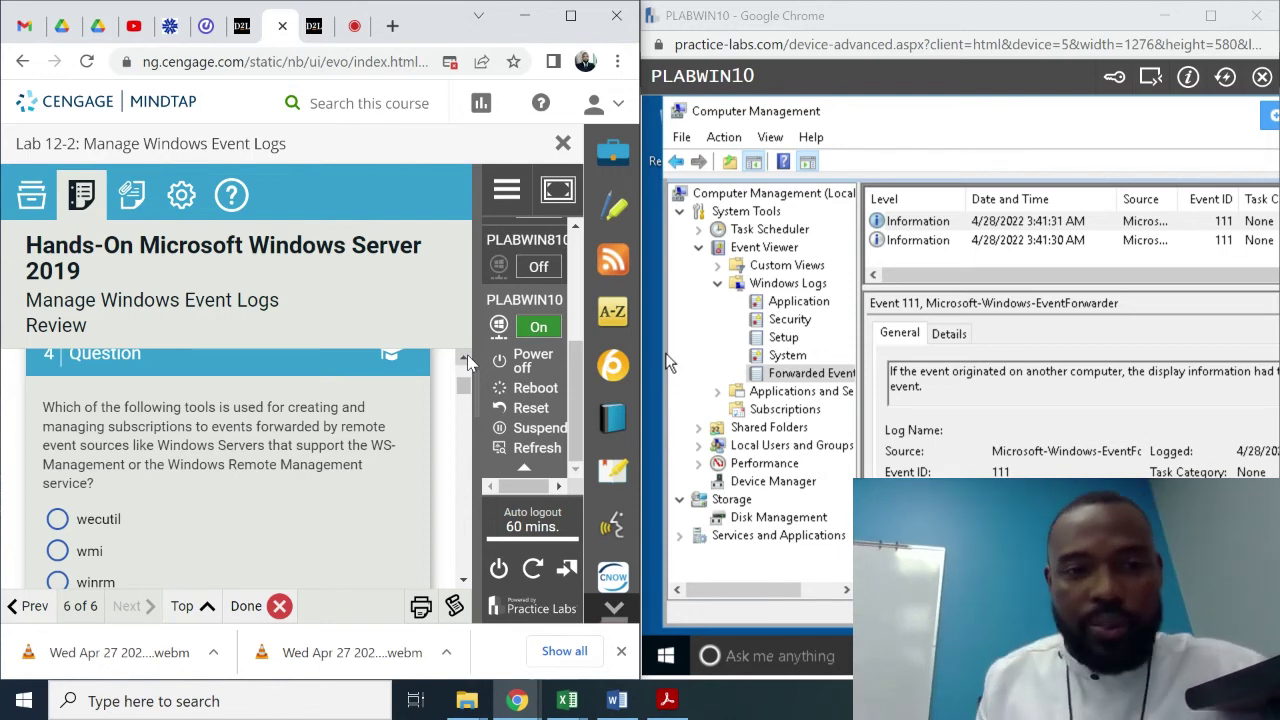
click(463, 580)
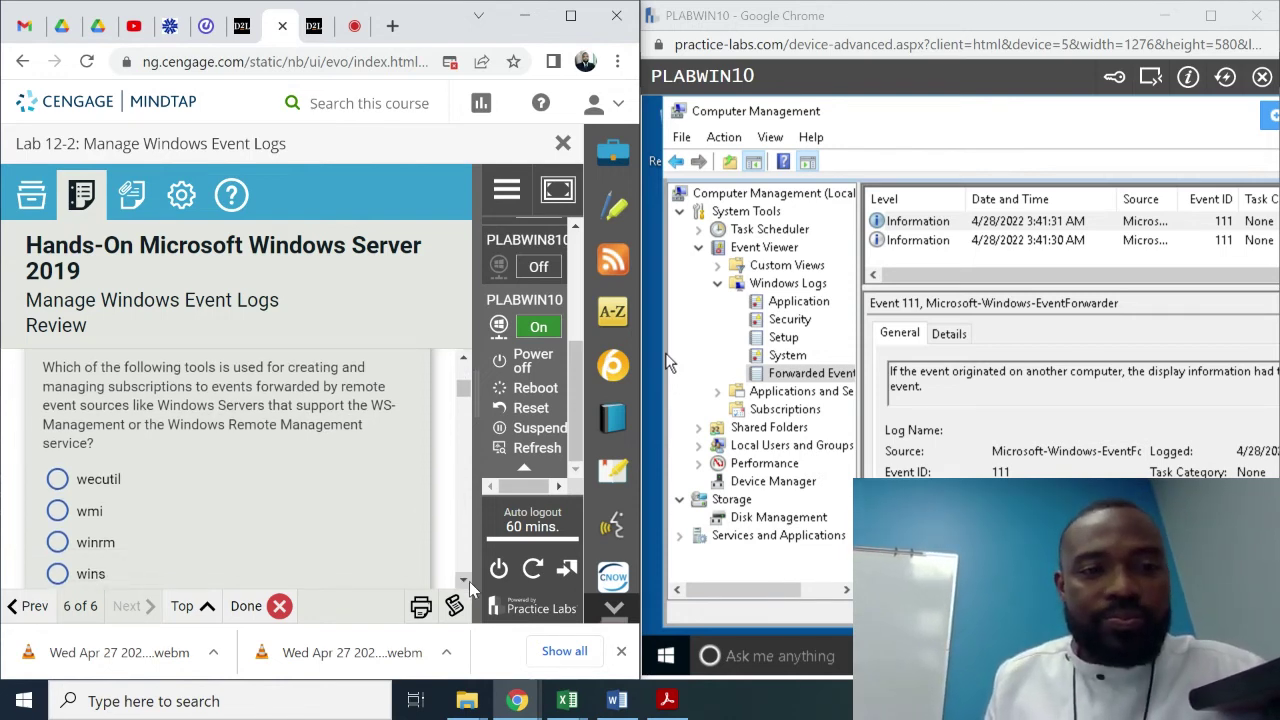
click(469, 583)
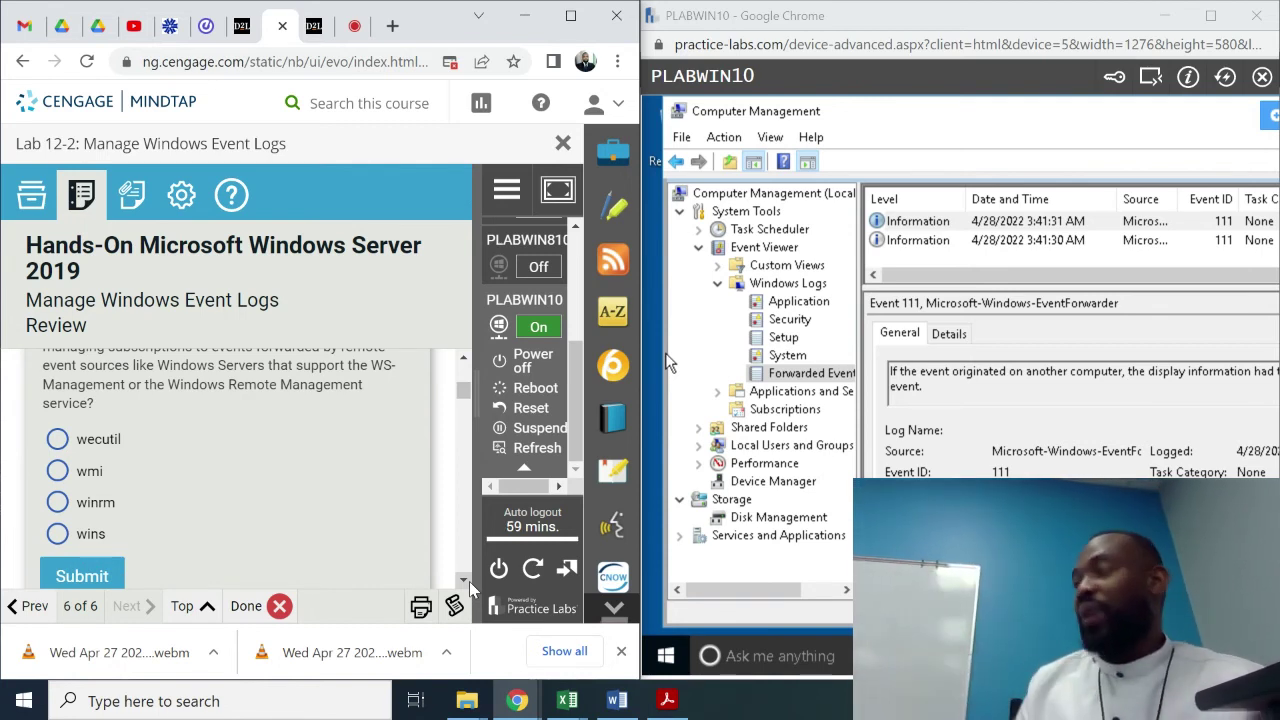
click(463, 580)
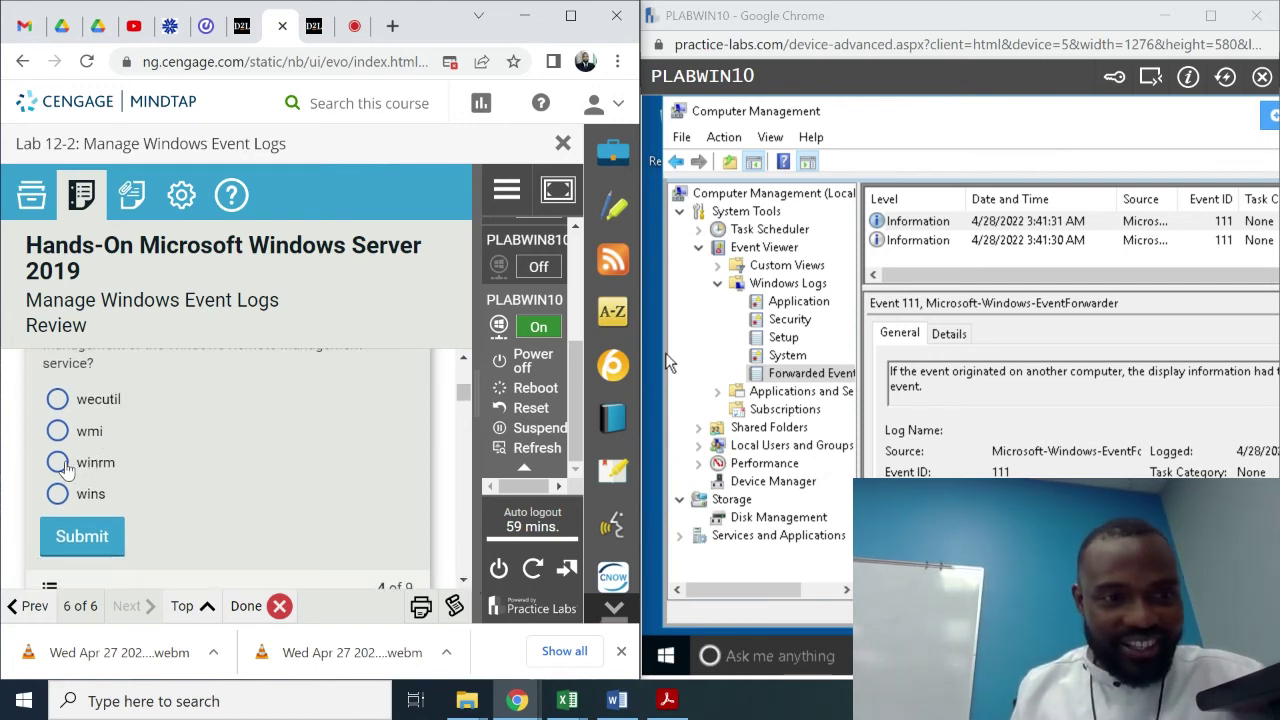
click(58, 463)
click(88, 537)
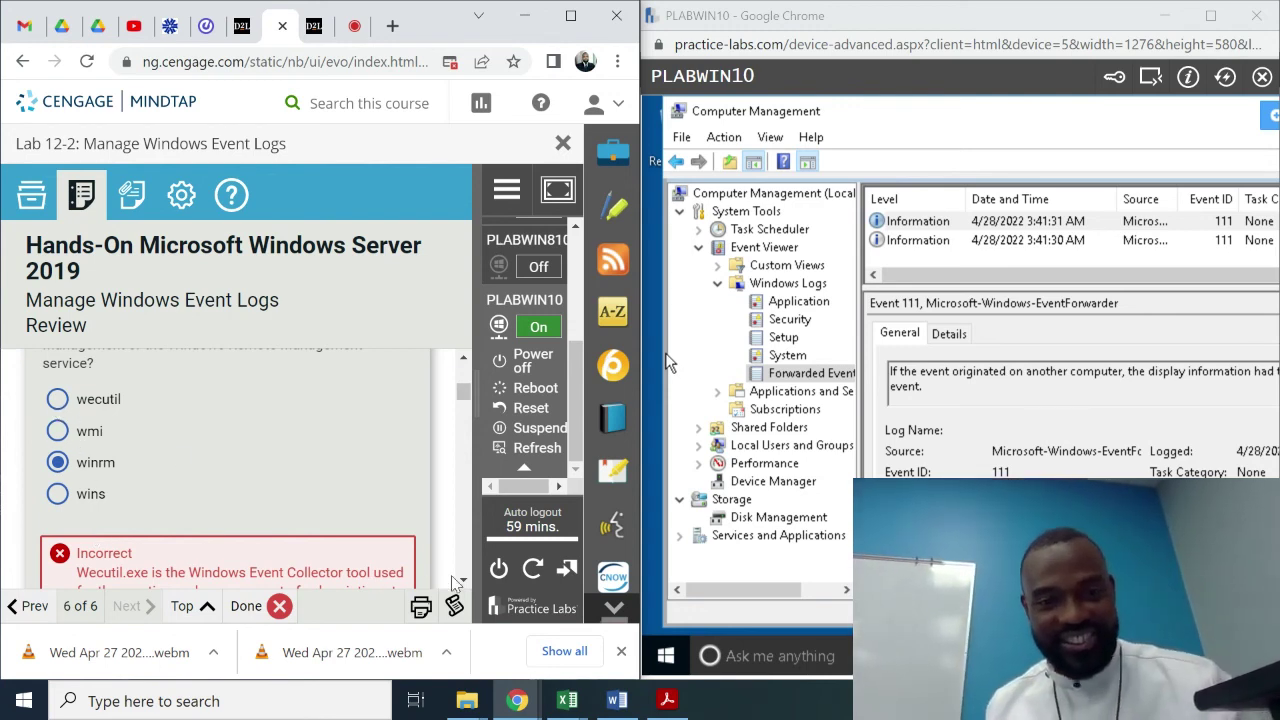
- Read the feedback given under question 4 on the Review page
scroll(465, 582, down, 3)
scroll(467, 583, down, 2)
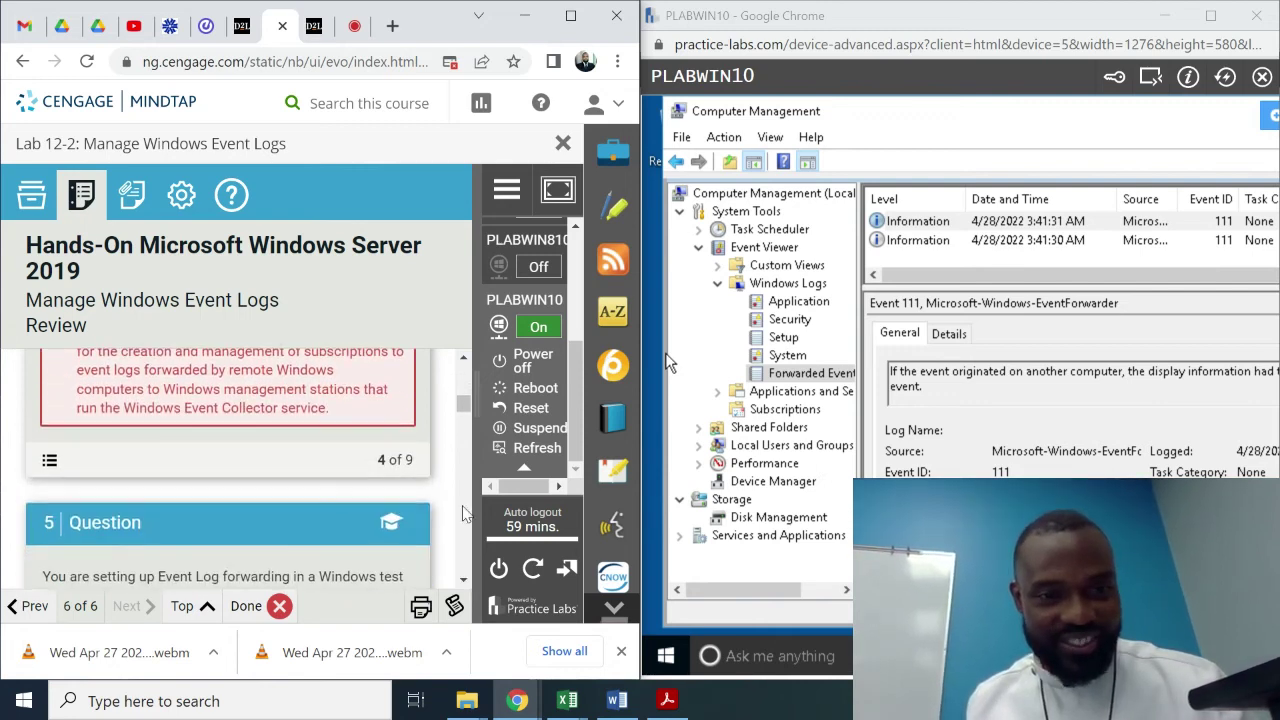
click(464, 358)
scroll(467, 360, up, 3)
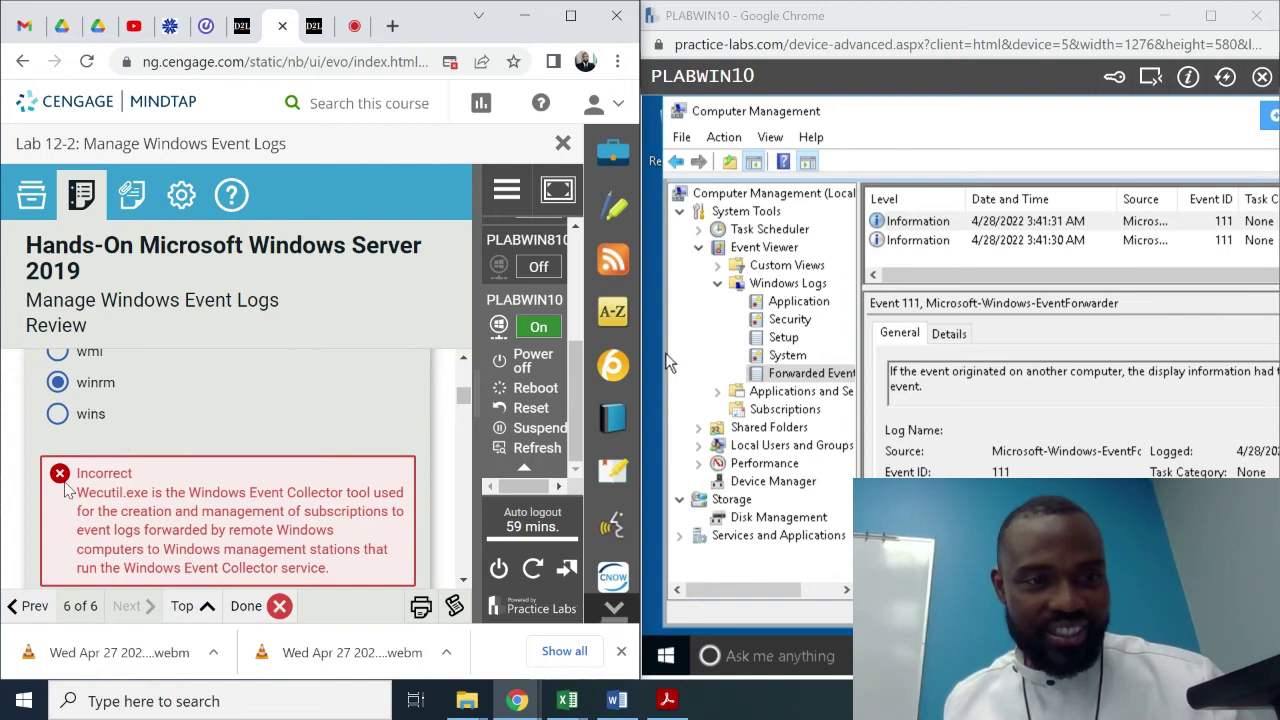
click(464, 358)
click(463, 585)
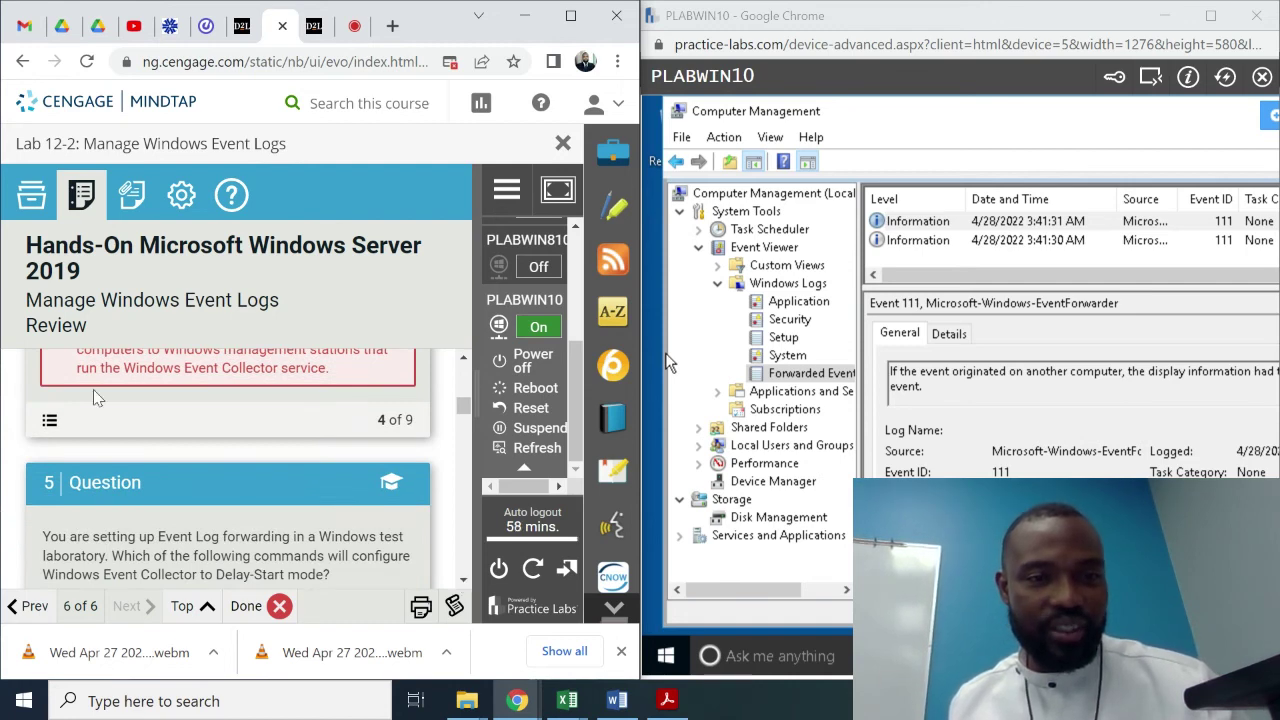
- Check the Action item list of assessment items and go back up to the start of the Review page
click(50, 421)
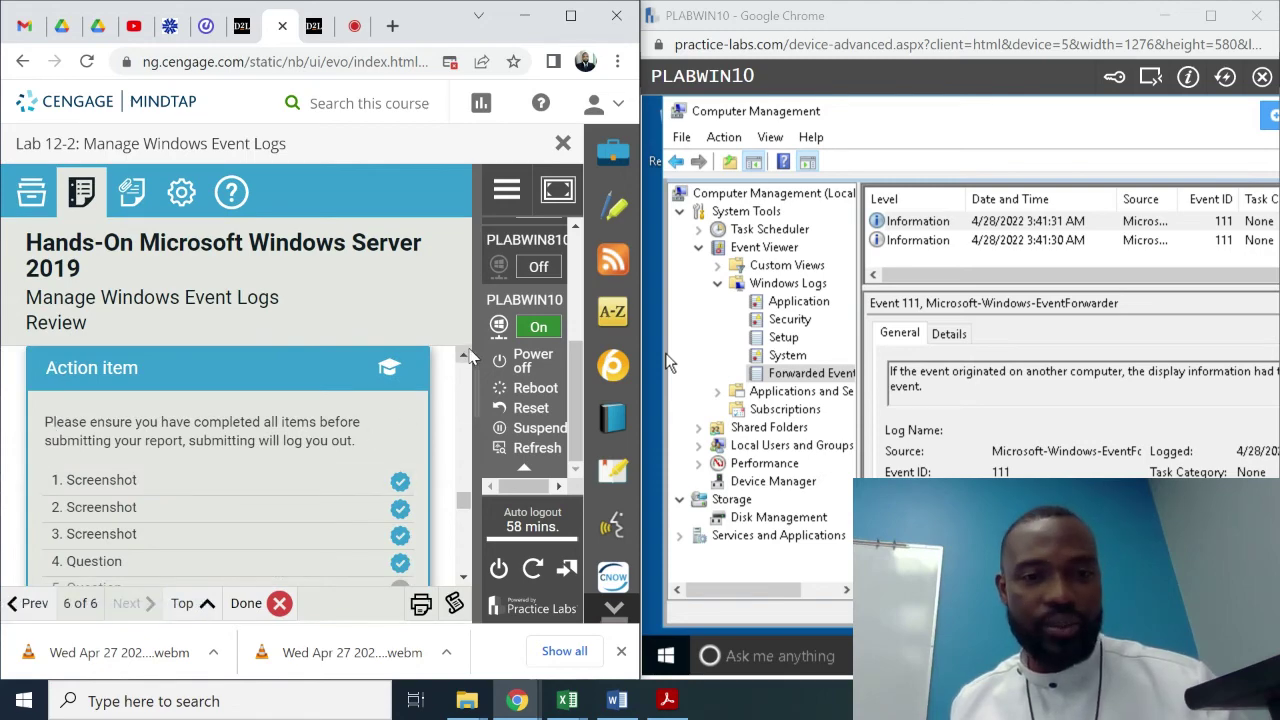
scroll(470, 357, up, 10)
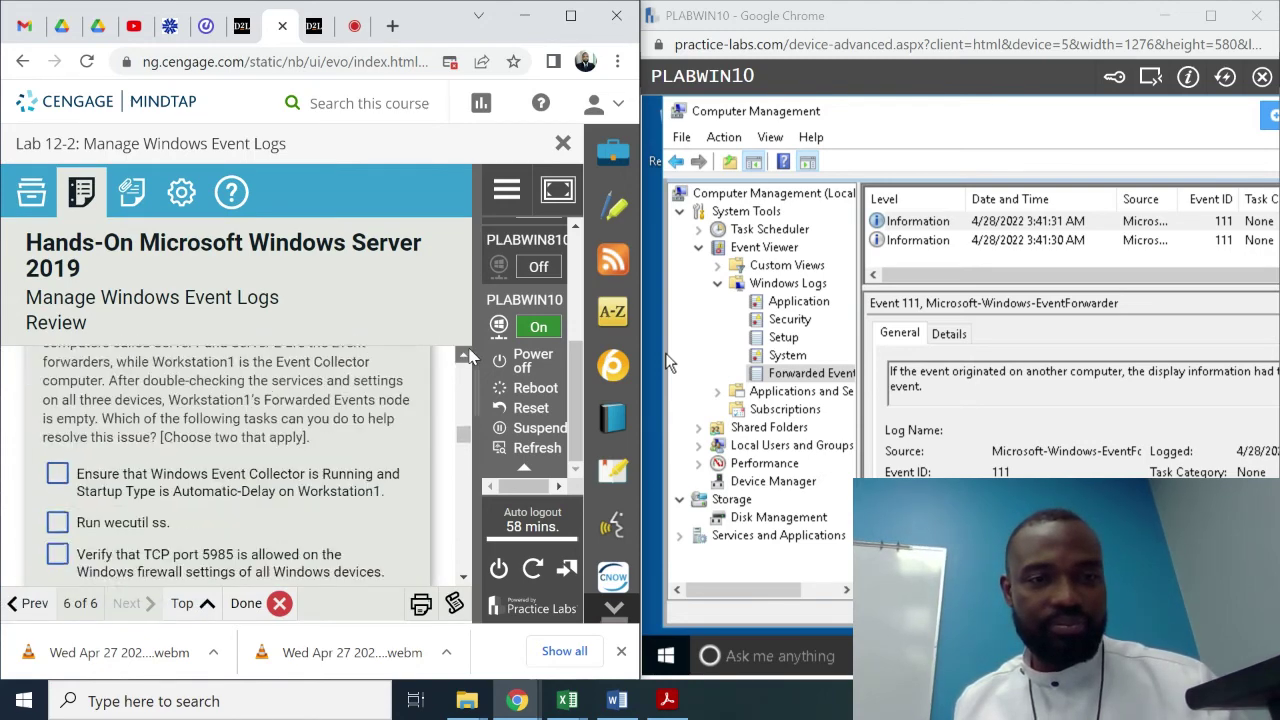
scroll(470, 357, up, 15)
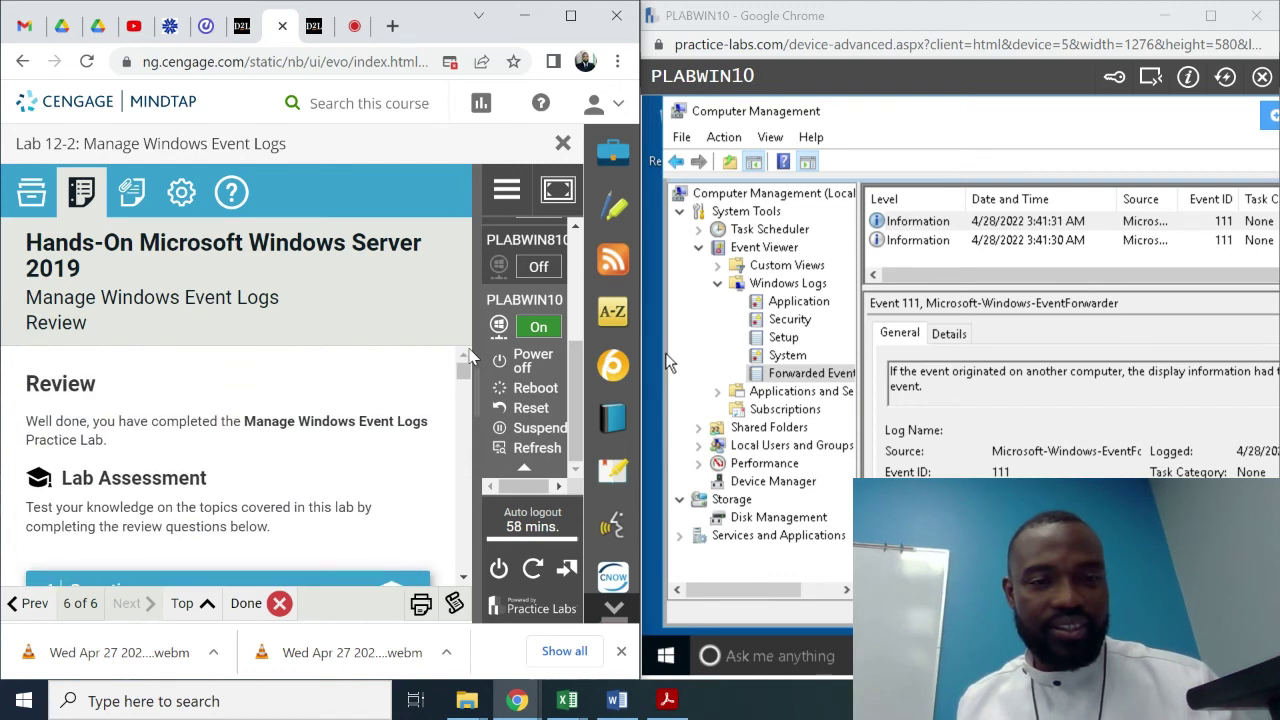
- Return to question 4 and try to change its submitted answer to wecutil
click(466, 395)
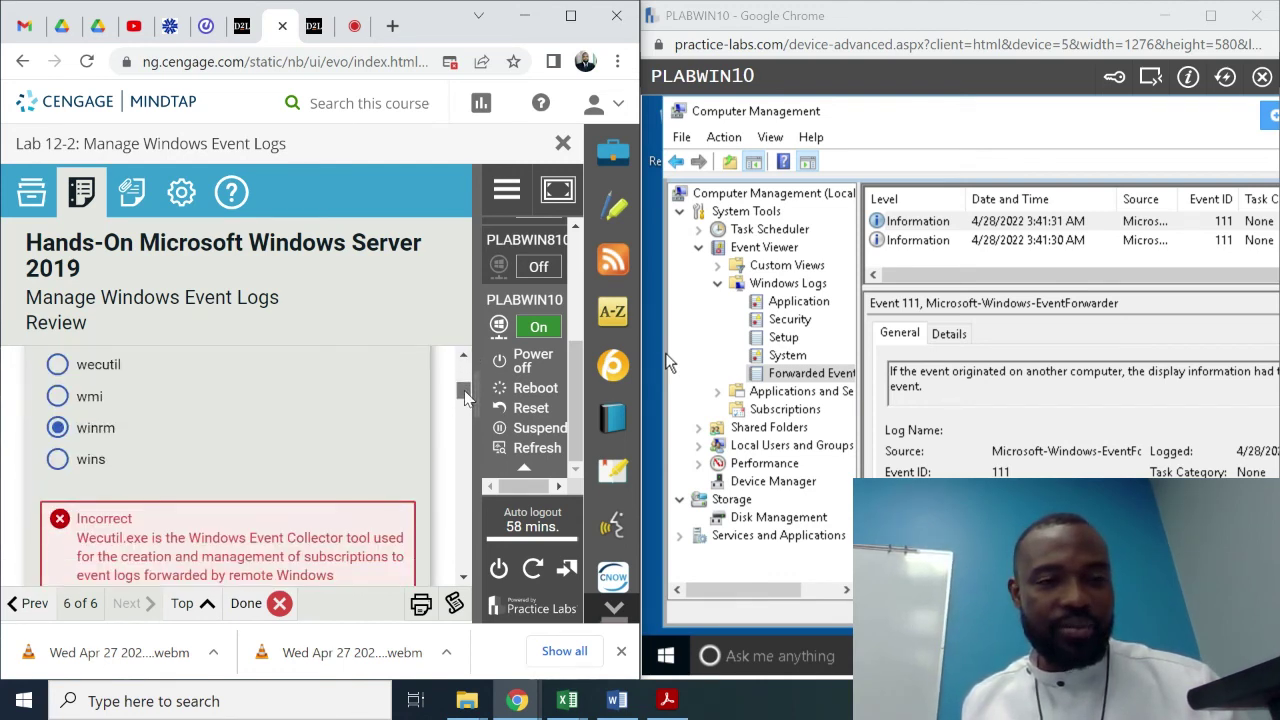
double_click(60, 371)
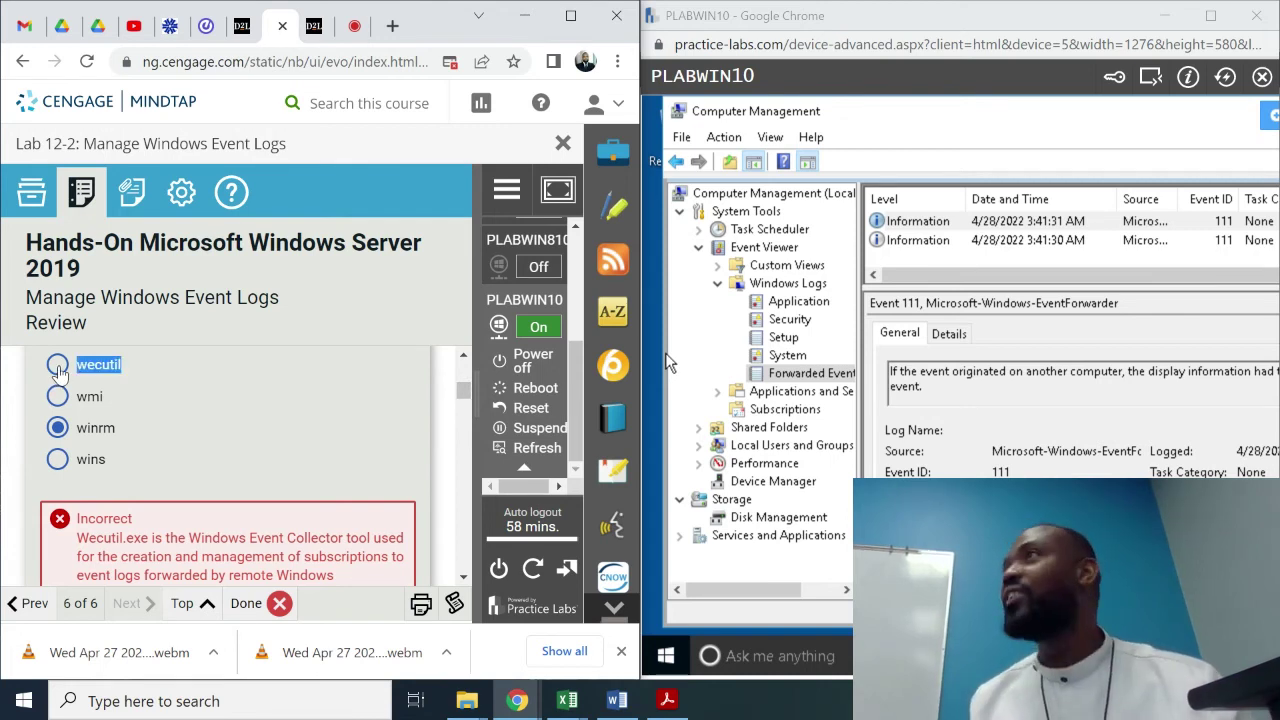
click(60, 371)
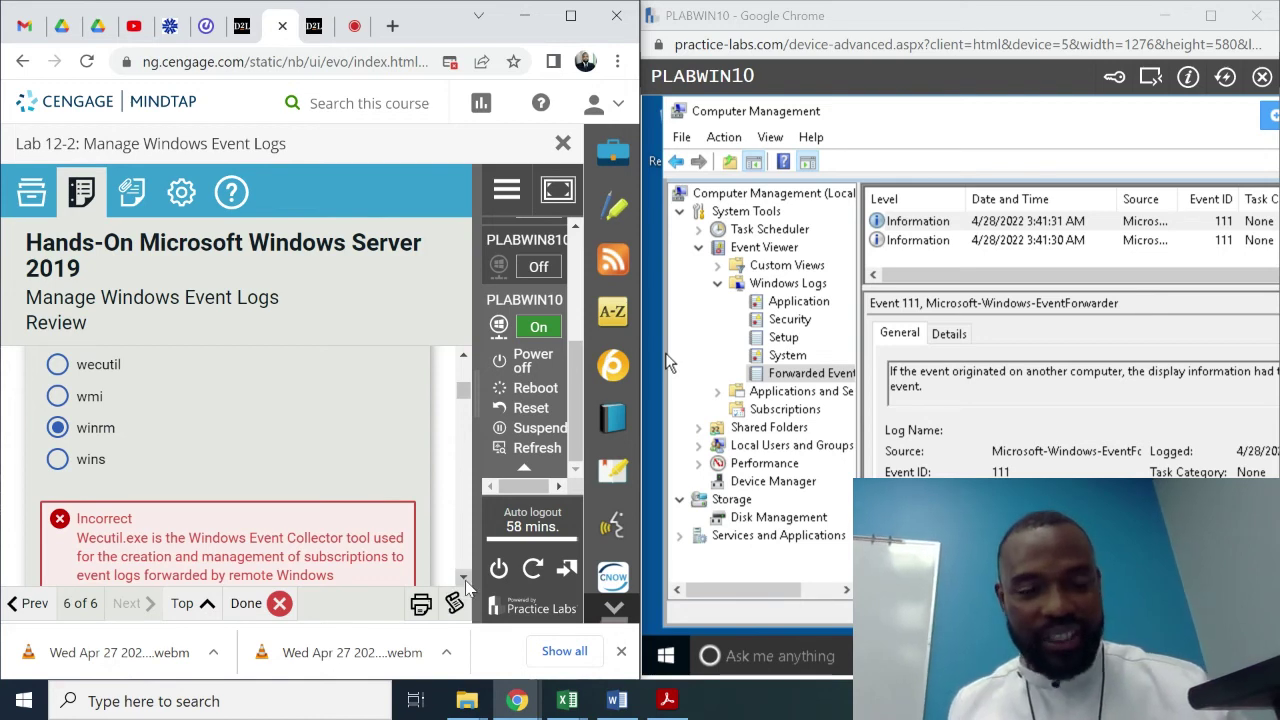
- Answer question 5 on setting Windows Event Collector to Delay-Start mode with wecutil qc and submit it
scroll(467, 583, down, 5)
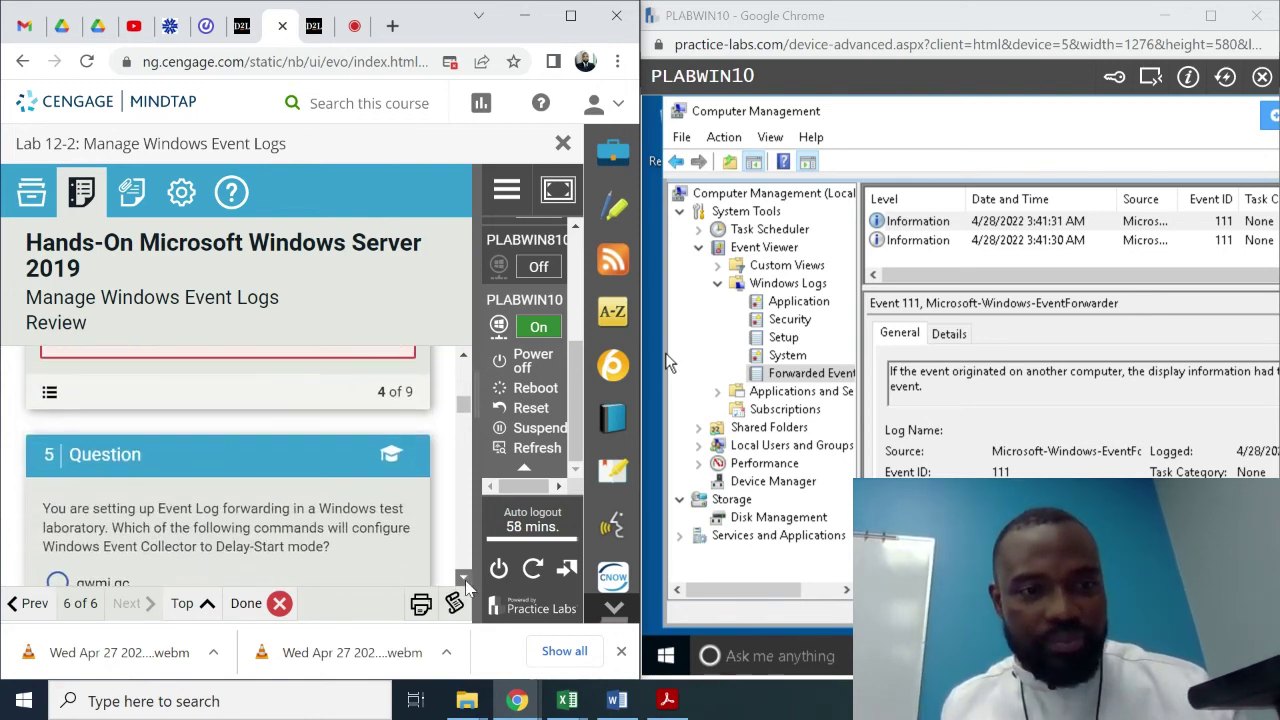
scroll(467, 583, down, 3)
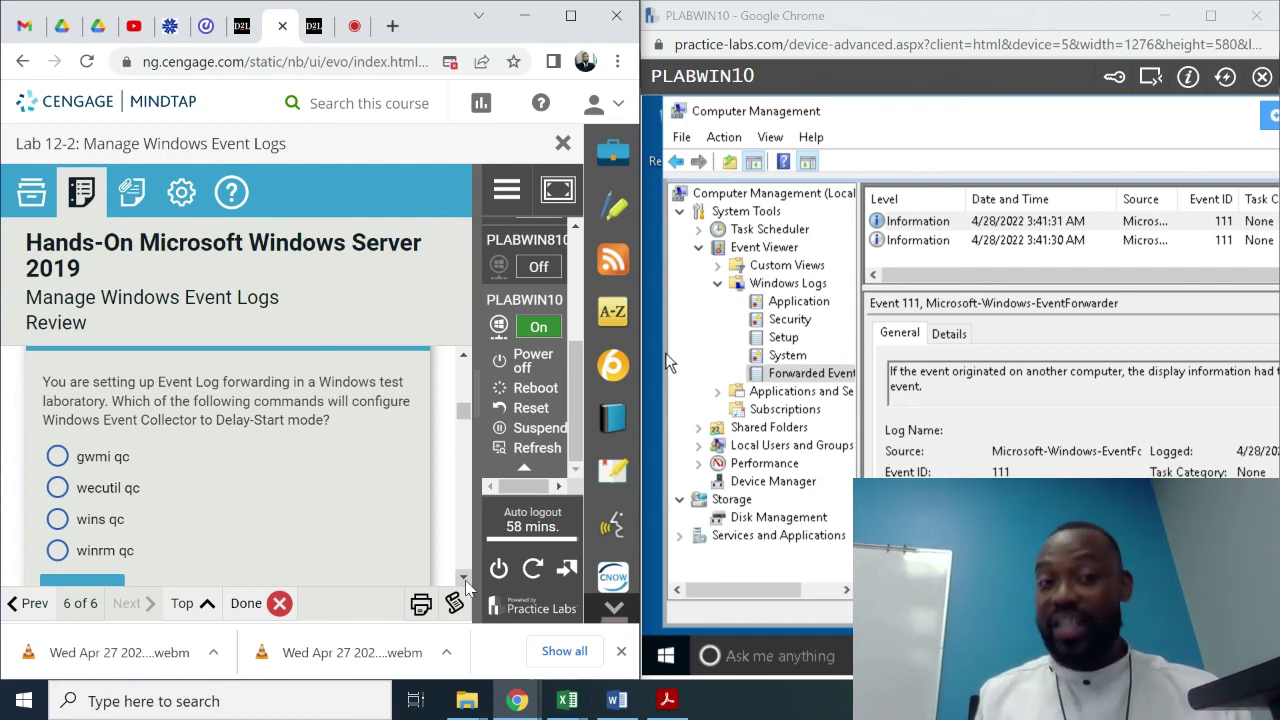
click(464, 579)
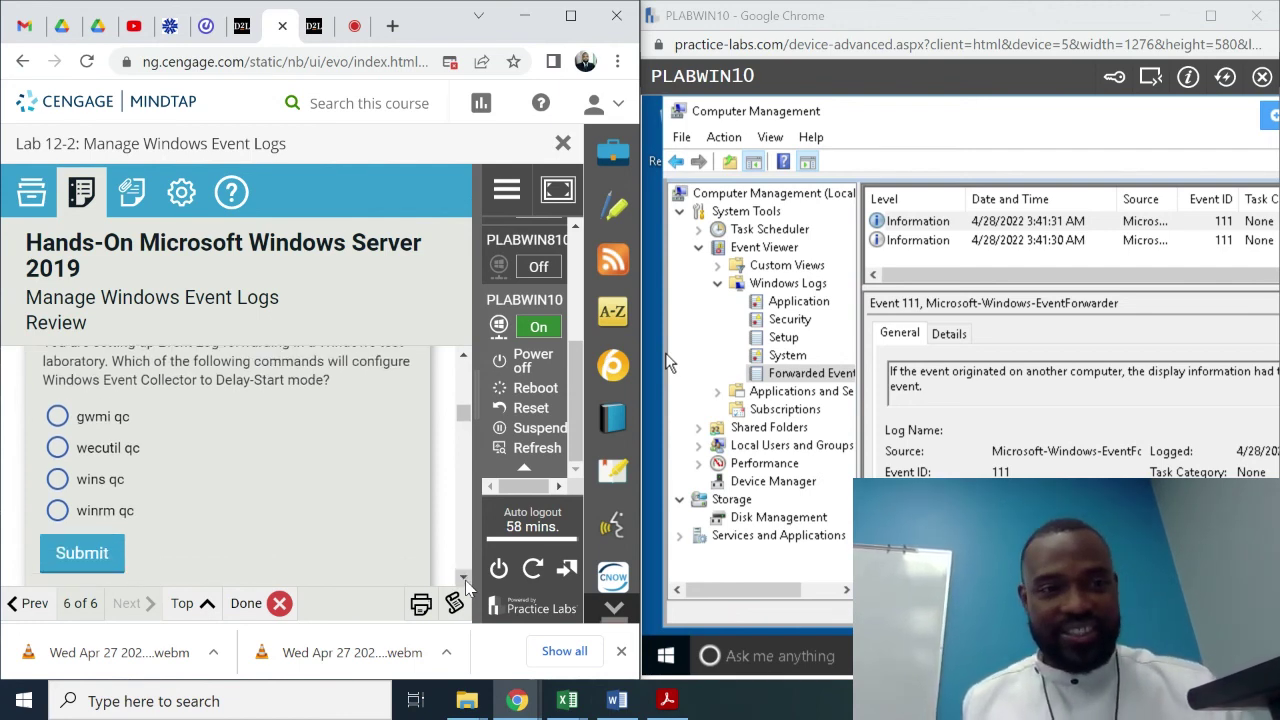
click(57, 449)
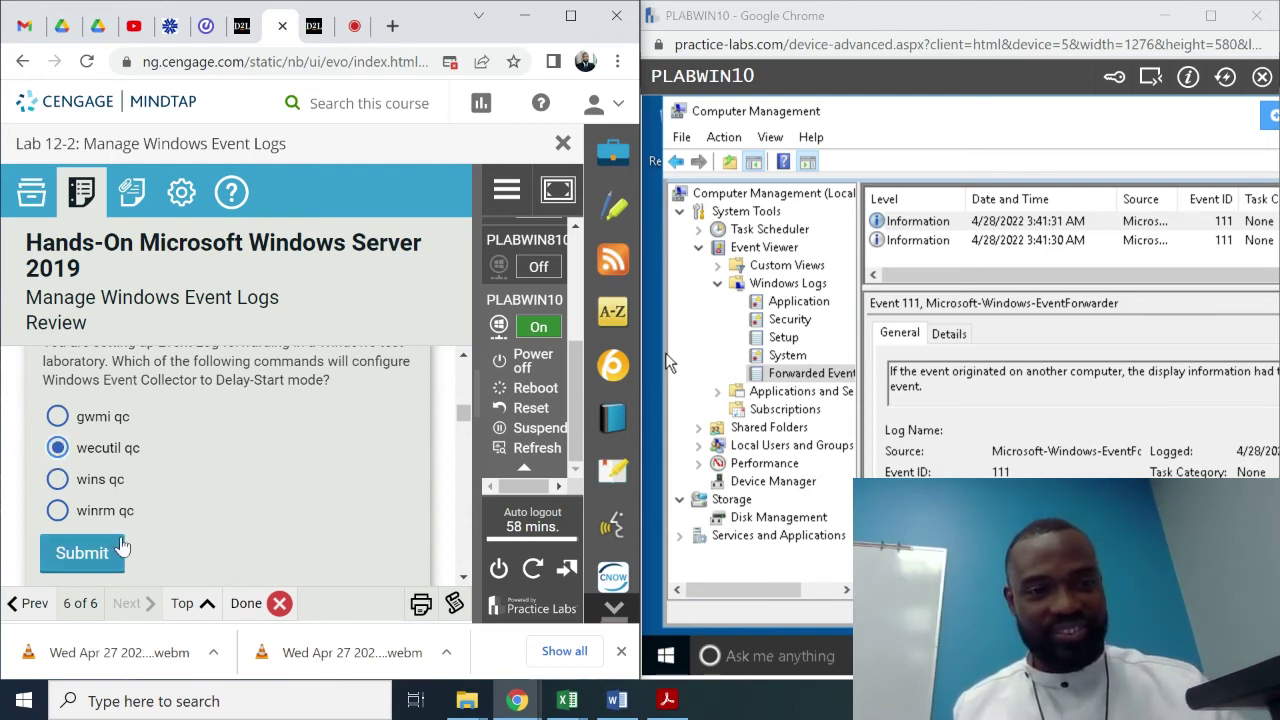
click(90, 556)
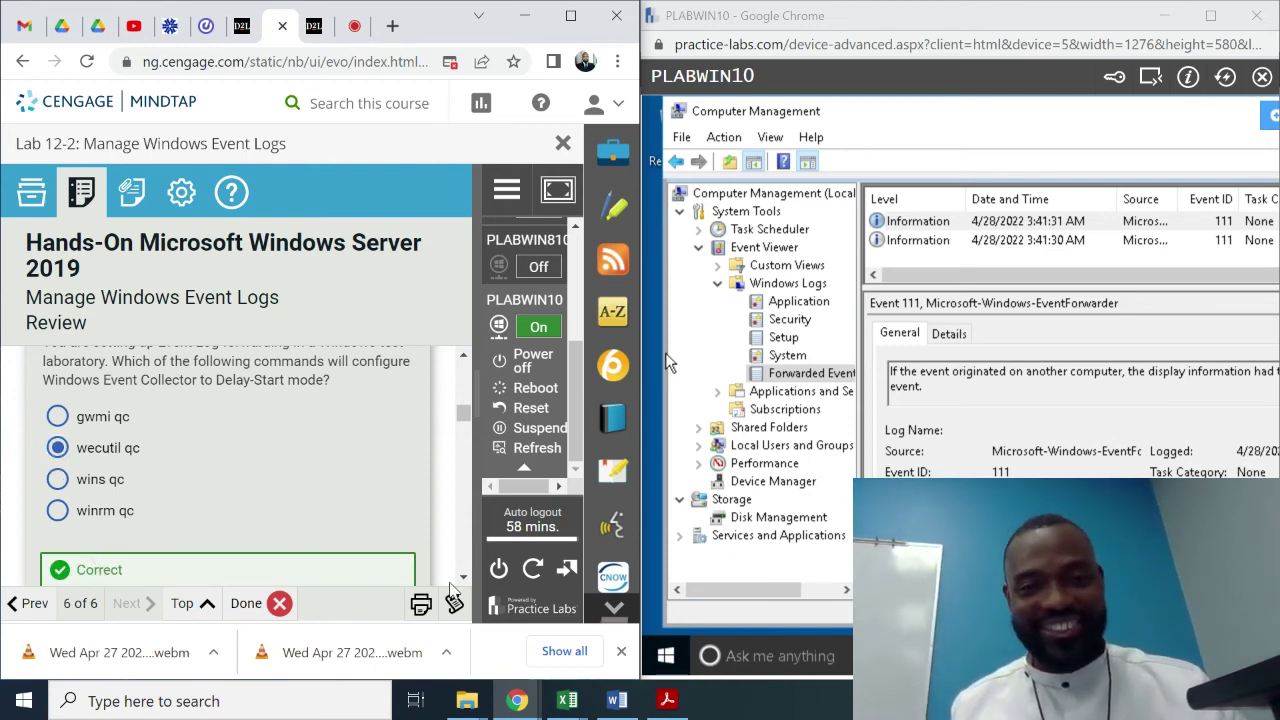
- Read question 6 on Workstation1's empty Forwarded Events node and its four answer options
scroll(457, 583, down, 4)
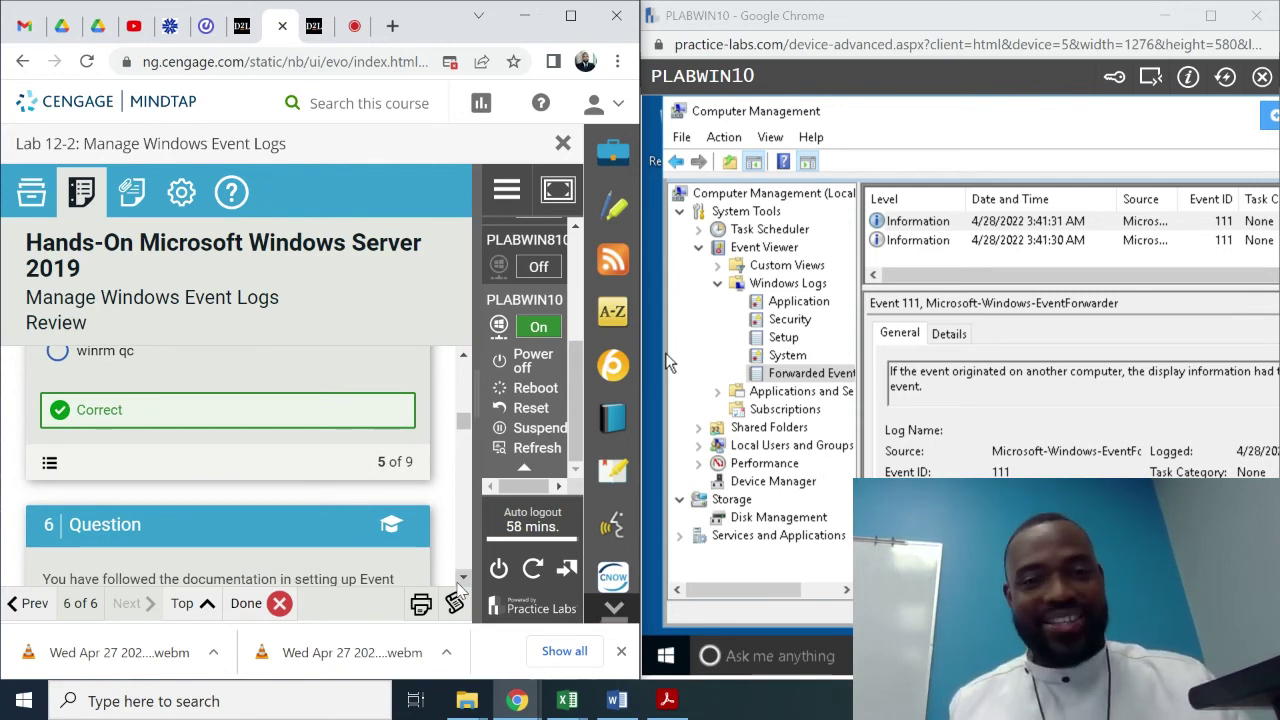
scroll(464, 585, down, 4)
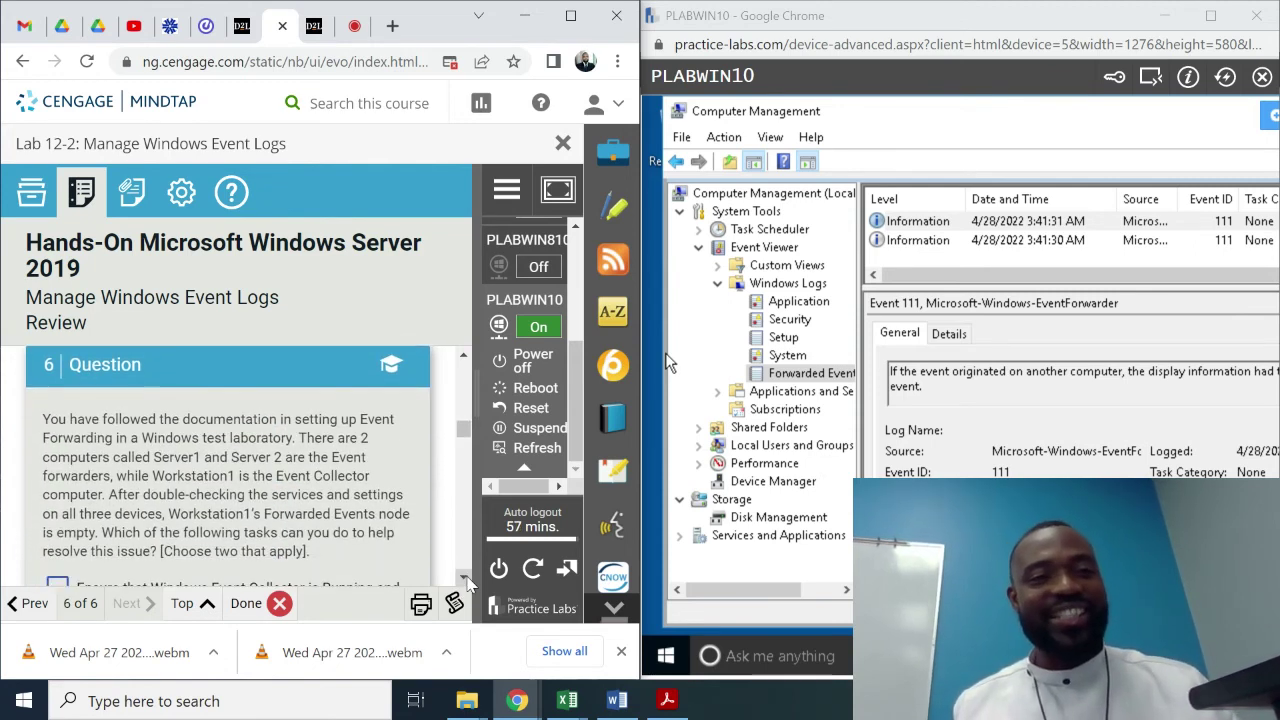
scroll(467, 585, down, 1)
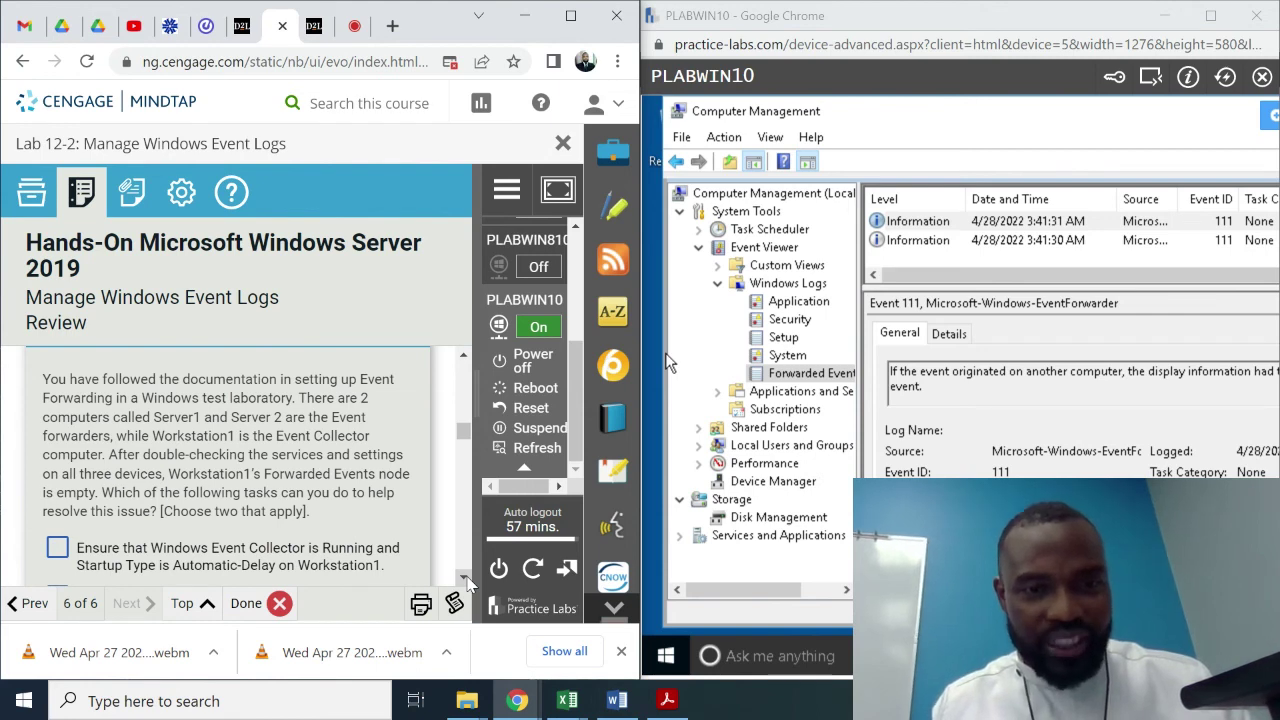
scroll(468, 582, down, 3)
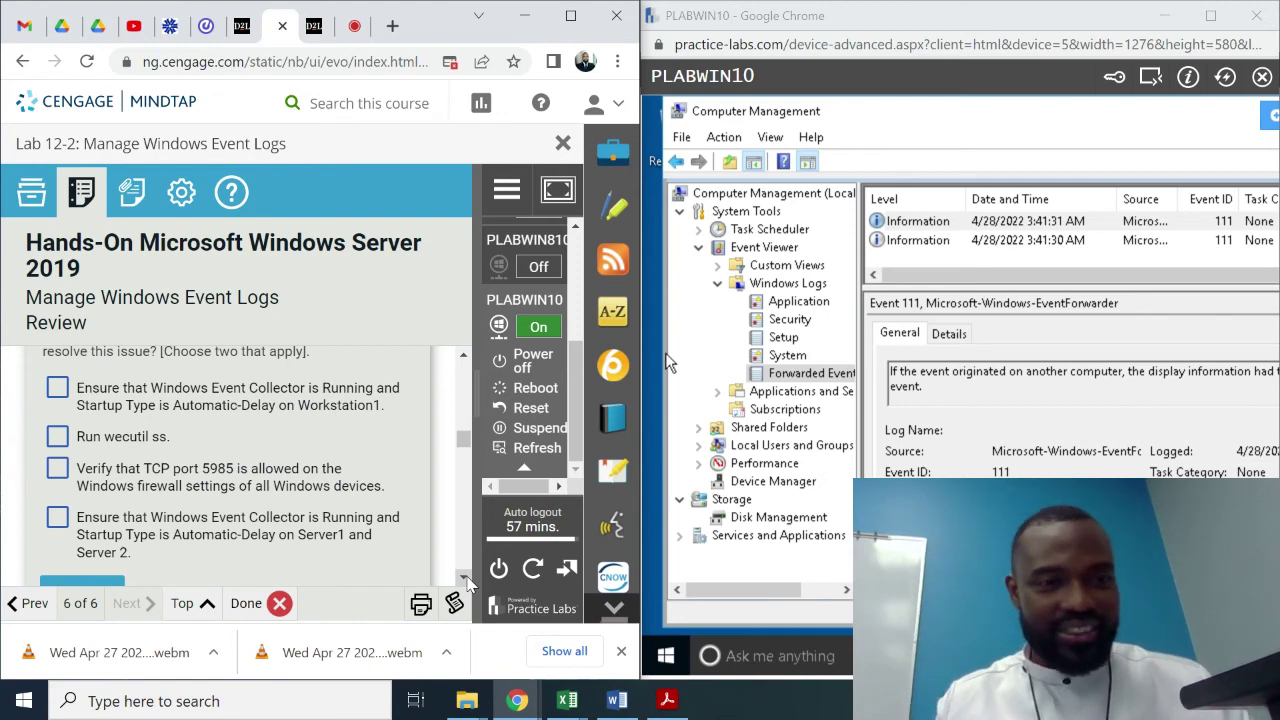
scroll(469, 582, down, 1)
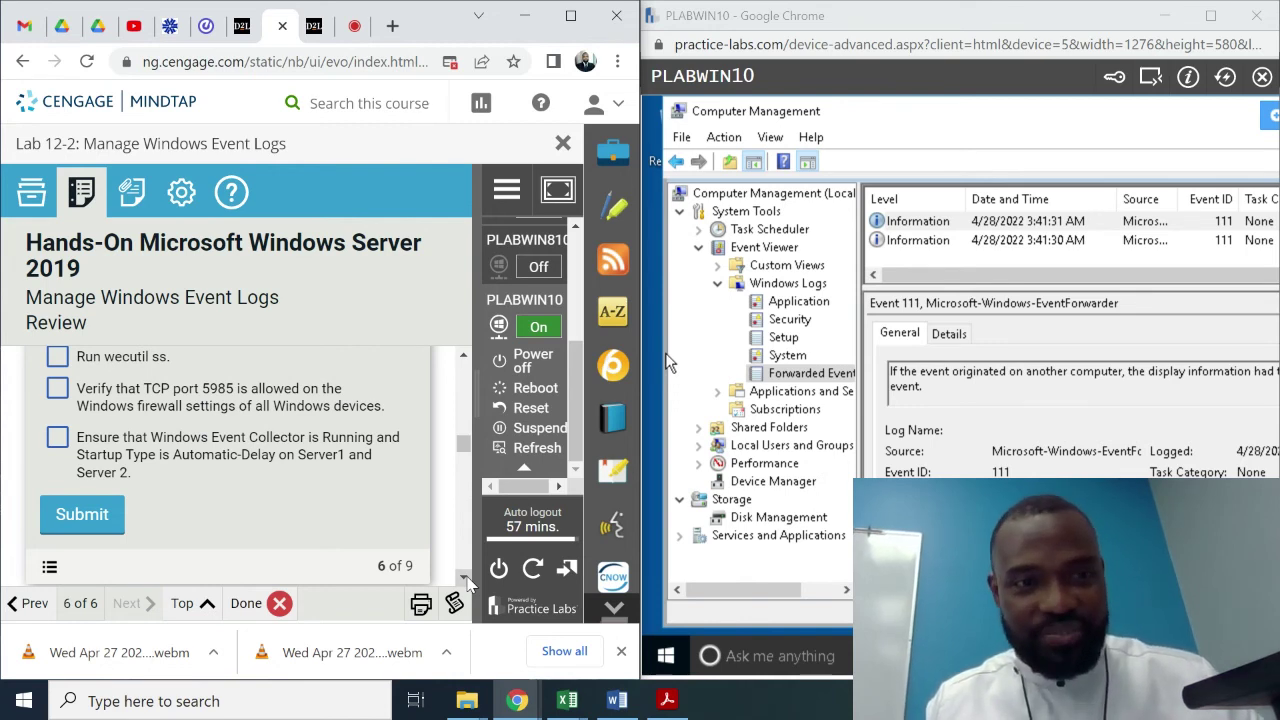
scroll(469, 582, down, 1)
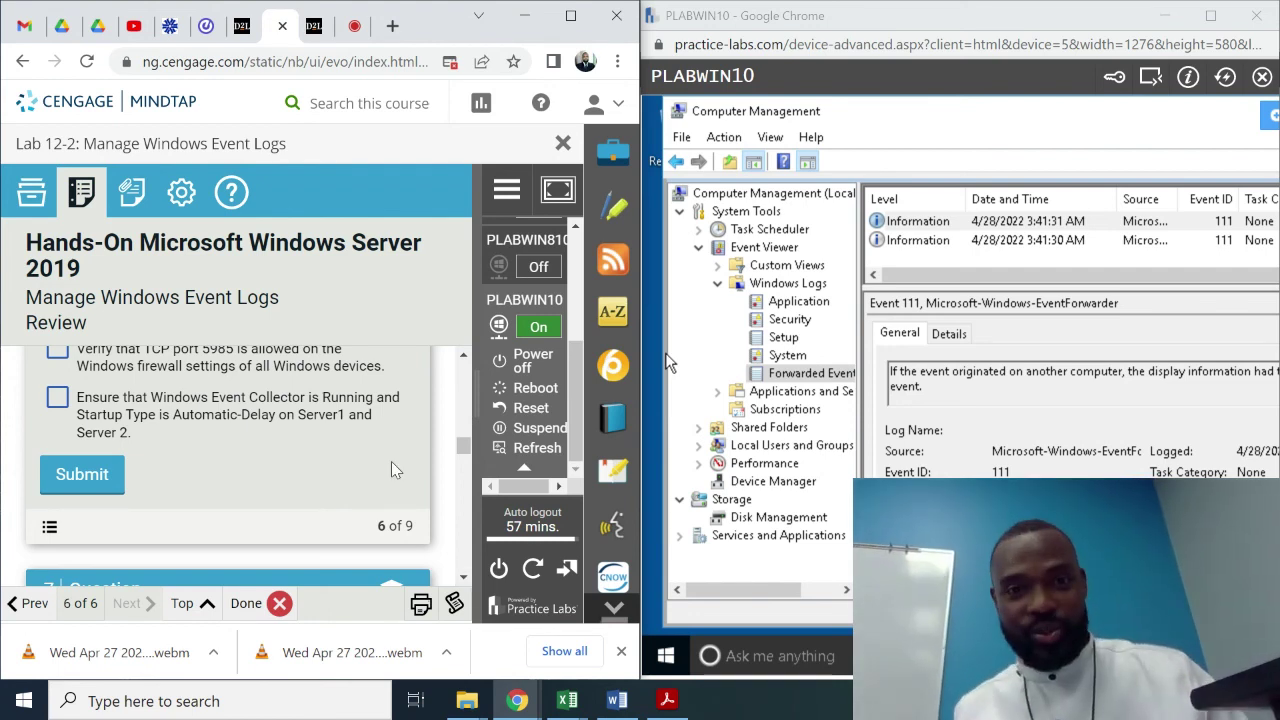
click(463, 356)
click(463, 356)
click(463, 356)
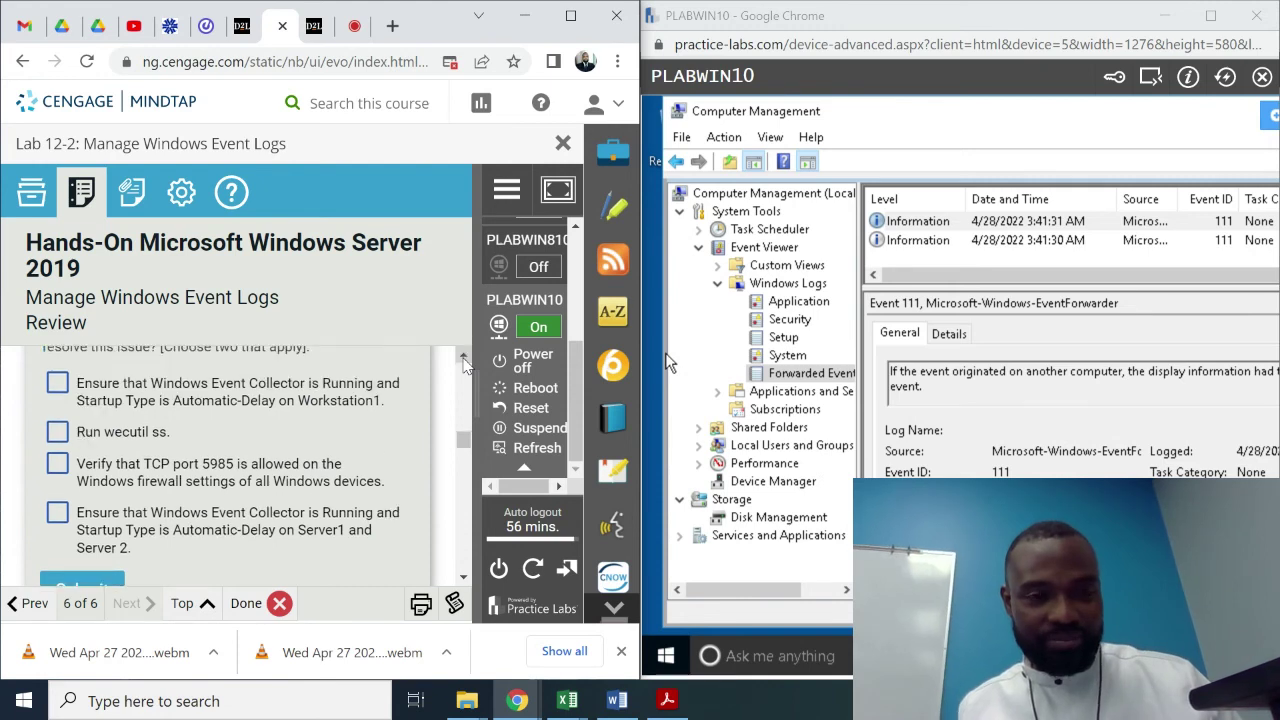
click(464, 358)
click(464, 358)
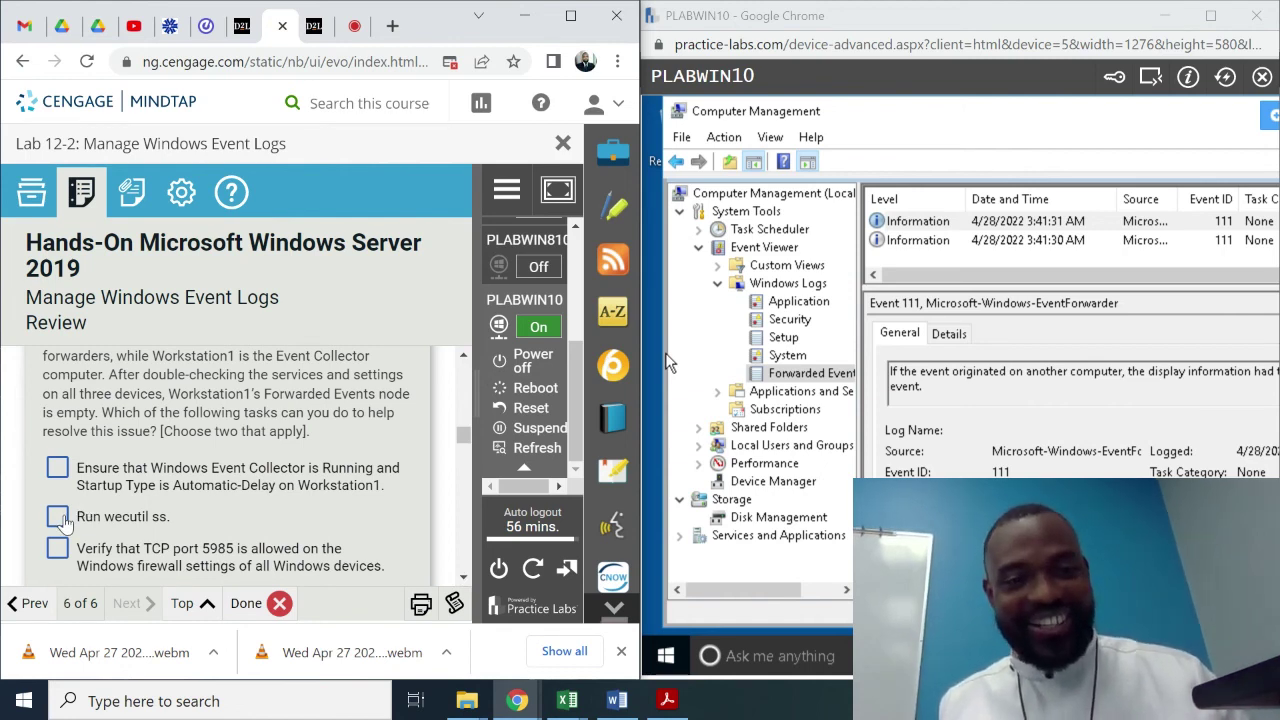
click(463, 577)
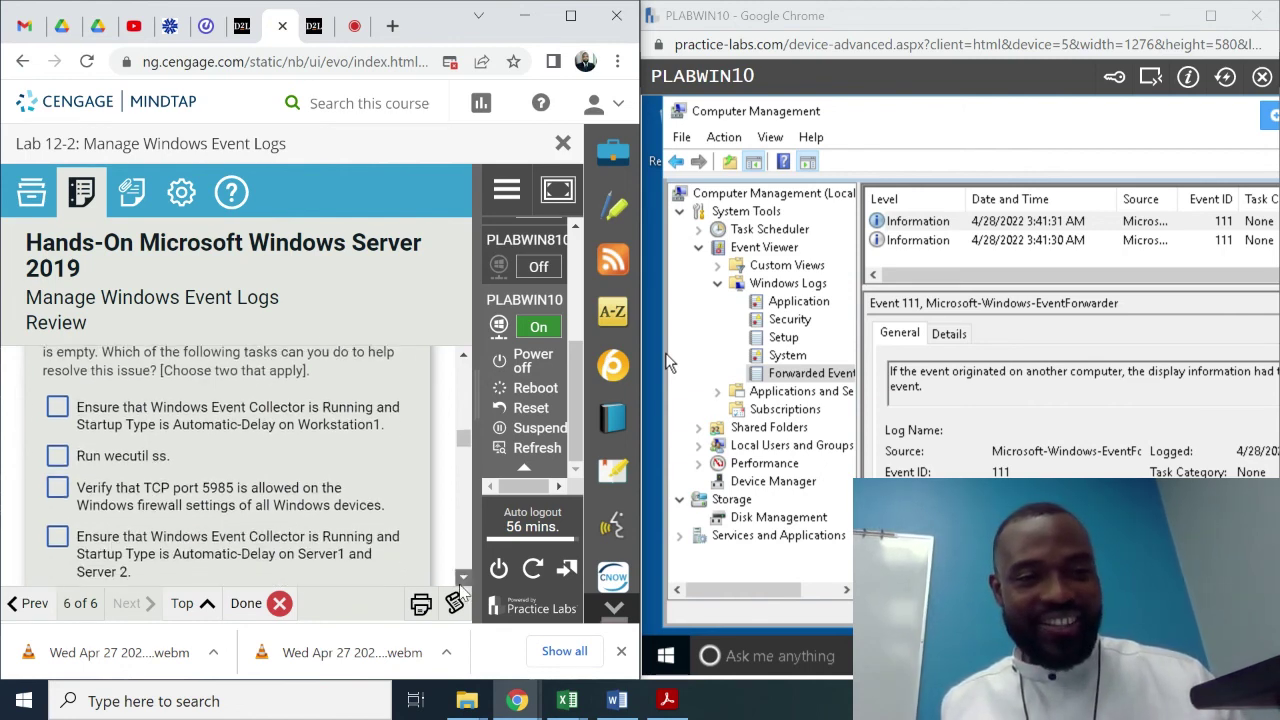
click(461, 580)
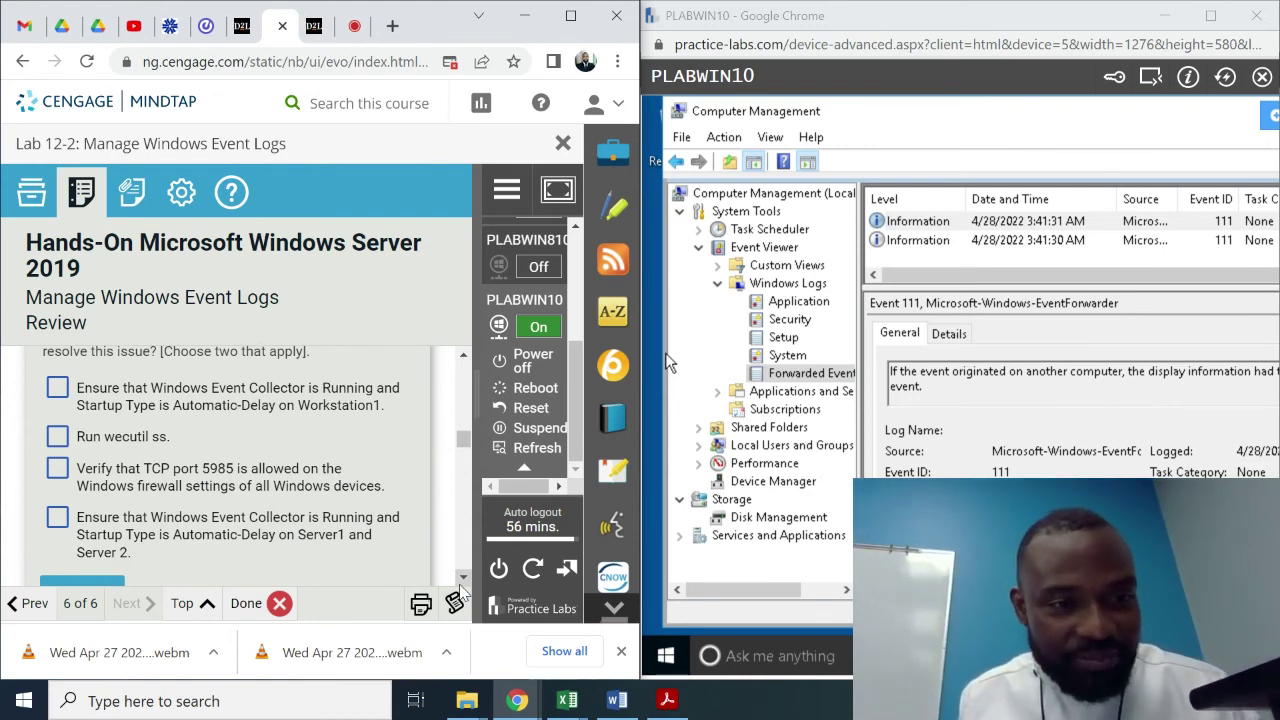
- Answer question 6 with Windows Event Collector Running and Automatic-Delay on Workstation1 and with Run wecutil ss, and submit it
click(58, 390)
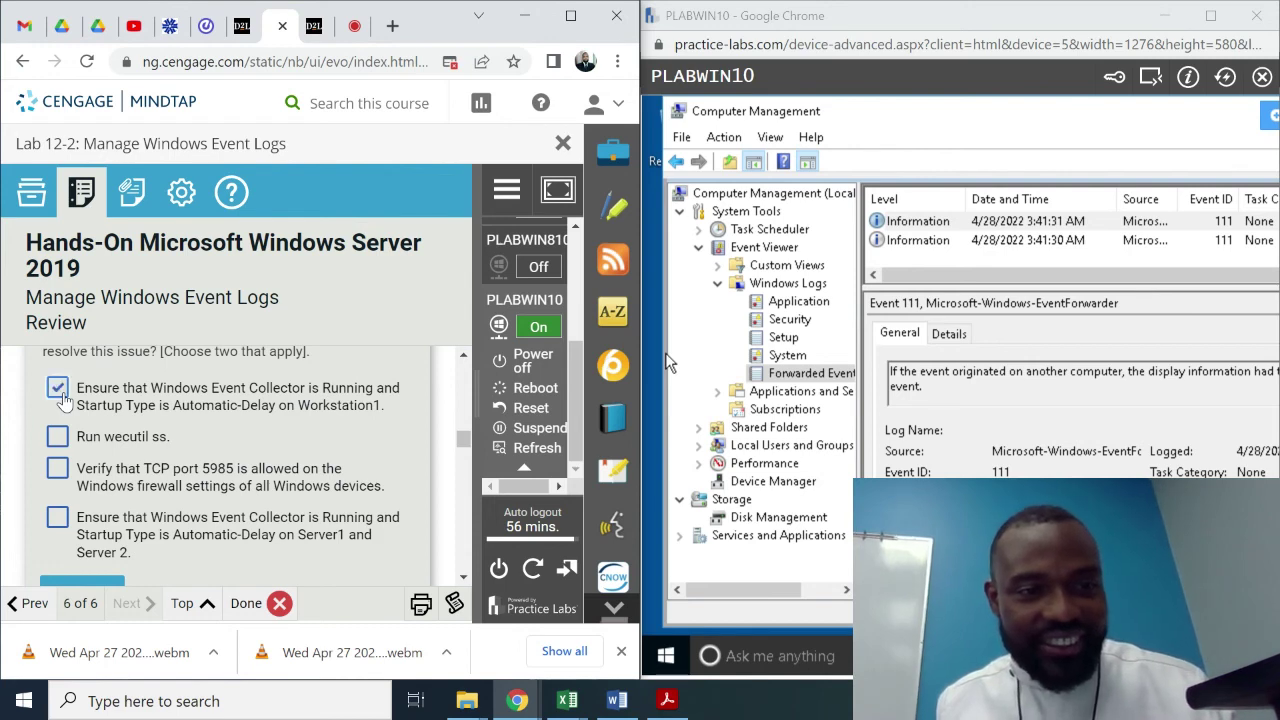
click(57, 436)
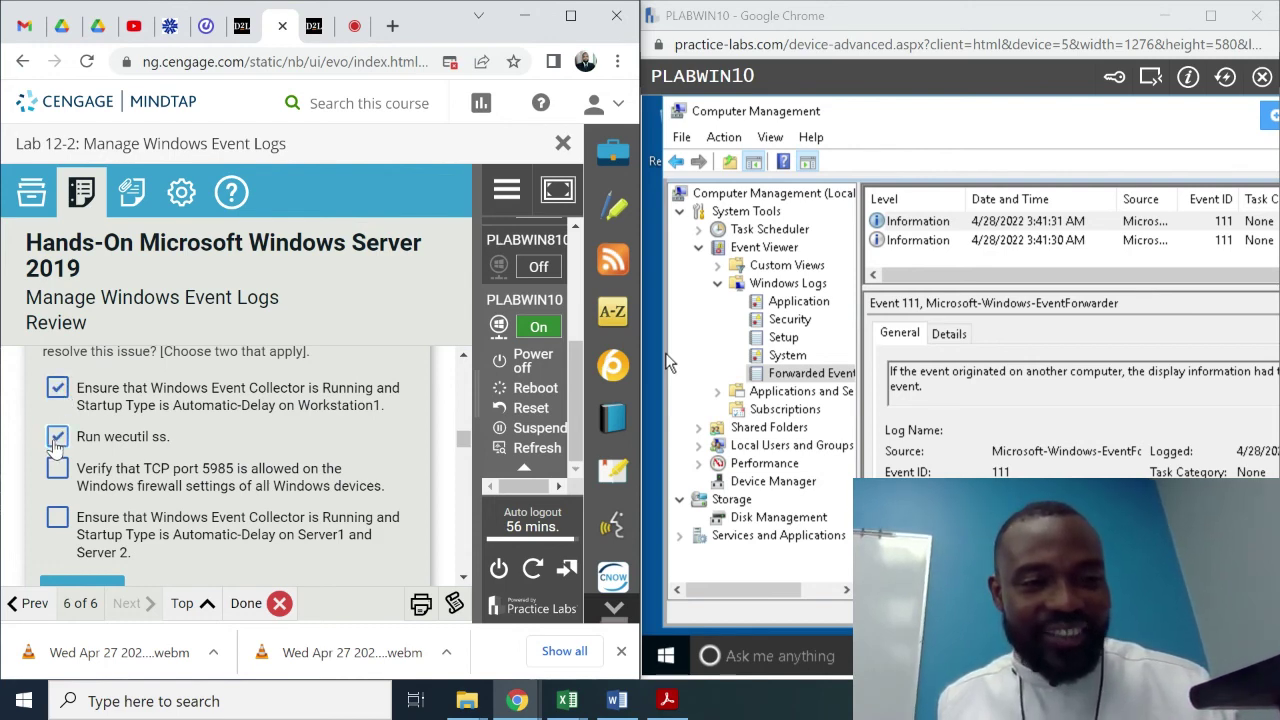
scroll(418, 545, down, 3)
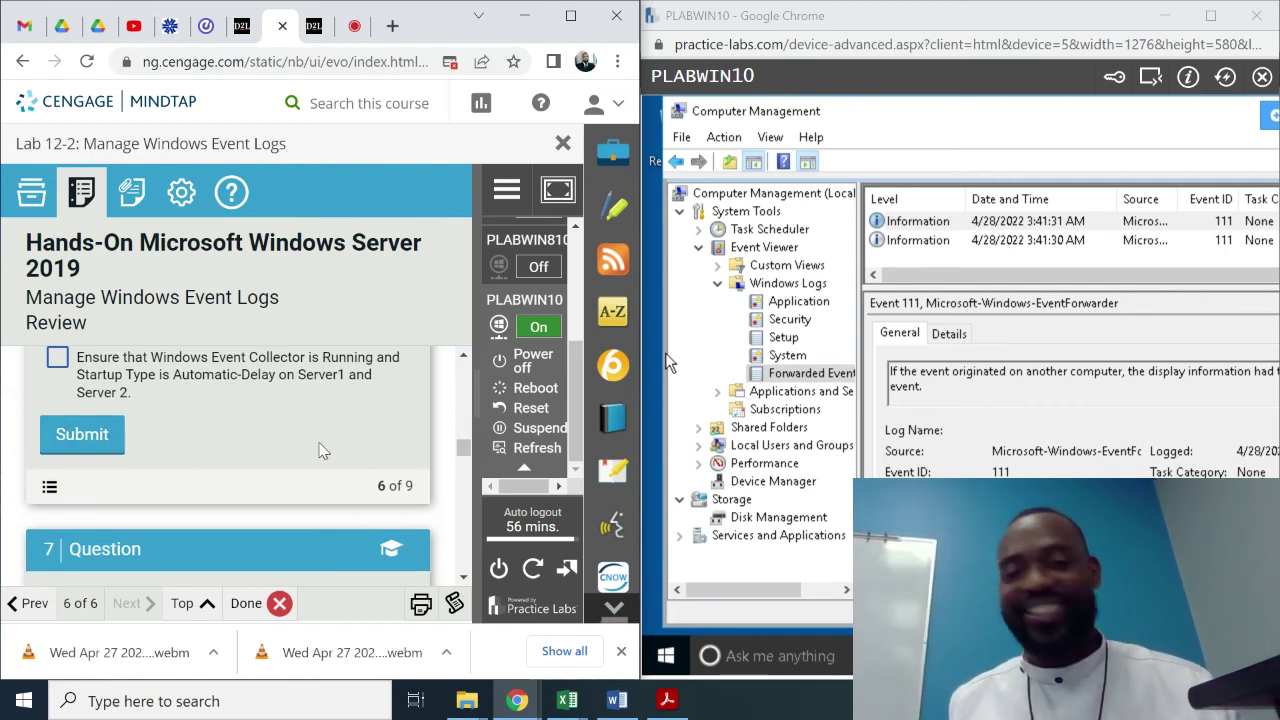
scroll(470, 366, up, 4)
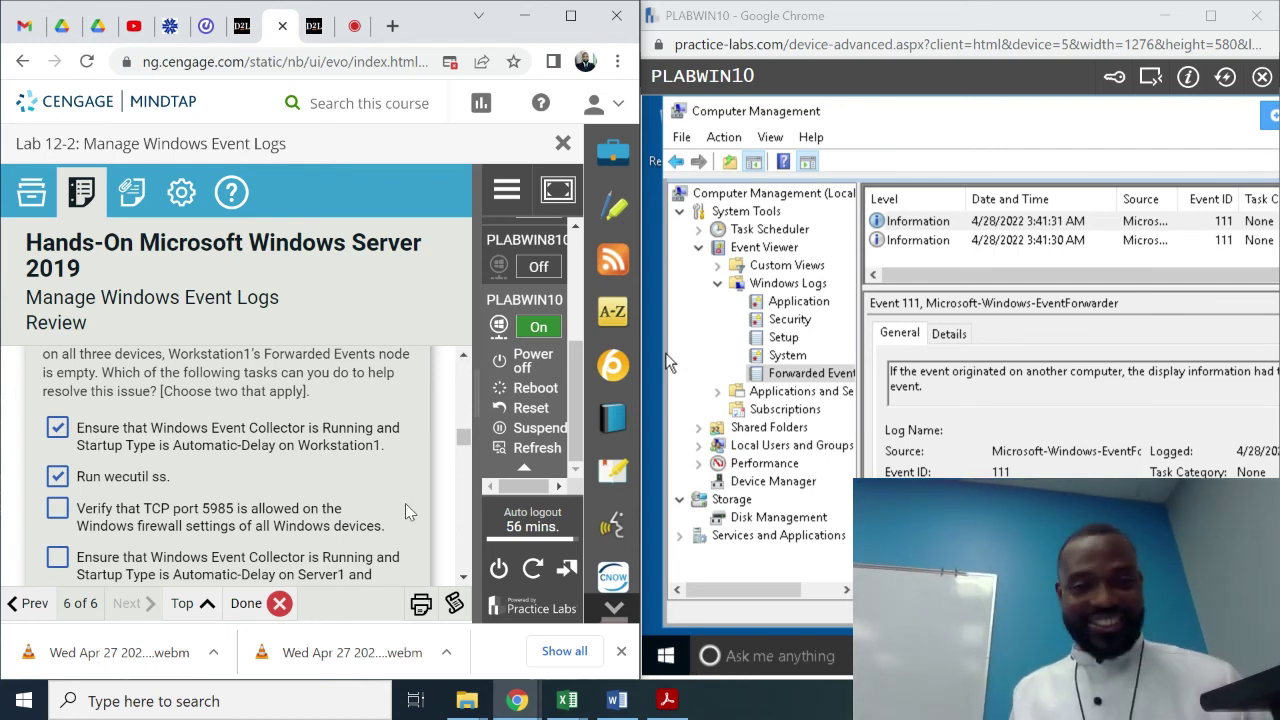
scroll(470, 585, down, 3)
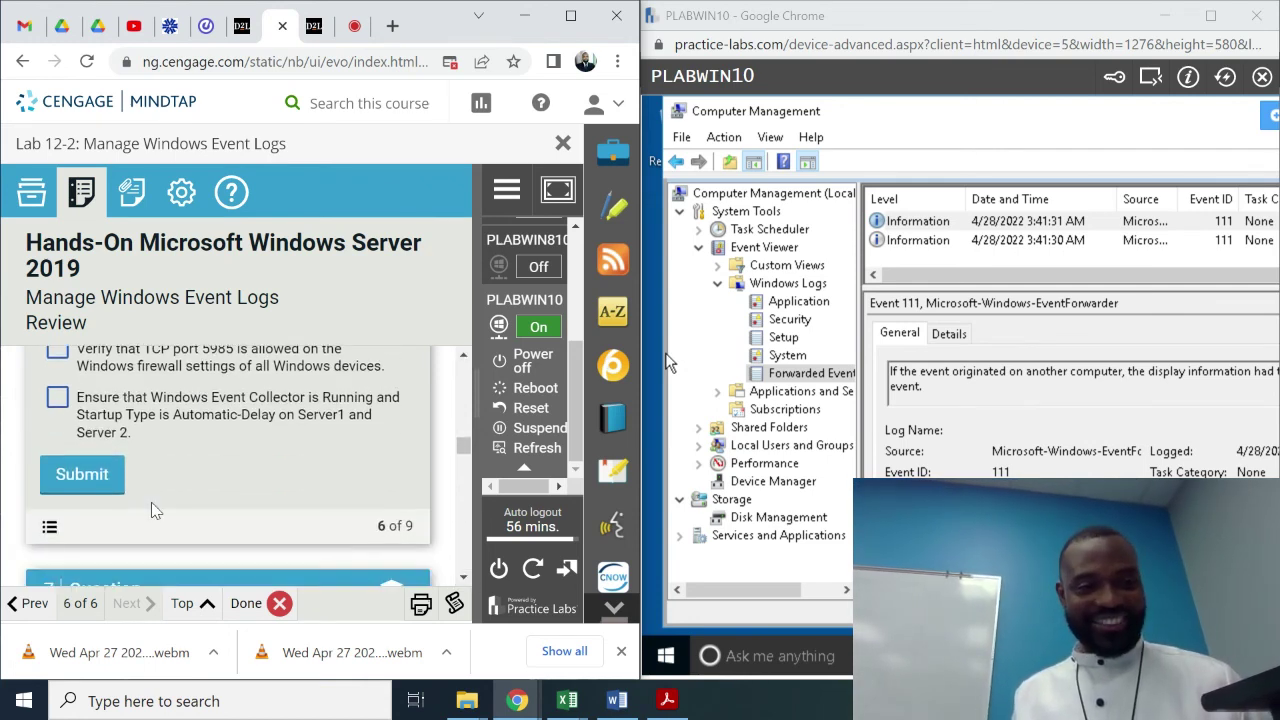
click(88, 473)
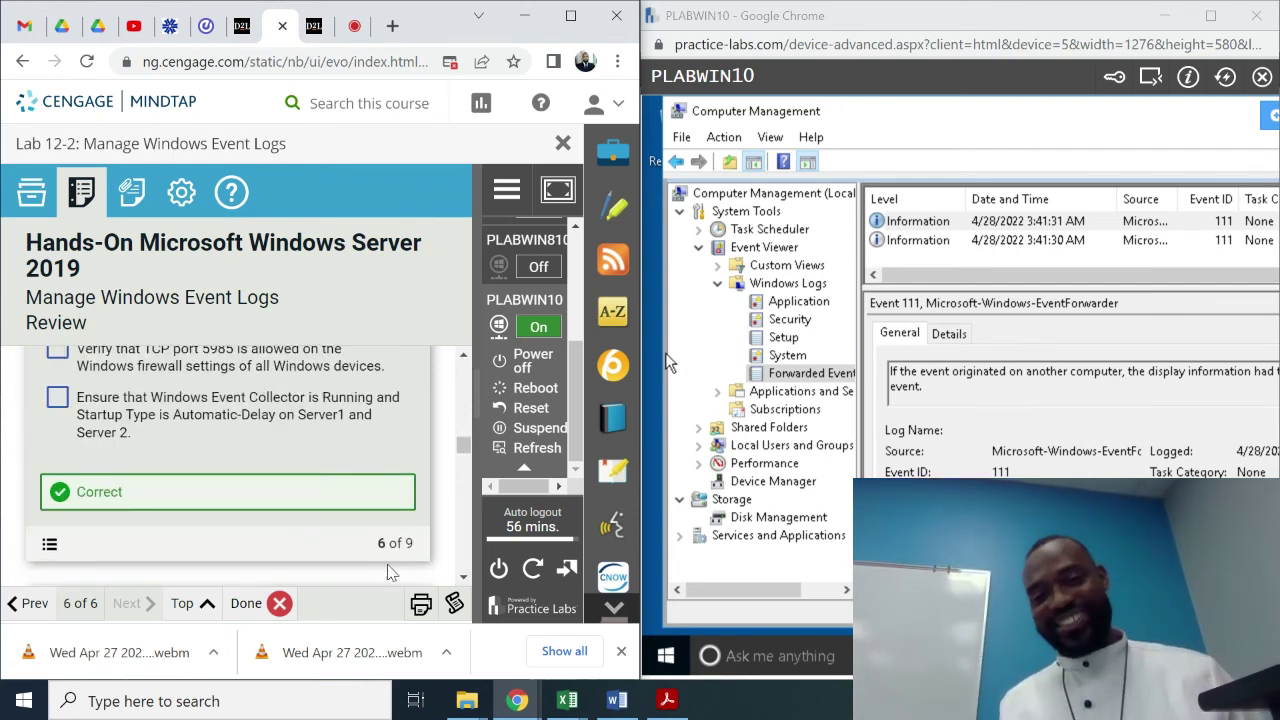
- Answer question 7 with disabling the second network interface to avoid errors when enabling the WinRM service, and submit it
scroll(465, 579, down, 4)
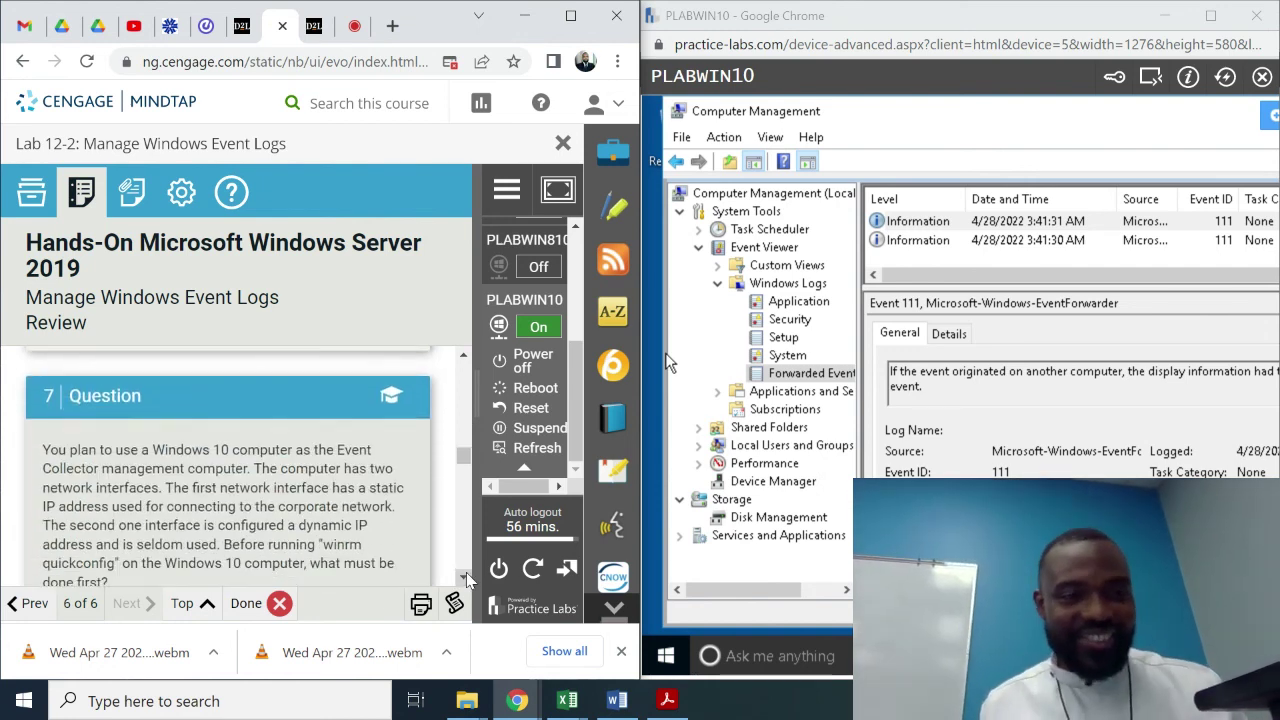
click(465, 578)
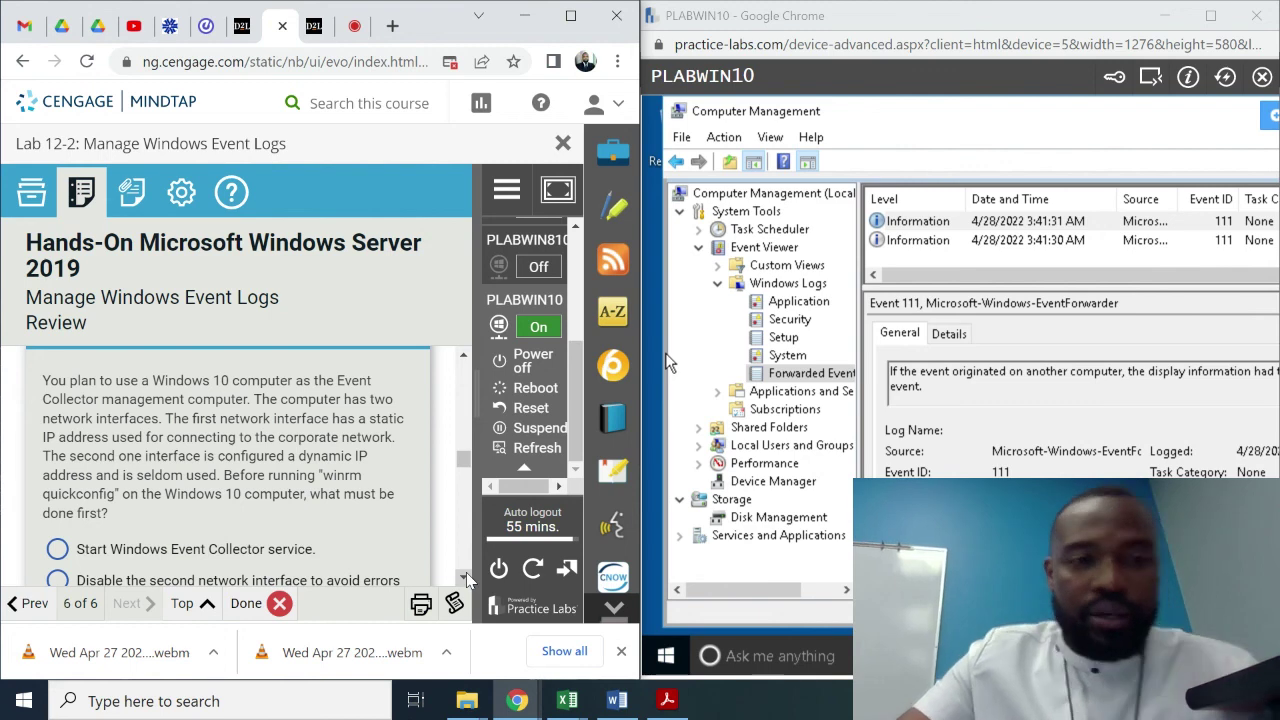
click(465, 578)
click(465, 578)
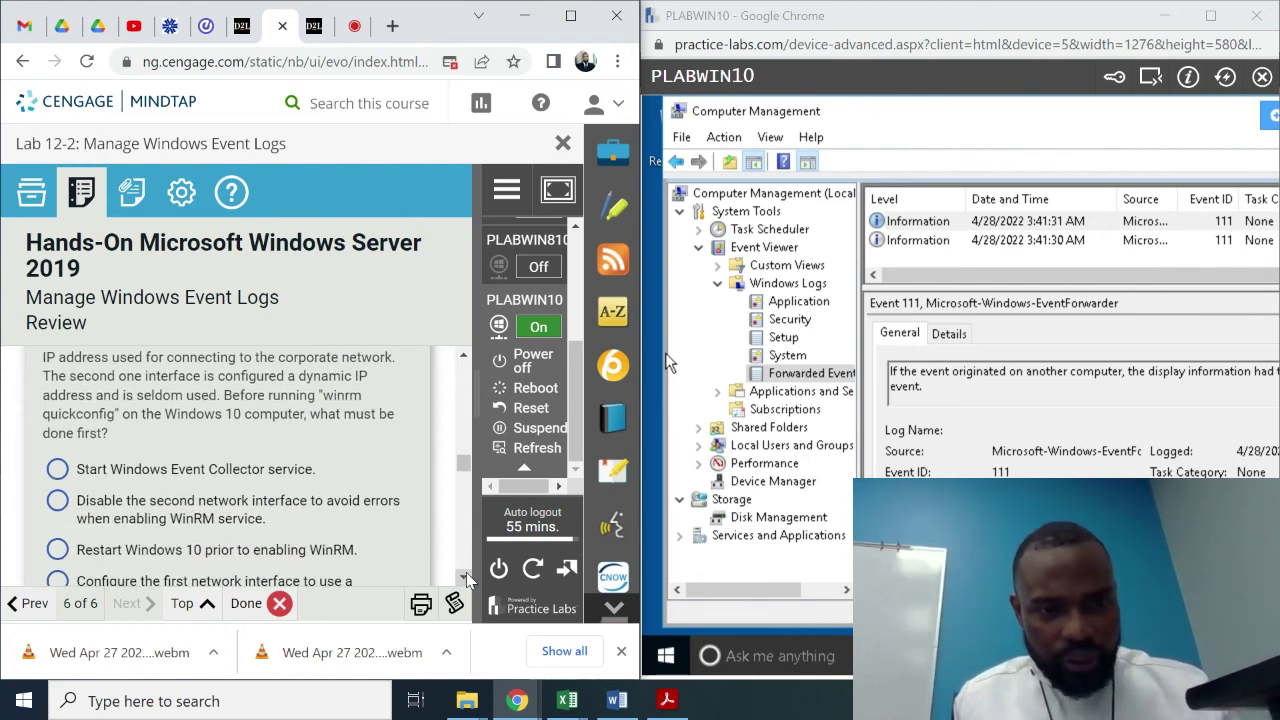
click(465, 578)
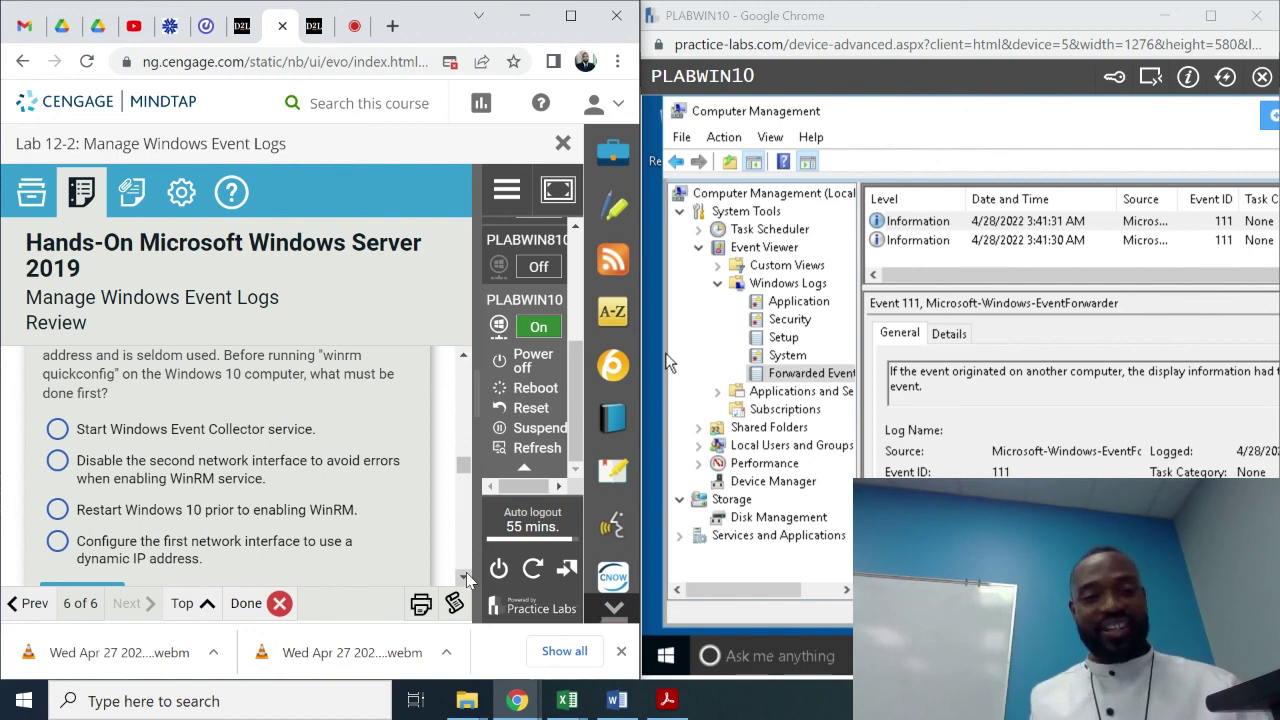
click(58, 461)
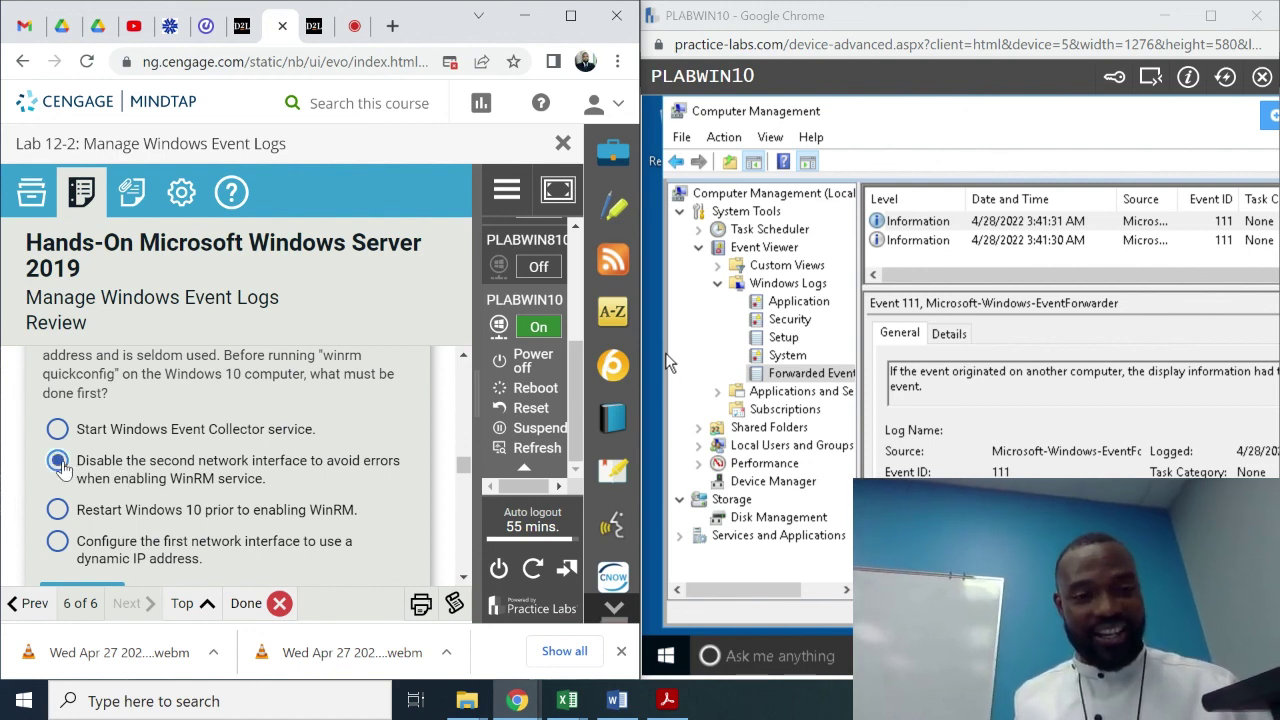
click(462, 580)
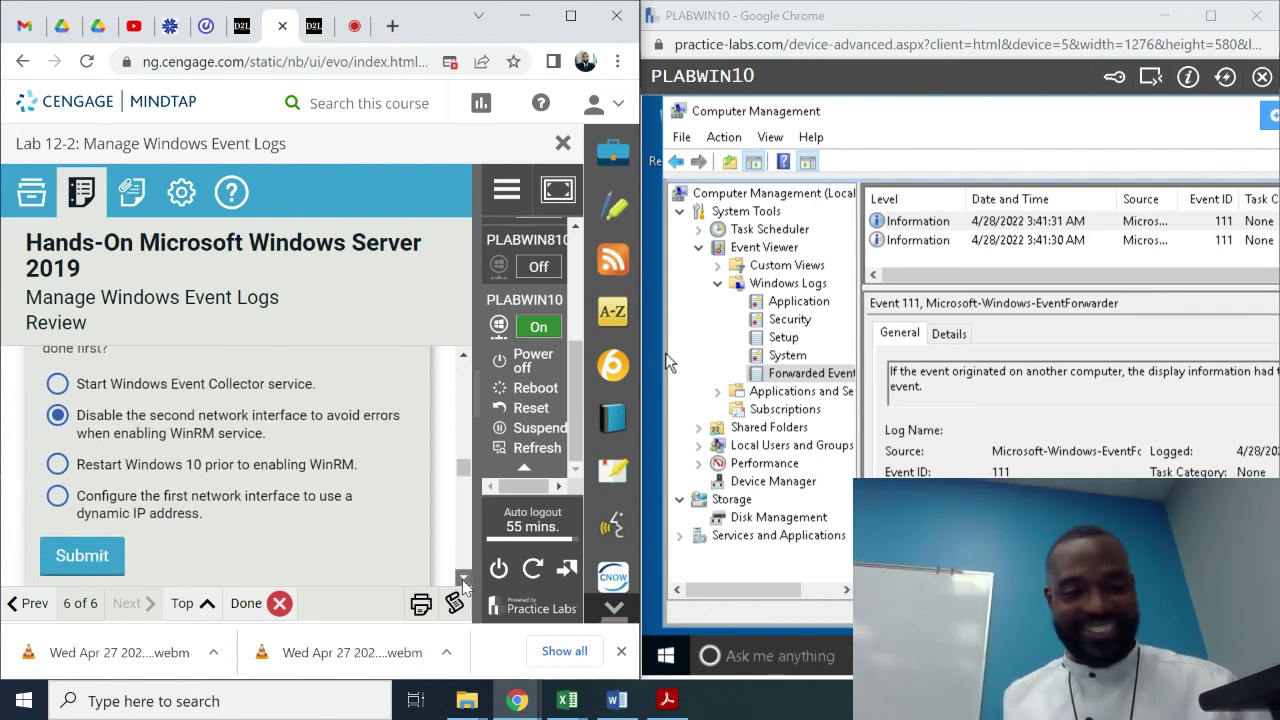
click(462, 580)
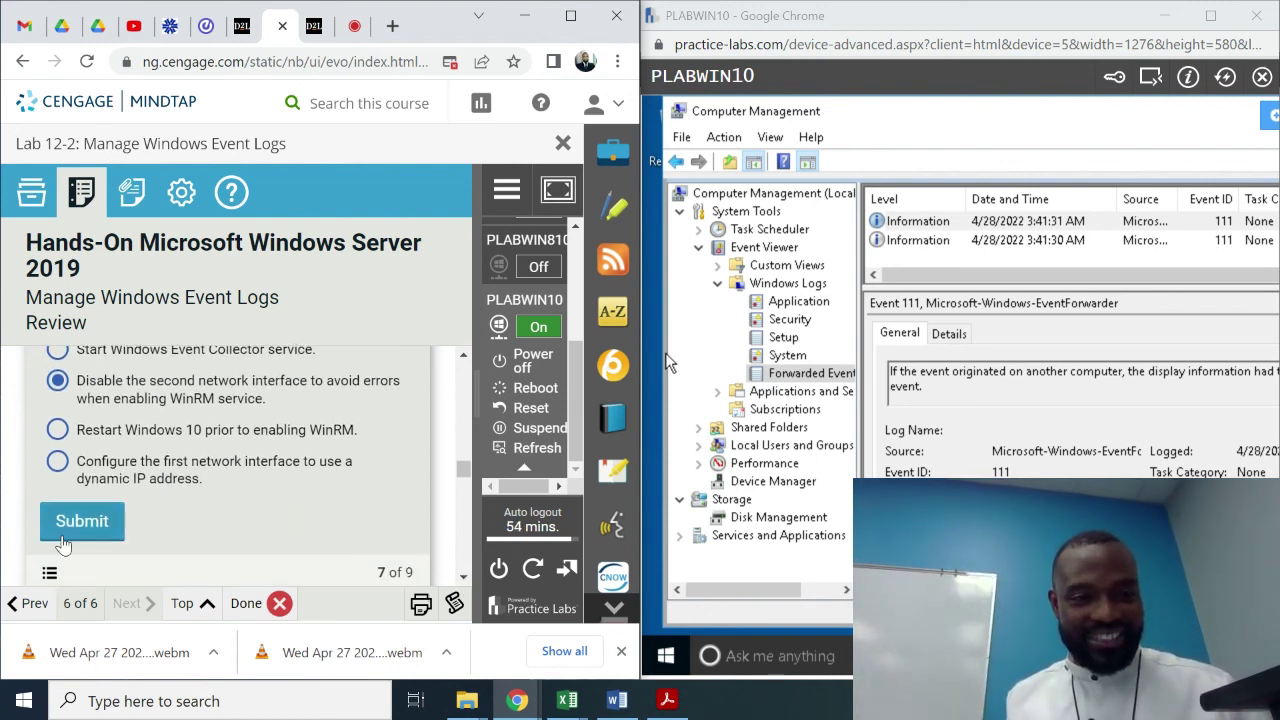
click(90, 527)
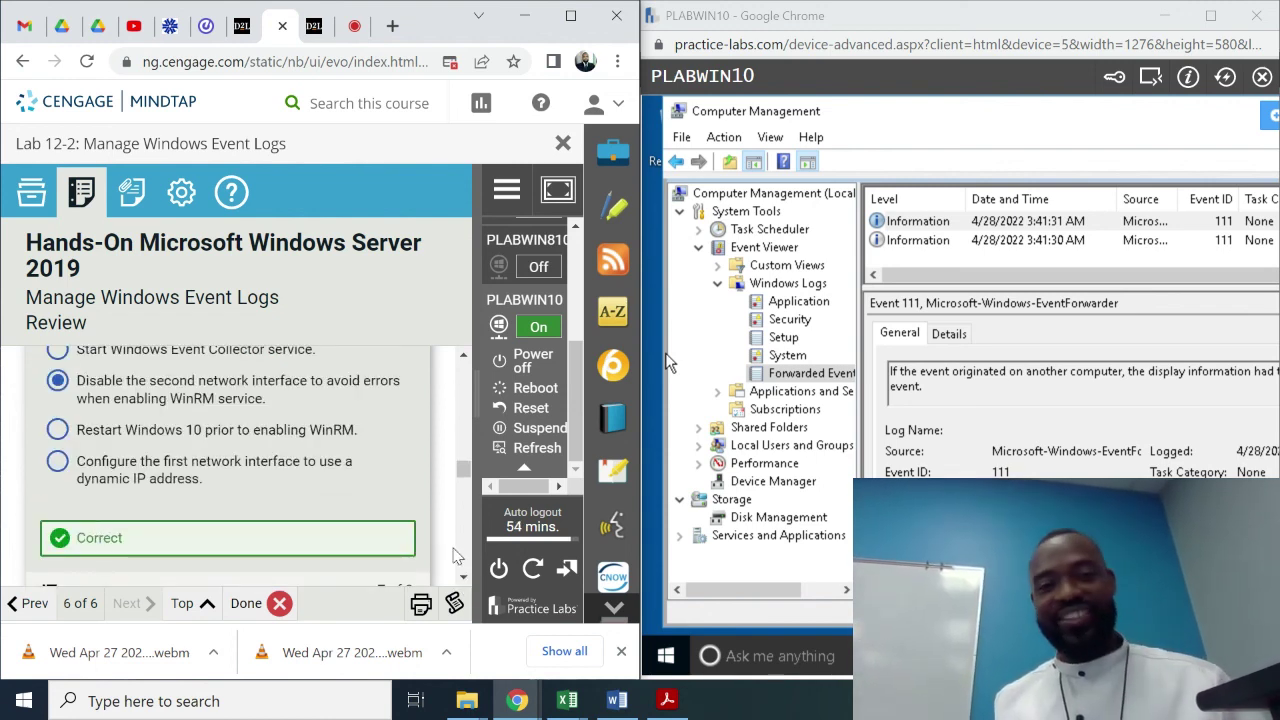
- Answer question 8 on the Windows Event Collector service's state and Startup Type with TRUE and submit it
scroll(466, 578, down, 4)
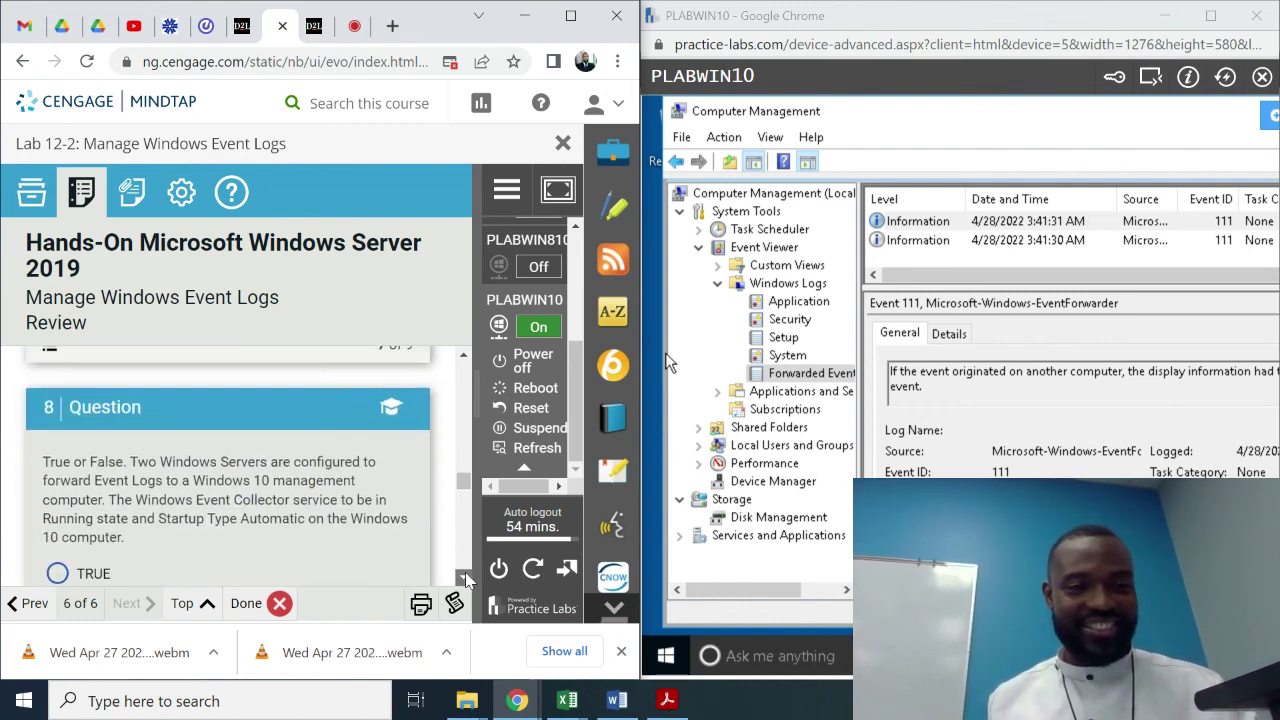
click(466, 578)
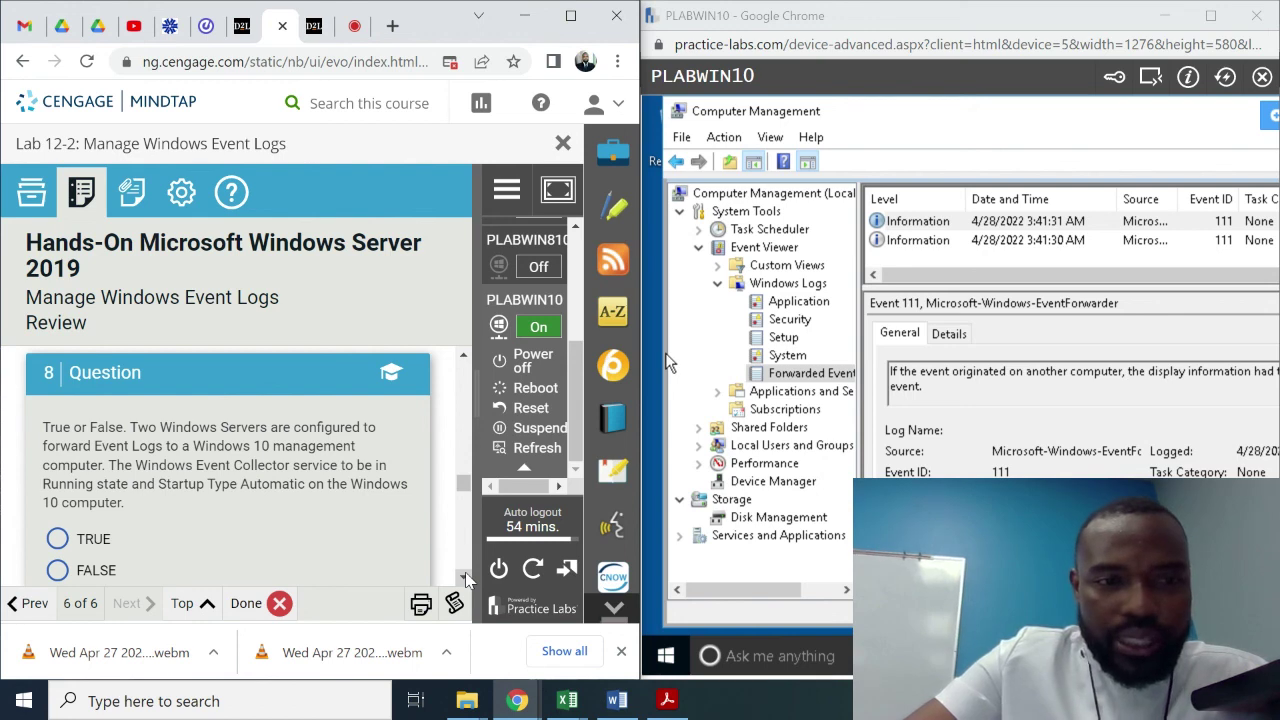
scroll(465, 578, down, 1)
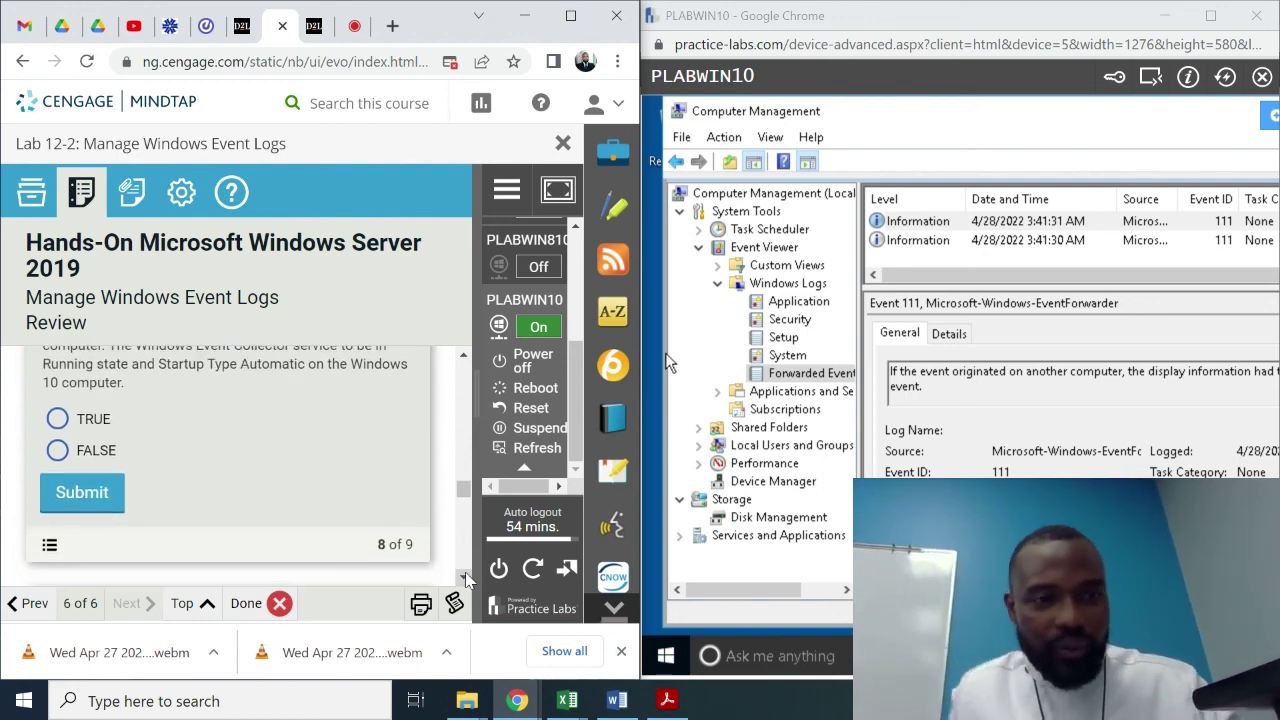
click(63, 422)
click(98, 492)
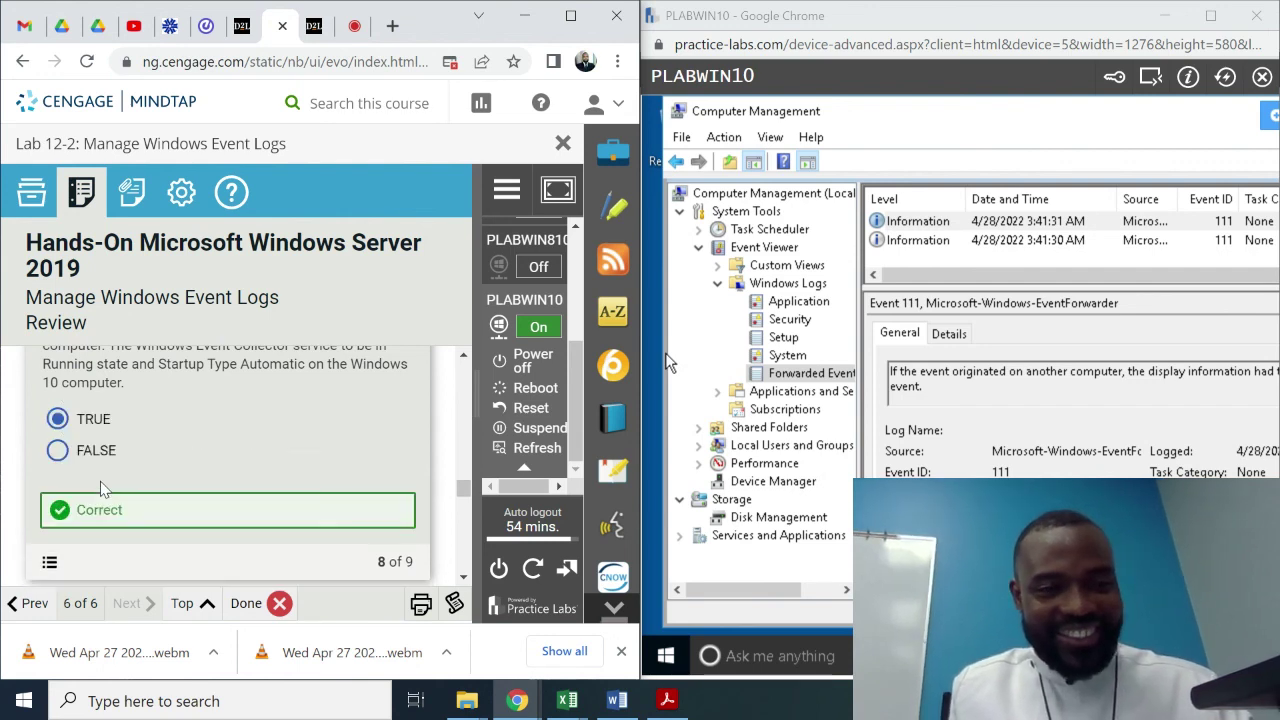
- Submit the lab report below the Action item checklist, confirm the submission, and maximize the browser window
scroll(462, 580, down, 1)
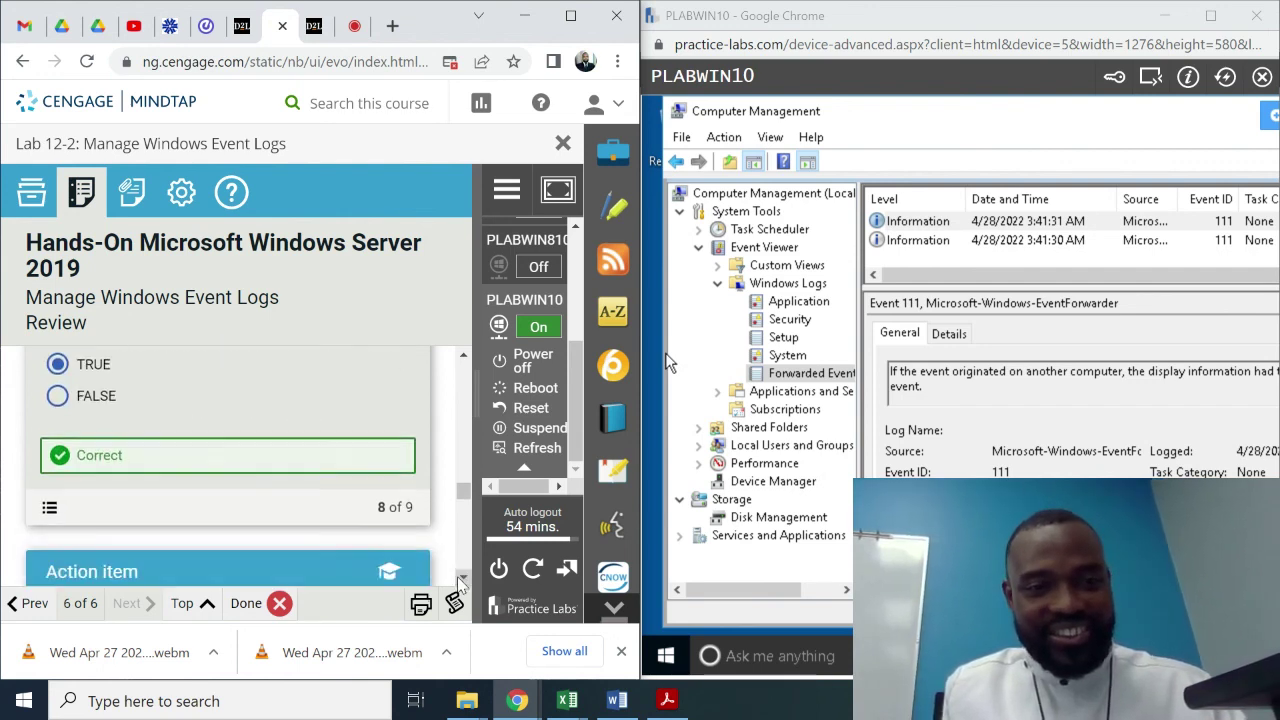
scroll(462, 580, down, 3)
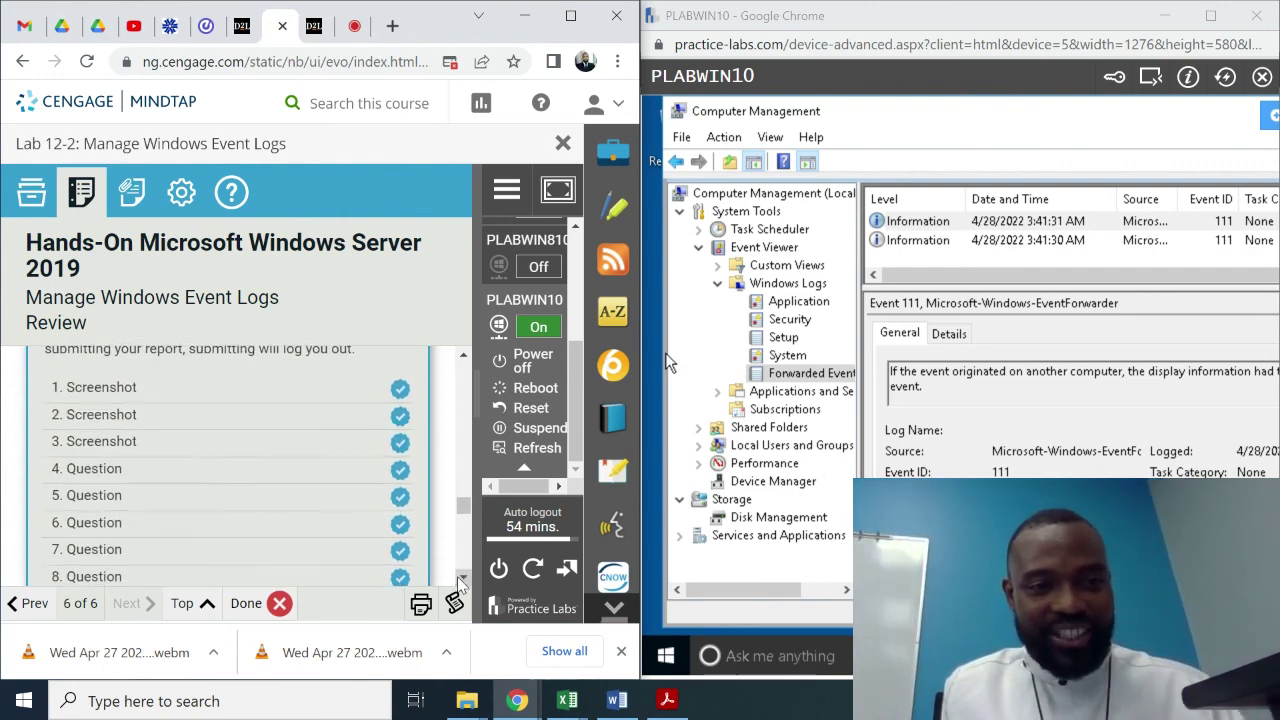
scroll(462, 580, down, 1)
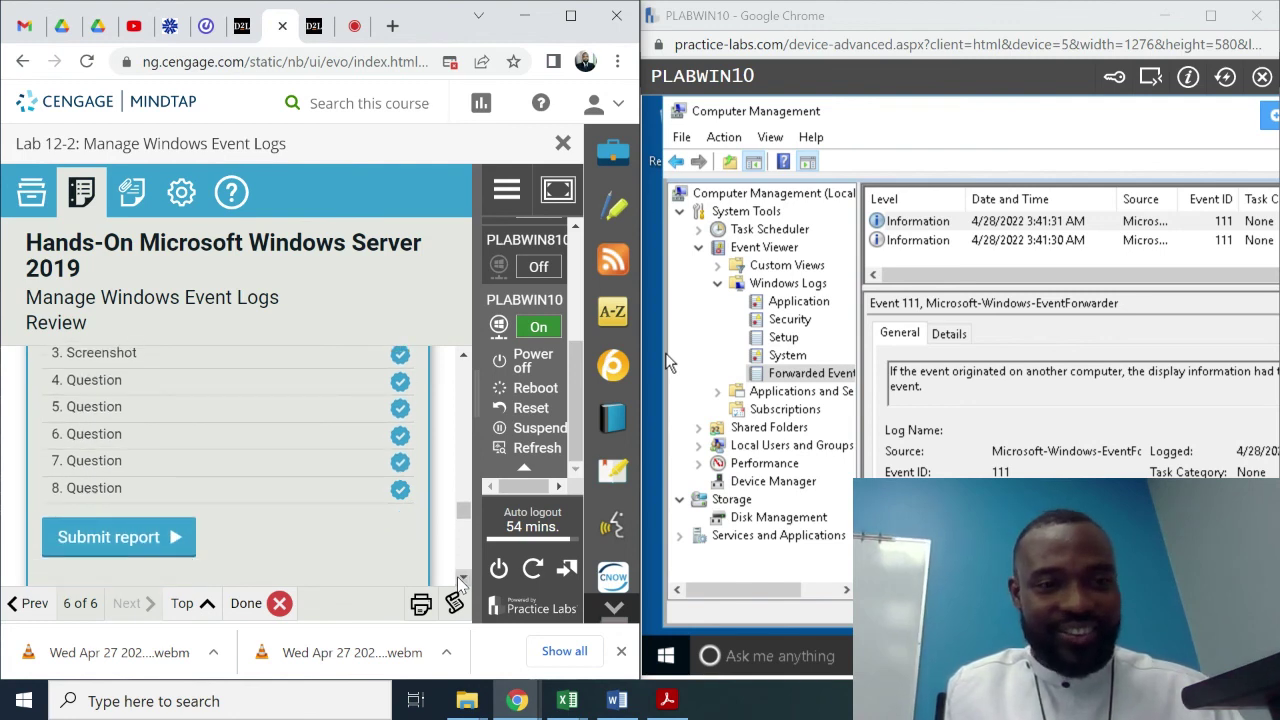
click(102, 538)
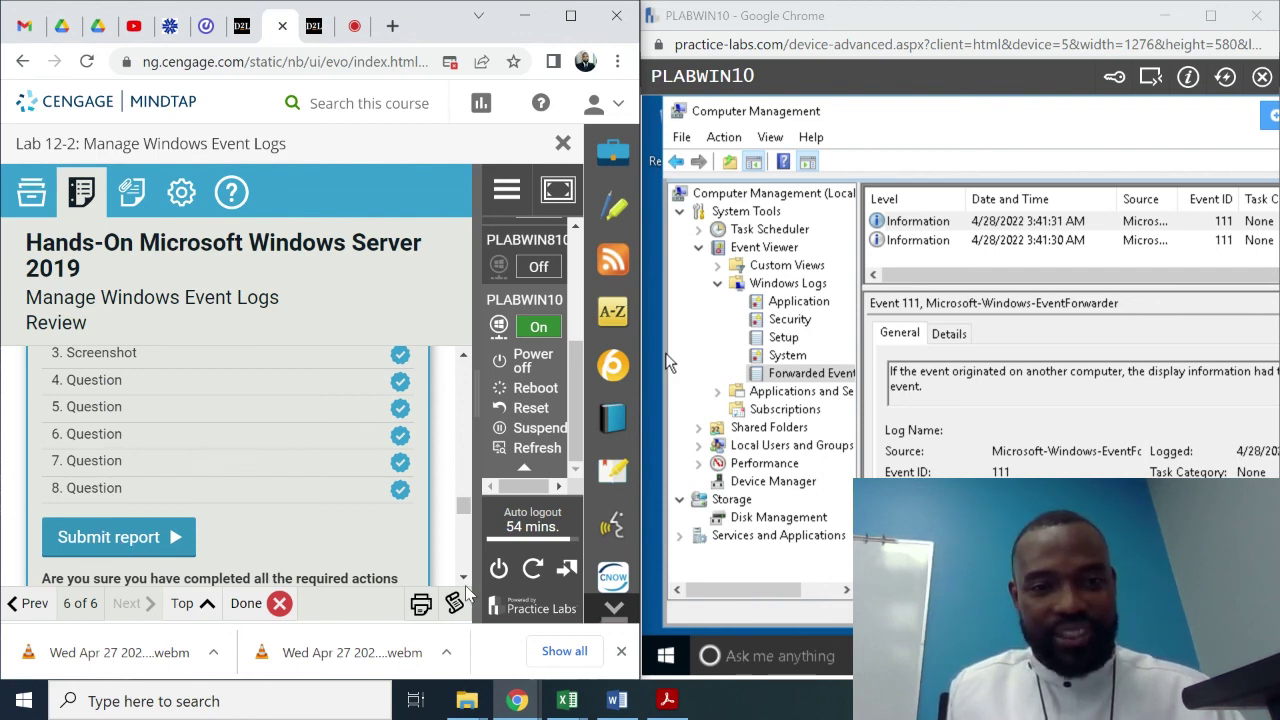
scroll(464, 580, down, 2)
scroll(464, 583, down, 2)
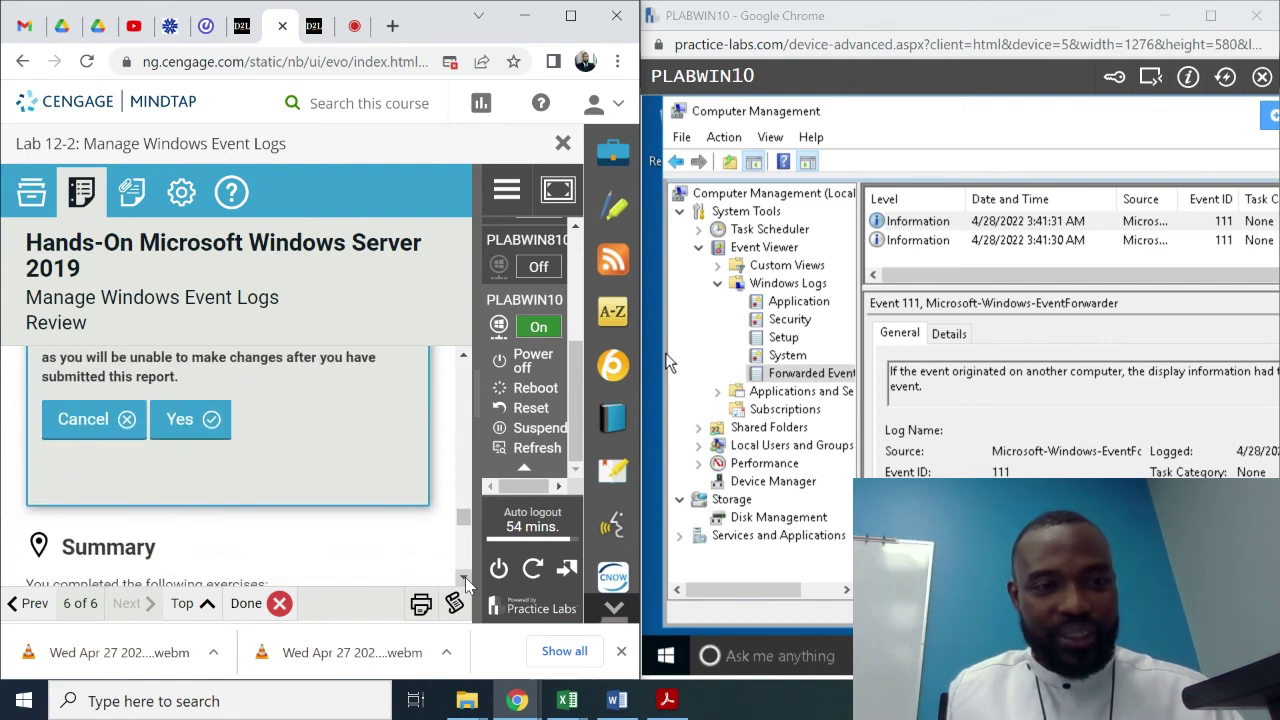
click(183, 422)
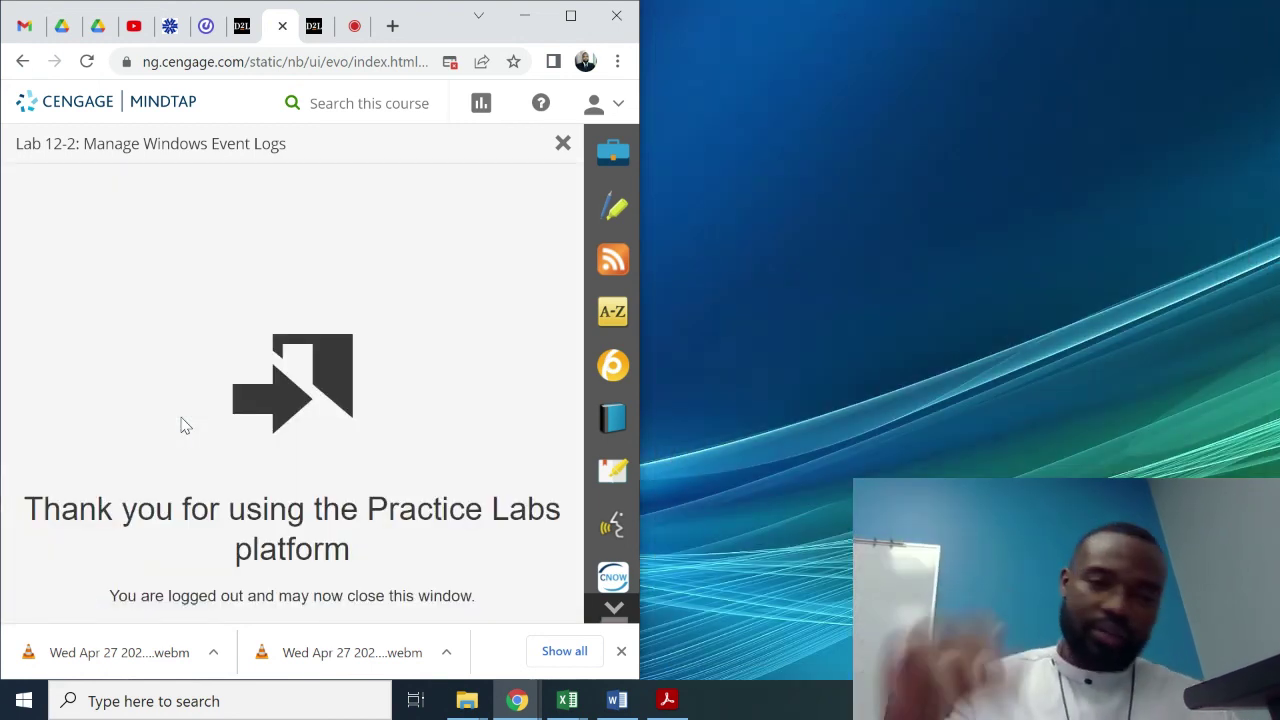
click(571, 16)
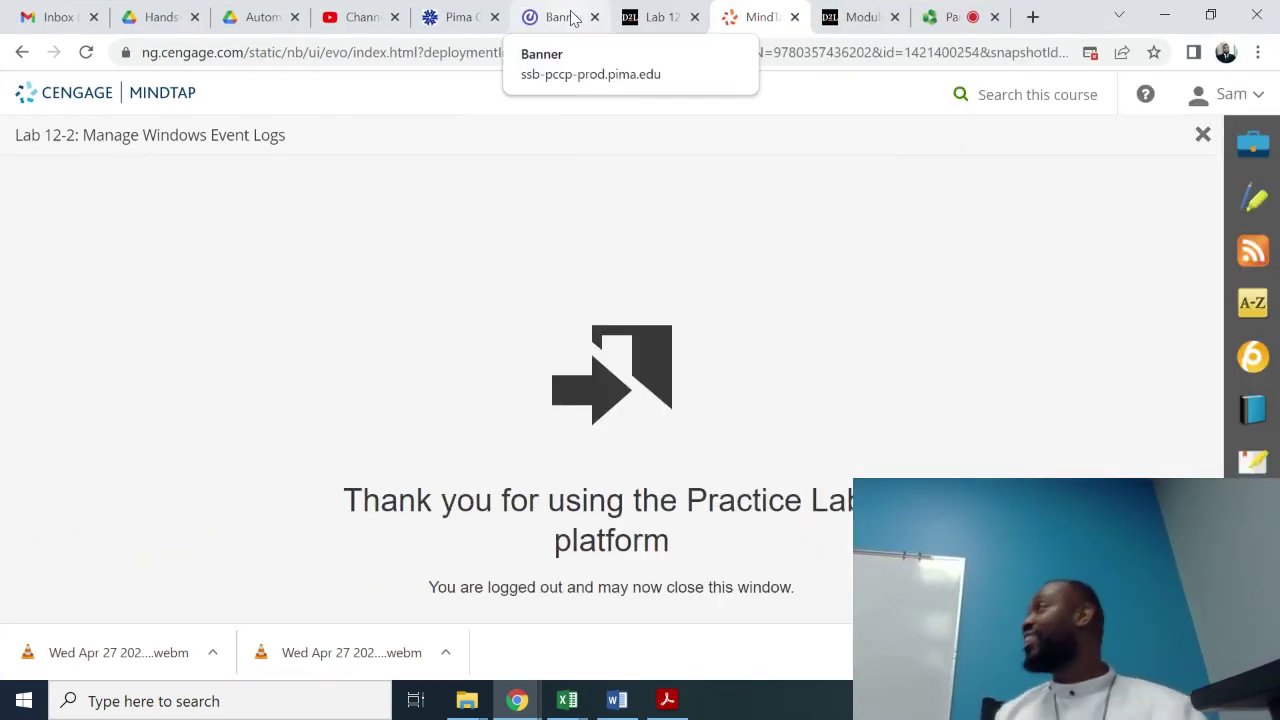